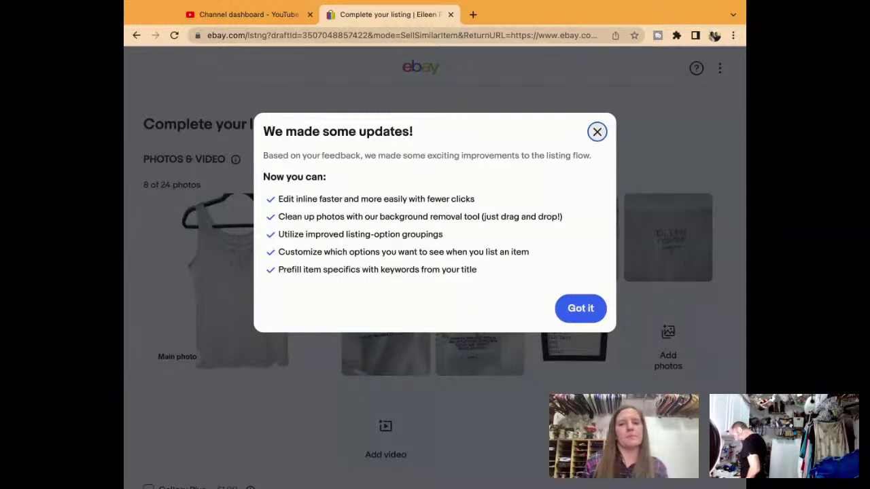
Dismiss the listing updates notice and remove all of the copied photos from the draft
left_click(598, 314)
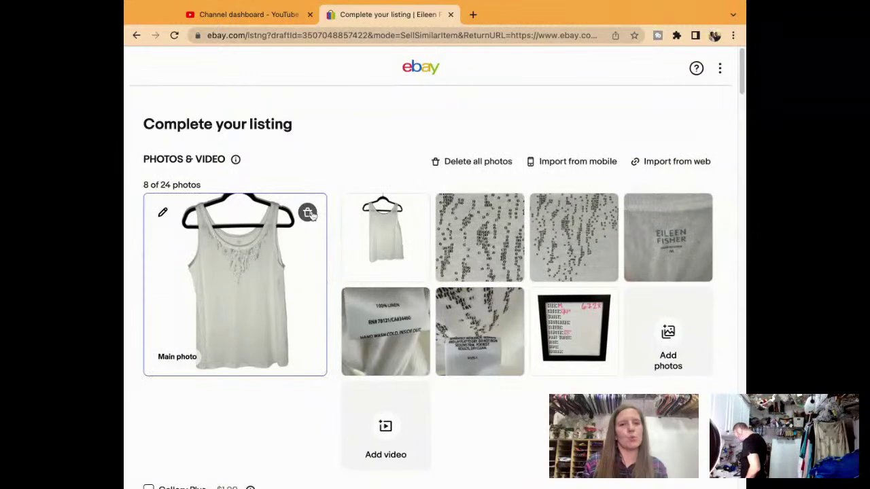
left_click(308, 213)
left_click(310, 213)
Replace the color word "Ivory" with "Purple" in the item title
scroll(313, 215, "down", 4)
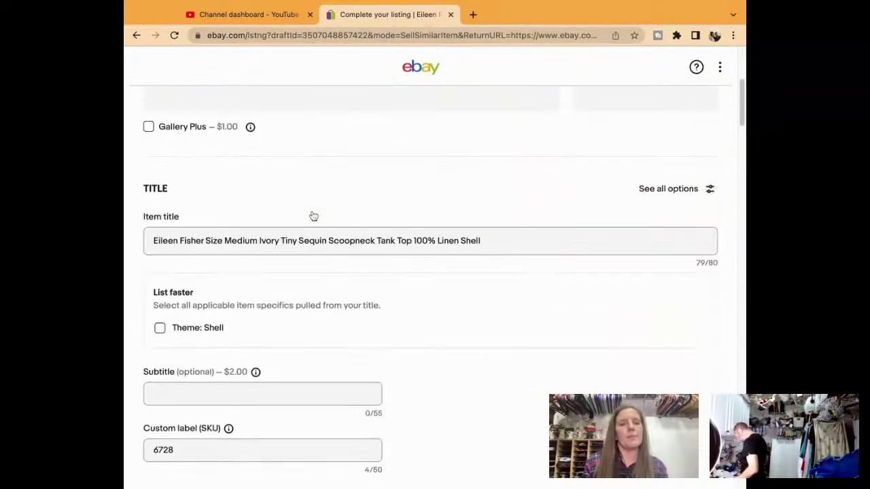
left_click(259, 242)
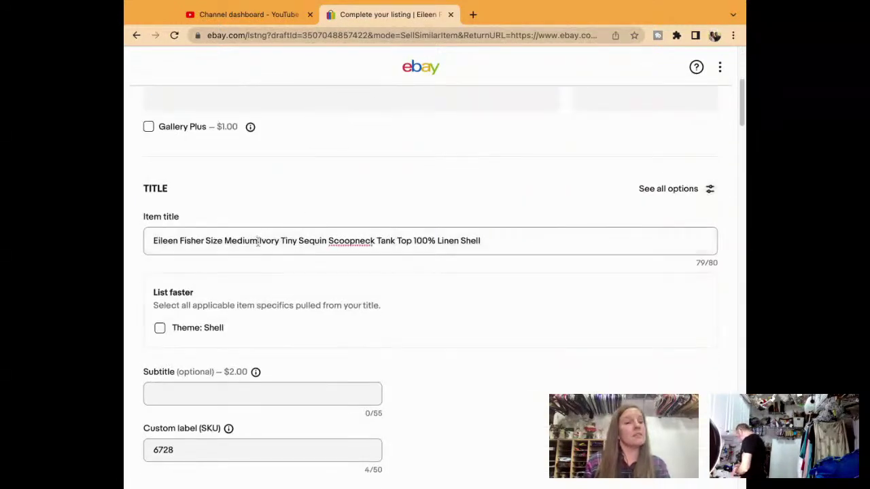
key("BackSpace")
key("BackSpace")
key("BackSpace")
key("BackSpace")
key("BackSpace")
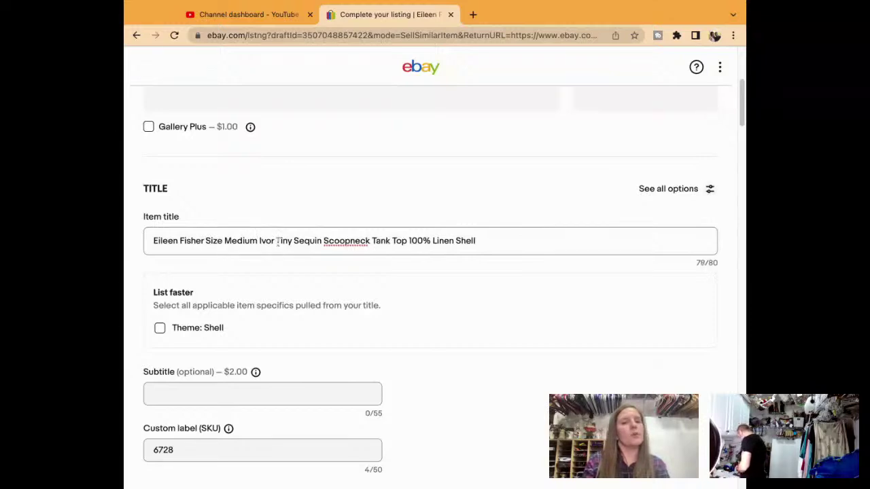
type("Purple")
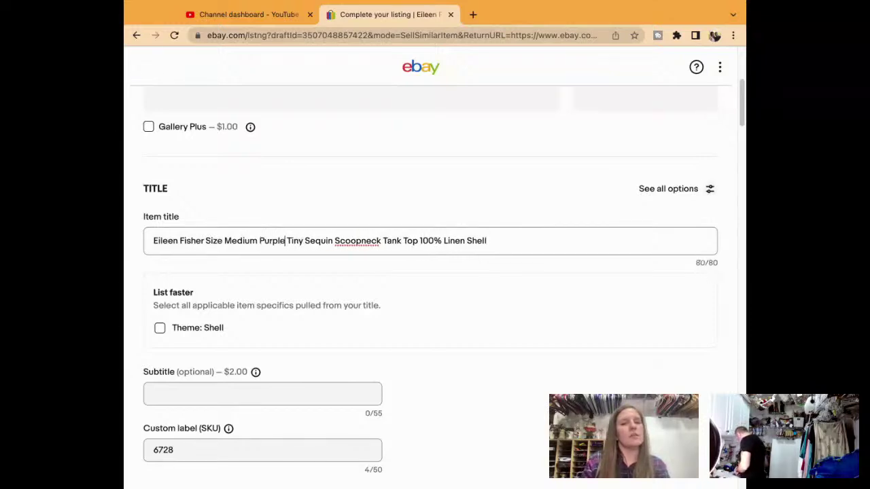
Replace "Linen" with "Silk" in the item title so that the material reads "100% Silk"
left_click(467, 241)
key("BackSpace")
key("BackSpace")
key("BackSpace")
key("BackSpace")
key("BackSpace")
key("BackSpace")
type("Silk")
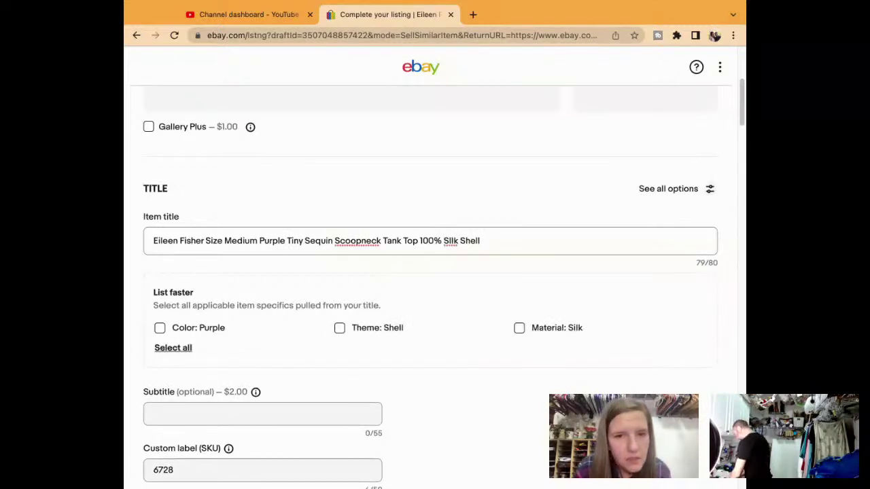
key("BackSpace")
key("BackSpace")
key("BackSpace")
key("BackSpace")
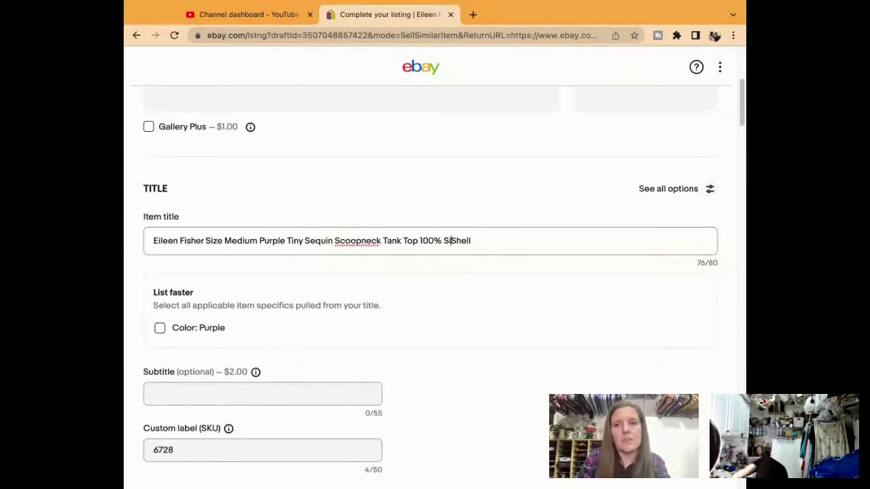
type("ilk")
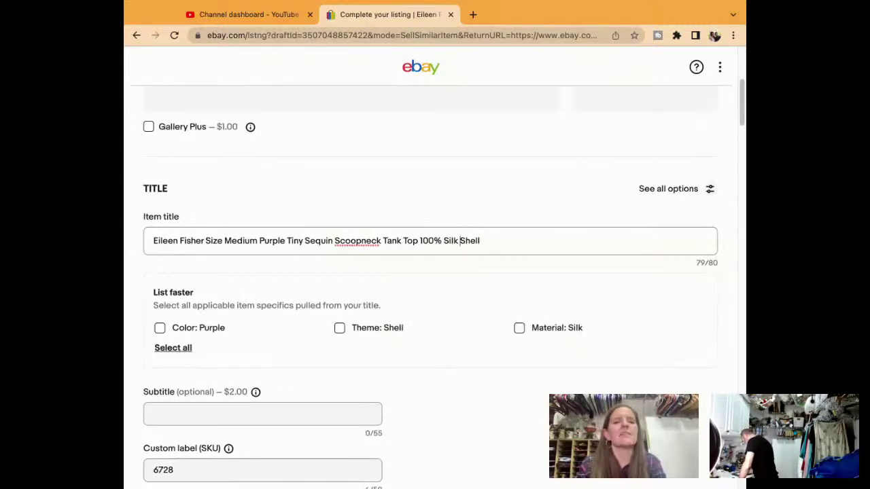
Accept the suggested item specifics Color: Purple, Theme: Shell and Material: Silk
left_click(159, 328)
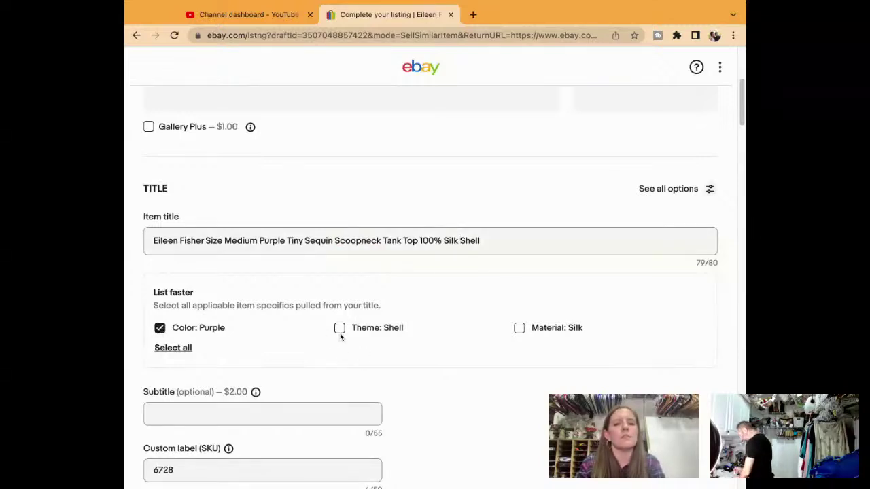
left_click(340, 333)
left_click(520, 329)
scroll(518, 327, "down", 1)
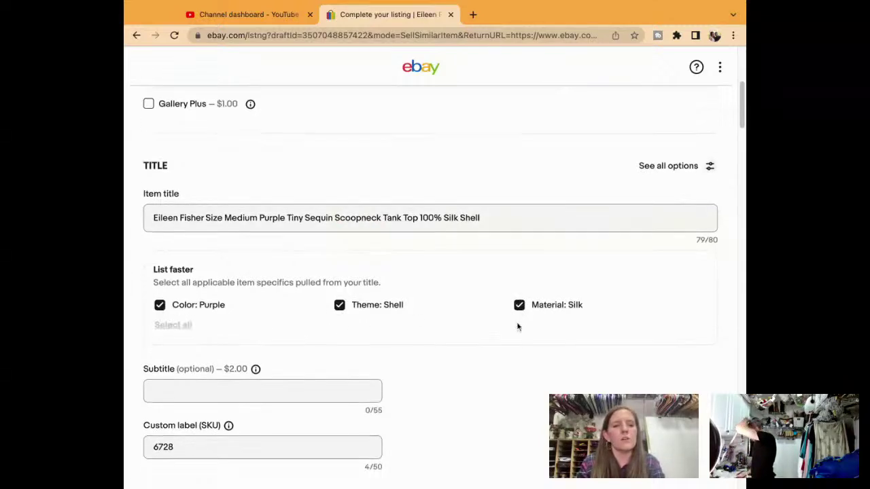
Set the custom label (SKU) to 7200
scroll(516, 327, "down", 4)
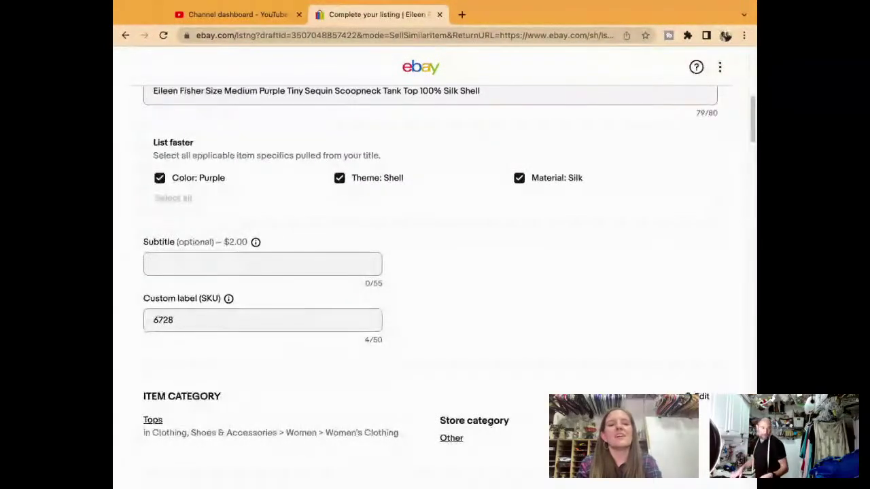
left_click(292, 324)
double_click(294, 325)
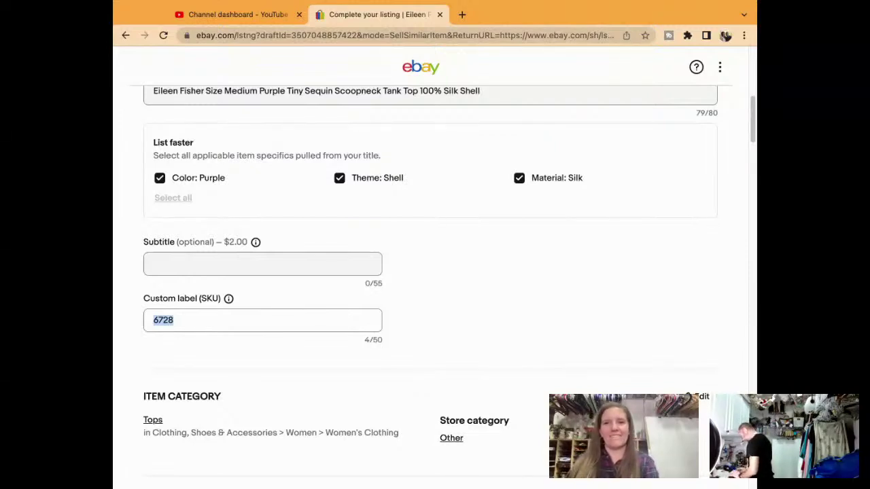
key("BackSpace")
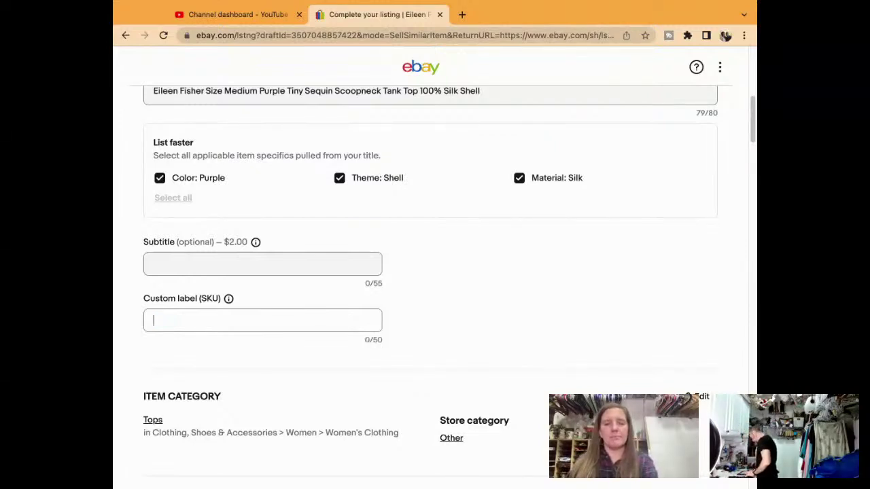
type("7200")
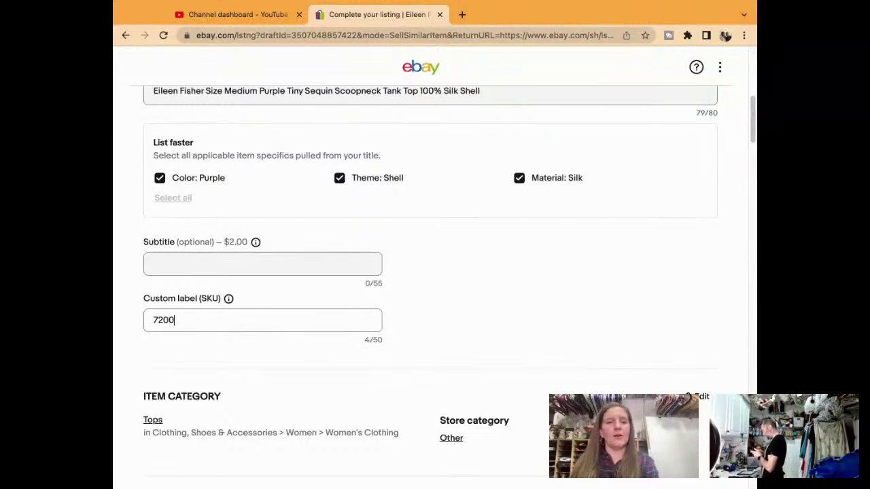
Review the prefilled item specifics, condition and description for details that do not match the new item
scroll(294, 319, "down", 5)
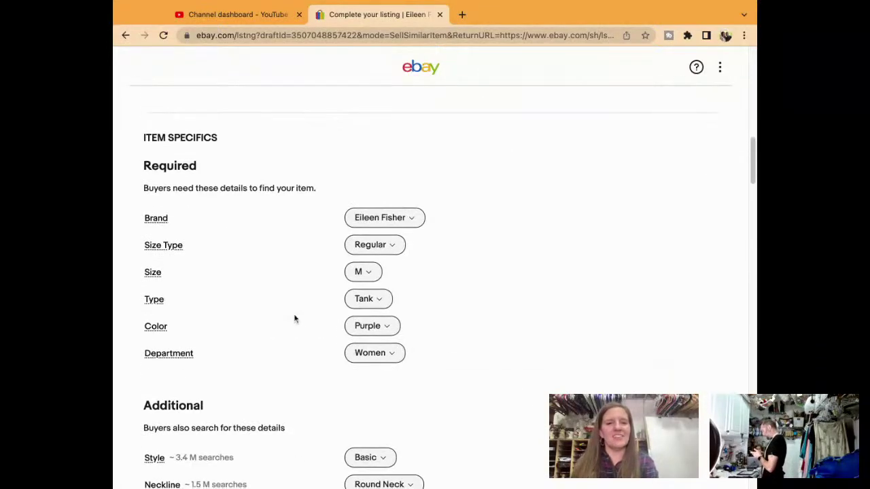
scroll(294, 319, "down", 4)
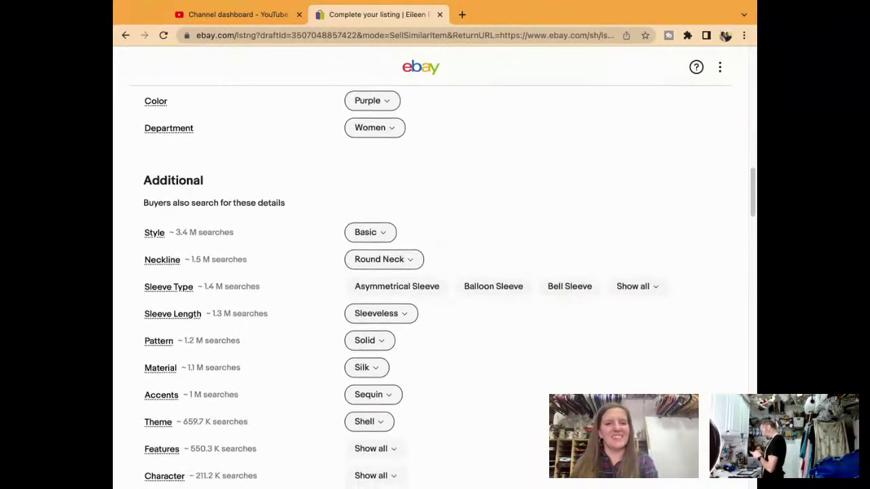
scroll(435, 288, "down", 3)
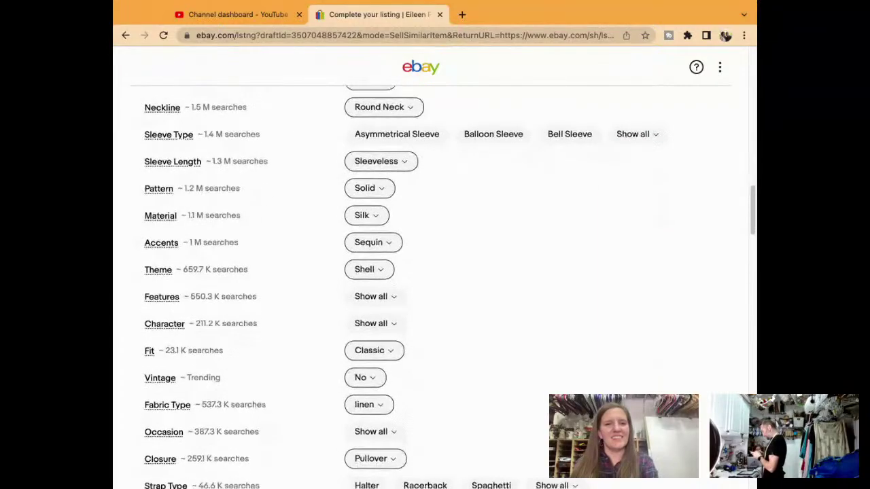
scroll(434, 285, "down", 6)
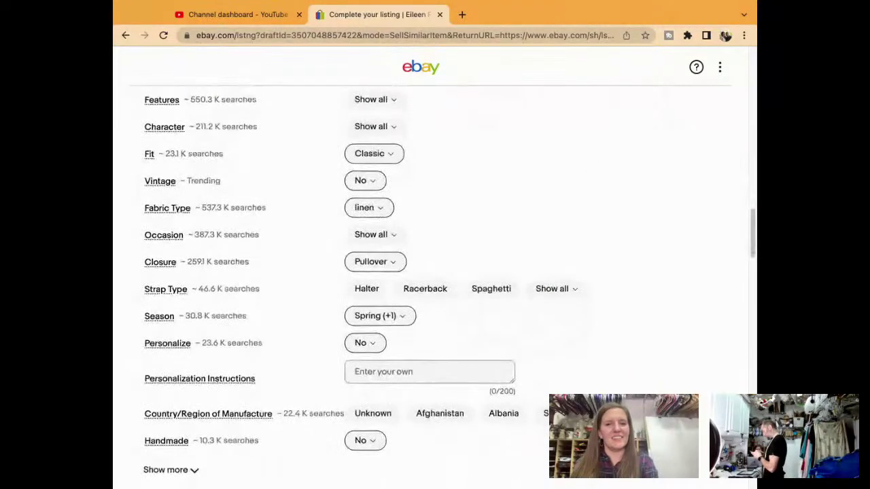
scroll(434, 285, "down", 1)
scroll(434, 286, "down", 4)
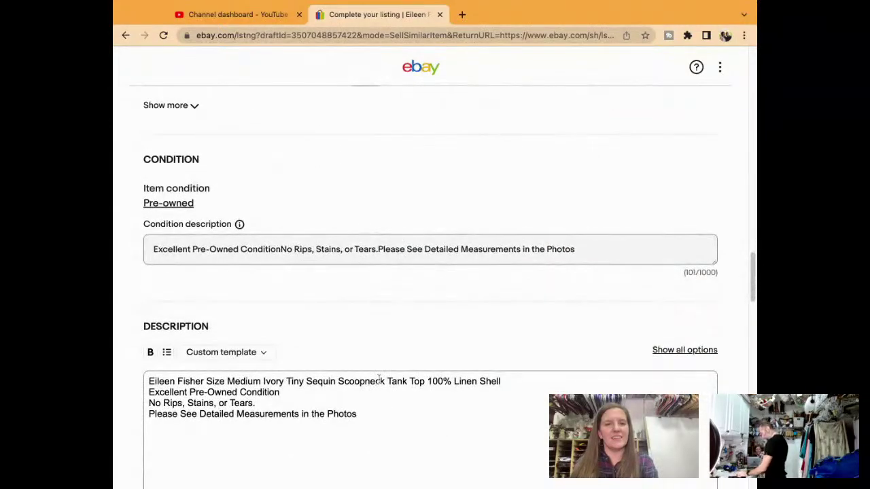
Copy the full text of the updated item title
scroll(379, 380, "up", 15)
scroll(379, 378, "up", 8)
scroll(379, 379, "down", 4)
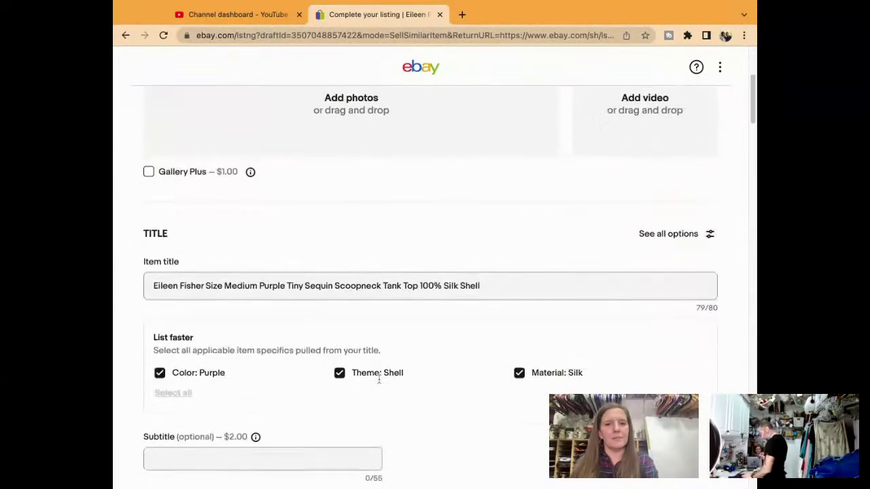
double_click(393, 284)
left_click(385, 286)
key("super+c")
Expand the remaining item specifics and look through them, including garment care, MPN and UPC
scroll(385, 285, "down", 10)
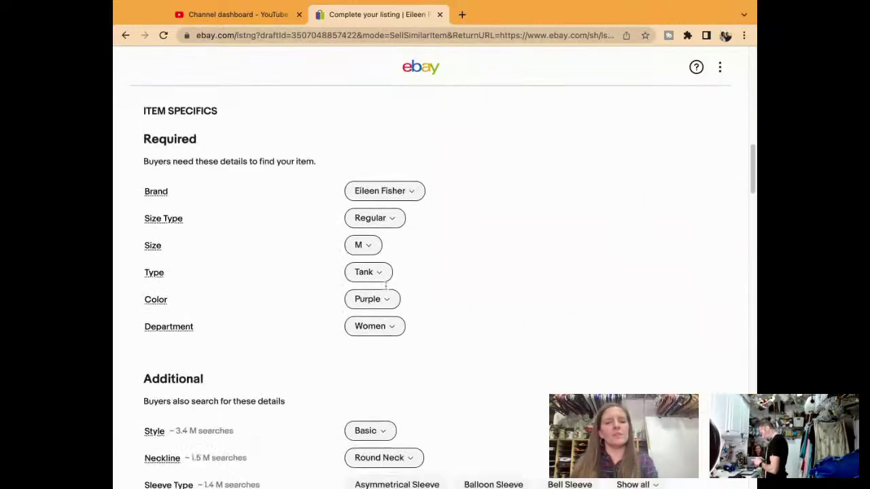
scroll(176, 189, "down", 10)
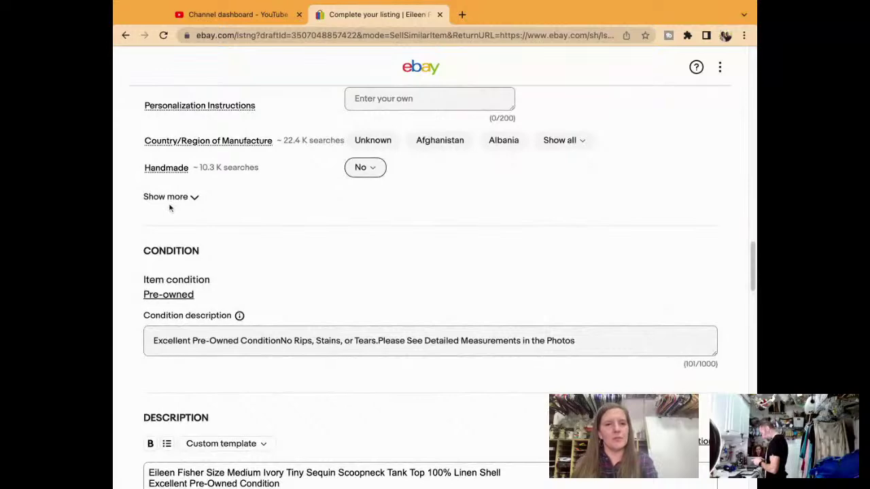
left_click(176, 196)
scroll(402, 249, "up", 5)
scroll(403, 249, "down", 5)
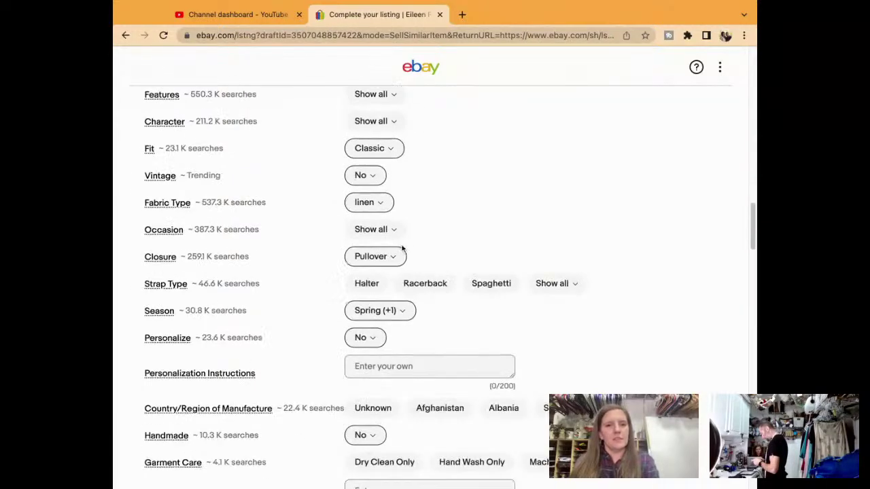
scroll(402, 249, "down", 12)
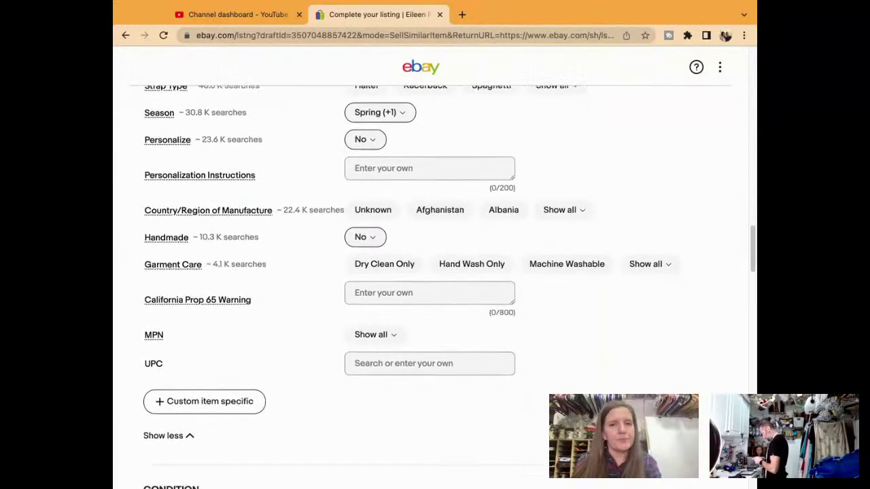
scroll(538, 93, "down", 1)
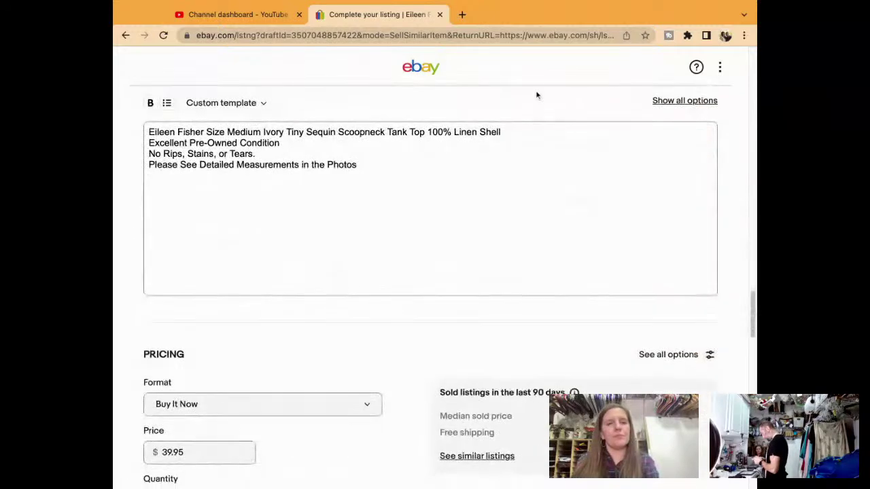
Replace the first line of the description with the copied item title, keeping it on its own line
triple_click(545, 128)
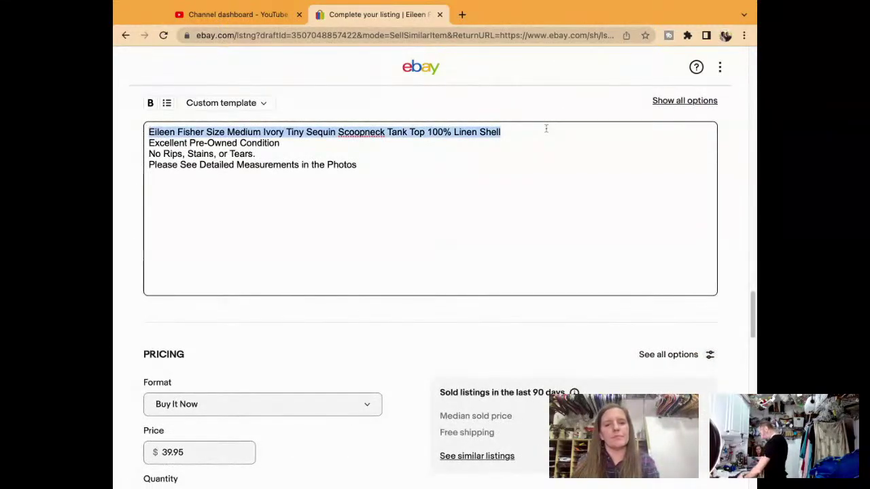
key("super+v")
key("Return")
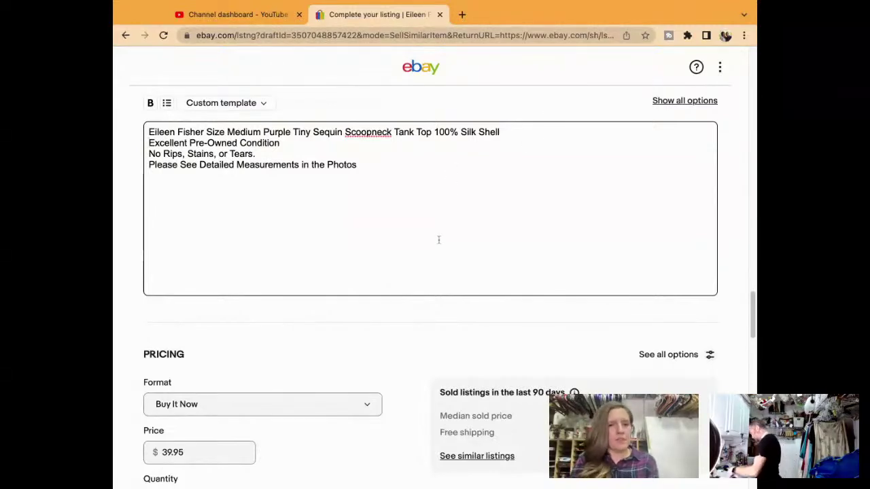
Check the pricing, offer, shipping, return and payment settings through to the end of the listing form
scroll(439, 240, "down", 4)
scroll(440, 240, "down", 3)
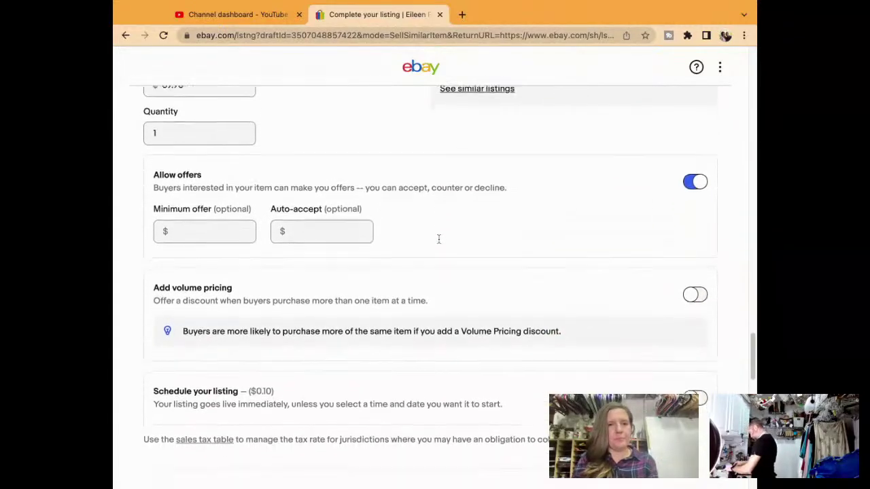
scroll(439, 240, "down", 7)
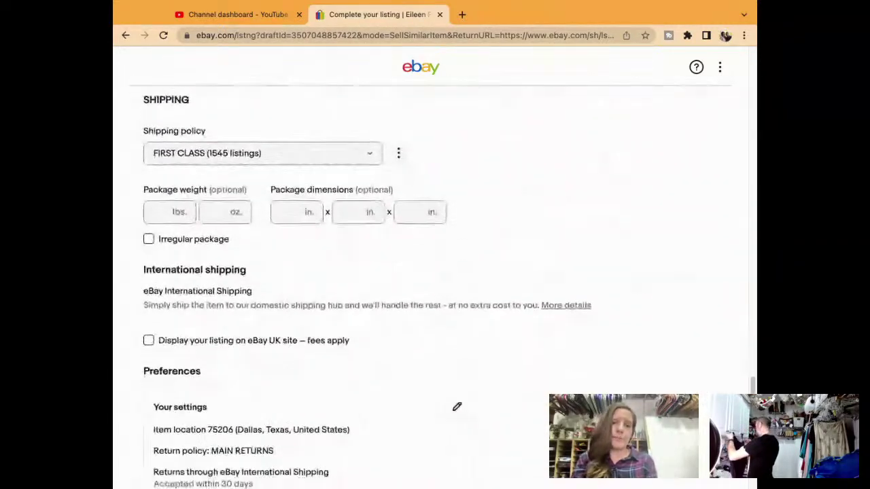
scroll(469, 273, "down", 3)
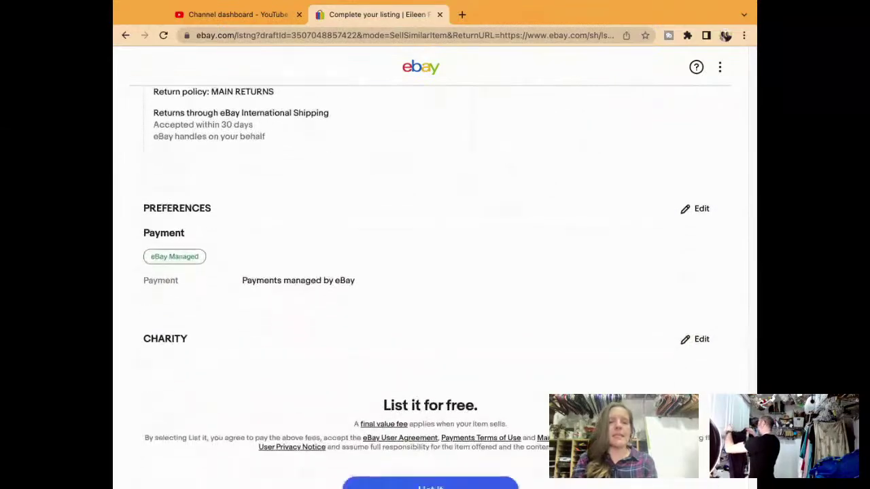
Add the eight photos of the purple Eileen Fisher tank top to the listing
scroll(469, 273, "up", 15)
scroll(469, 272, "up", 15)
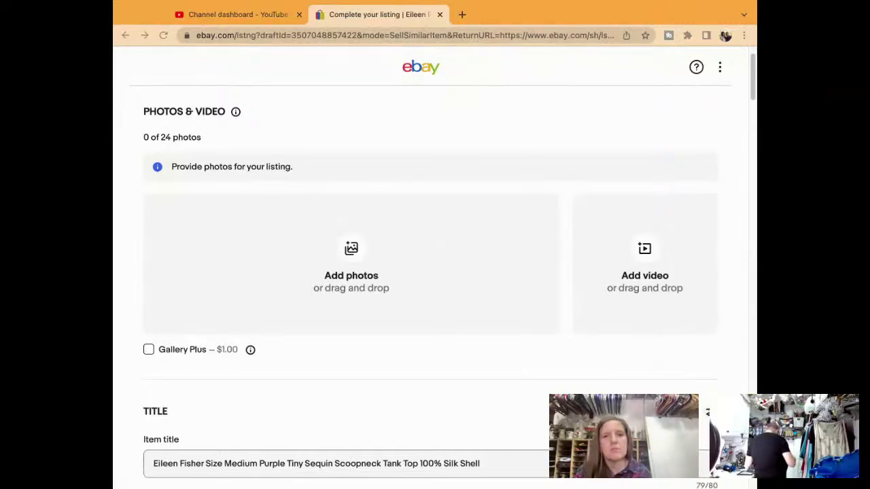
left_click_drag(429, 233, 430, 233)
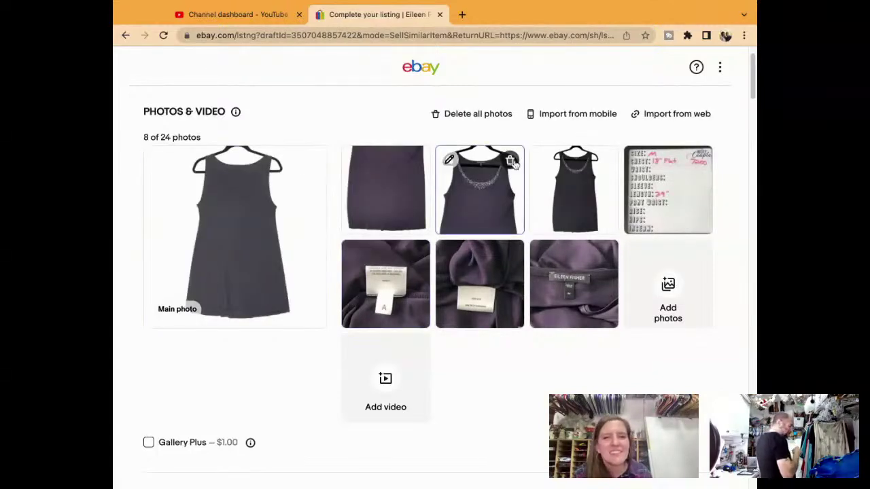
Reorder the photos with the full front view as main photo, the brand label second and the measurement board last
left_click_drag(554, 192, 235, 238)
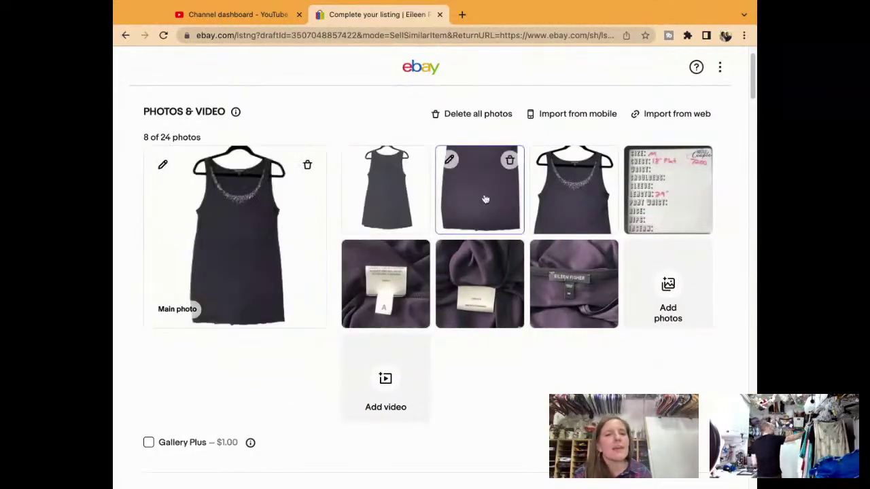
left_click_drag(661, 198, 573, 285)
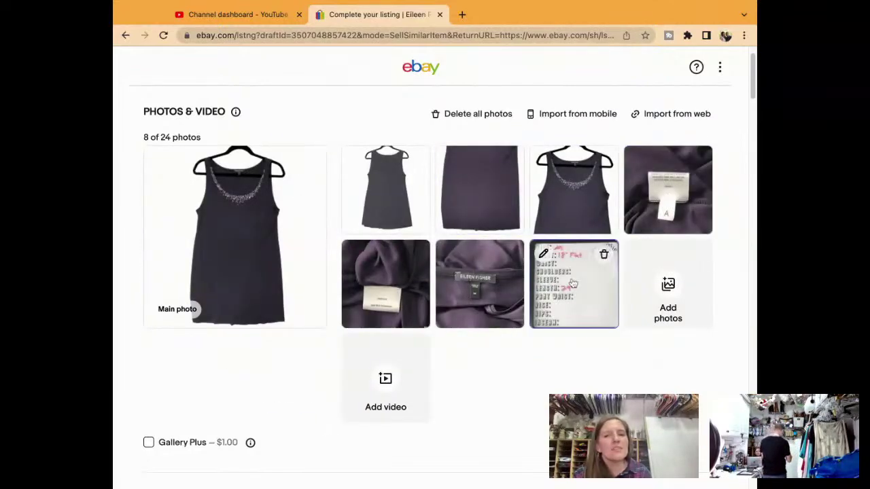
left_click_drag(506, 283, 408, 177)
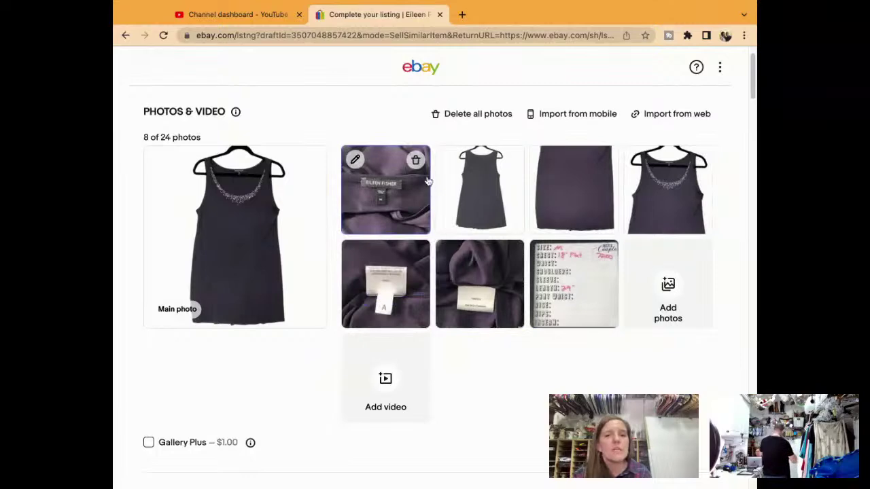
Move the close-up front photo showing the neckline to directly after the brand label photo
left_click_drag(656, 195, 479, 197)
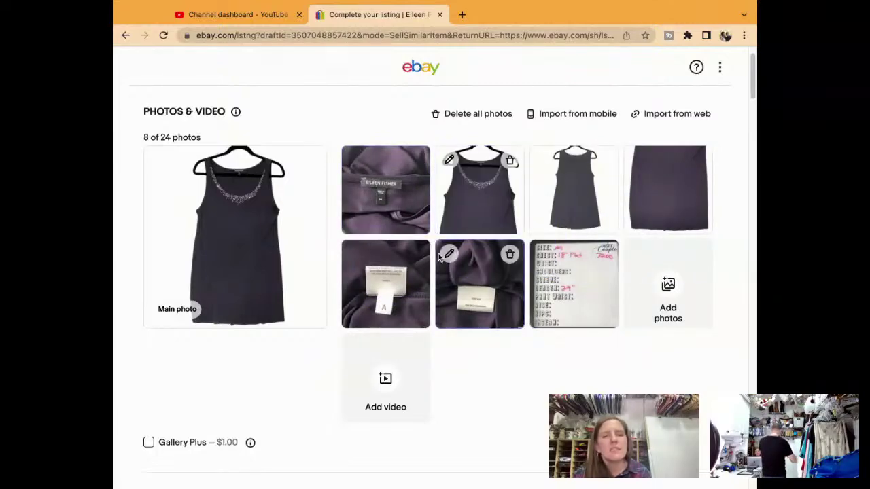
Change the item specifics to fabric type Woven and garment care Dry Clean Only
scroll(439, 254, "down", 6)
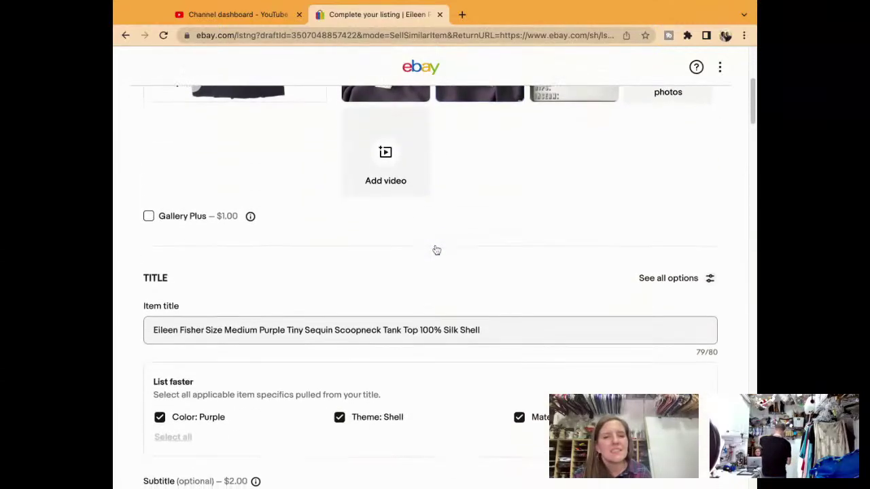
scroll(437, 251, "down", 15)
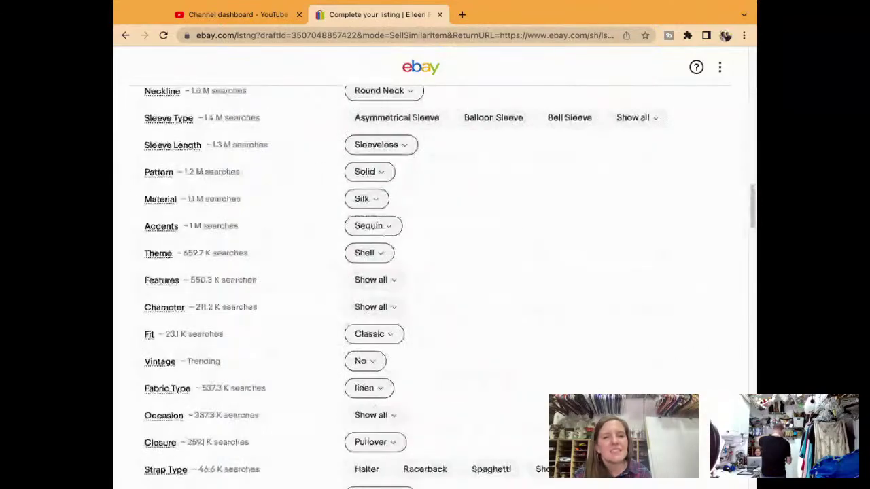
scroll(437, 251, "down", 3)
scroll(425, 238, "down", 2)
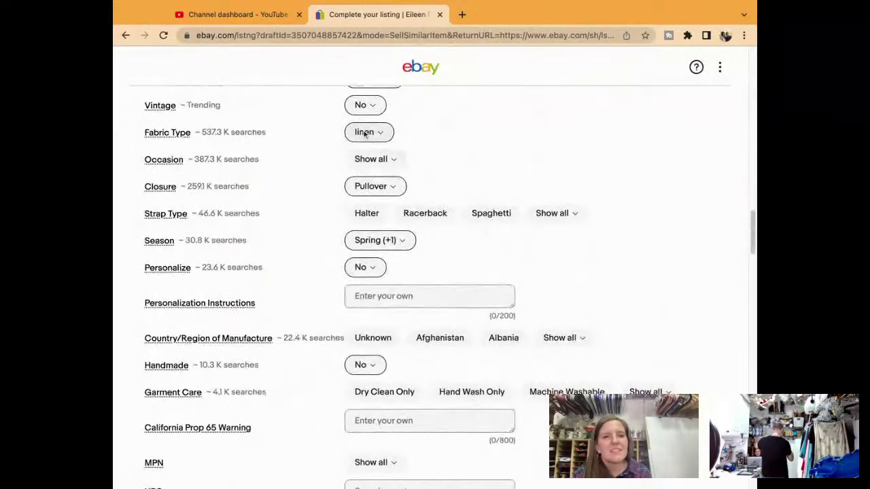
left_click(367, 132)
scroll(436, 281, "down", 10)
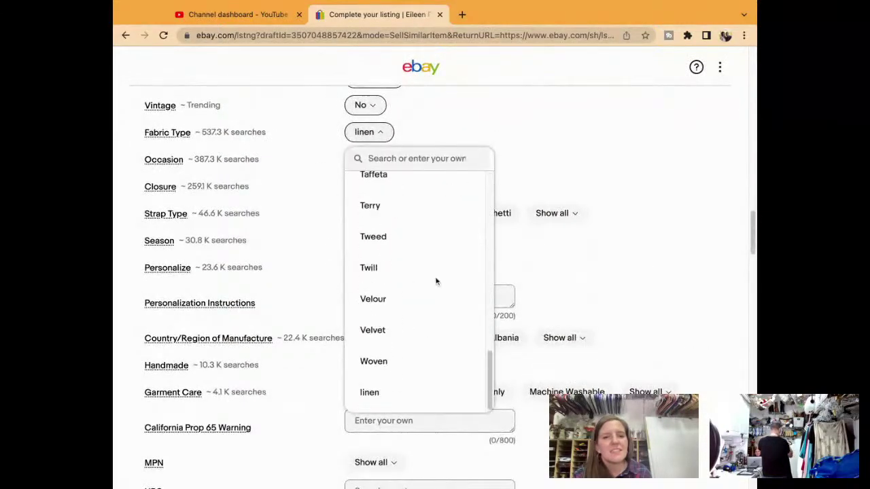
left_click(412, 363)
scroll(657, 270, "down", 5)
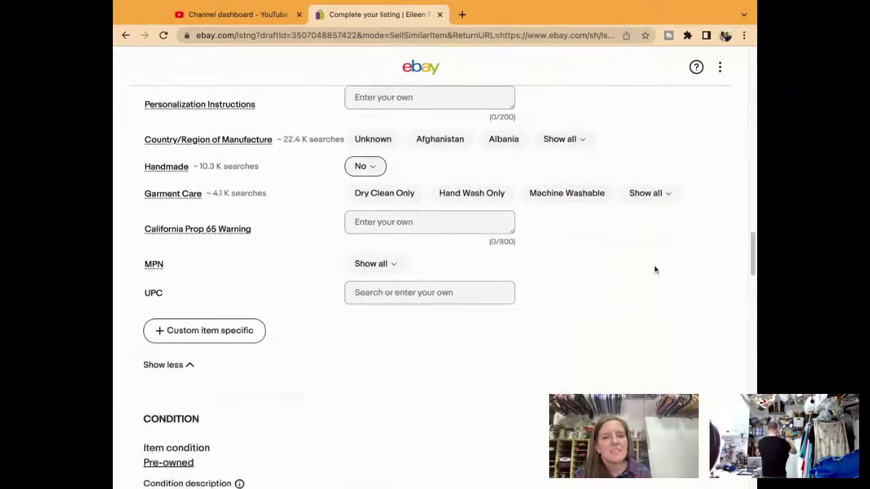
scroll(655, 270, "up", 1)
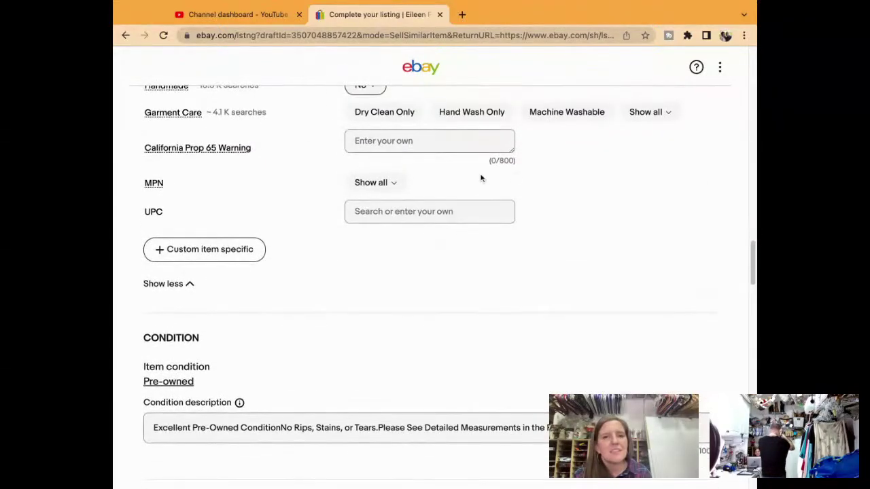
left_click(399, 120)
Check the description, pricing and shipping settings once more, then publish the listing and close the confirmation
scroll(400, 285, "down", 15)
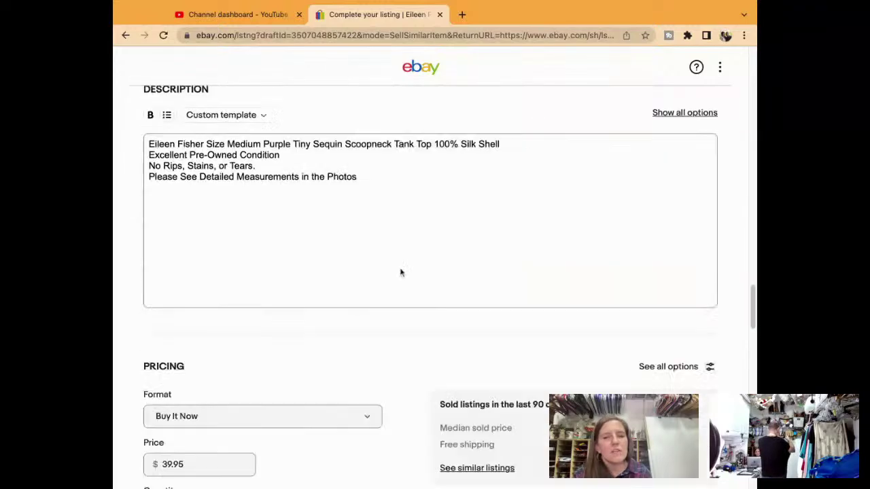
scroll(400, 272, "down", 10)
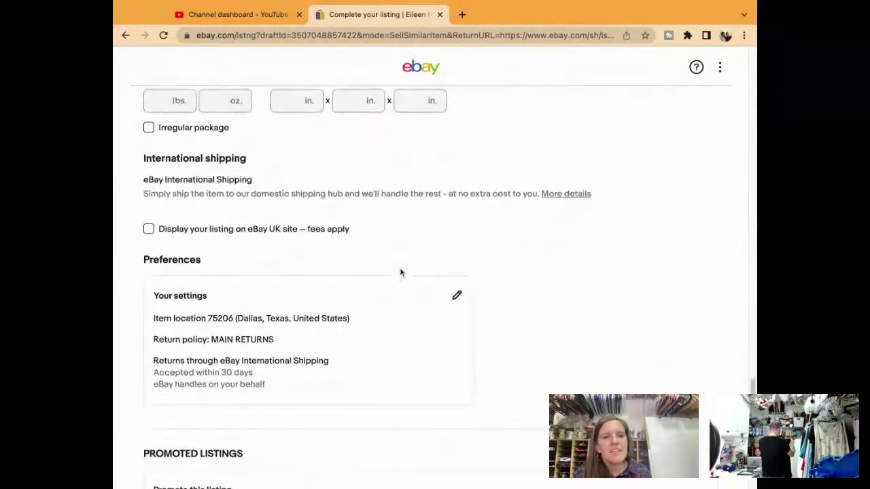
scroll(401, 272, "up", 3)
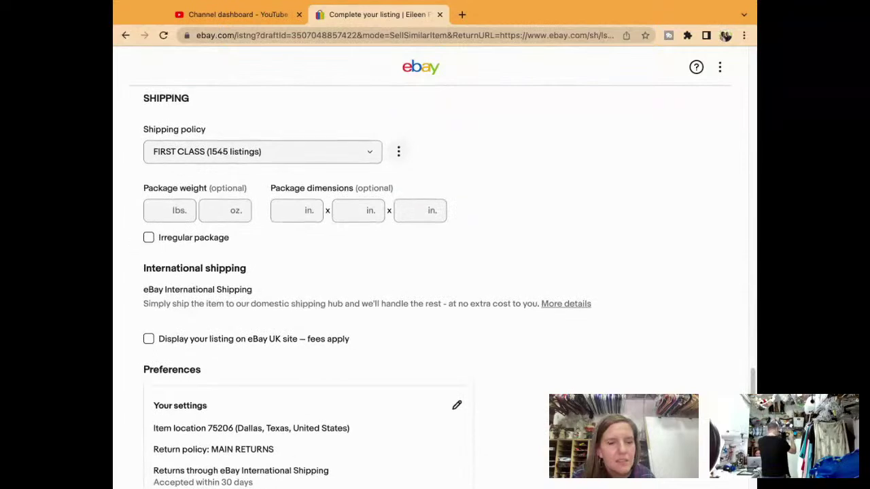
scroll(401, 273, "down", 5)
scroll(431, 261, "down", 8)
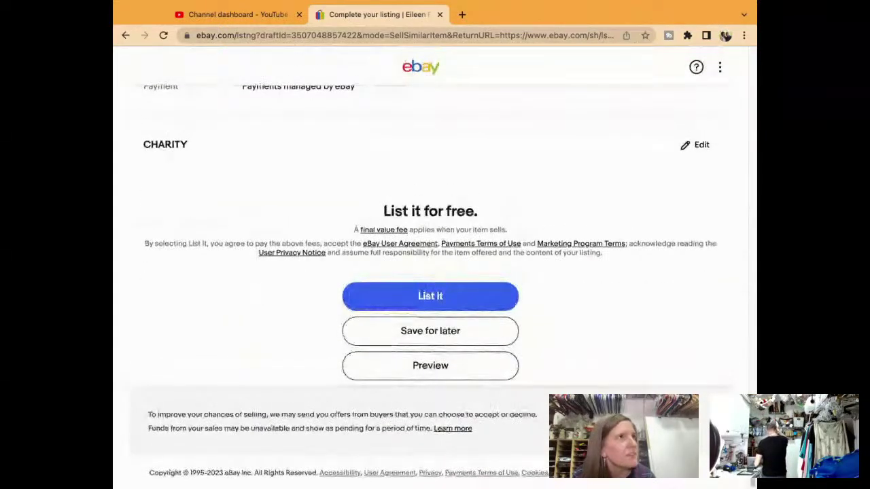
left_click(425, 294)
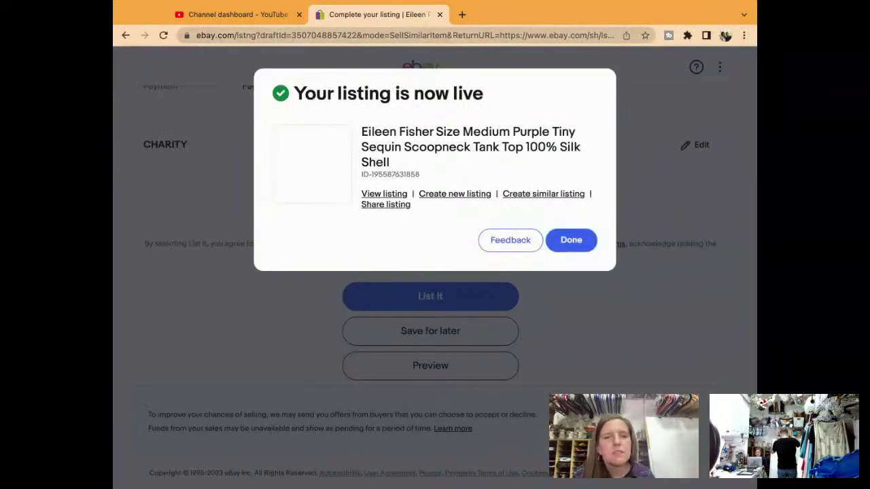
left_click(571, 240)
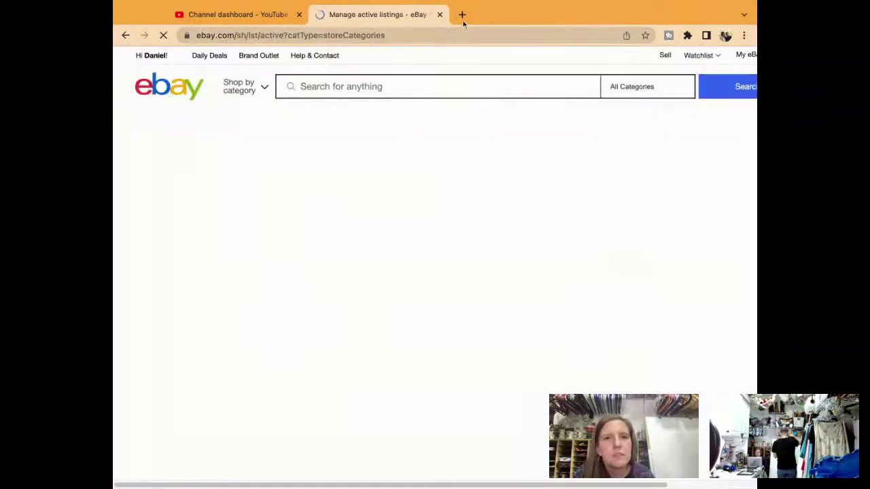
Search Google in a new tab for "eileen fisher r0msg-1" to identify the next garment by its style code
left_click(462, 15)
type("eilenn")
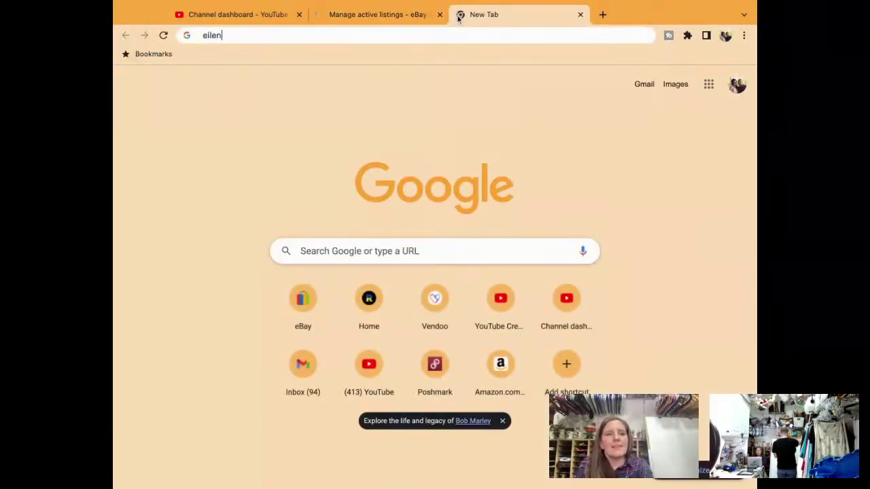
key("BackSpace")
key("BackSpace")
type("en fisher")
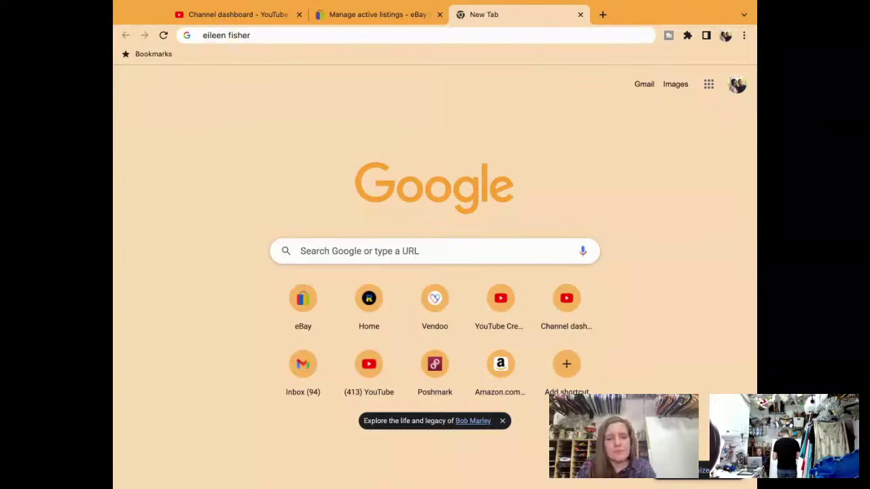
type("0msg")
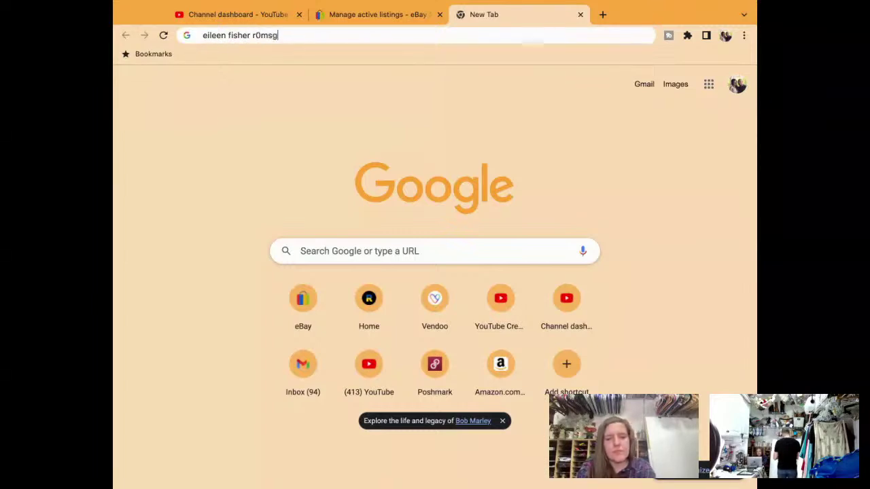
type("-1")
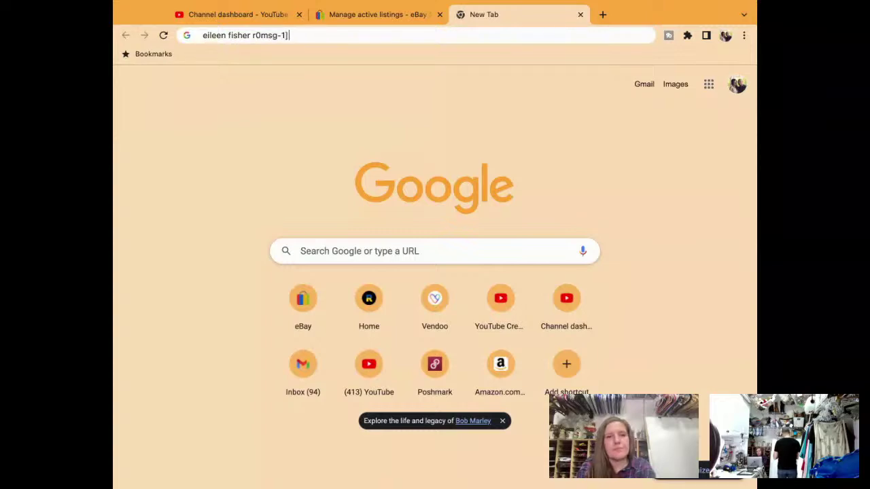
key("Return")
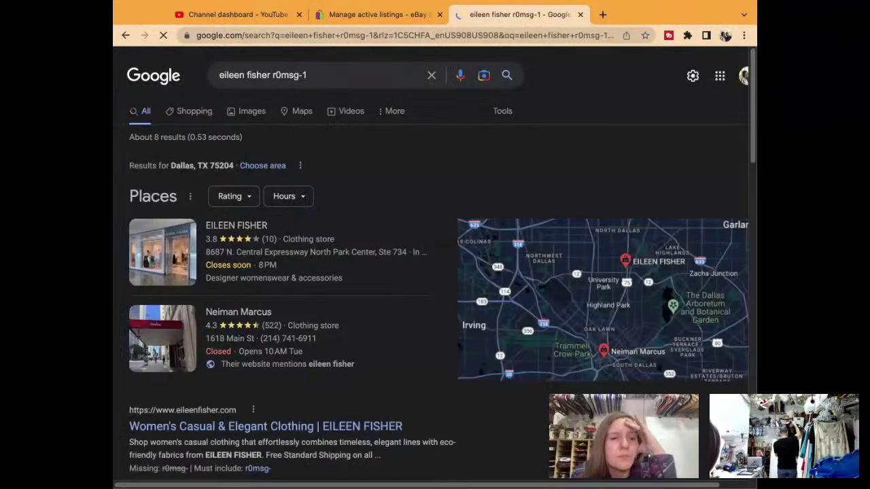
Look through the web, shopping and image results for a garment matching the style code
scroll(372, 165, "down", 2)
scroll(372, 166, "down", 5)
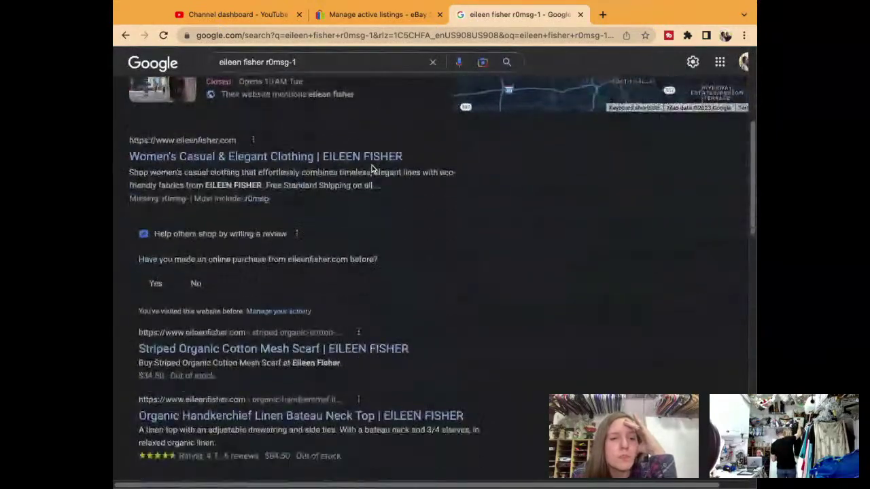
scroll(372, 272, "down", 1)
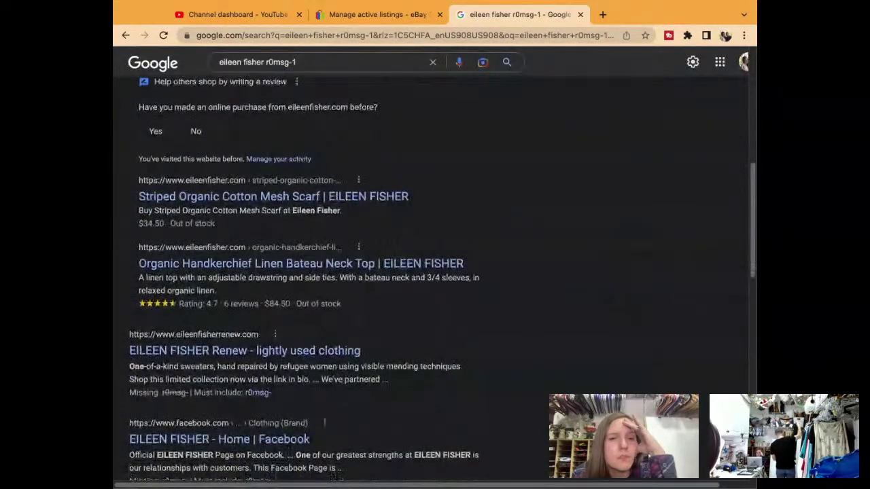
scroll(281, 124, "up", 8)
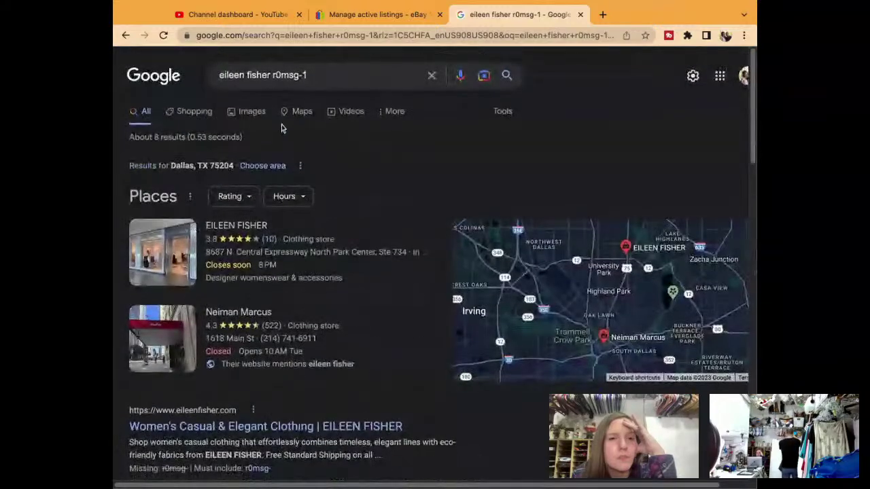
left_click(210, 116)
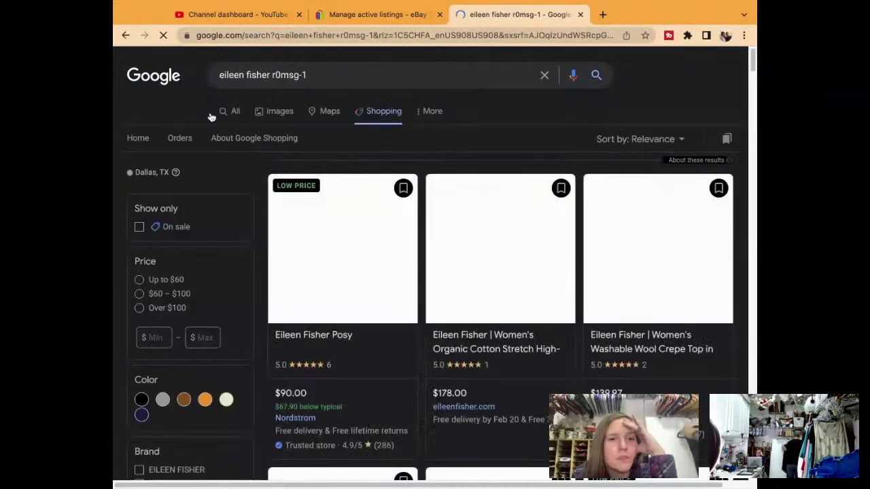
left_click(277, 111)
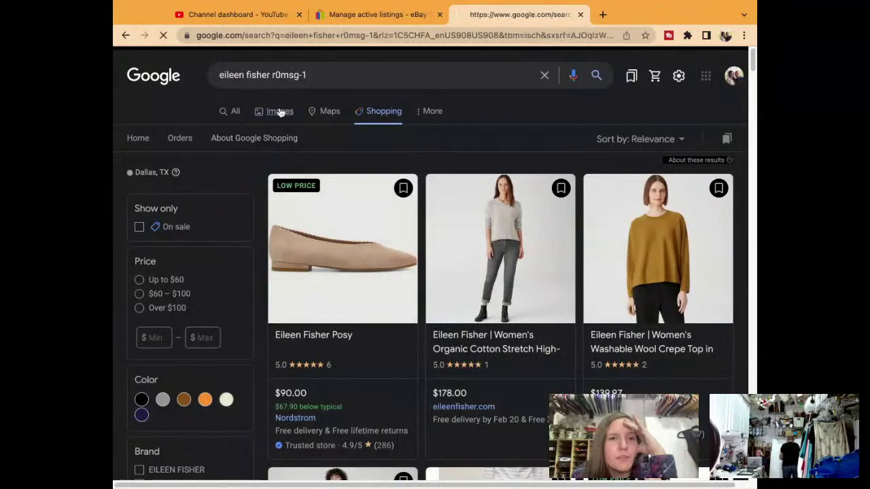
scroll(309, 326, "down", 10)
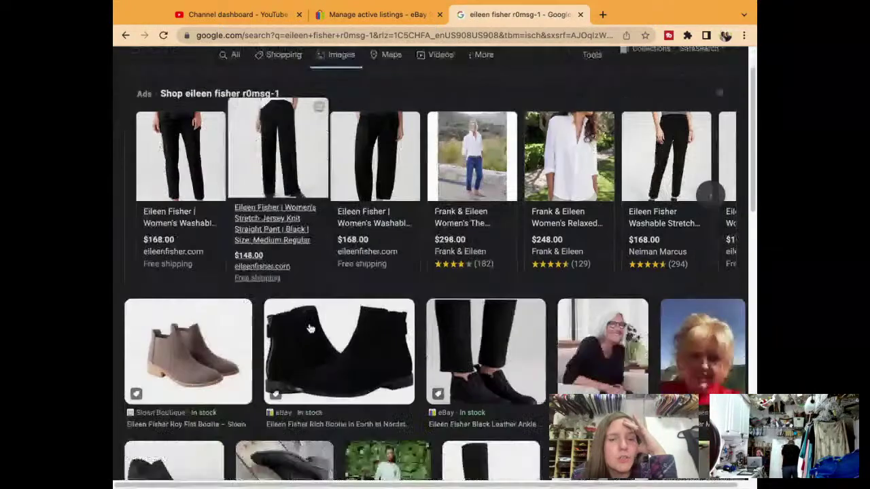
scroll(310, 329, "down", 5)
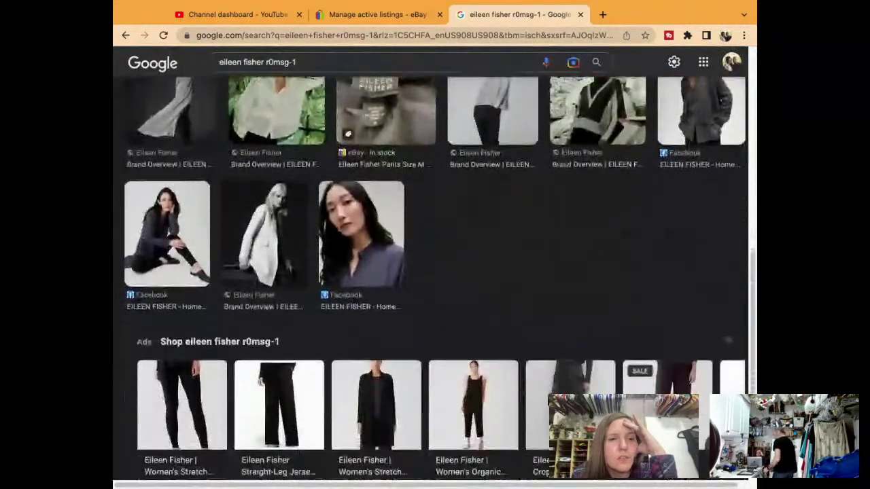
scroll(327, 140, "up", 15)
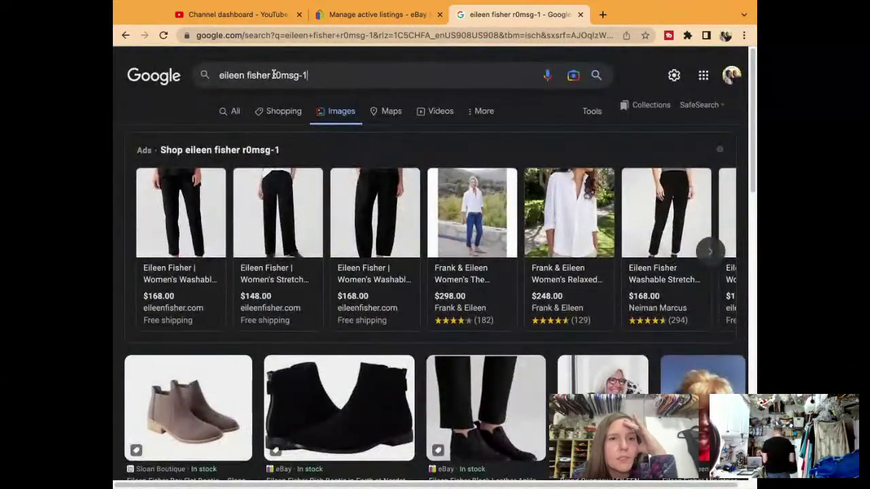
Remove the style code from the image search query, keeping only "eileen fisher"
left_click_drag(273, 75, 400, 81)
key("BackSpace")
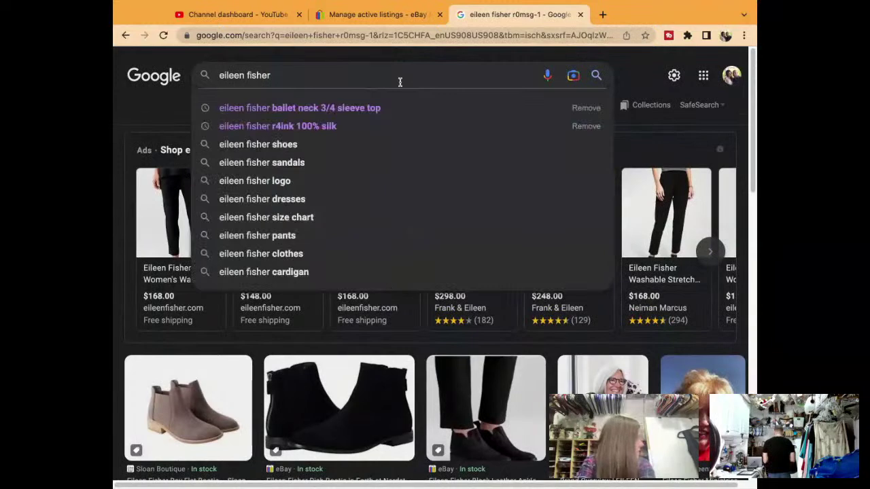
type("er swq")
type("u")
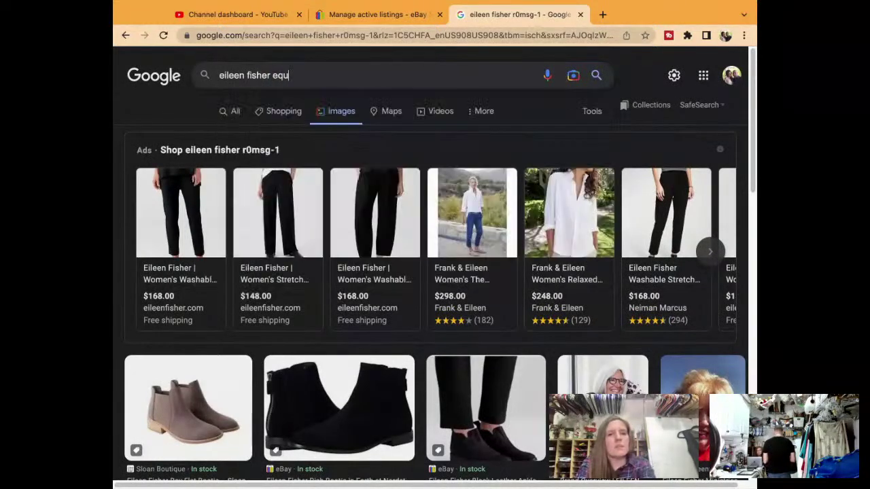
key("BackSpace")
key("BackSpace")
key("BackSpace")
type("swqui")
key("BackSpace")
key("BackSpace")
key("BackSpace")
key("BackSpace")
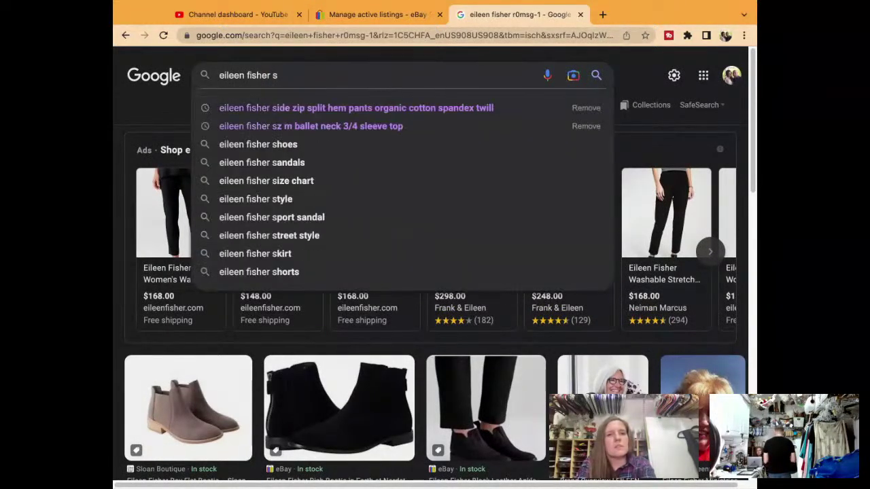
type("equin")
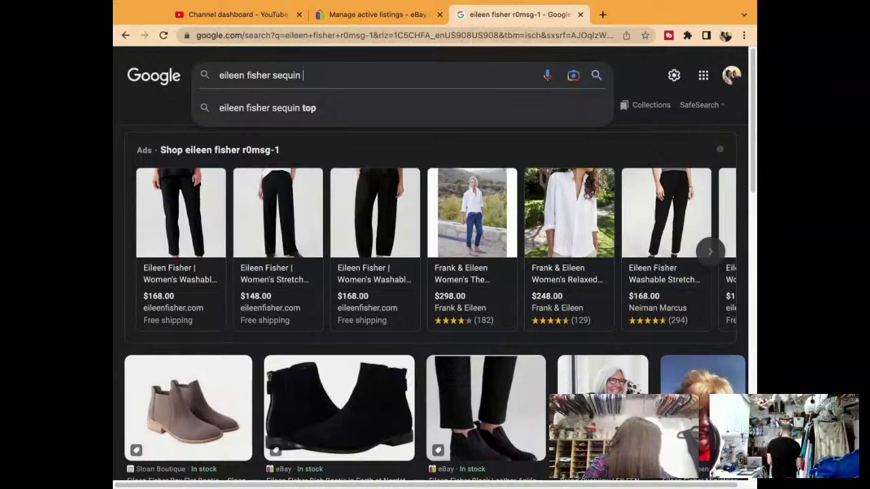
key("BackSpace")
key("BackSpace")
key("BackSpace")
key("BackSpace")
key("BackSpace")
key("BackSpace")
key("BackSpace")
key("BackSpace")
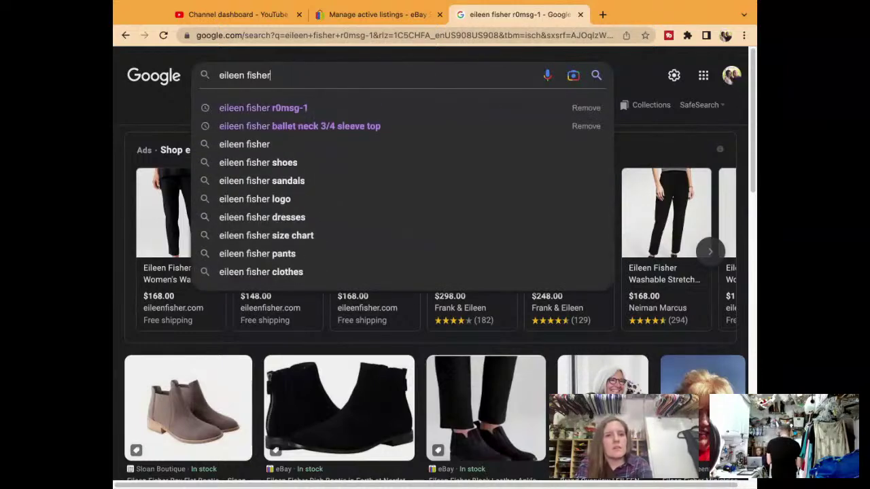
Search Google Images for "eileen fisher embroidered cowl neck layered georgette top" and look through the results for a match
type("embroid")
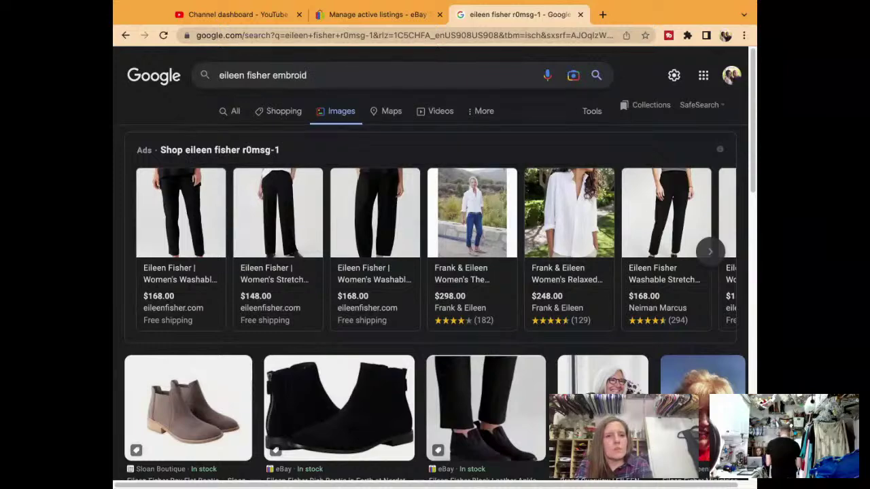
type("ered d")
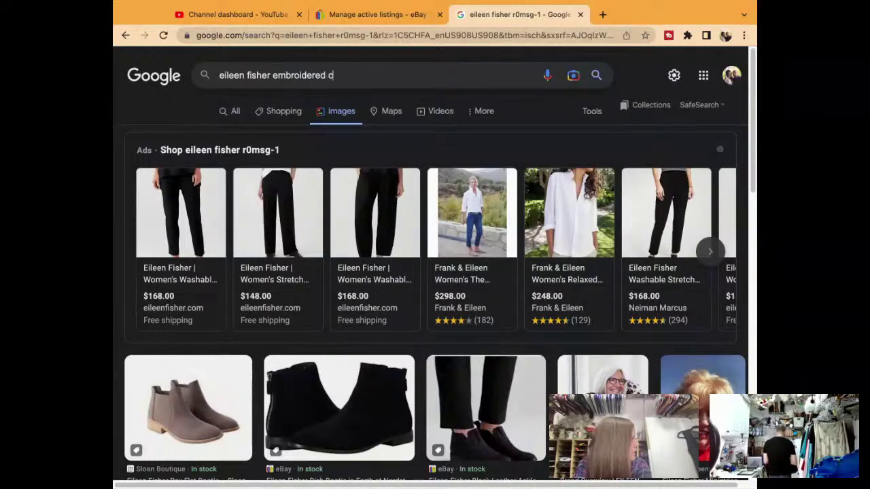
key("BackSpace")
type("cowl nec")
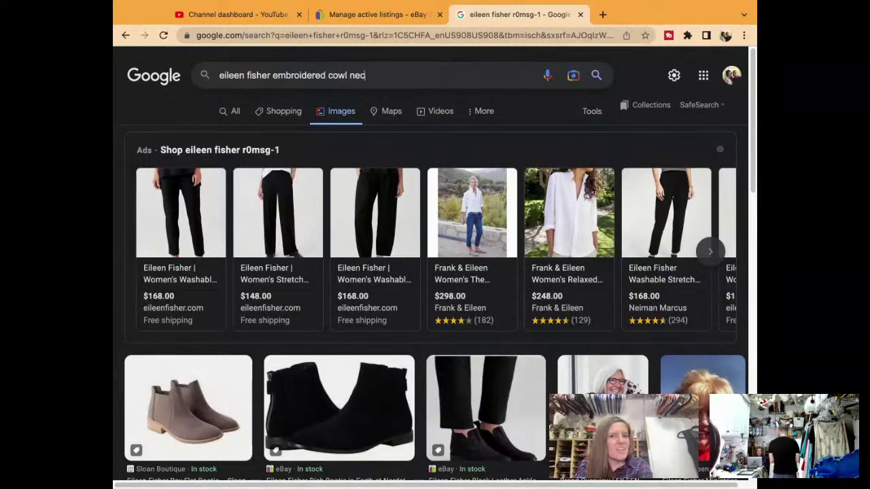
type("k layered geo")
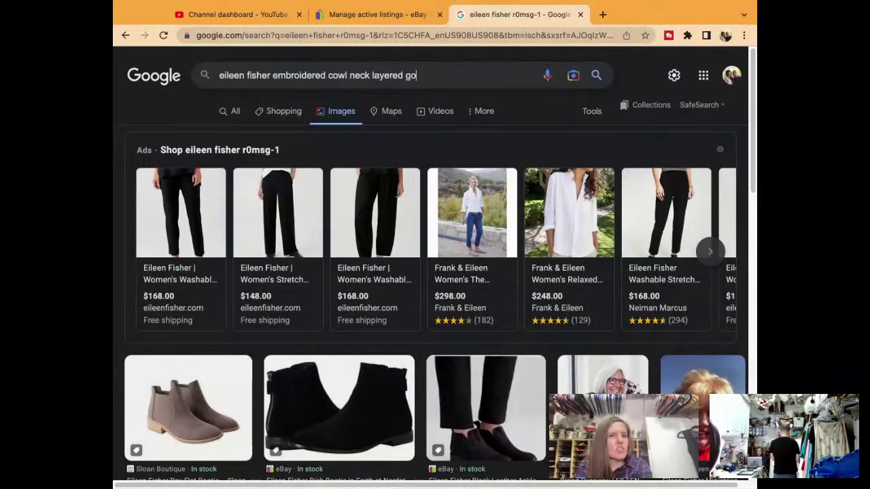
type("rgette ")
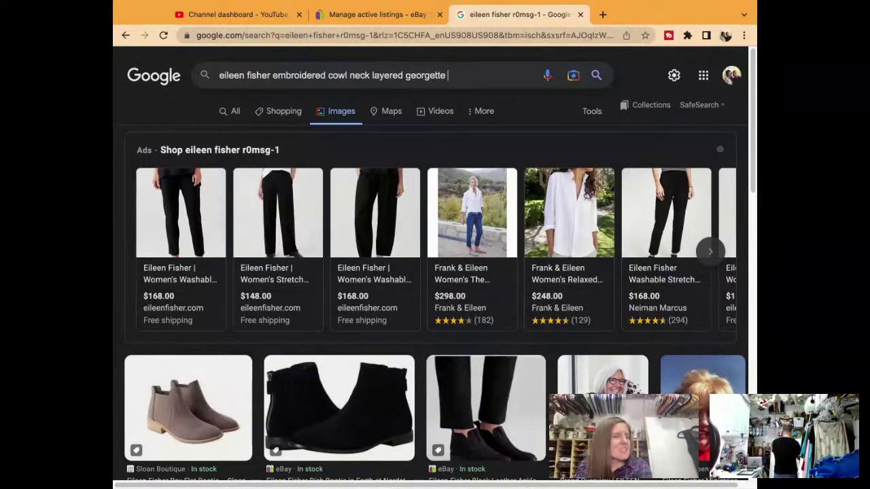
type("top")
key("Return")
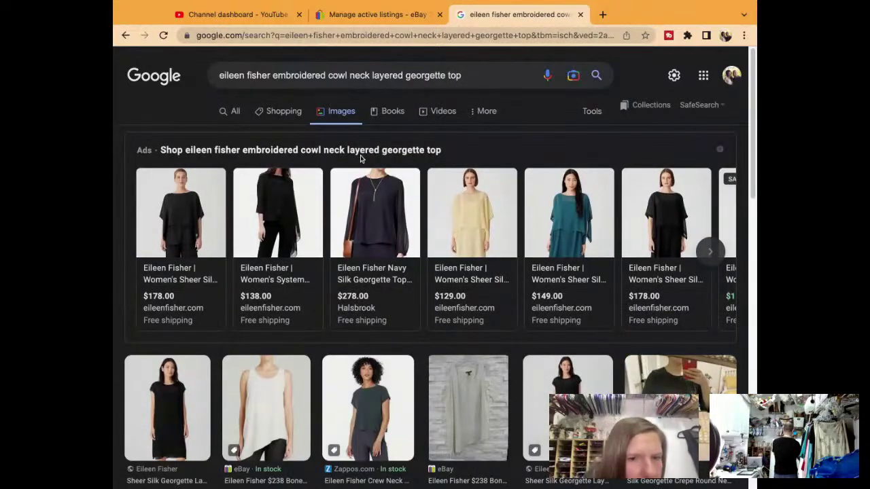
scroll(380, 340, "down", 5)
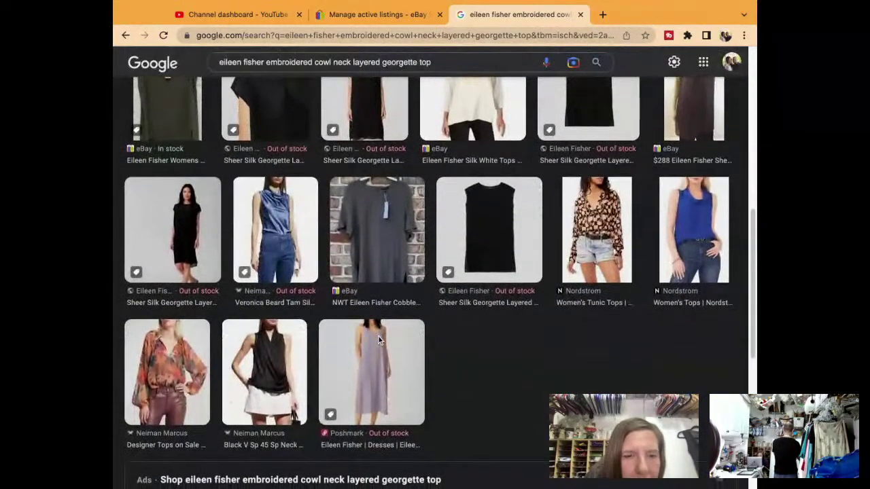
scroll(435, 272, "up", 5)
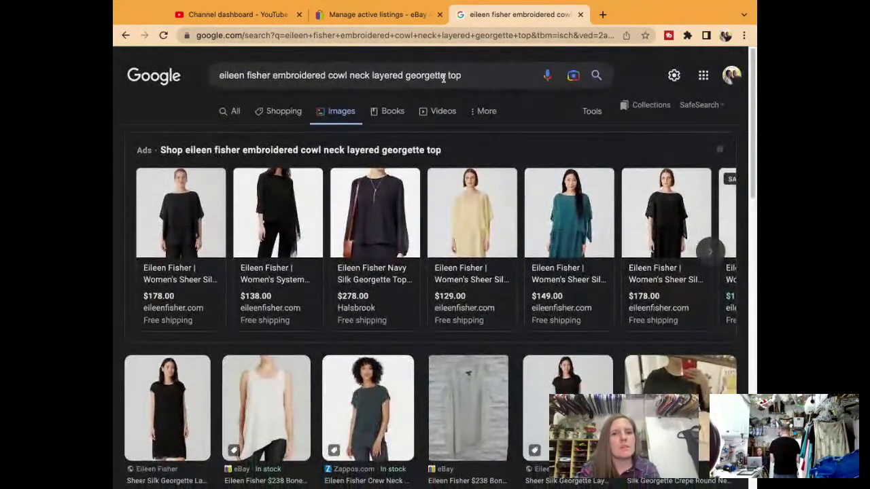
Add "tank" before "top" in the image search query, search again and look through the results
left_click(446, 75)
type("tank")
key("Return")
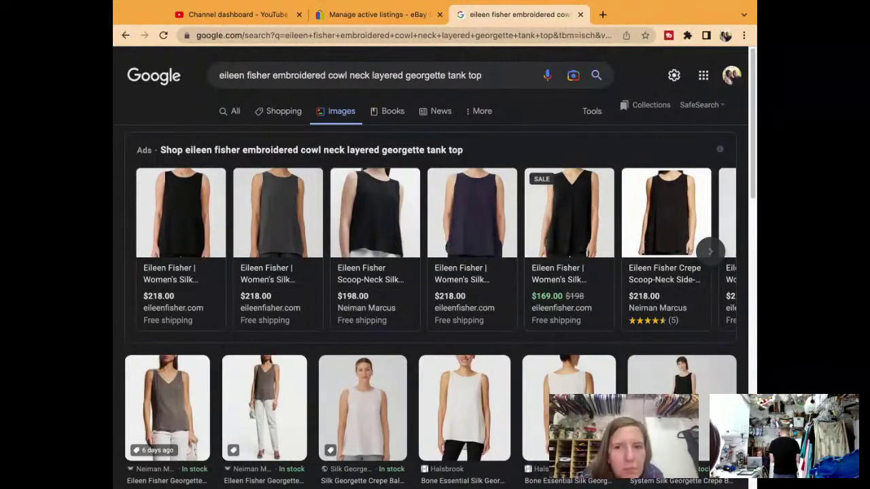
scroll(435, 272, "down", 4)
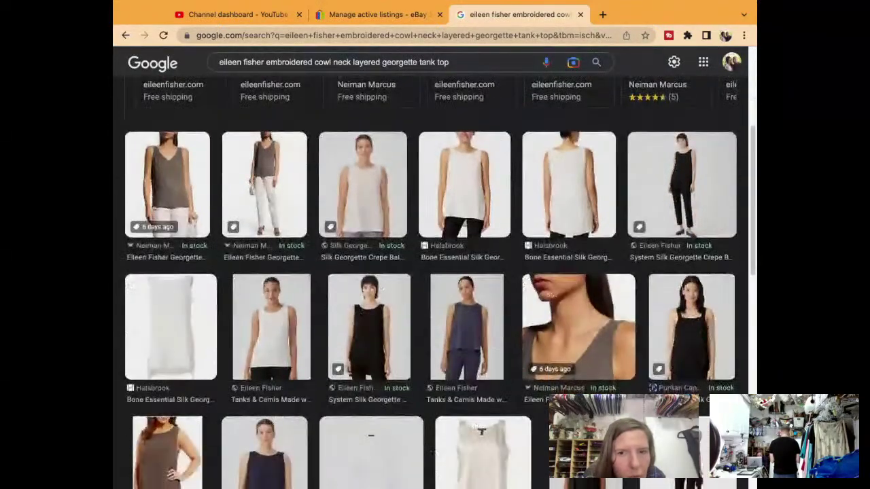
scroll(435, 272, "down", 5)
scroll(435, 272, "down", 2)
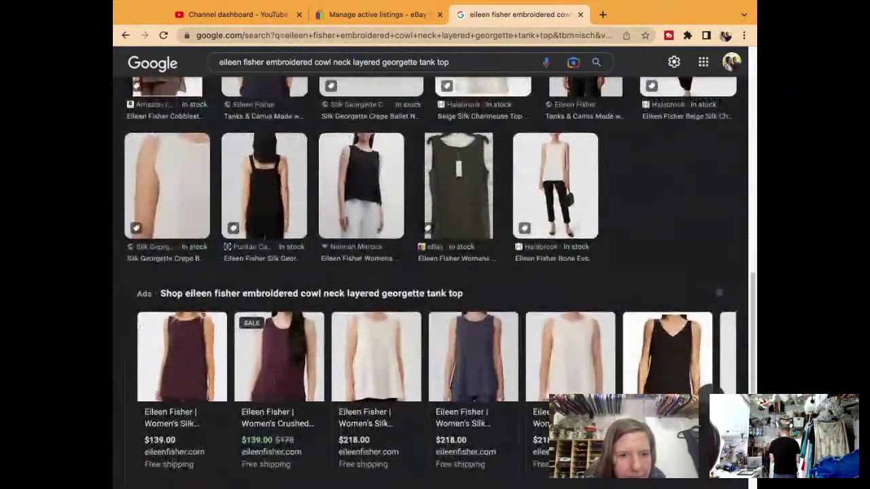
scroll(447, 98, "down", 3)
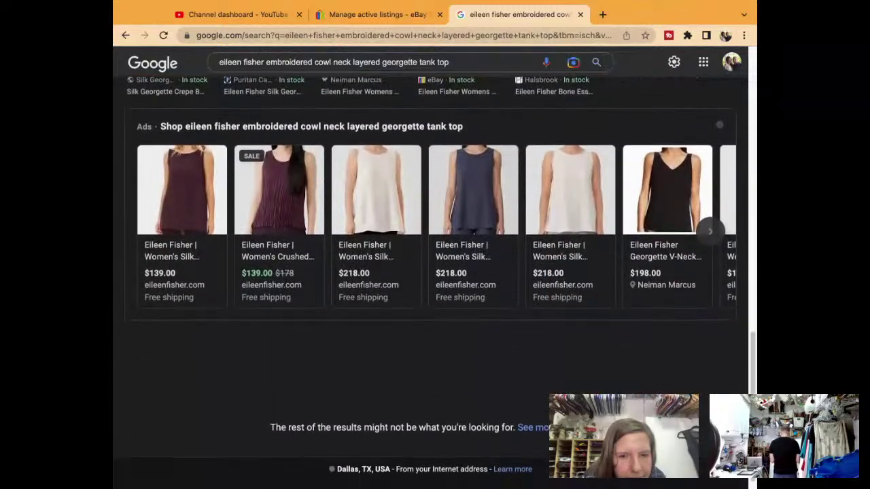
key("F5")
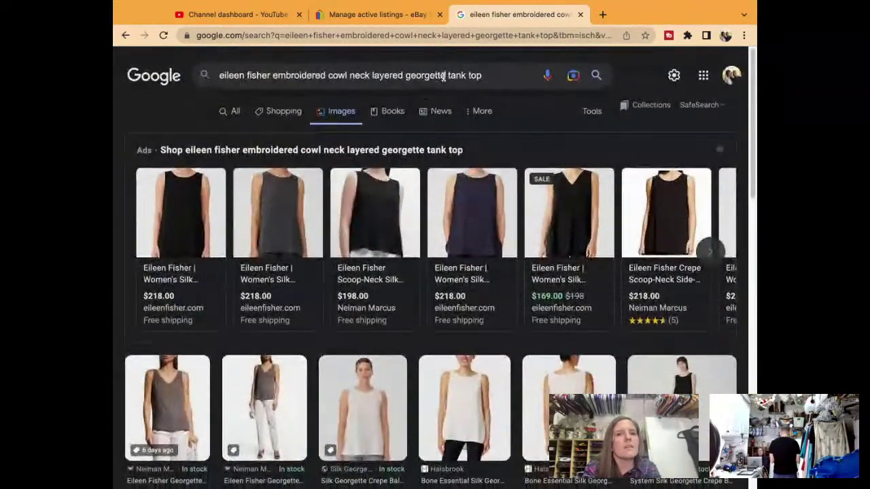
Replace "georgette" with "organza" in the query and rerun the image search
left_click(453, 76)
key("BackSpace")
key("BackSpace")
key("BackSpace")
key("BackSpace")
key("BackSpace")
key("BackSpace")
key("BackSpace")
key("BackSpace")
key("BackSpace")
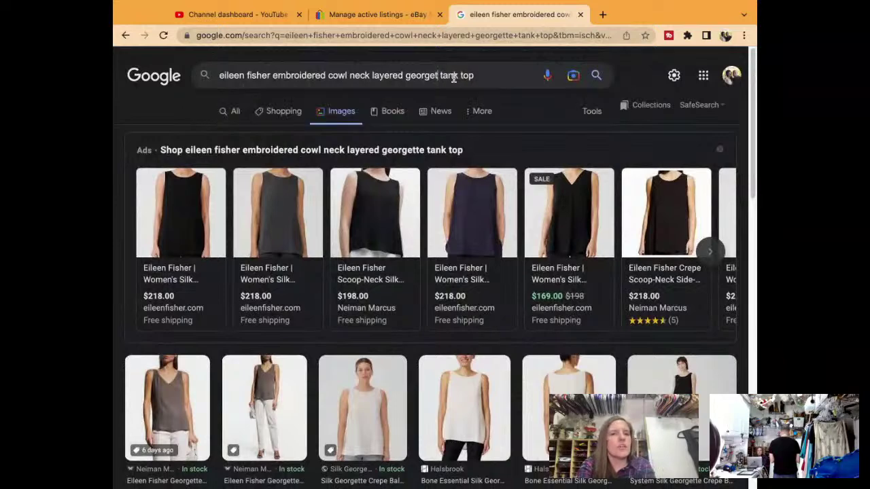
type("org")
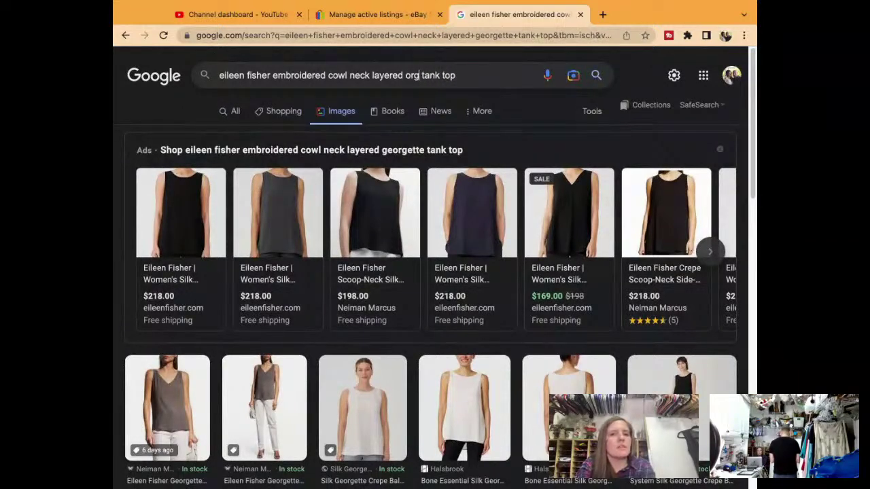
type("anza")
key("Return")
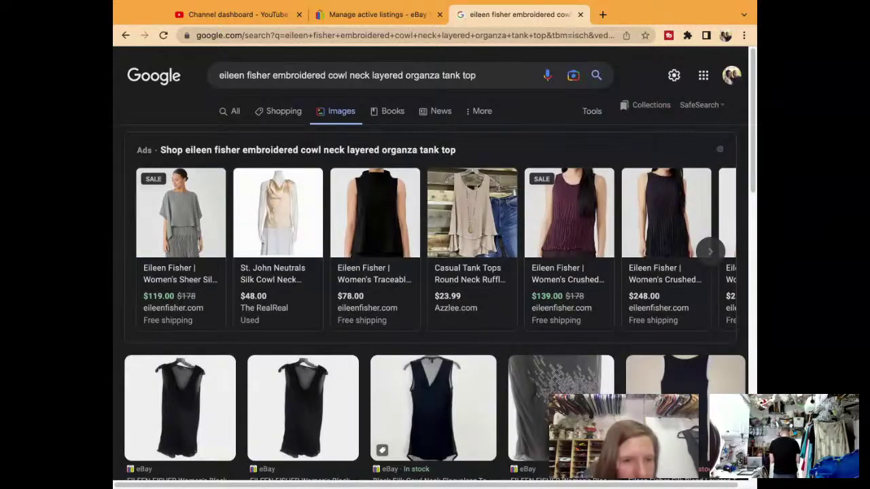
Preview the close-up of the embroidered black cowl neck top in the image results and open its eBay listing
scroll(356, 221, "down", 3)
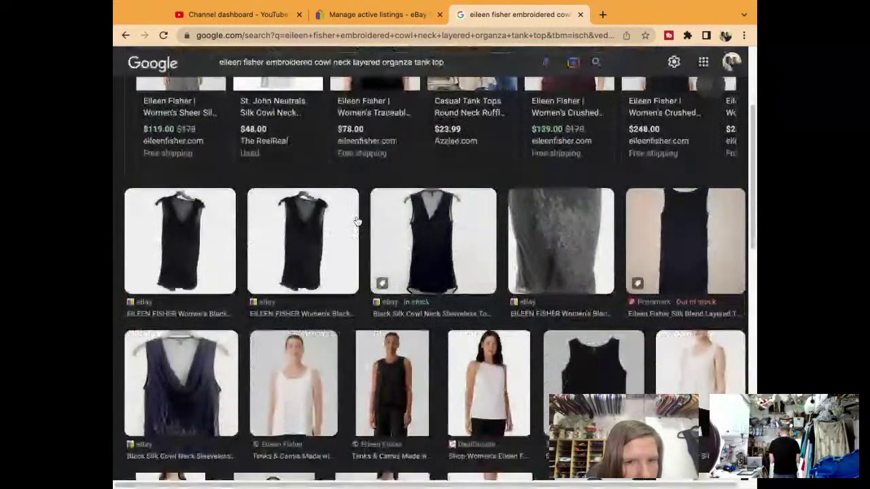
left_click(534, 245)
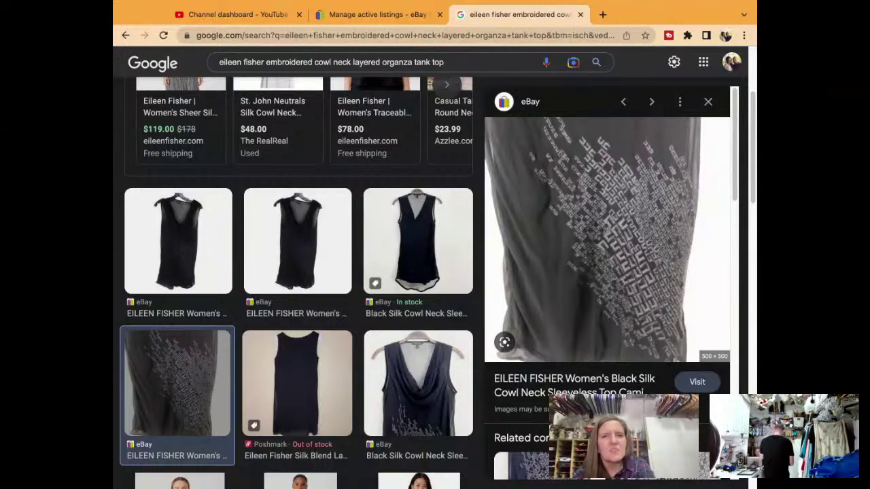
left_click(577, 378)
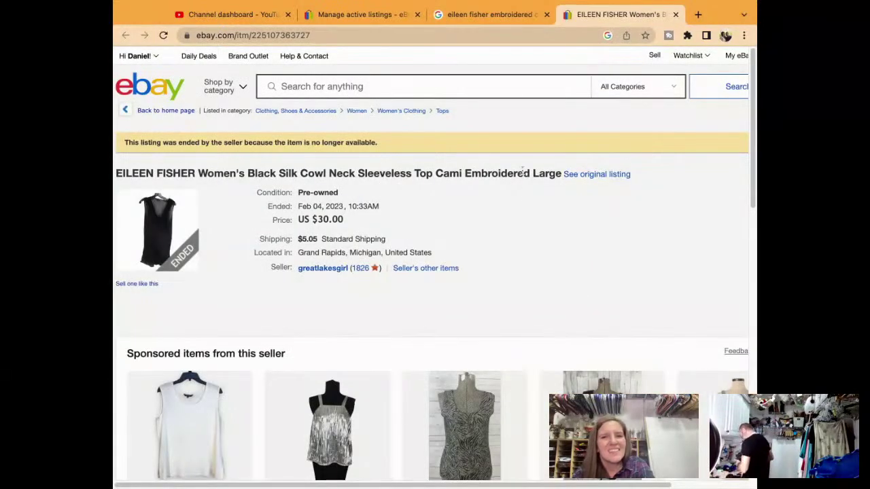
Copy the ended listing's title and search eBay for "EILEEN FISHER Women's Black Silk Cowl Neck Sleeveless Top Cami Embroidered Large" from the Seller Hub page
triple_click(523, 172)
key("ctrl+c")
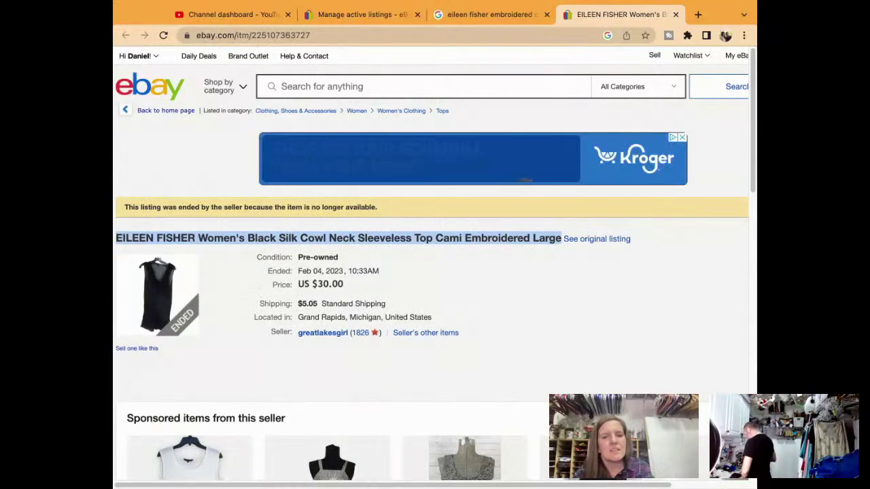
left_click(360, 15)
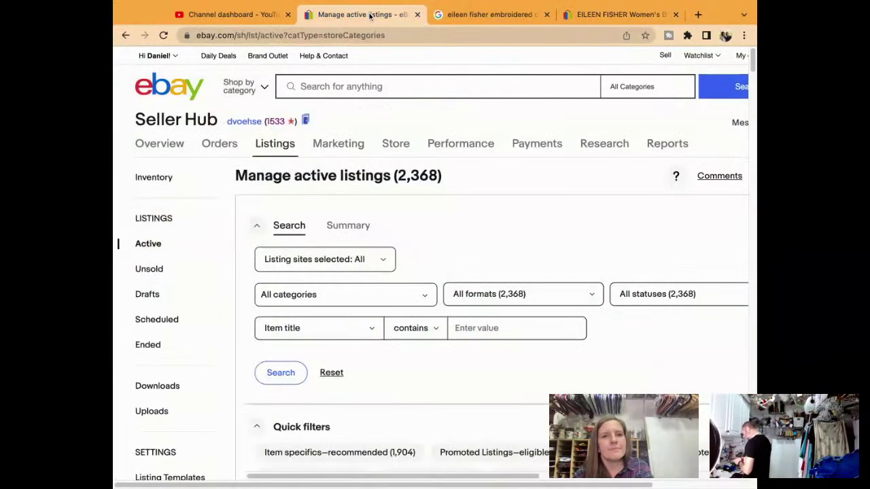
left_click(369, 86)
key("ctrl+v")
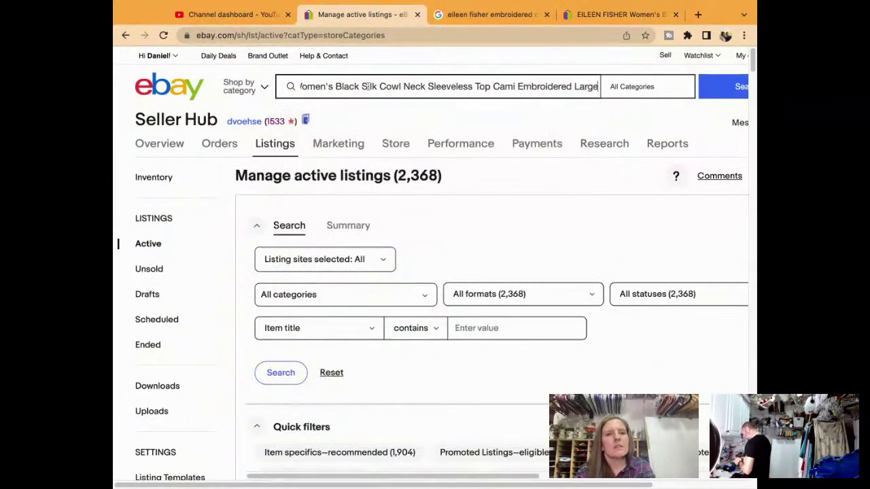
key("Return")
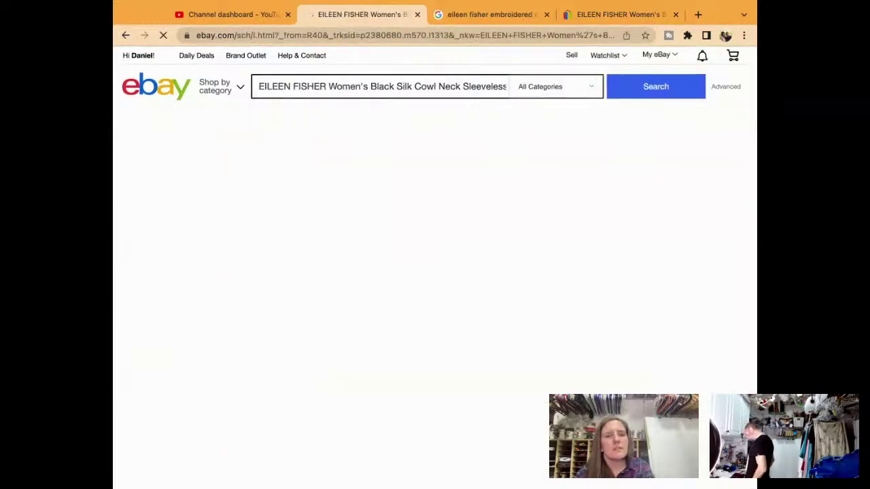
Look over the active listings and restrict the eBay results to sold items
scroll(354, 301, "down", 2)
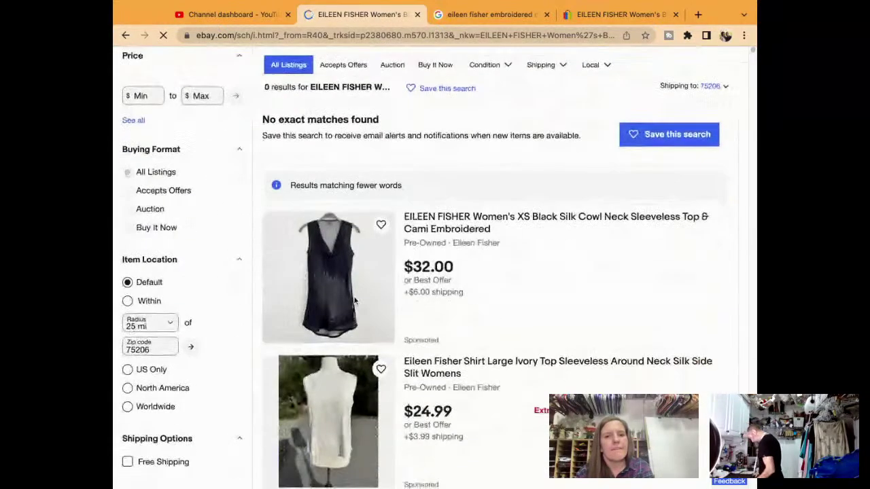
scroll(354, 302, "down", 3)
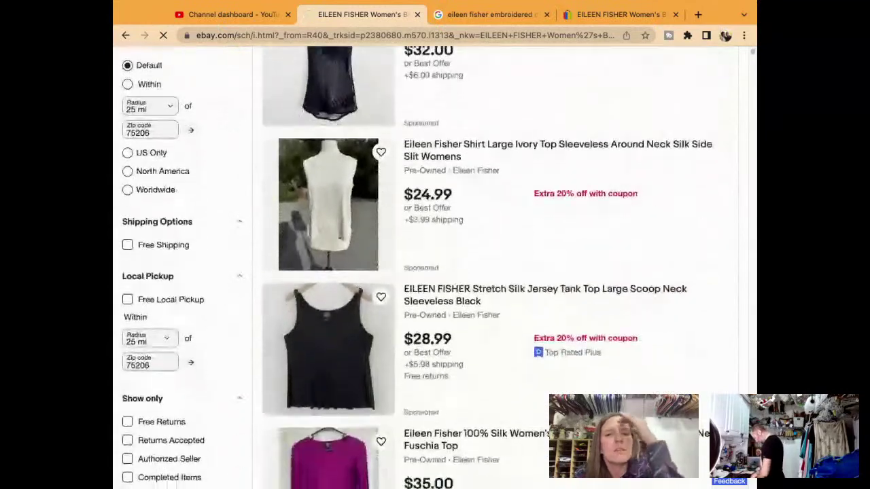
scroll(177, 258, "down", 4)
left_click(163, 253)
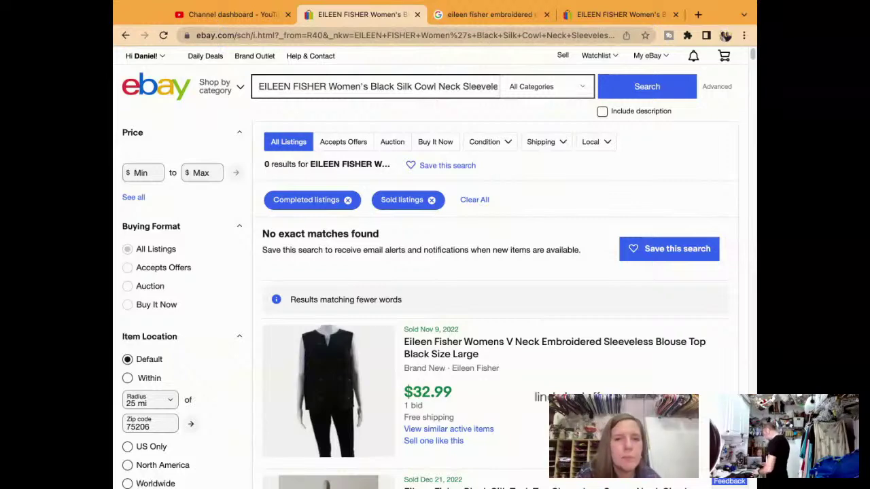
Look through the sold listings for a matching embroidered cowl neck top and its selling price
scroll(435, 272, "down", 4)
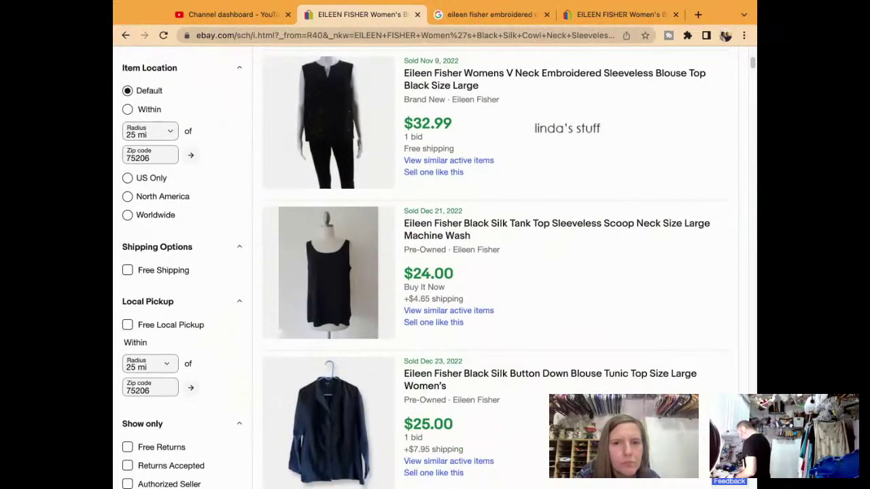
scroll(435, 272, "down", 1)
scroll(435, 271, "down", 11)
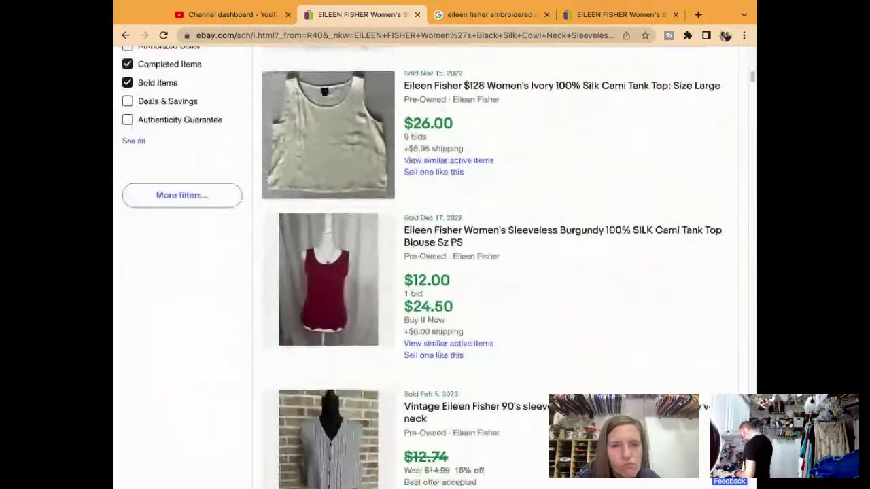
scroll(435, 272, "down", 9)
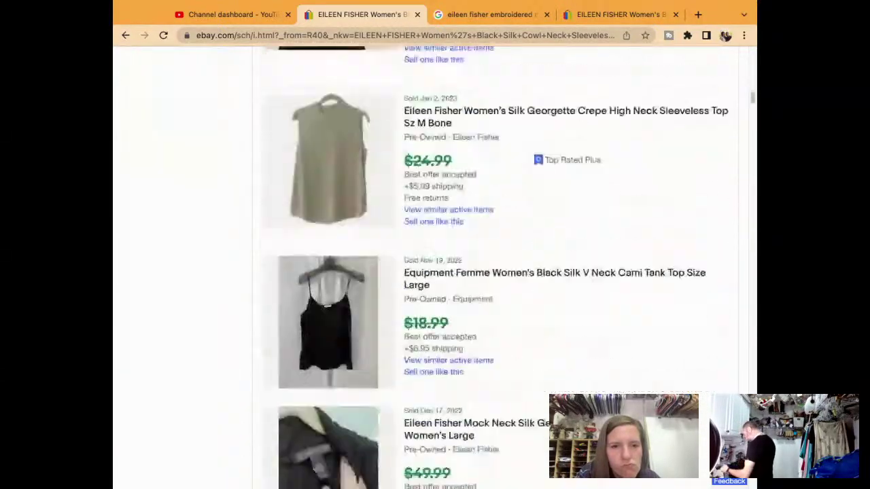
scroll(435, 272, "down", 11)
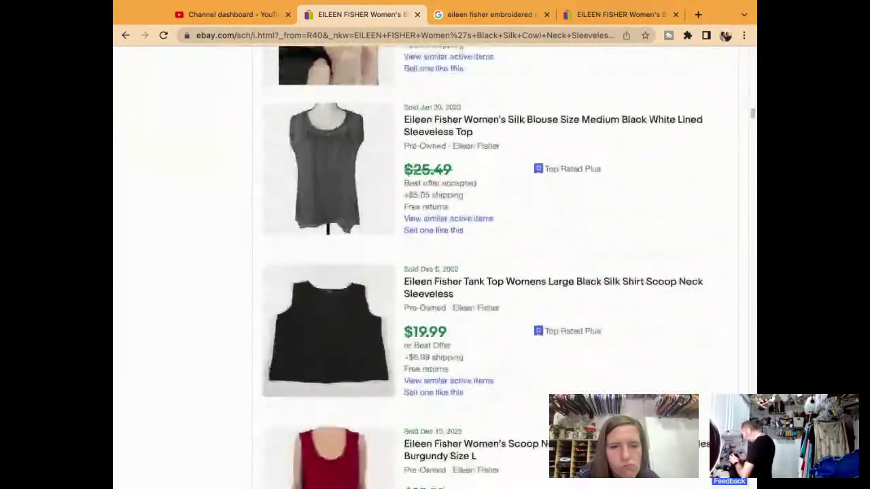
scroll(435, 272, "down", 10)
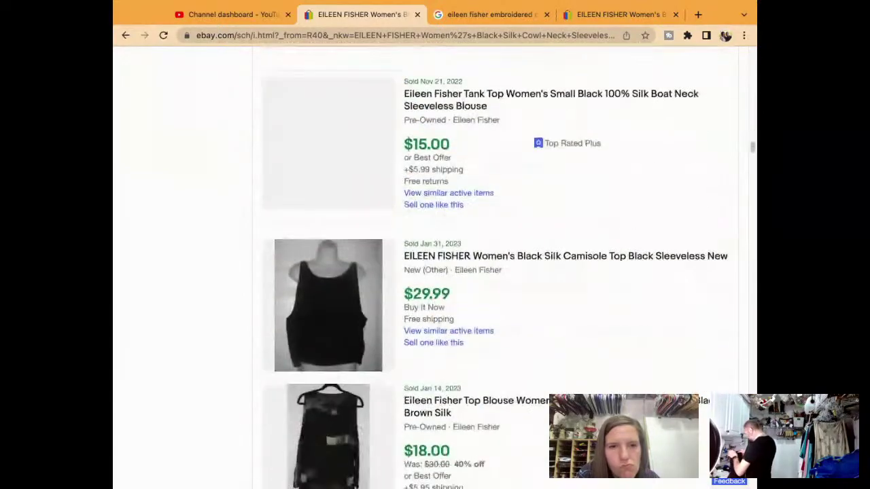
scroll(435, 272, "down", 20)
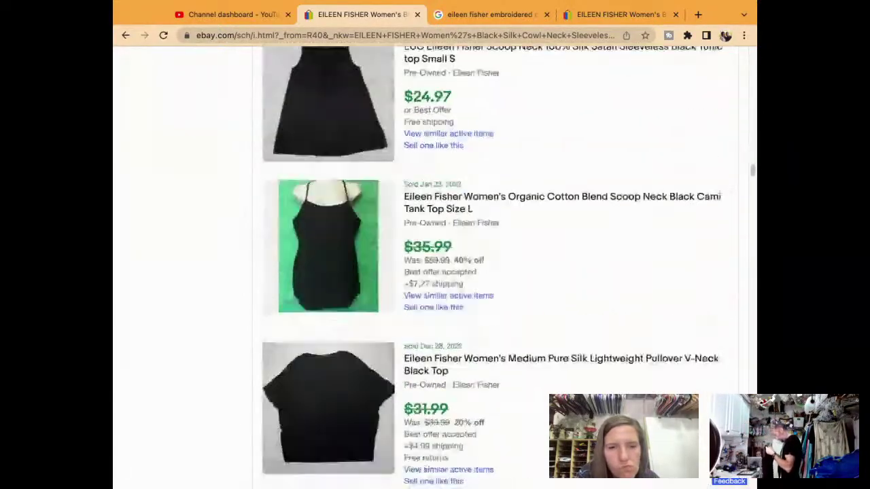
Remove the completed and sold items filters to return to the active listings
scroll(435, 271, "up", 20)
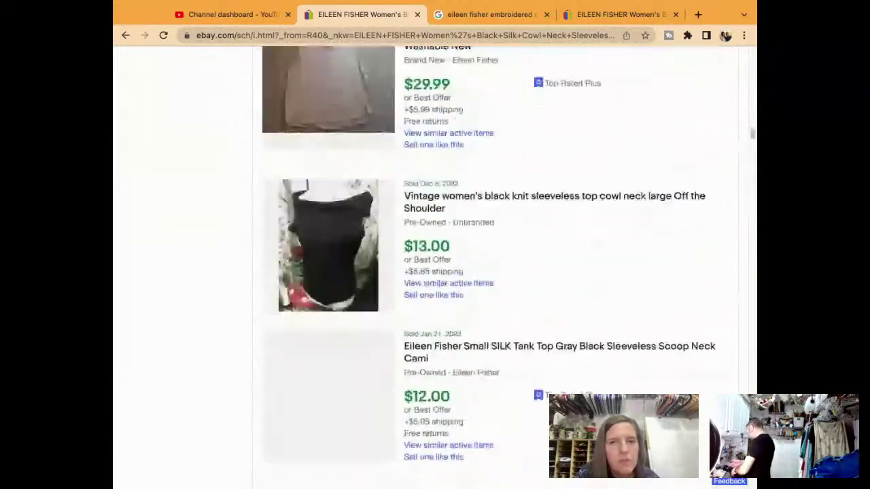
scroll(128, 359, "up", 15)
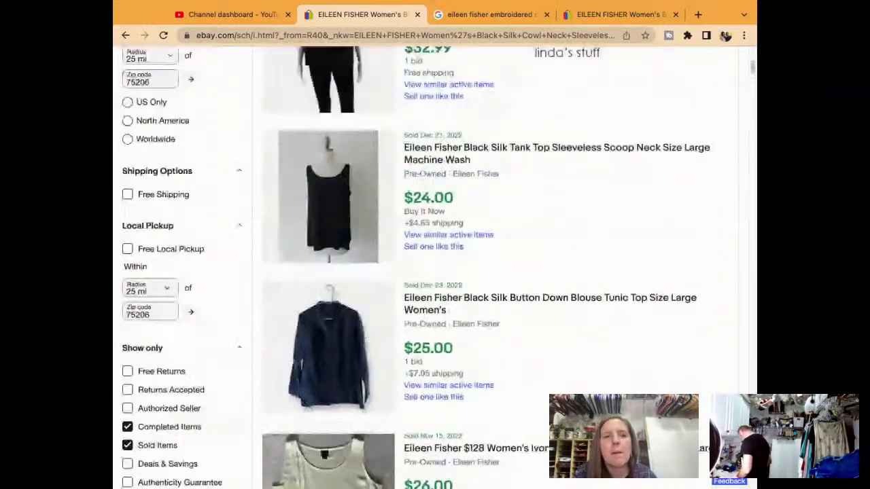
scroll(127, 359, "down", 1)
left_click(128, 368)
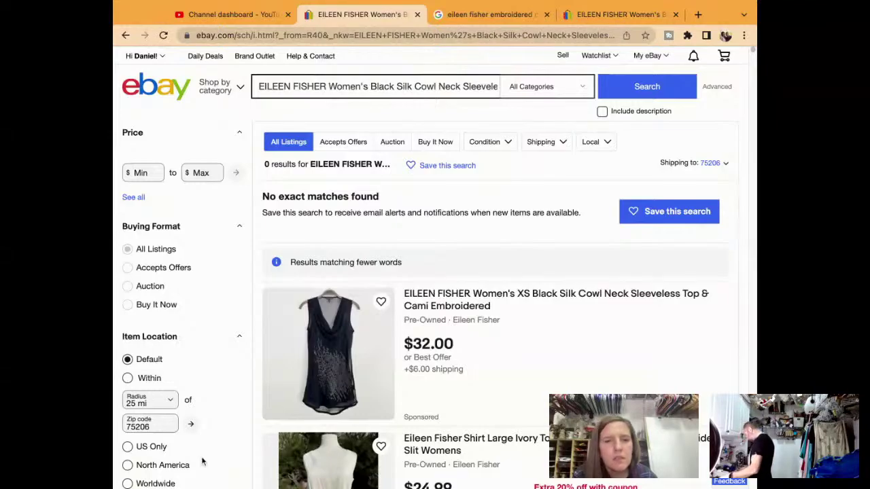
Look through the active eBay results for other embroidered Eileen Fisher cowl neck tops and their asking prices
scroll(363, 356, "down", 10)
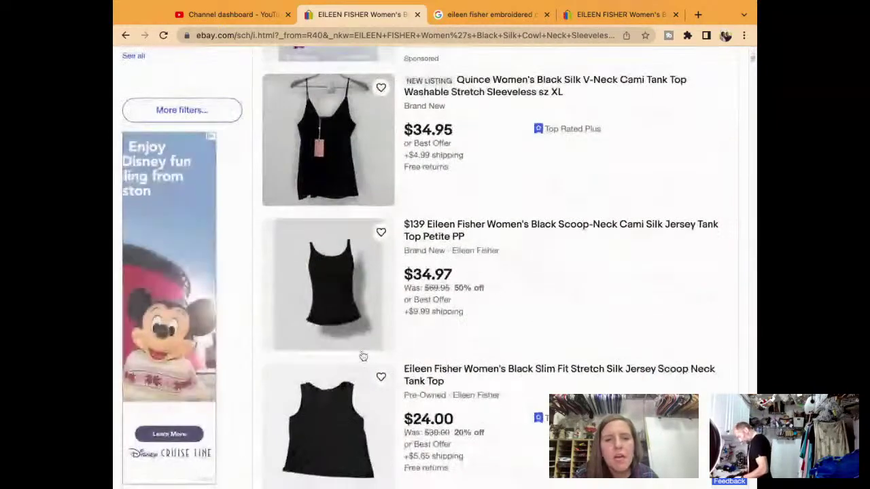
scroll(363, 356, "down", 2)
scroll(435, 272, "down", 10)
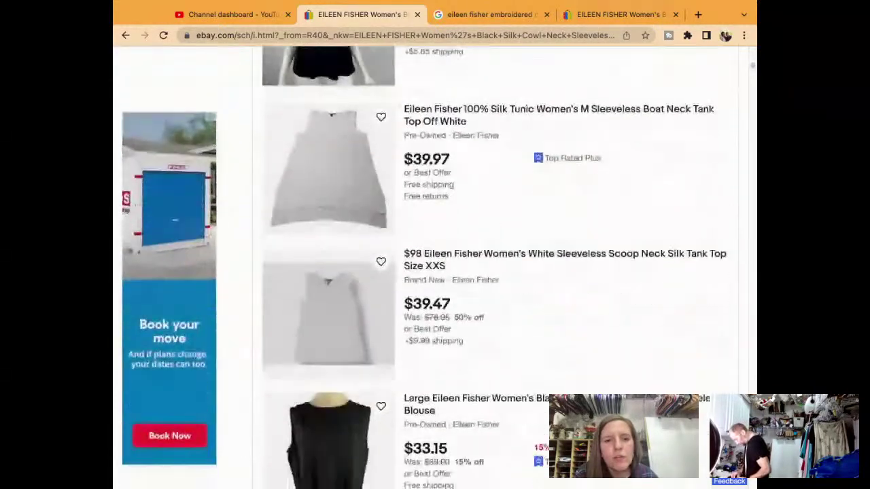
scroll(435, 272, "down", 5)
scroll(435, 271, "down", 10)
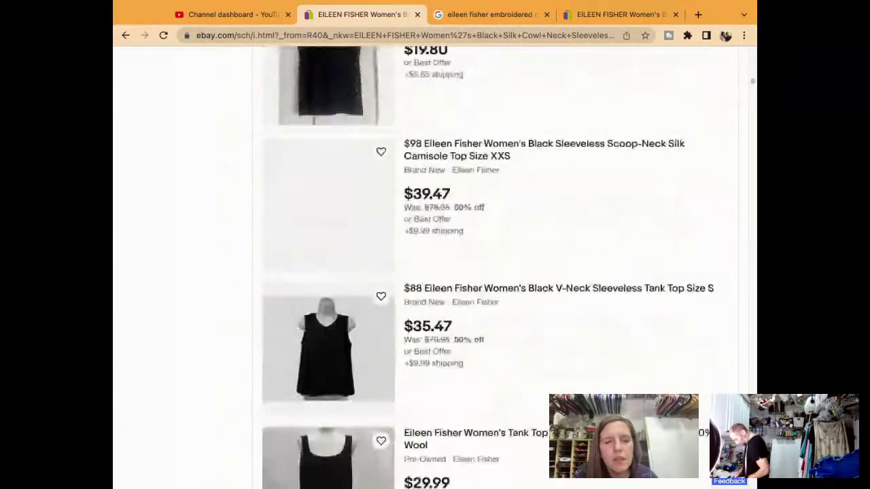
scroll(435, 272, "down", 15)
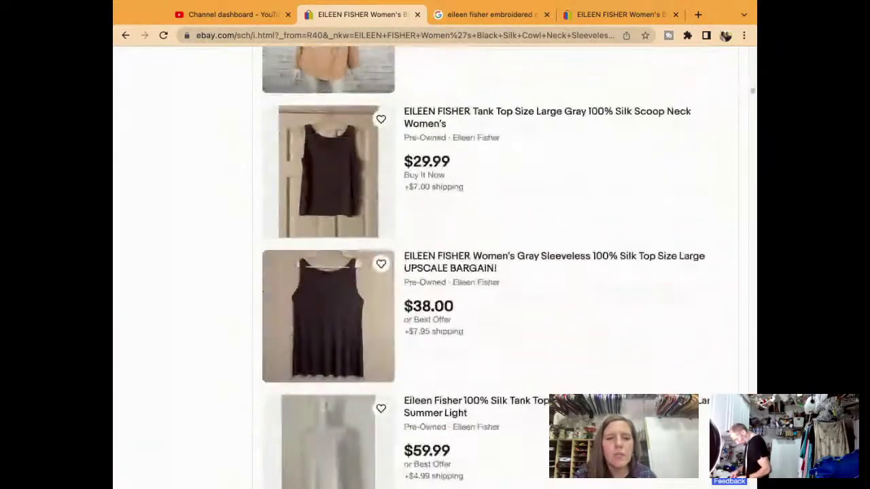
scroll(435, 272, "down", 12)
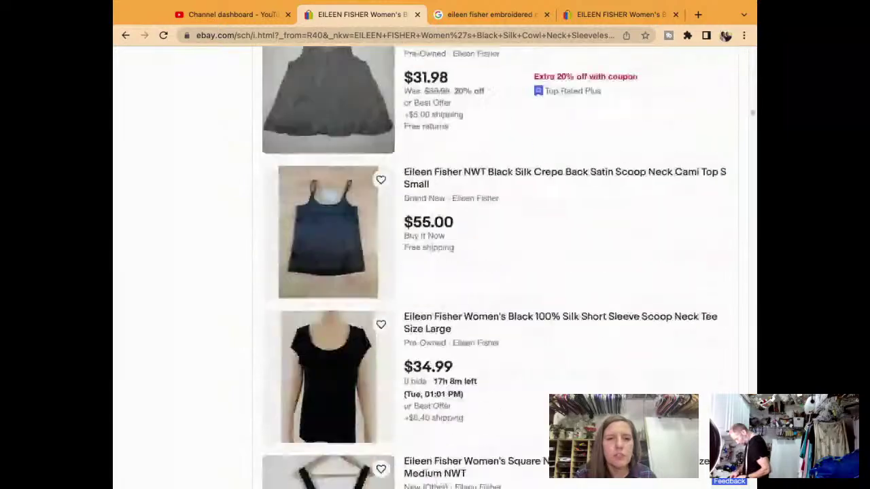
scroll(435, 272, "down", 20)
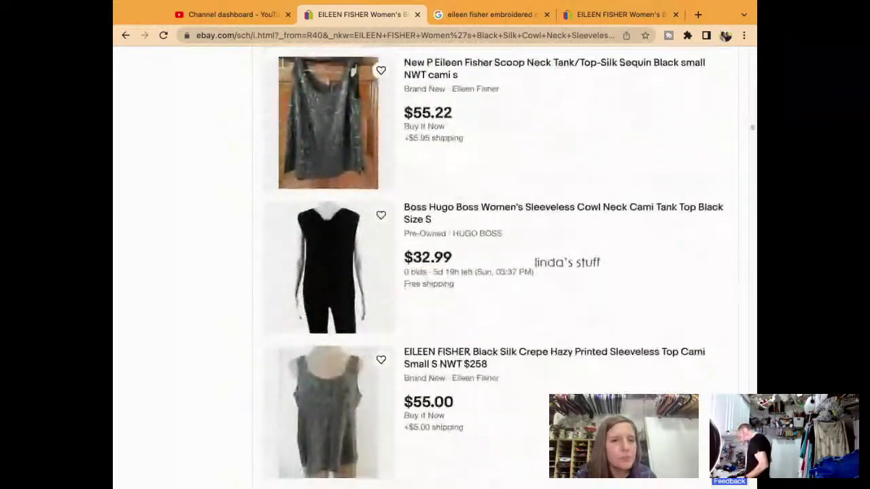
Open the $32.00 listing for the XS black silk cowl neck top and start a new listing based on it
scroll(353, 272, "up", 20)
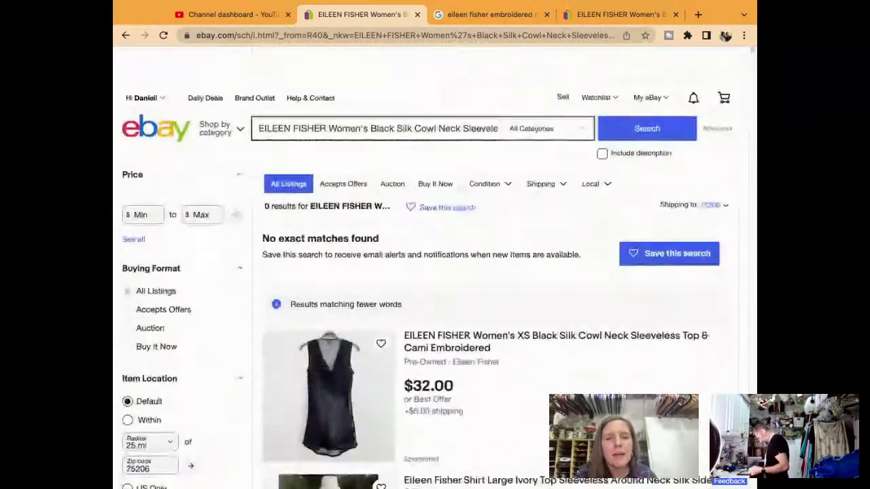
scroll(353, 272, "down", 3)
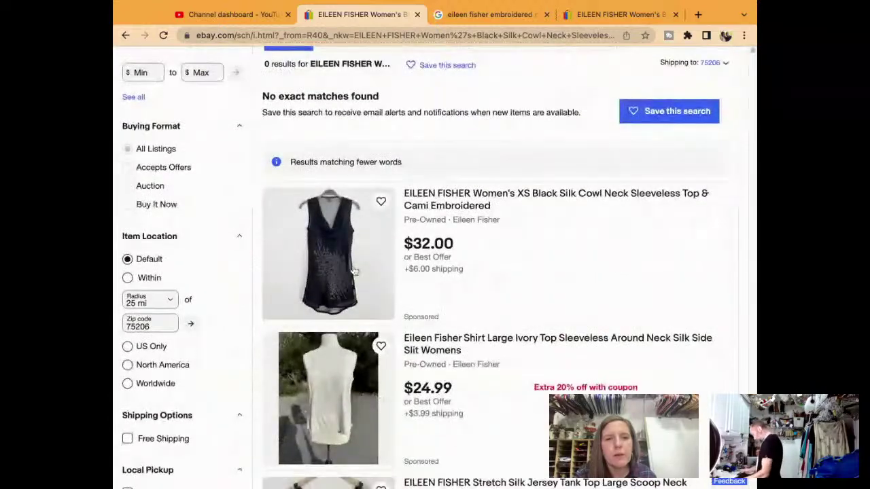
left_click(544, 195)
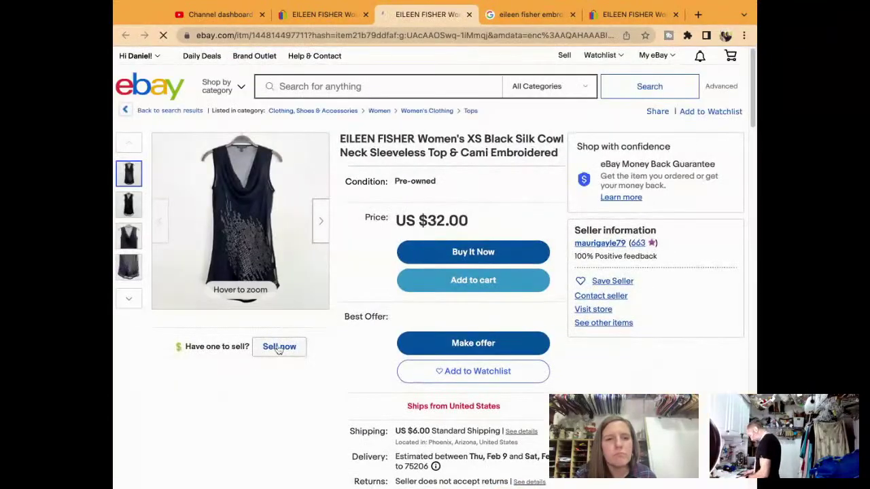
left_click(279, 348)
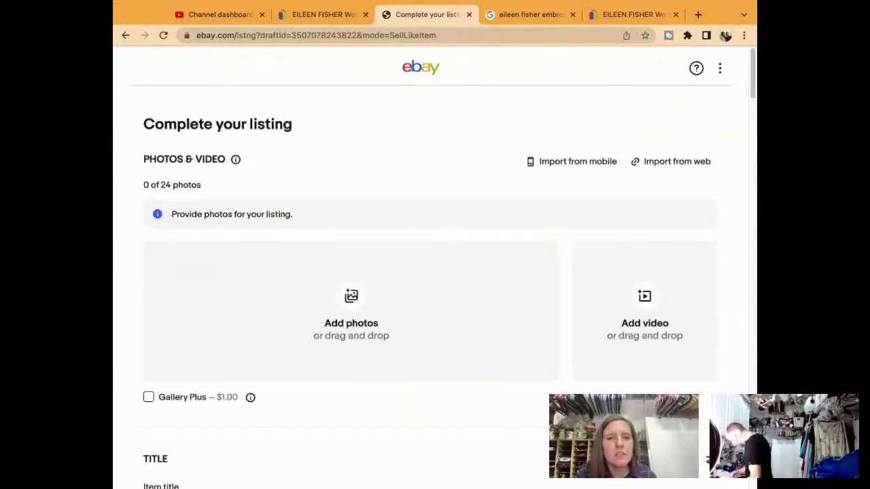
Replace "Women's XS" in the item title with "Womens M"
scroll(435, 272, "down", 5)
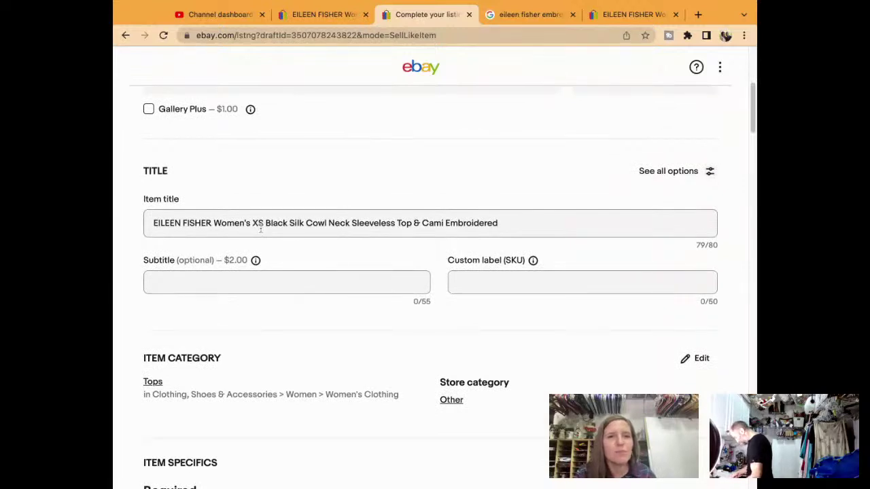
left_click(263, 226)
key("BackSpace")
key("BackSpace")
key("BackSpace")
key("BackSpace")
key("BackSpace")
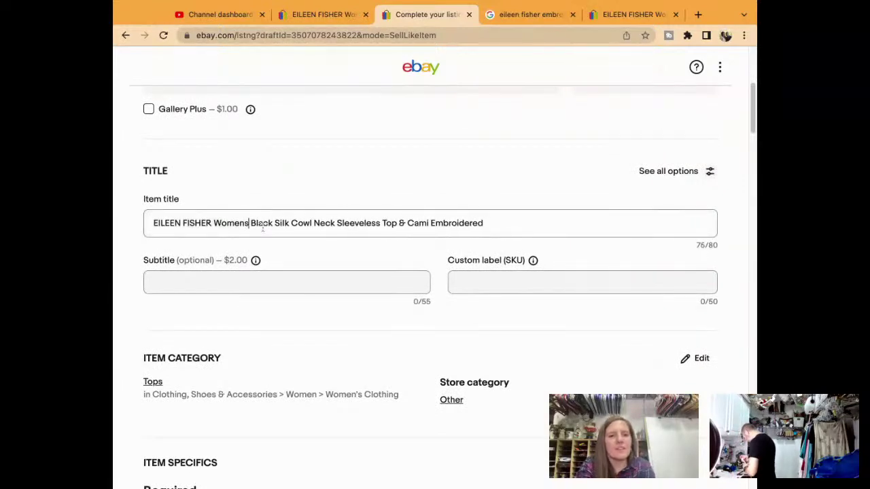
type("s M")
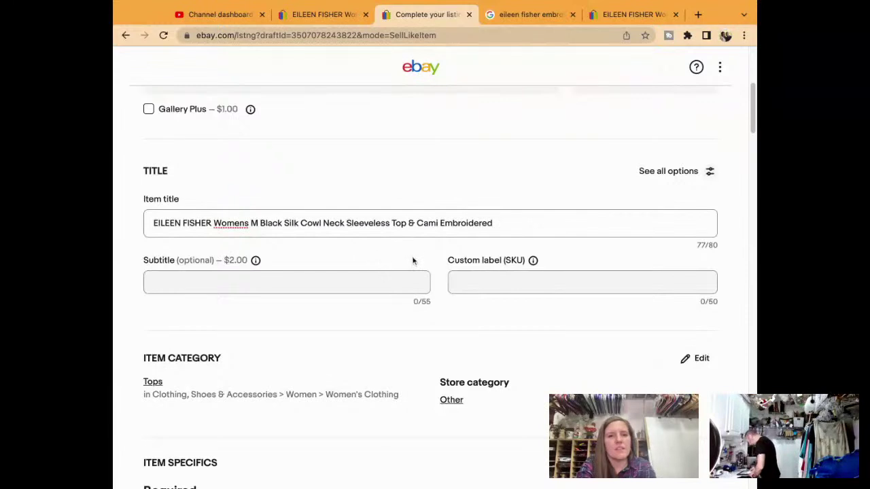
Enter 7201 as the listing's custom label (SKU)
scroll(413, 261, "down", 1)
left_click(509, 247)
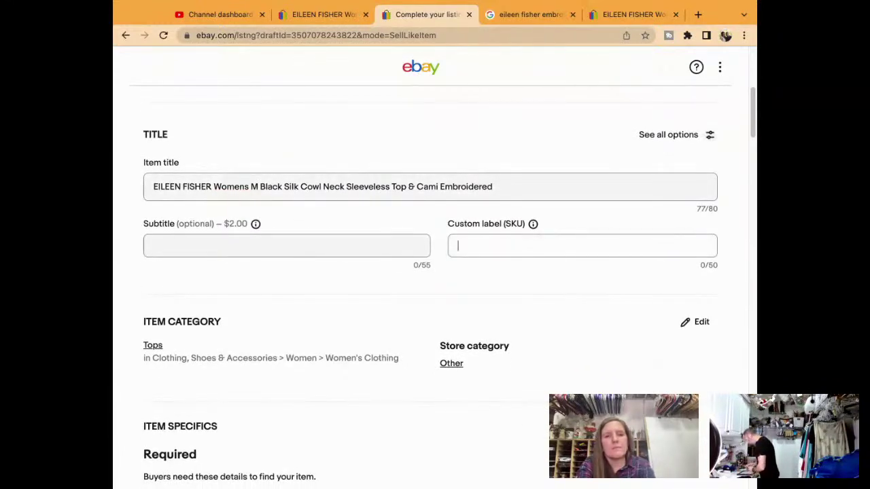
type("7201")
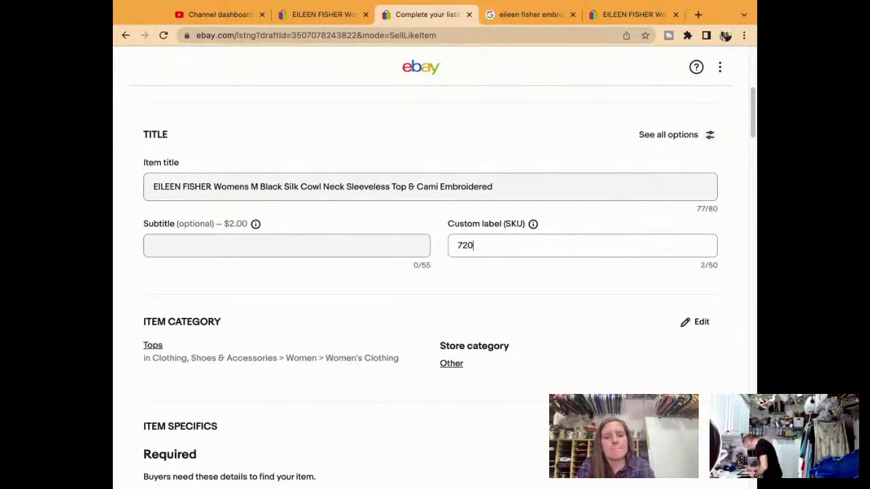
Replace the all-caps brand name in the item title with "Eileen Fisher" and select the whole title
left_click(211, 186)
key("BackSpace")
key("BackSpace")
key("BackSpace")
key("BackSpace")
key("BackSpace")
key("BackSpace")
key("BackSpace")
key("BackSpace")
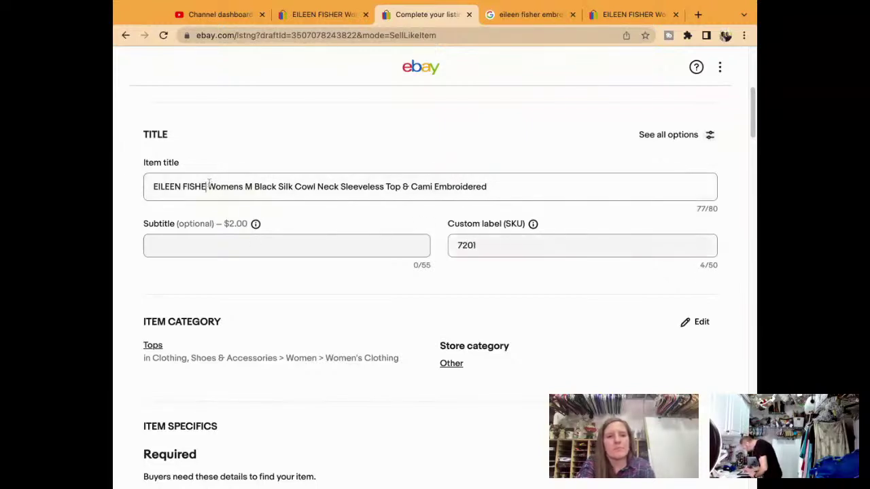
key("BackSpace")
key("BackSpace")
key("BackSpace")
key("BackSpace")
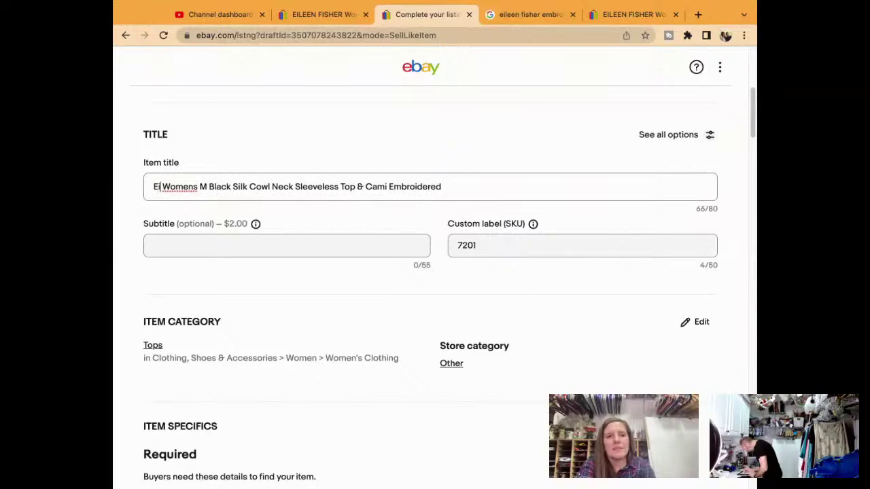
type("ileen Fisher")
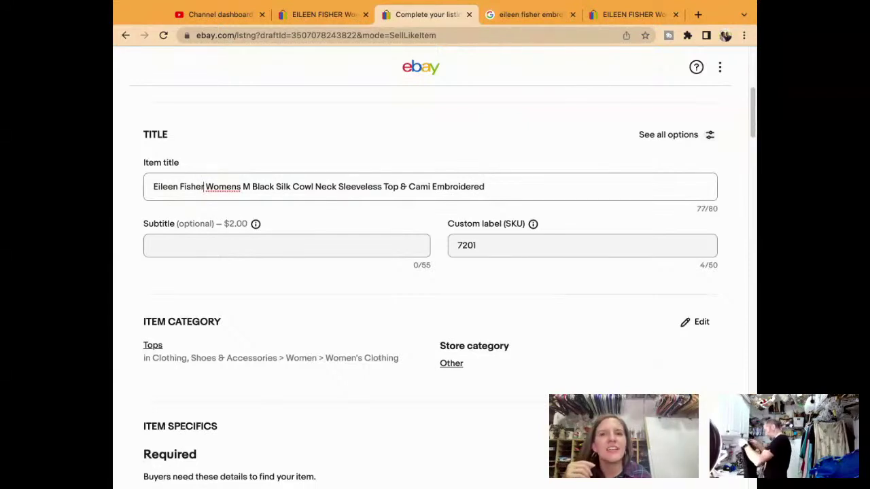
triple_click(371, 195)
Set the size to M in the required item specifics
scroll(371, 195, "down", 2)
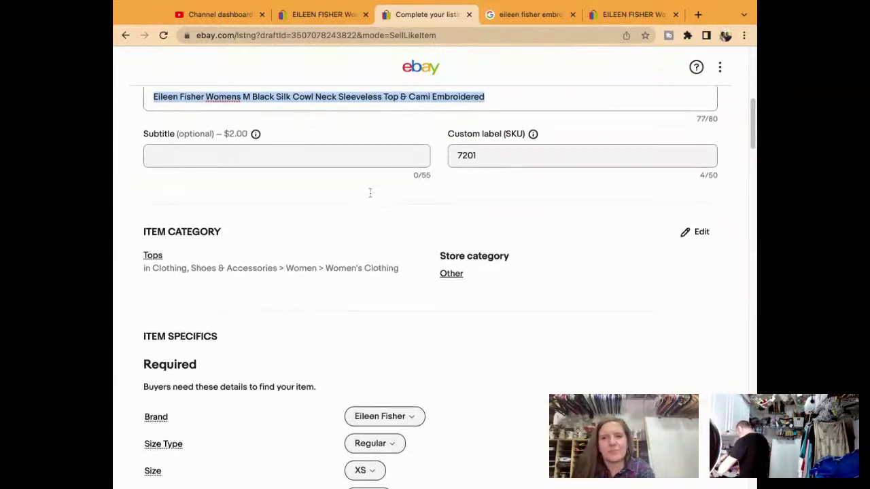
scroll(368, 229, "down", 4)
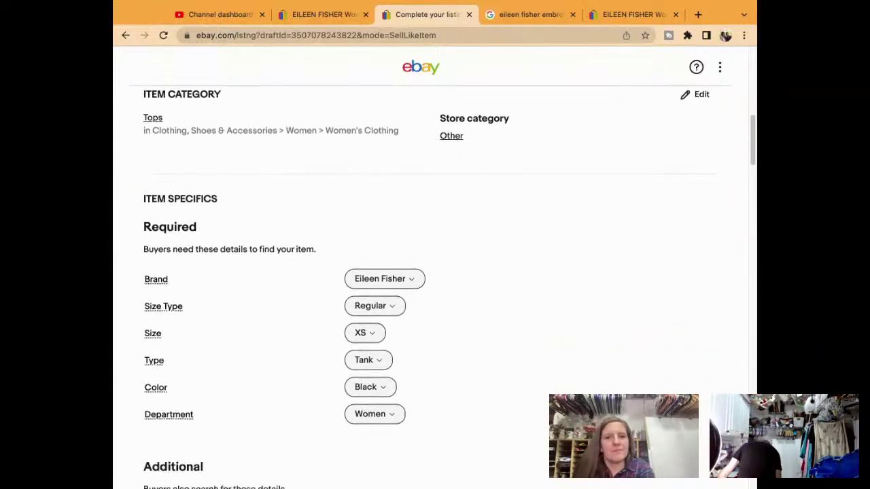
left_click(365, 305)
scroll(479, 336, "down", 2)
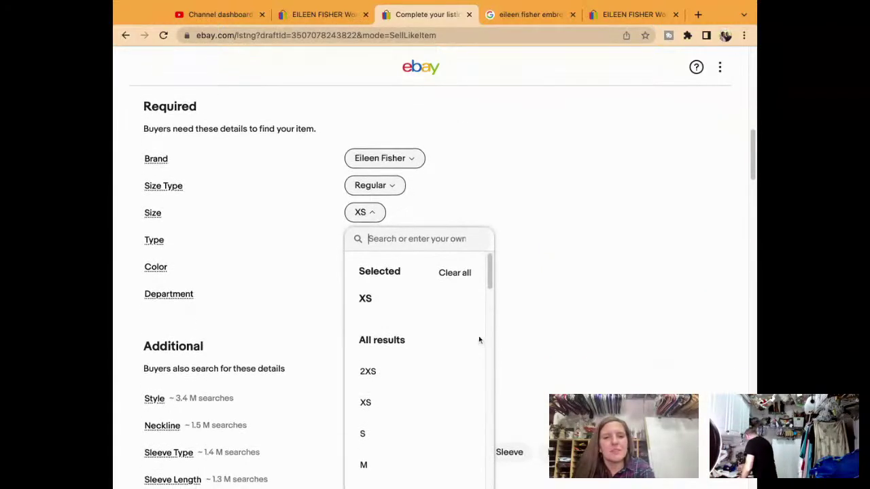
left_click(375, 467)
Set the pattern to Solid in the additional item specifics
scroll(400, 396, "down", 6)
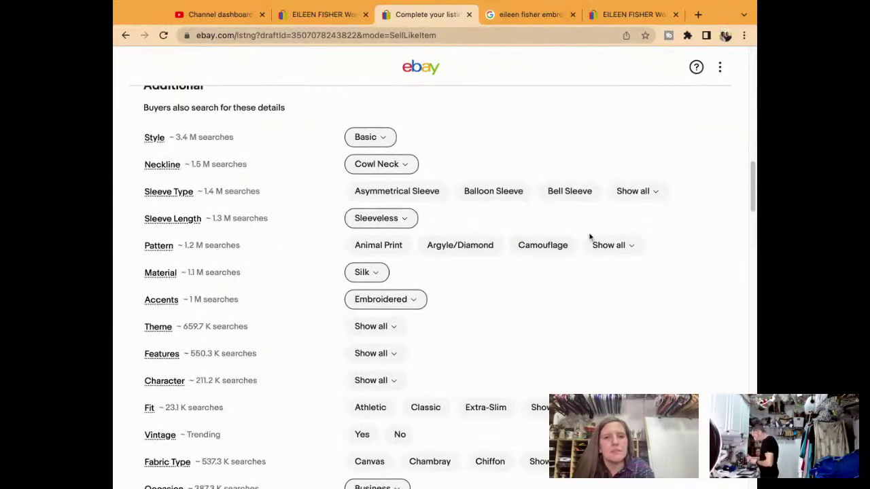
left_click(610, 245)
type("solid")
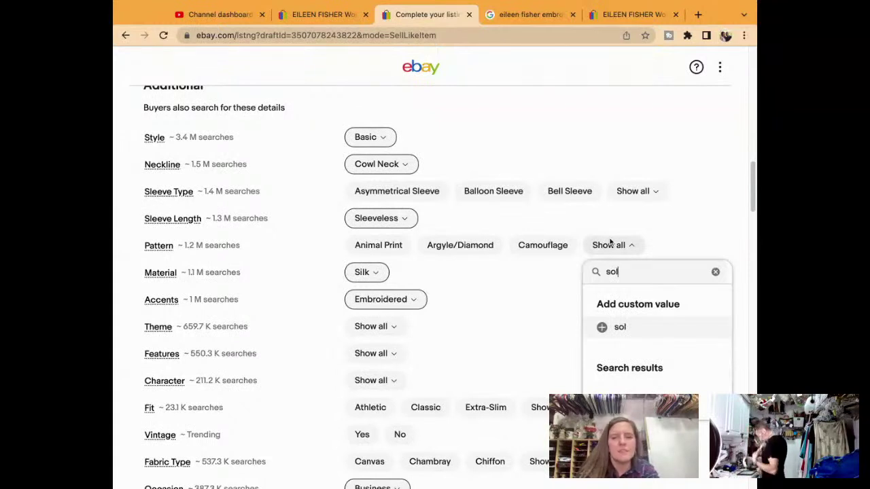
left_click(612, 337)
Set the fit to Classic and mark the top as not vintage
scroll(578, 326, "down", 2)
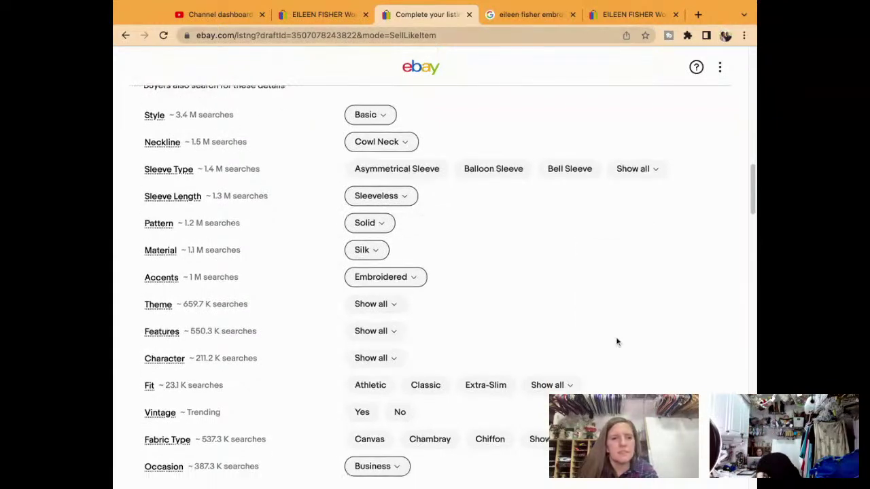
left_click(426, 301)
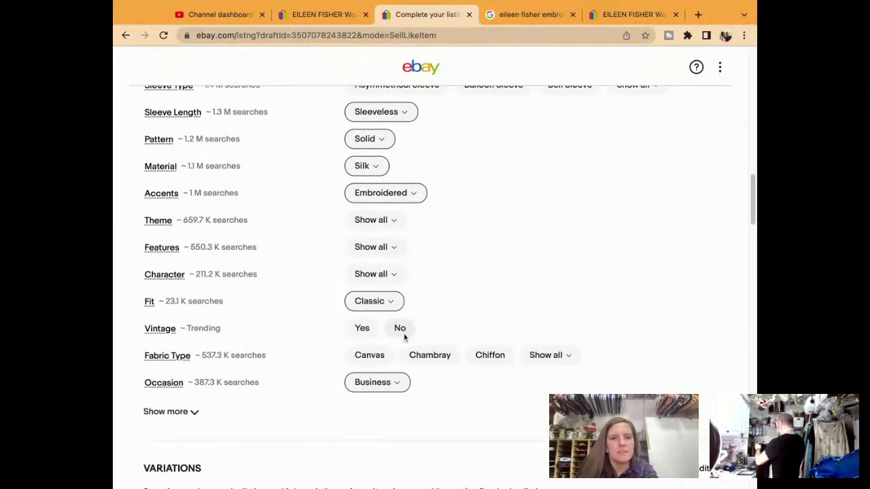
left_click(401, 331)
Reveal the remaining item specifics and set the closure to Pullover
scroll(402, 334, "down", 2)
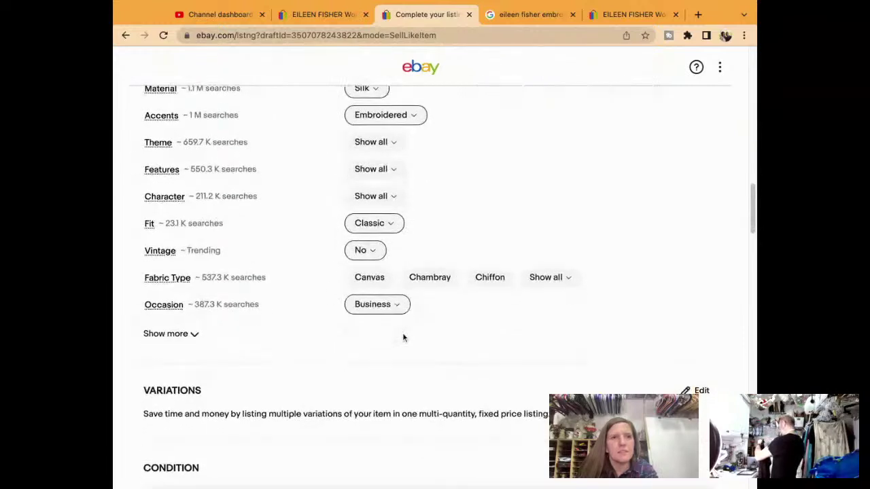
left_click(194, 334)
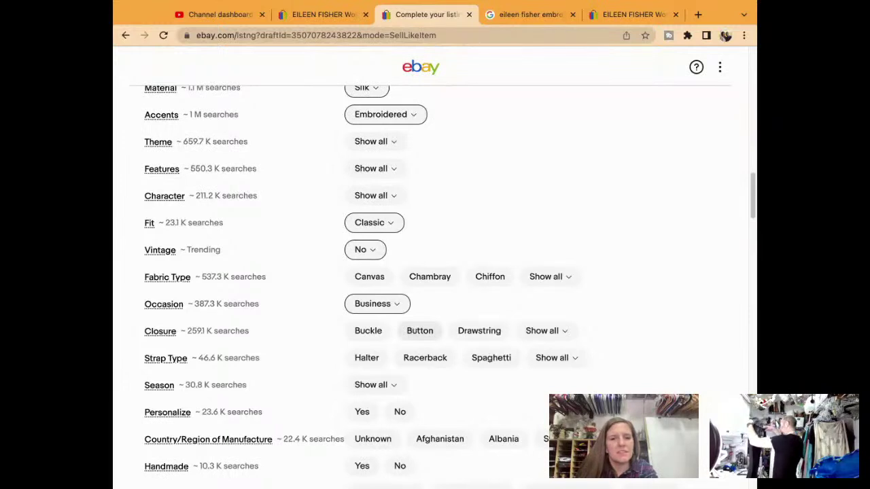
left_click(534, 330)
type("pullover")
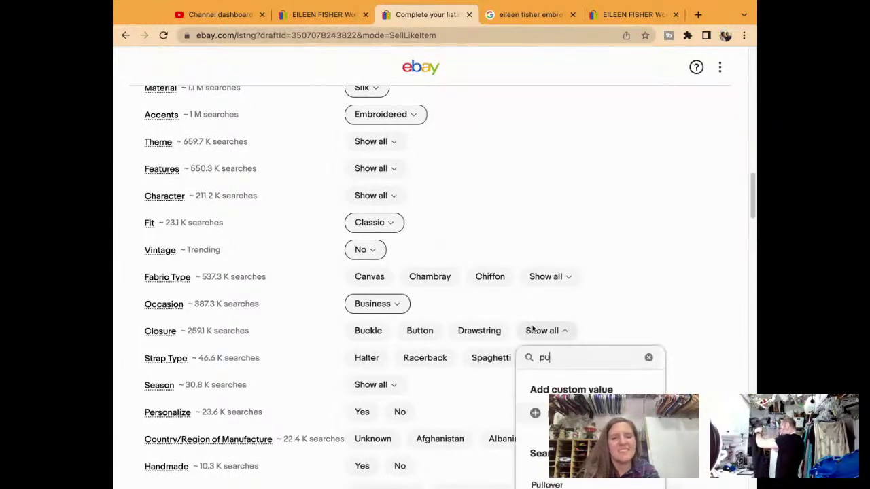
left_click(540, 421)
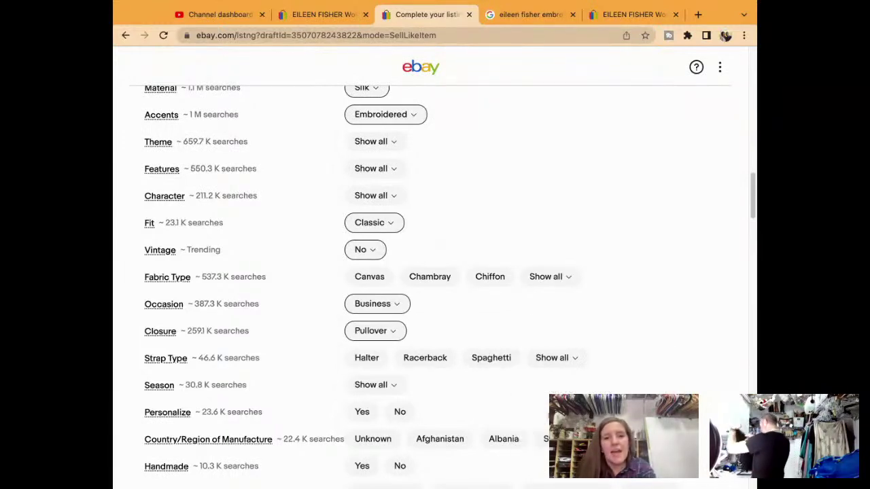
Set Personalize and Handmade to No and the garment care to Dry Clean Only
scroll(417, 386, "down", 1)
left_click(402, 383)
scroll(404, 382, "down", 2)
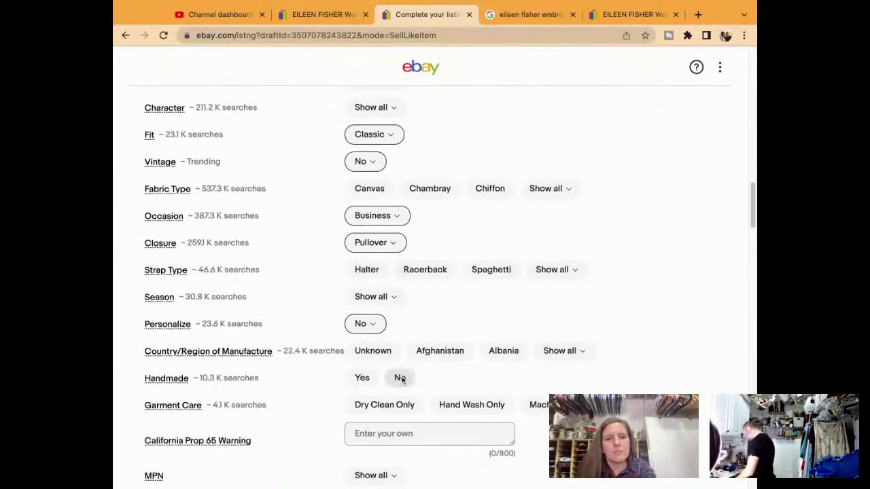
left_click(403, 380)
scroll(403, 380, "down", 1)
left_click(403, 379)
scroll(402, 381, "down", 1)
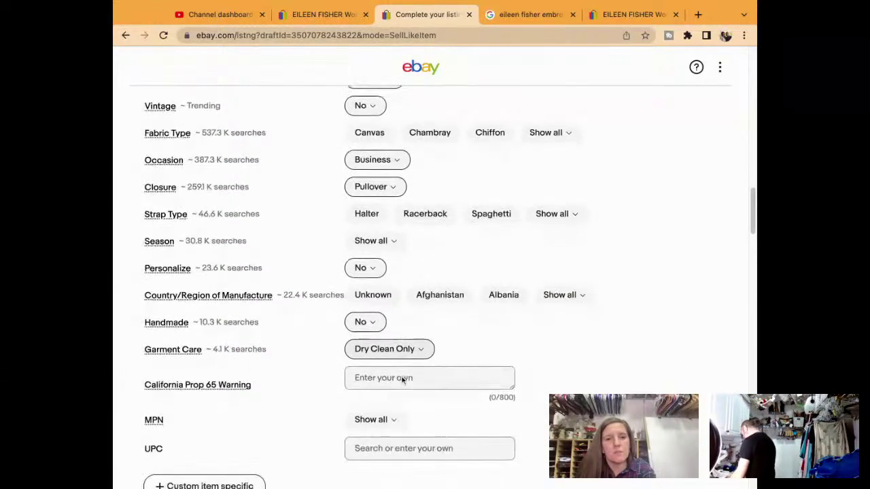
Select Fall, Spring and Winter among the item's seasons
left_click(374, 240)
left_click(371, 317)
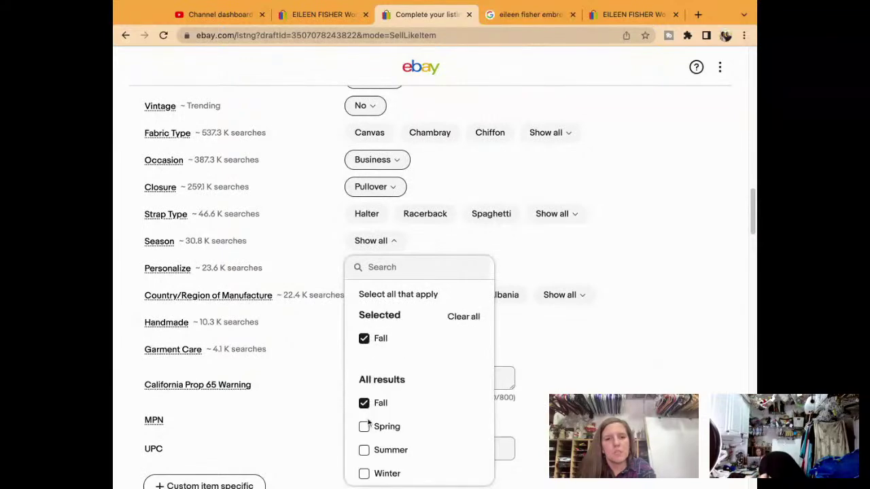
left_click(366, 425)
scroll(368, 424, "down", 3)
scroll(368, 424, "down", 1)
left_click(365, 374)
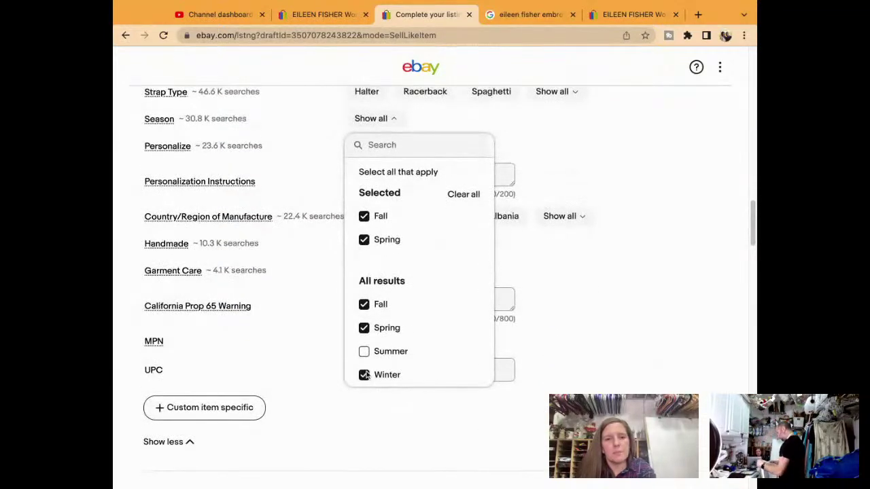
left_click(365, 375)
left_click(601, 333)
Enter the condition description as three lines: "Excellent Pre-Owned Condition", "No Rips, Stains, or Tears", "Please See Detailed Measurements in the Photos."
scroll(601, 333, "down", 10)
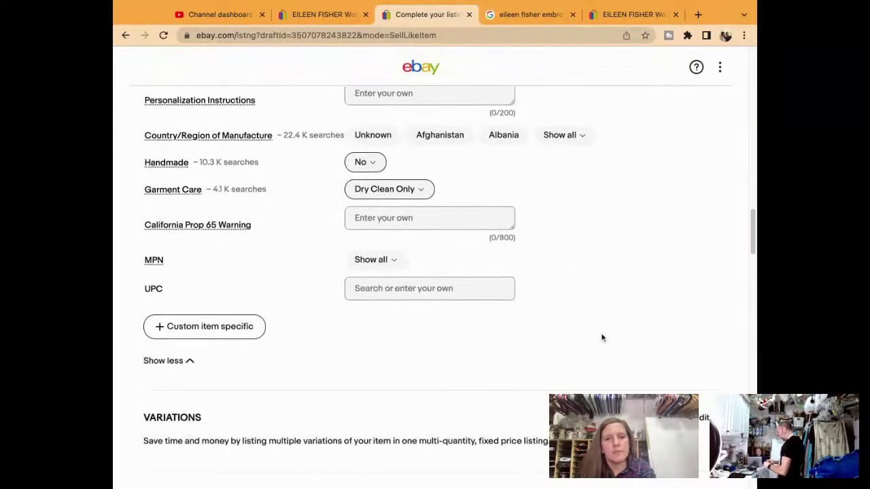
left_click(583, 342)
left_click(556, 342)
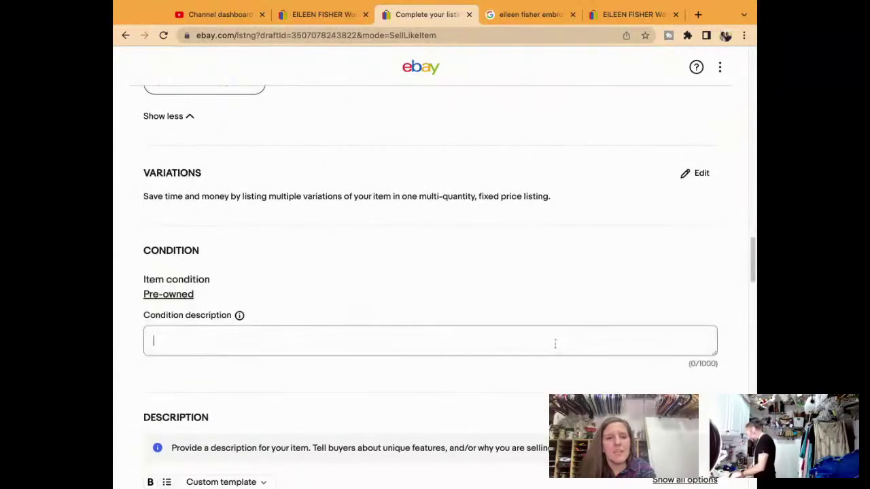
type("Excellent Pre-Owned Condition No Rips, Stains, or Tears")
type("Please See Detailed Measurements in the Photos.")
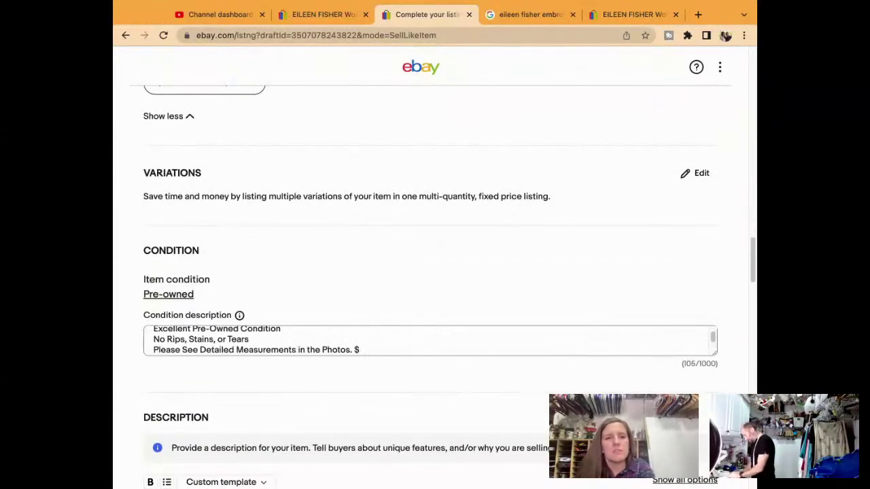
key("BackSpace")
Write the item description: "Eileen Fisher Womens M Black Silk Cowl Neck Sleeveless Top & Cami Embroidered", followed by the same three lines as the condition description
scroll(536, 370, "down", 4)
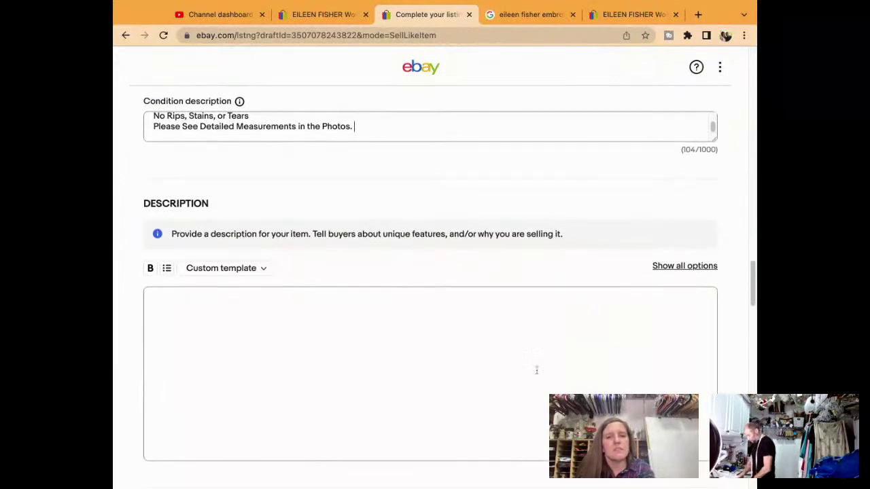
left_click(536, 370)
type("Eileen Fisher Womens M Black Silk Cowl Neck Sleeveless Top & Cami Embroidered")
key("Return")
type("ed E")
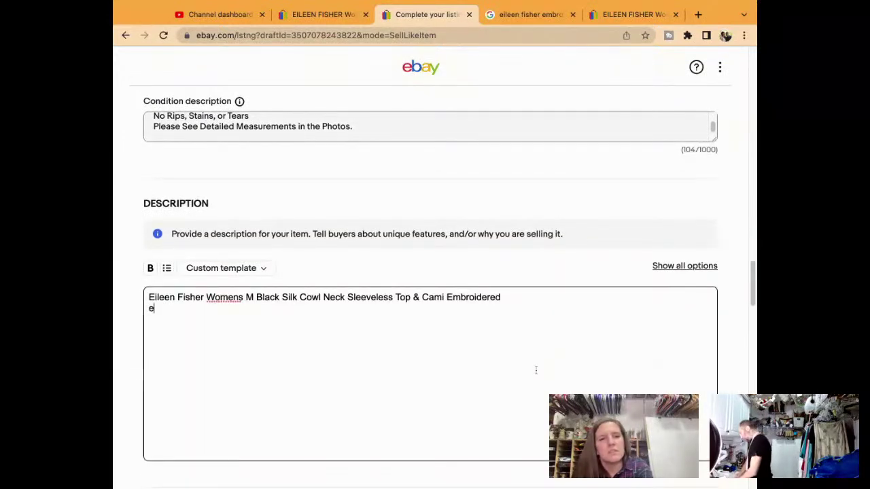
type("xcellent Pre-Owned Condition")
key("Return")
type("n No Rips, Stains, or Tears Please See Detailed Measurements in the Photos.")
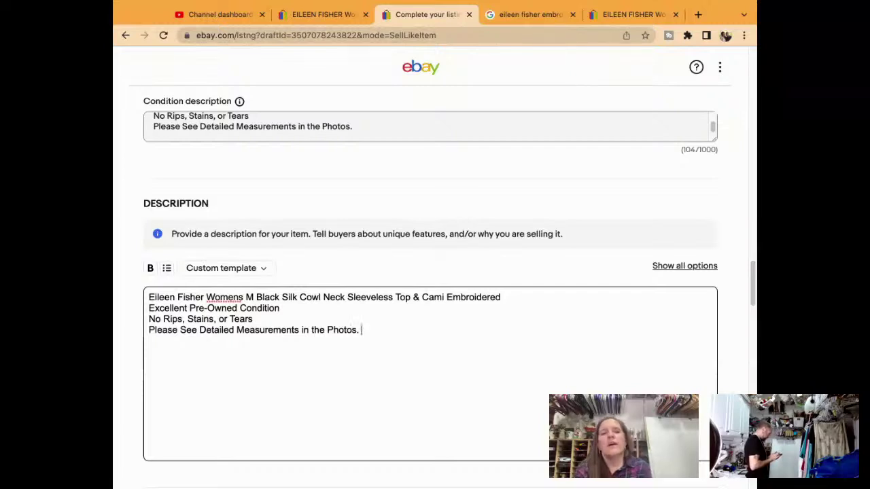
Set the Buy It Now price to $49.95
scroll(430, 285, "down", 5)
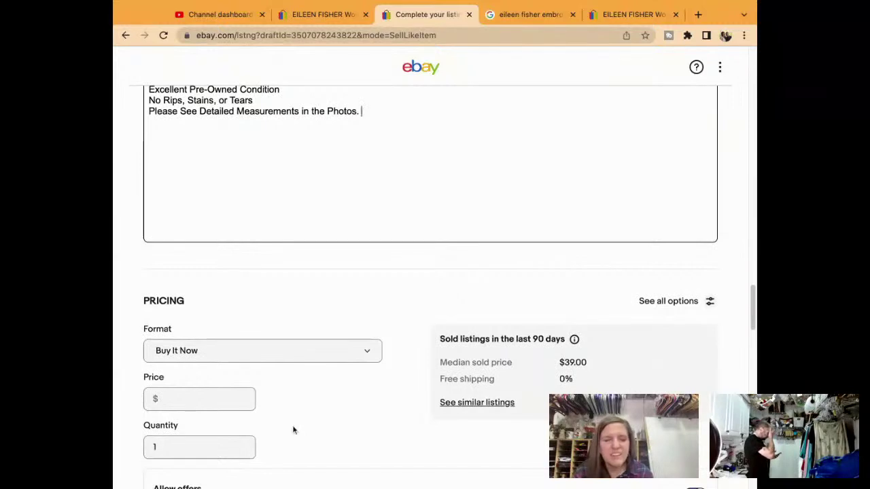
left_click(238, 402)
type("4992")
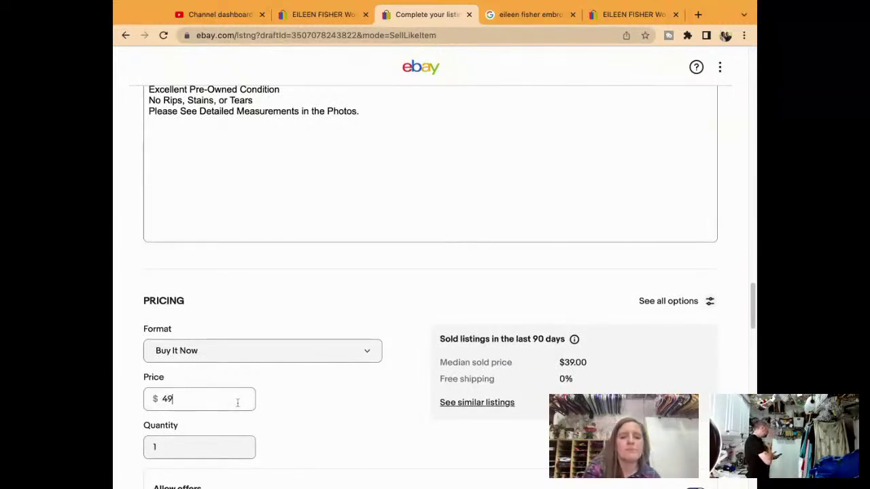
key("BackSpace")
key("BackSpace")
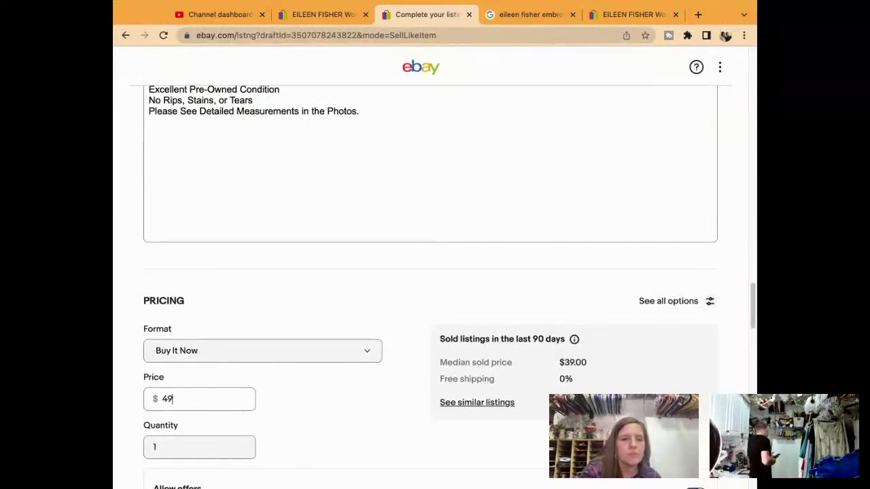
type(".9")
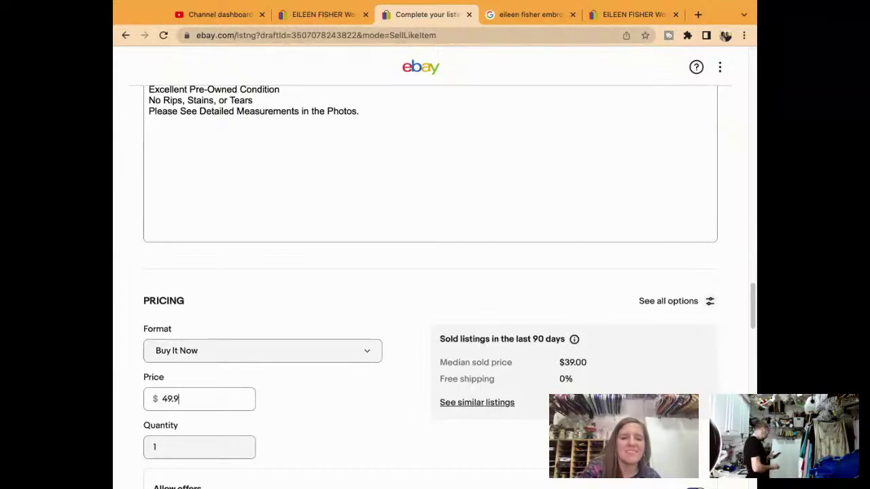
type("5")
Change the return policy in the listing's preferences to MAIN RETURNS
scroll(435, 272, "down", 6)
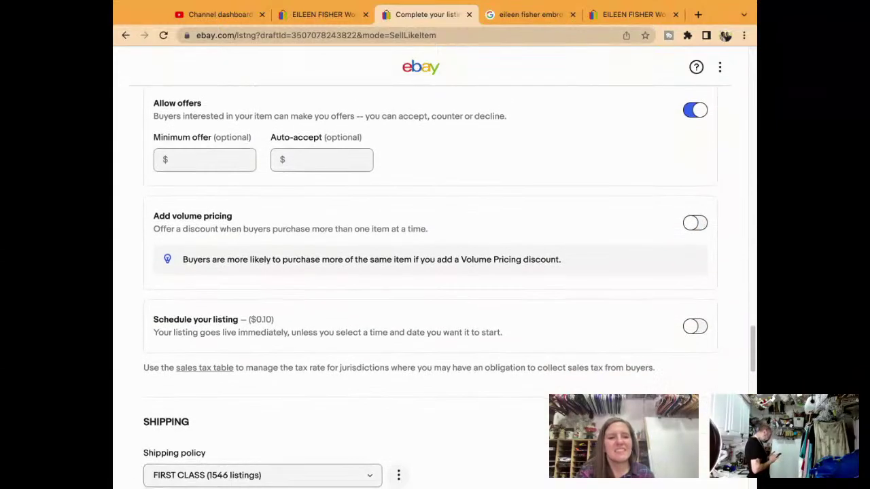
scroll(435, 272, "down", 5)
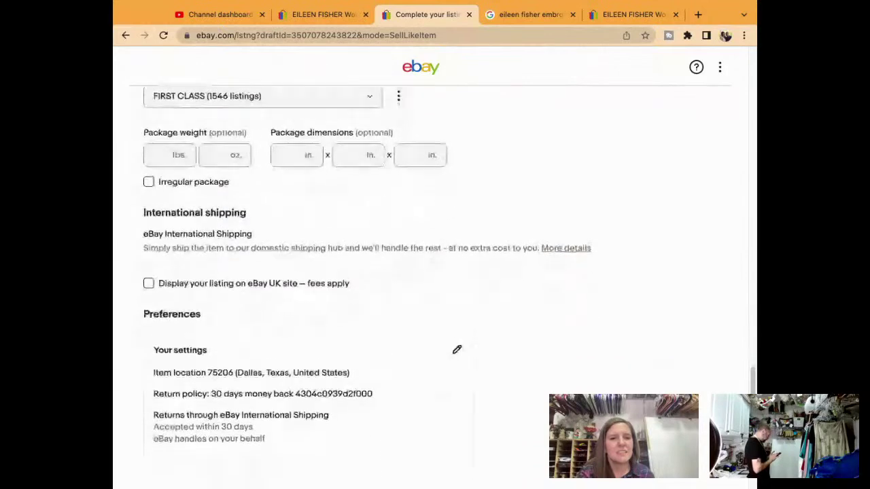
scroll(435, 272, "down", 1)
left_click(243, 367)
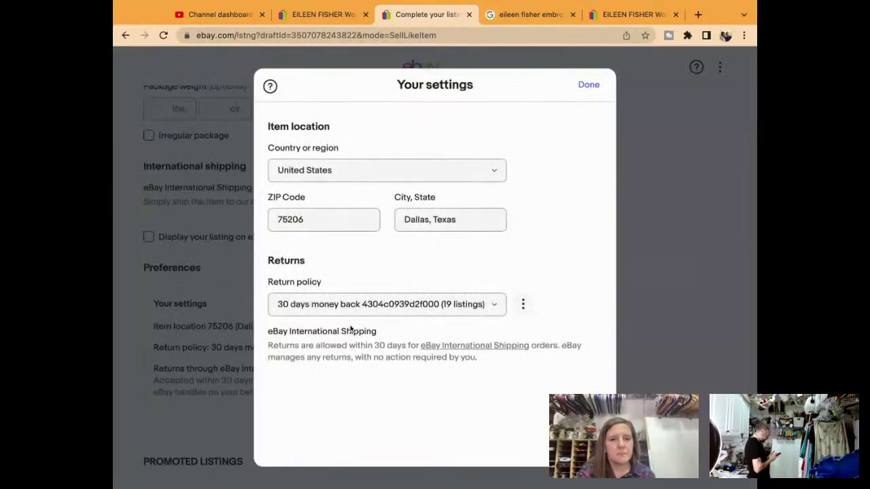
left_click(351, 304)
left_click(348, 328)
left_click(589, 85)
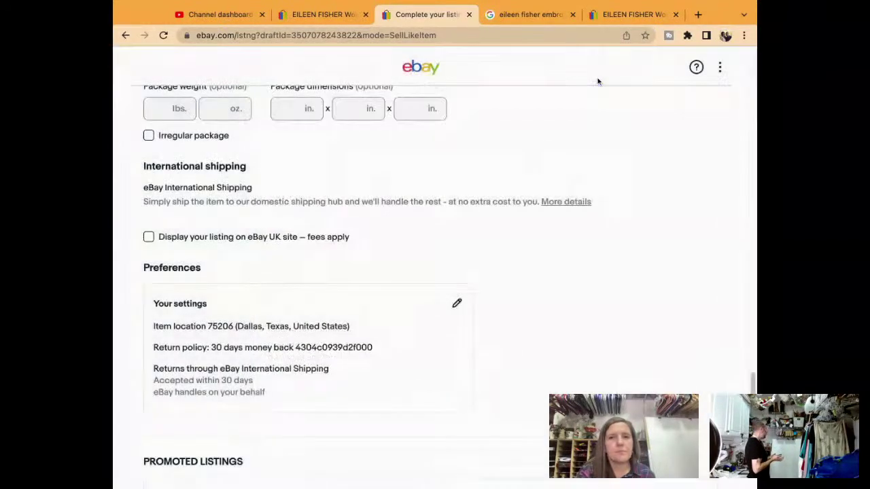
Upload the eight photos of the Eileen Fisher top to the listing
scroll(608, 246, "down", 2)
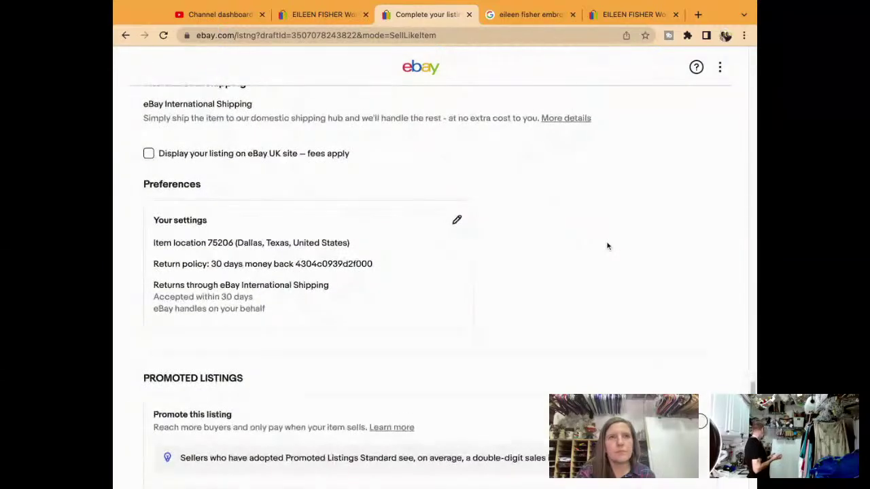
scroll(435, 272, "down", 7)
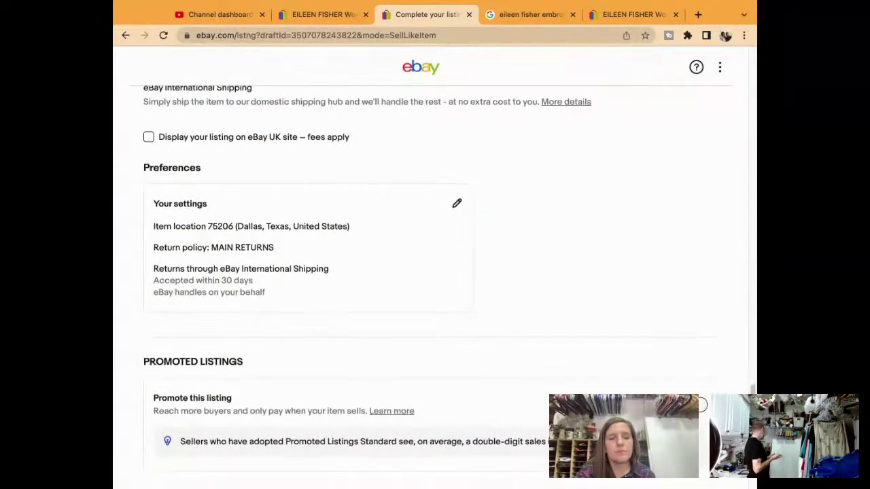
scroll(435, 272, "down", 5)
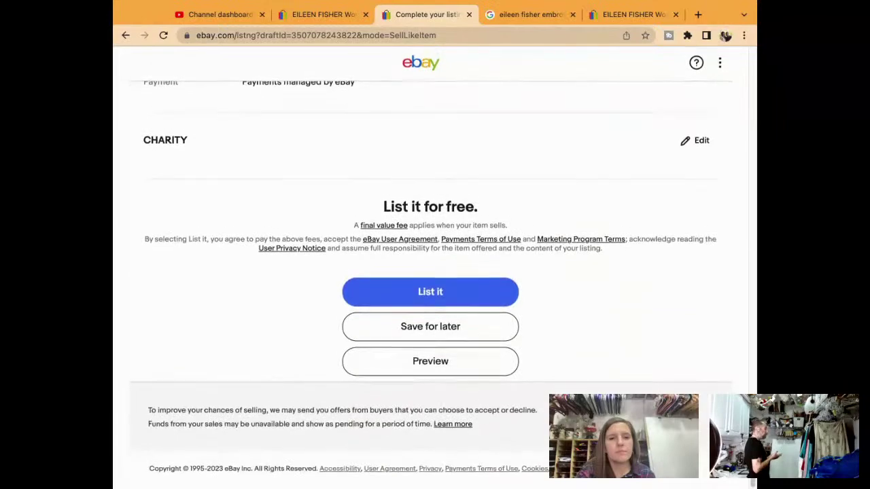
scroll(436, 272, "up", 3)
scroll(431, 272, "up", 20)
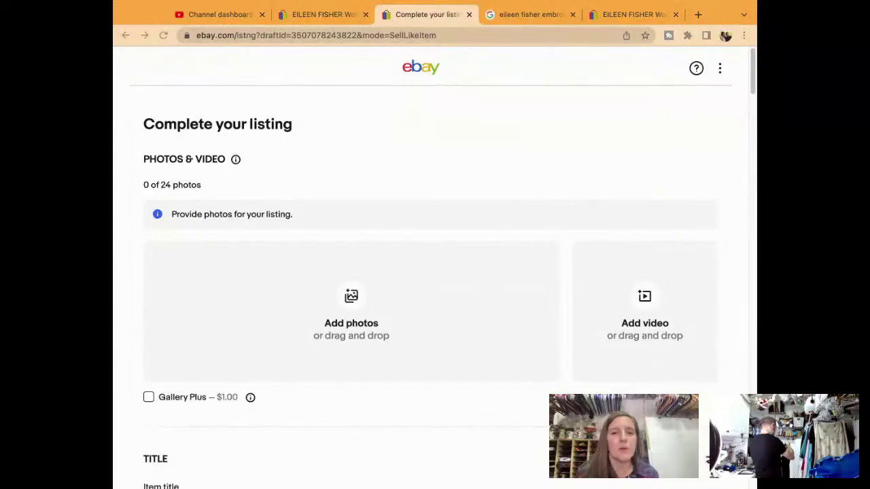
left_click_drag(350, 312, 421, 292)
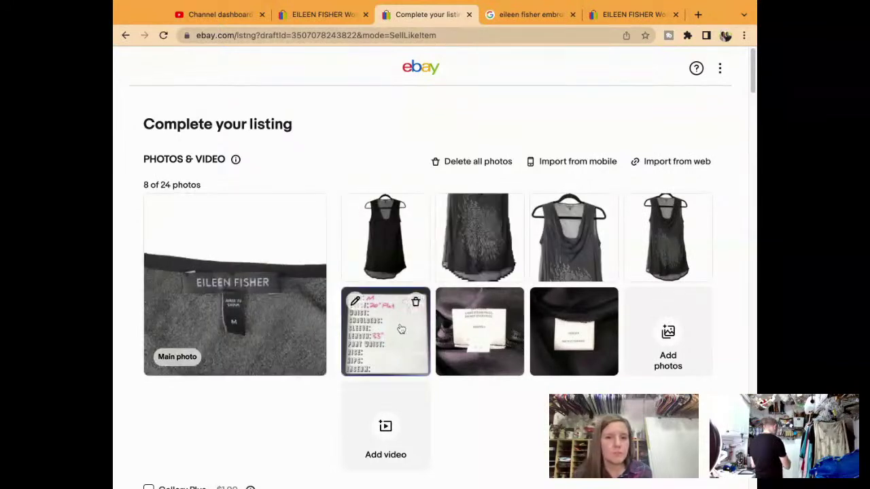
Reorder the photos: full embroidered front as main photo, measurement board last, and the upper-front close-up between the two fabric tag photos
left_click_drag(398, 330, 578, 319)
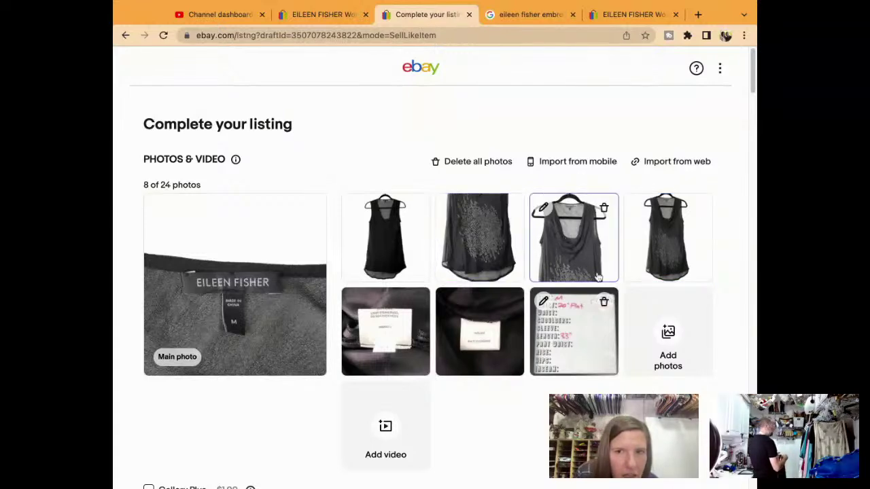
left_click_drag(666, 238, 165, 397)
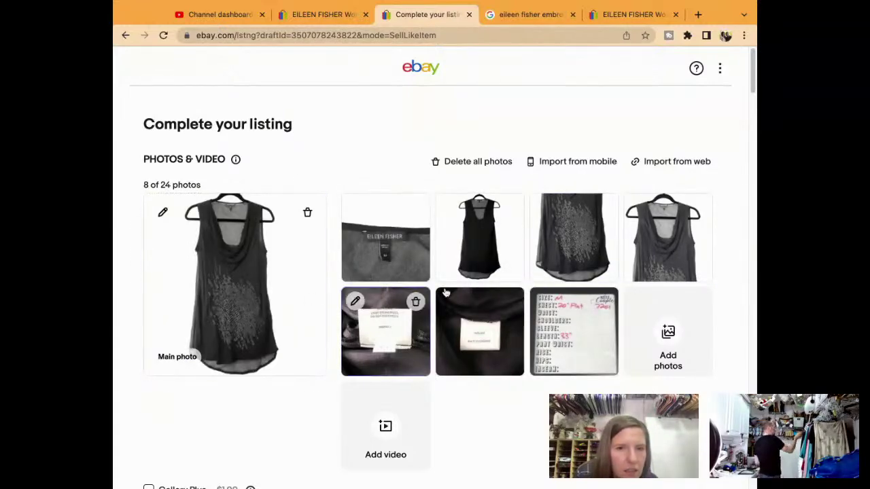
left_click_drag(665, 259, 272, 286)
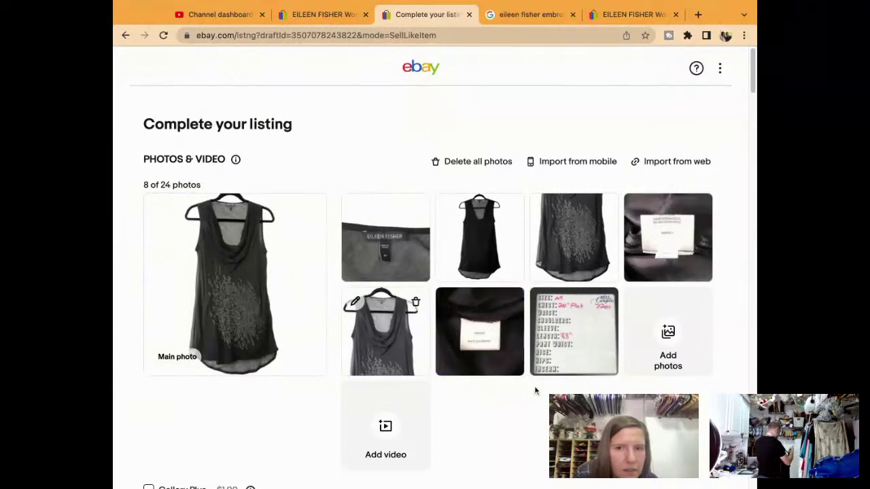
Review the whole listing from photos and title through item specifics, pricing and preferences, and publish it
scroll(564, 365, "down", 1)
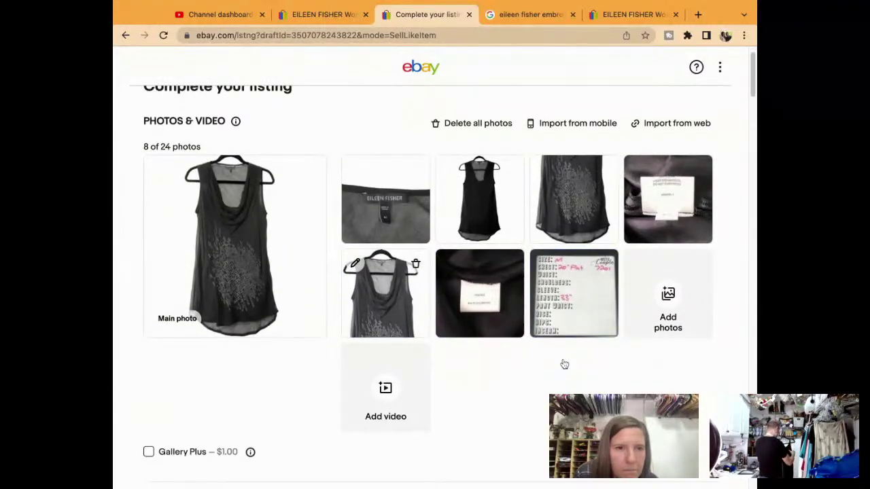
scroll(564, 365, "down", 5)
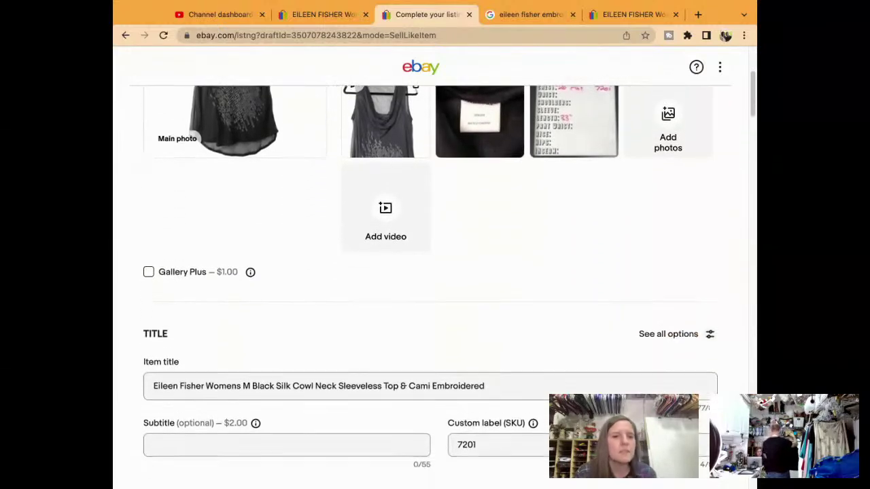
scroll(435, 285, "down", 10)
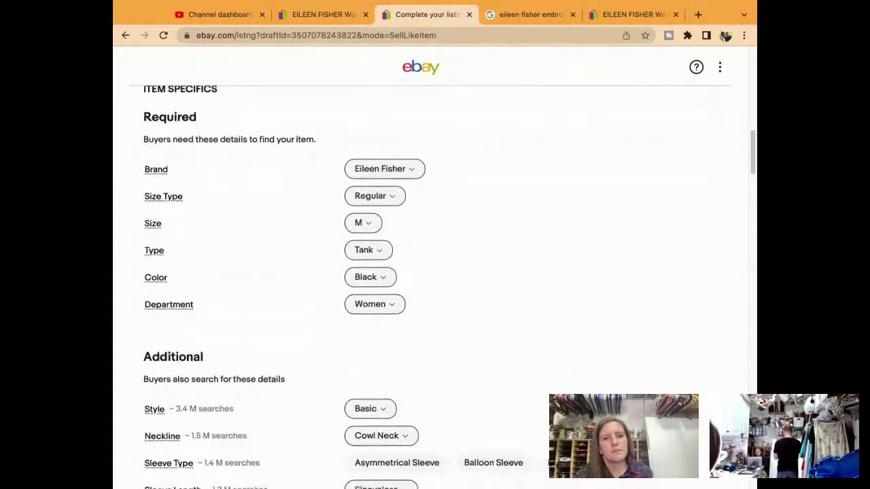
scroll(435, 286, "down", 7)
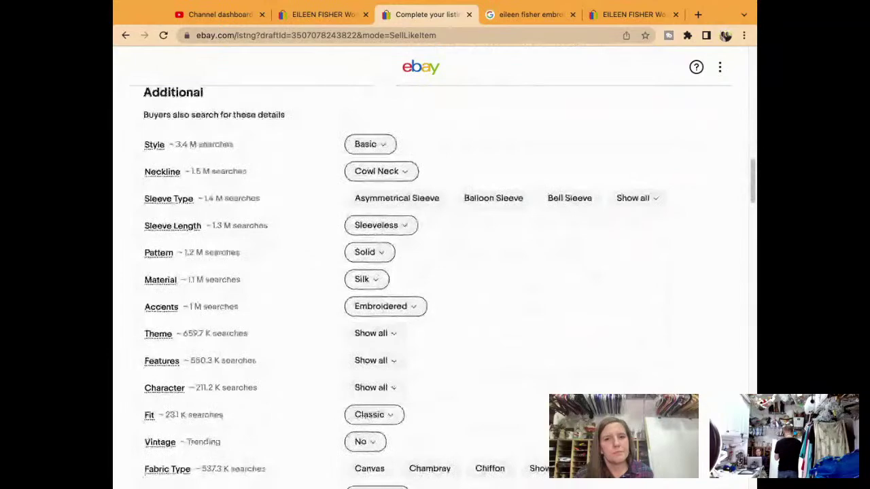
scroll(435, 286, "down", 13)
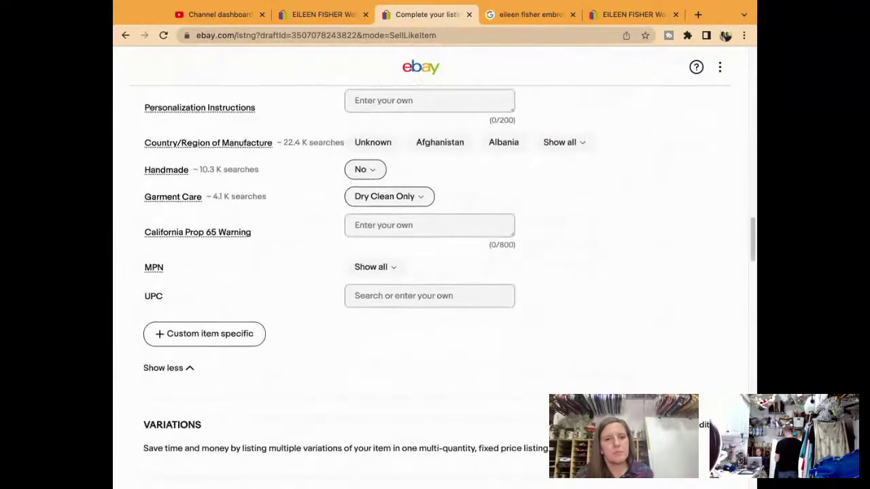
scroll(435, 286, "down", 11)
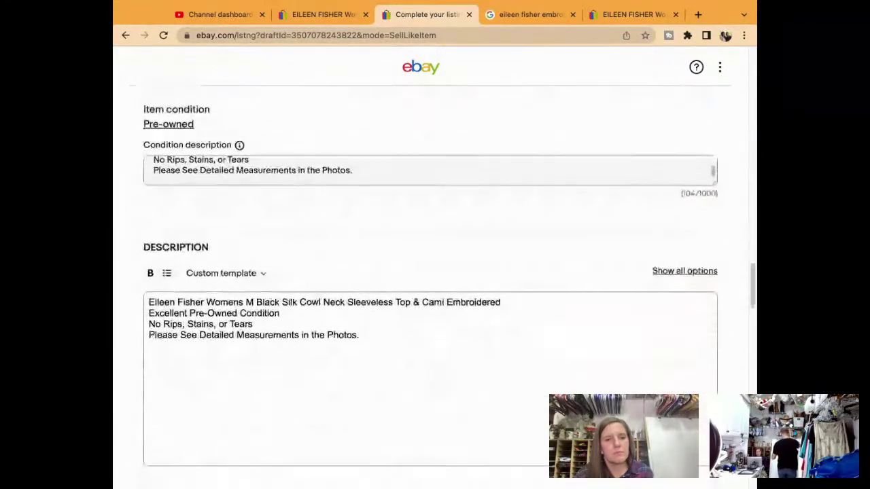
scroll(436, 286, "down", 8)
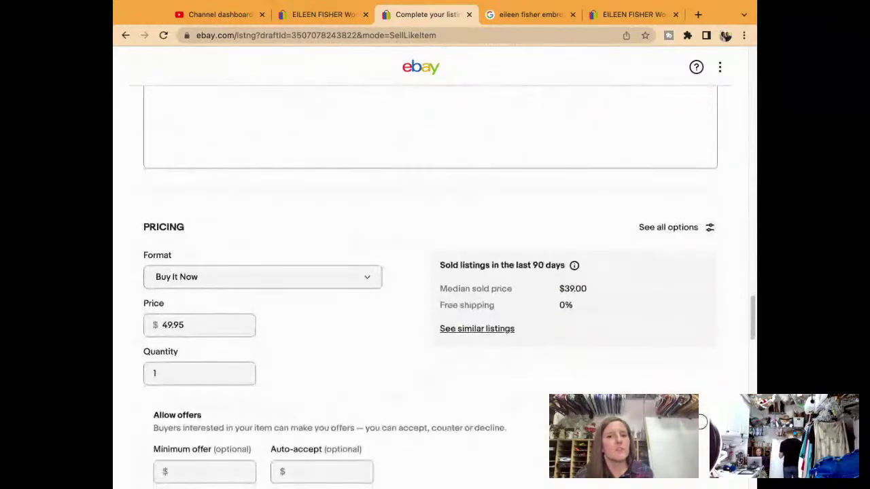
scroll(701, 421, "down", 9)
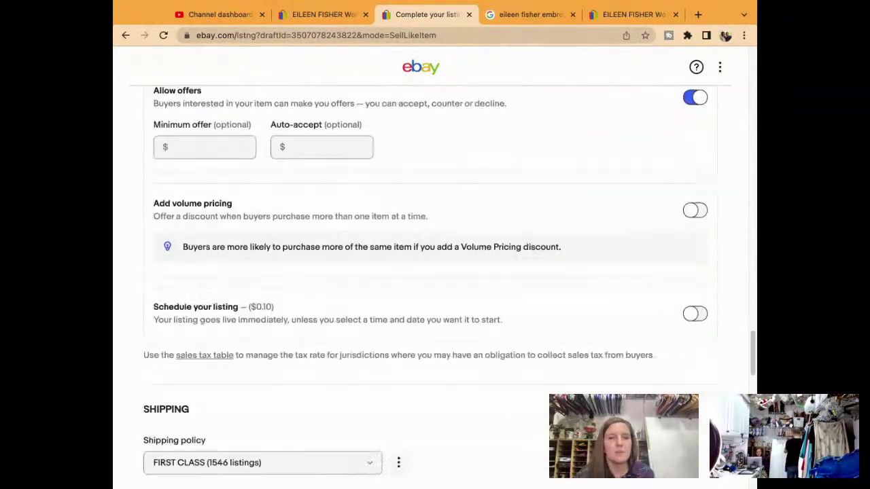
scroll(435, 286, "down", 12)
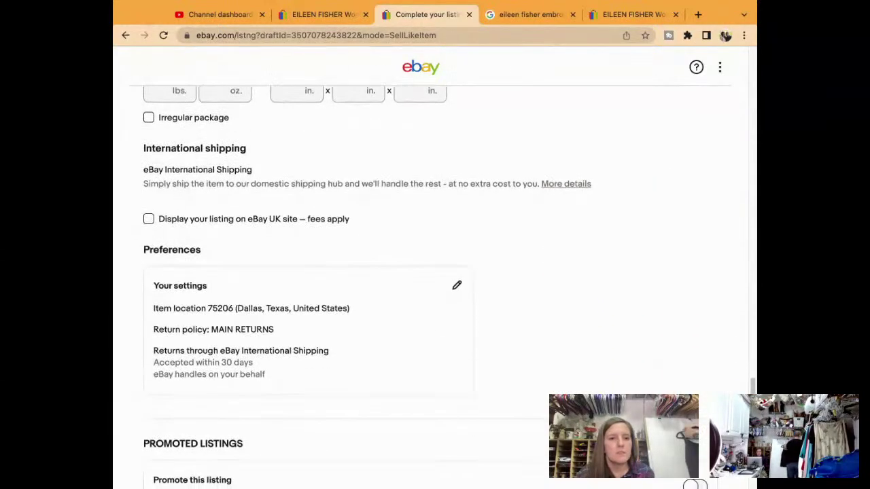
scroll(466, 365, "down", 15)
left_click(468, 334)
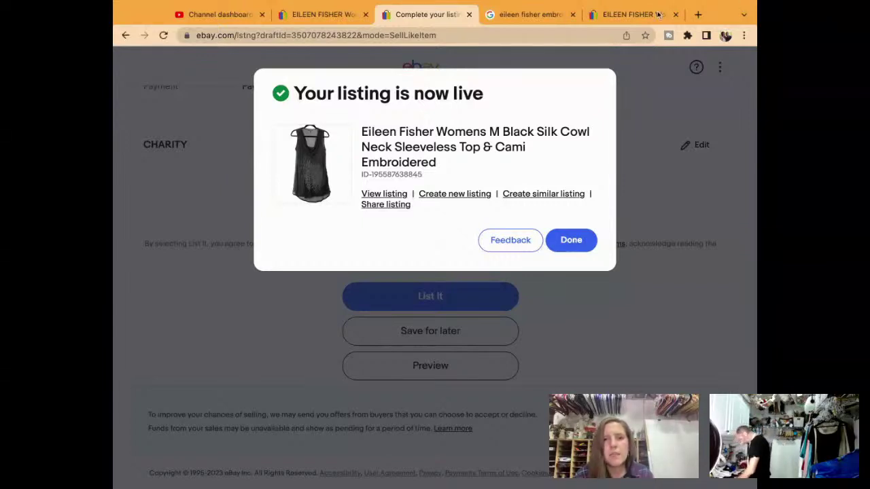
Create a similar listing from the newly published Eileen Fisher top
left_click(522, 198)
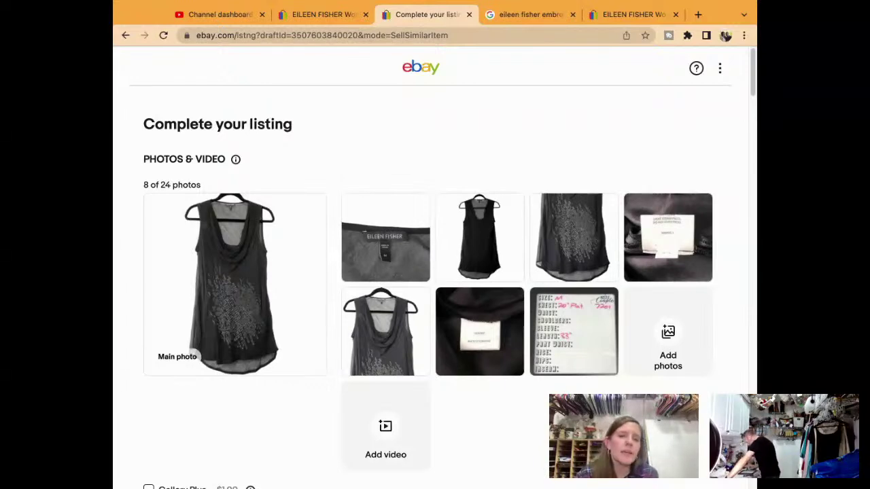
mouse_move(307, 213)
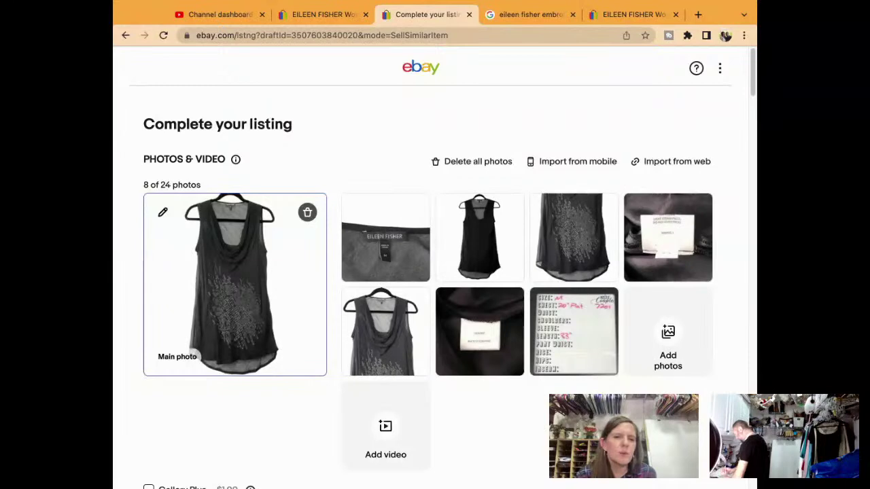
scroll(435, 272, "down", 6)
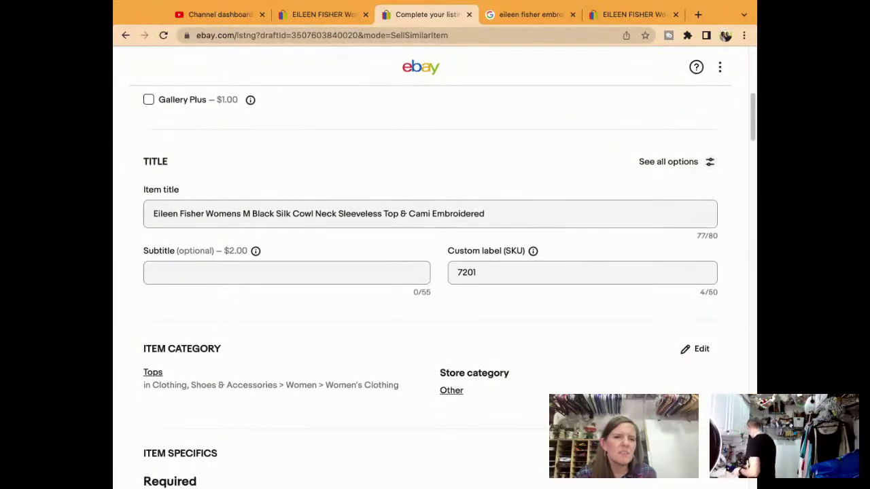
Discard the draft copied from the cowl neck top and open the active listings in Seller Hub
scroll(435, 272, "up", 5)
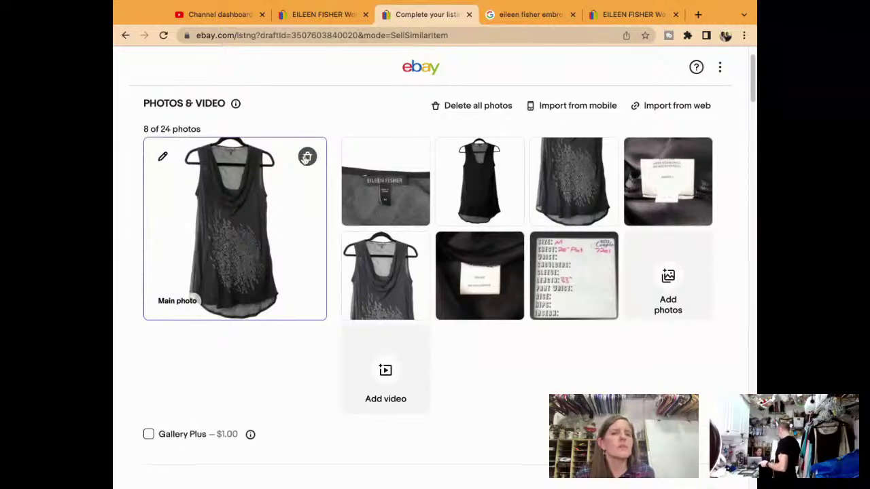
left_click(469, 15)
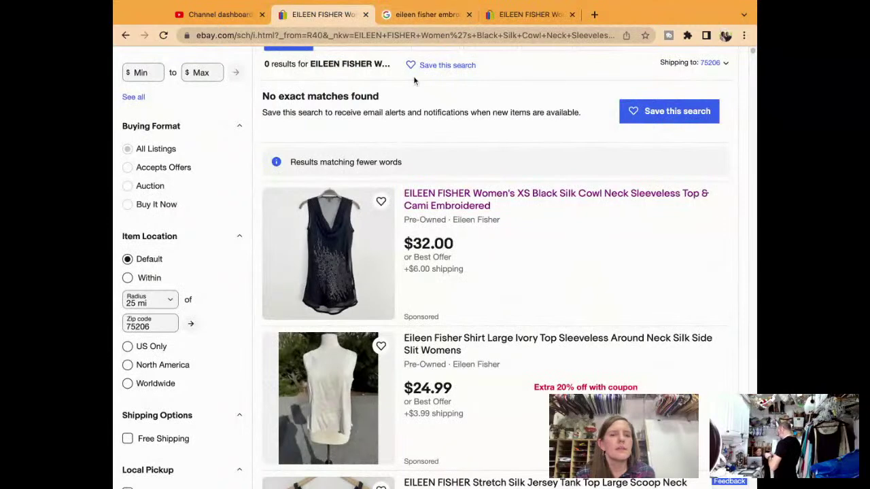
scroll(413, 75, "up", 3)
mouse_move(650, 60)
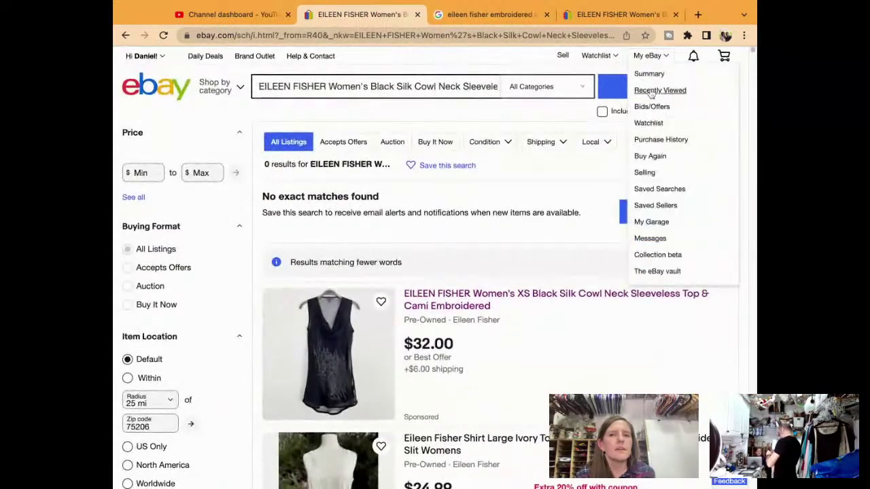
left_click(644, 171)
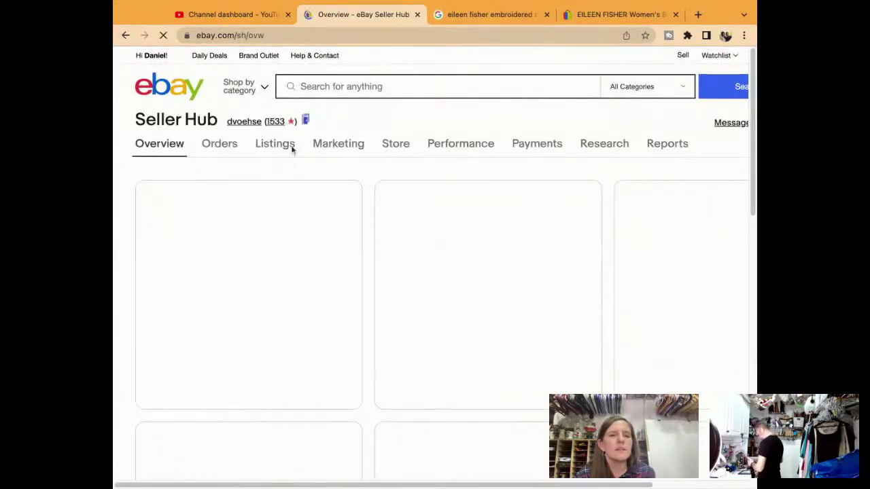
left_click(283, 148)
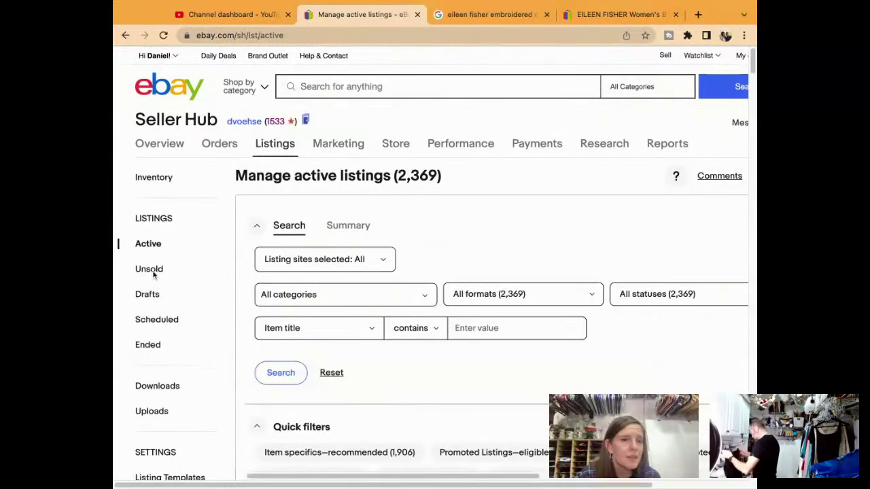
Create a similar listing from the active Eileen Fisher purple tiny sequin scoopneck tank top
scroll(394, 353, "down", 8)
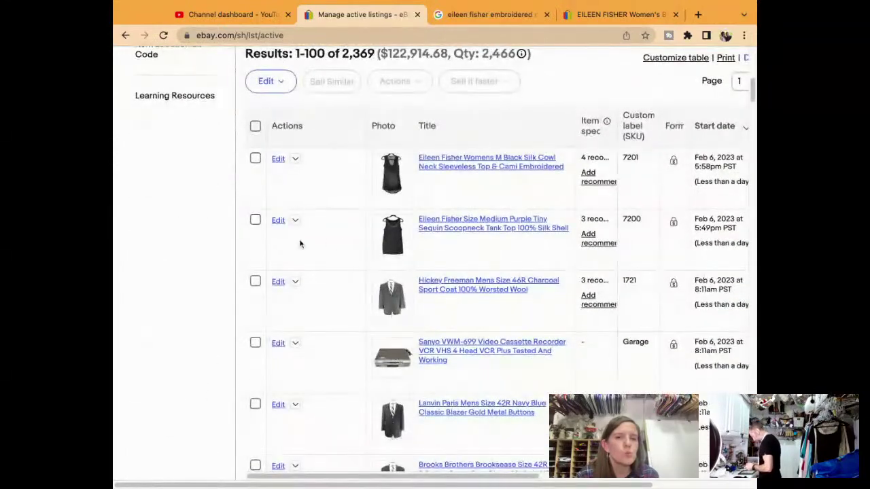
left_click(255, 220)
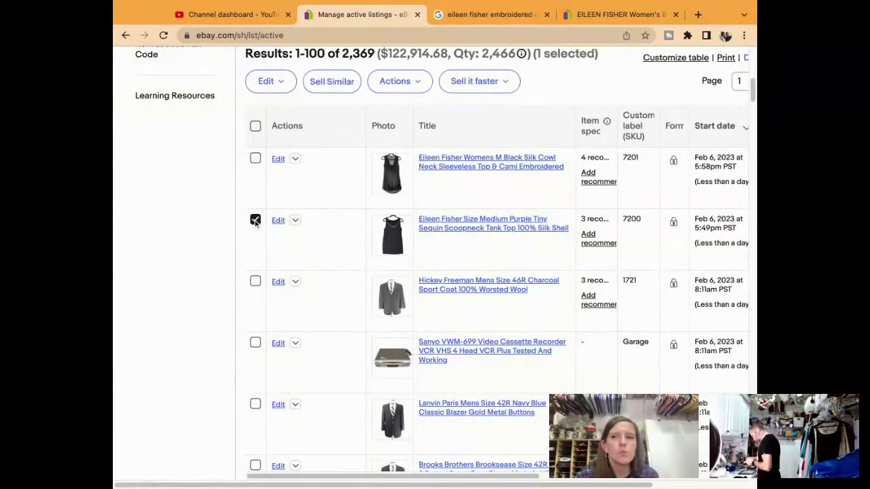
left_click(295, 222)
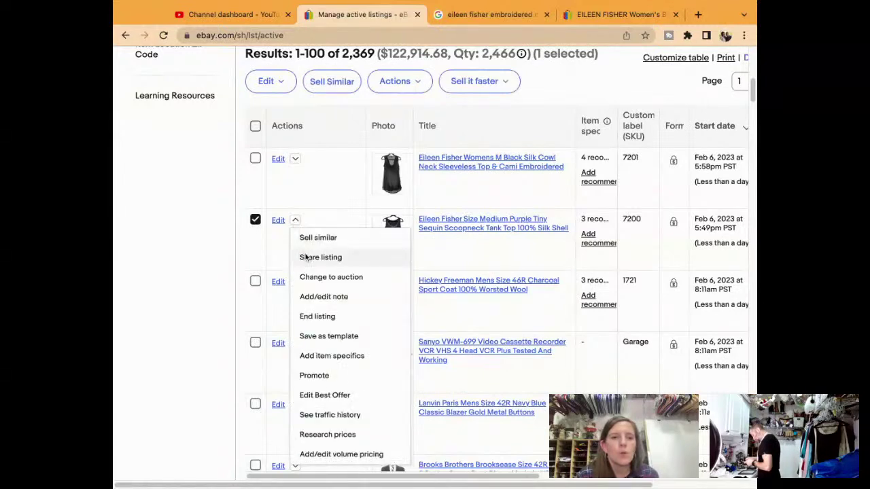
left_click(306, 238)
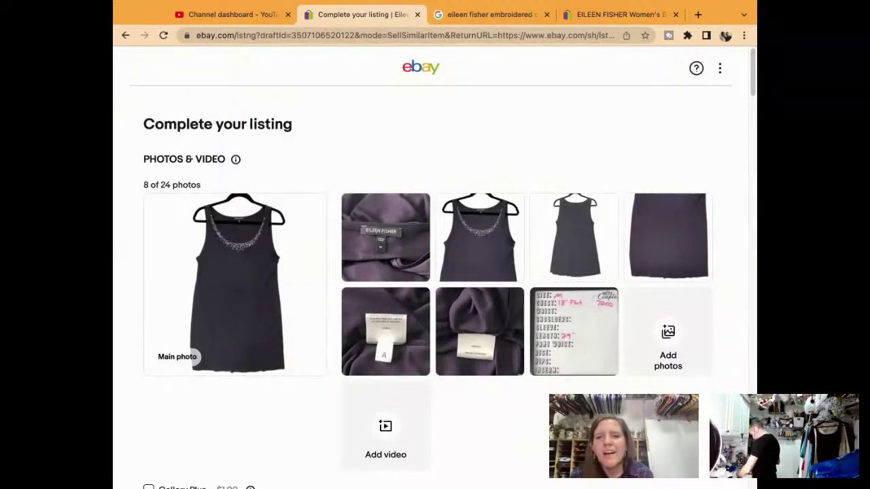
Delete all eight copied photos of the purple tank top from the new listing
mouse_move(202, 215)
left_click(309, 214)
left_click(310, 214)
left_click(309, 215)
left_click(309, 215)
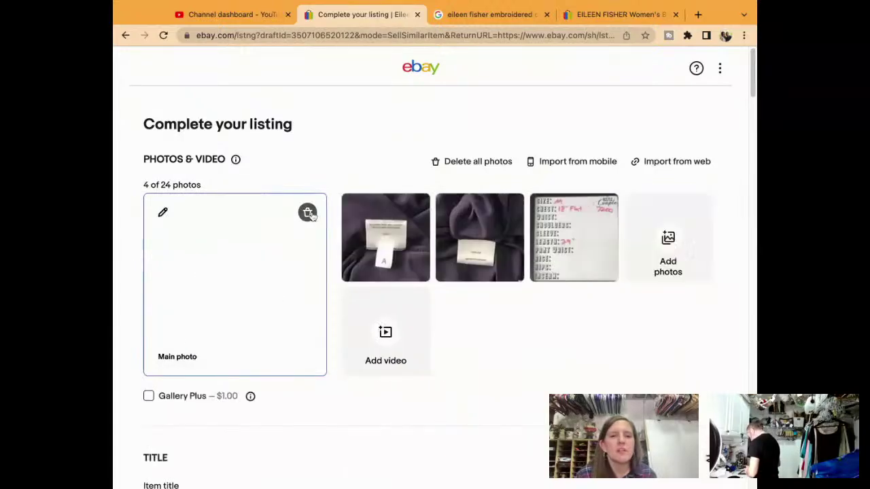
left_click(309, 215)
left_click(309, 215)
left_click(309, 214)
left_click(309, 214)
Replace "Purple" with "Black" in the item title
scroll(304, 229, "down", 3)
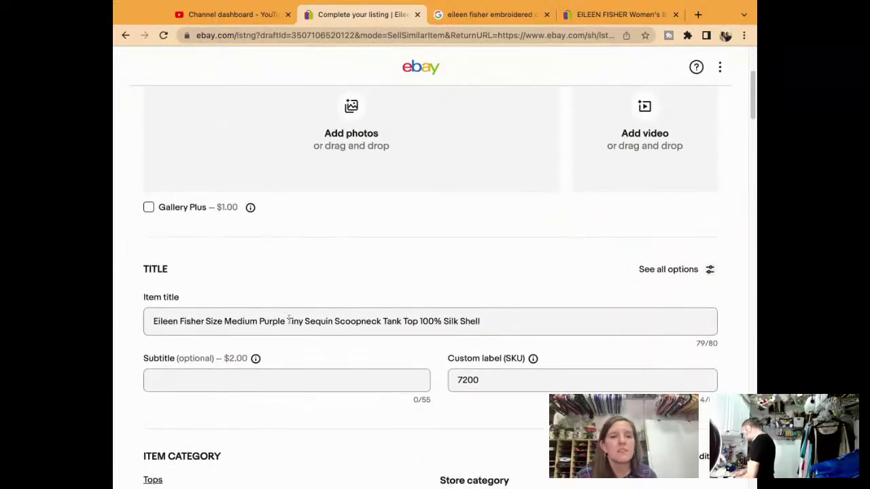
left_click(286, 321)
key("BackSpace")
key("BackSpace")
key("BackSpace")
key("BackSpace")
key("BackSpace")
key("BackSpace")
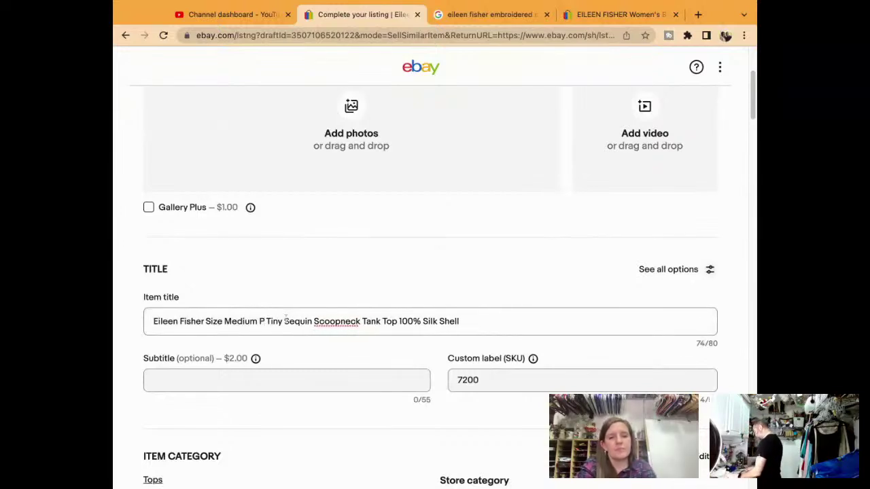
type("Black")
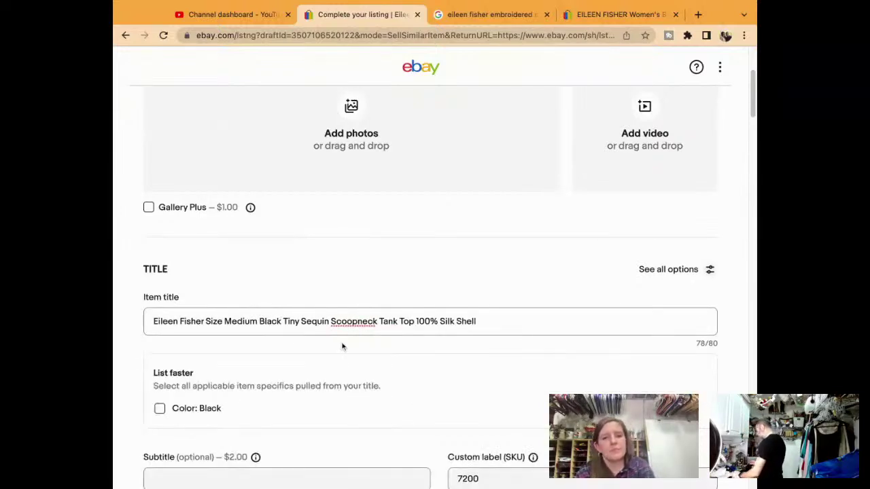
Set the custom label (SKU) to 7202 and apply the suggested item specific Color: Black
scroll(342, 347, "down", 3)
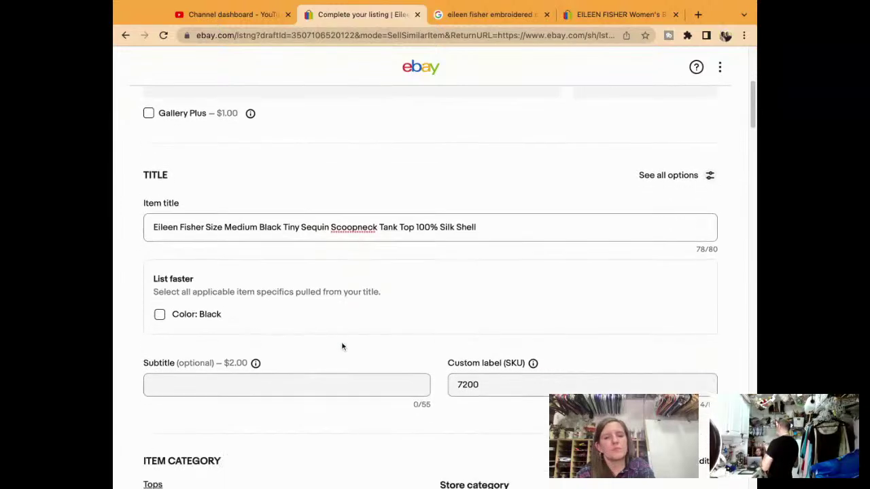
left_click(538, 369)
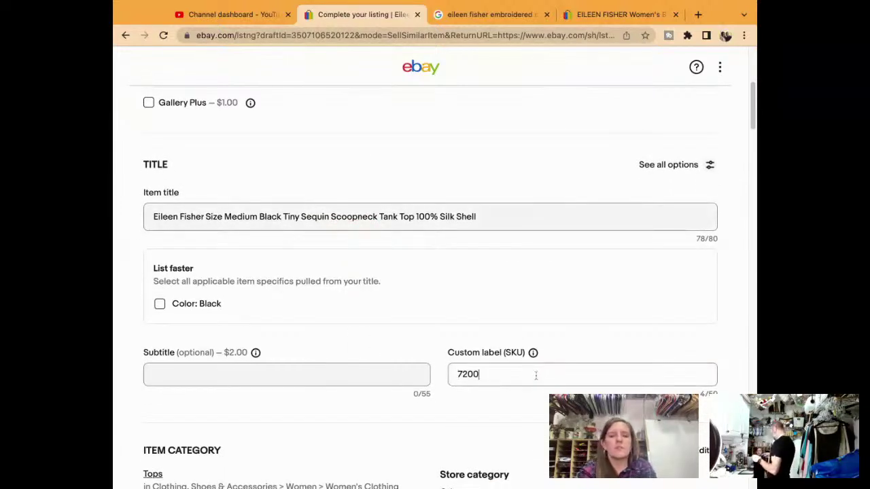
key("BackSpace")
type("2")
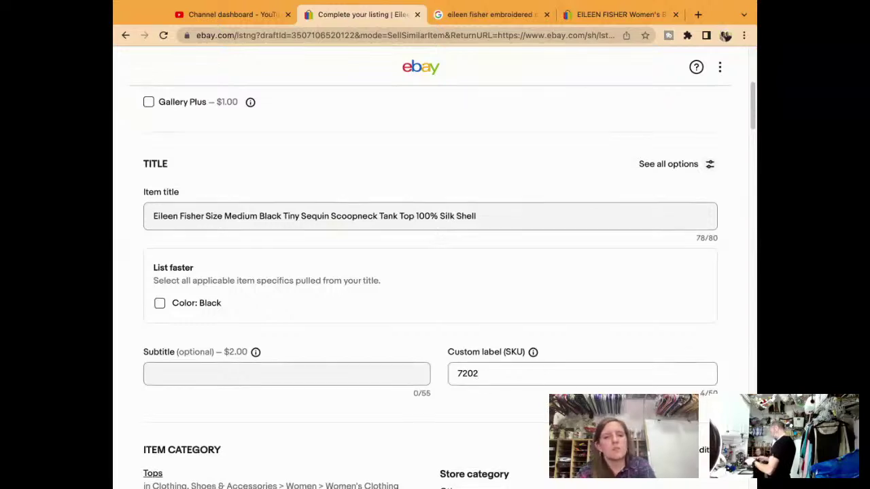
scroll(440, 354, "down", 1)
left_click(159, 258)
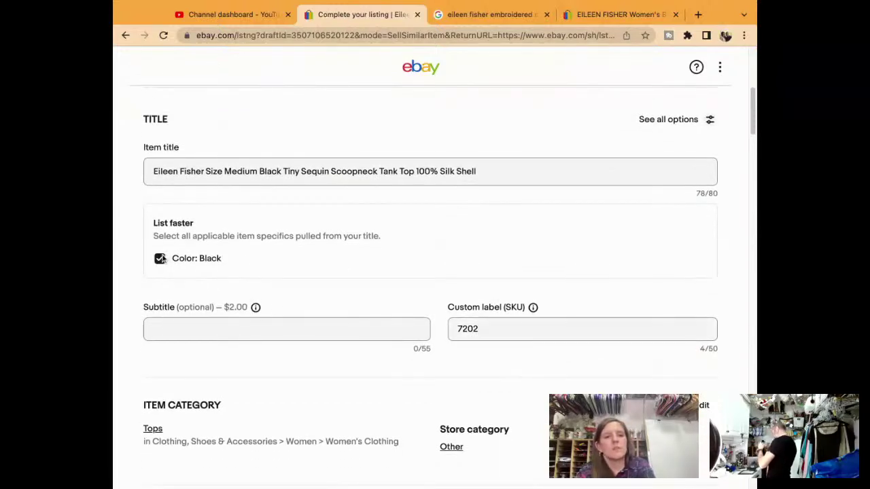
Copy the item title over the first line of the description, keeping the condition text on a separate line below
triple_click(218, 178)
key("super+c")
scroll(218, 178, "down", 10)
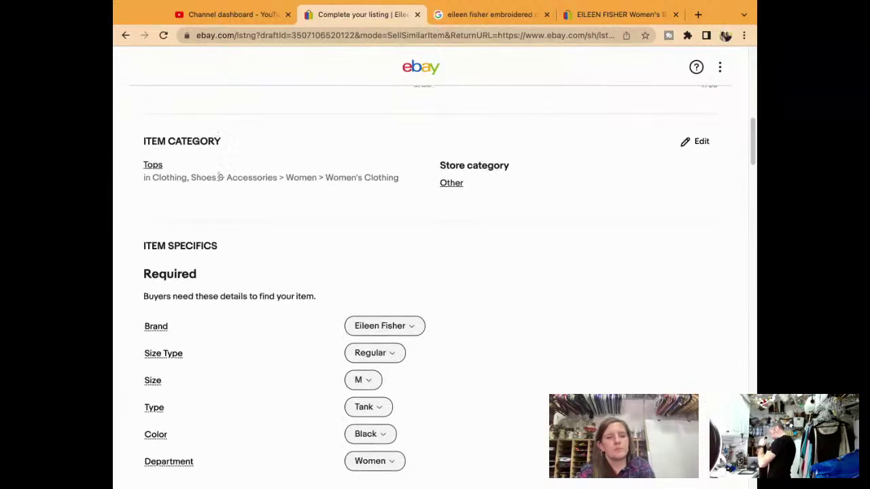
scroll(421, 286, "down", 7)
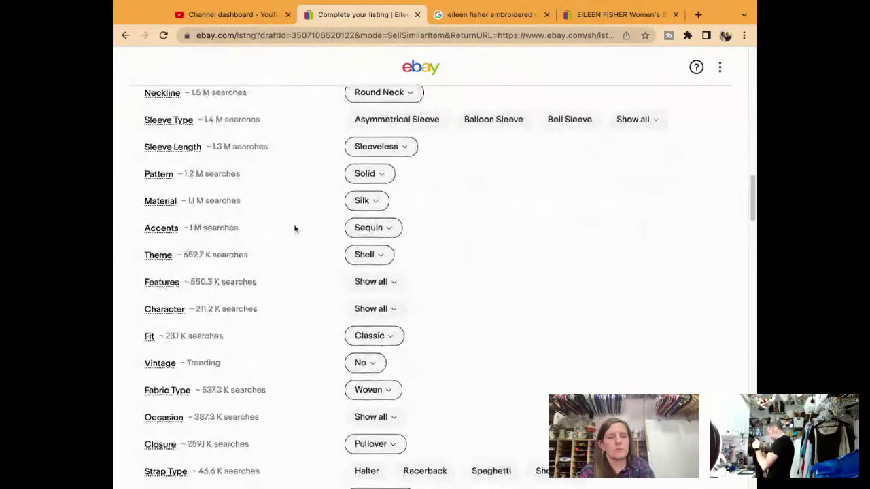
scroll(311, 239, "down", 9)
scroll(312, 239, "down", 15)
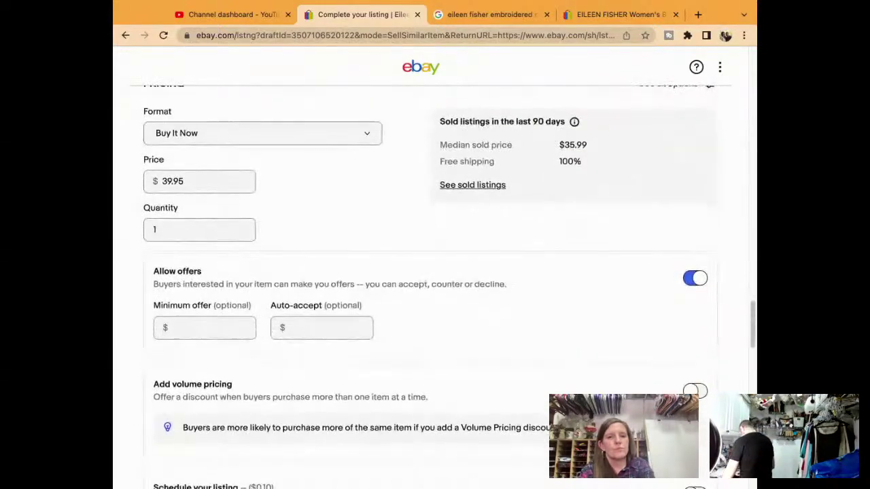
scroll(450, 288, "down", 9)
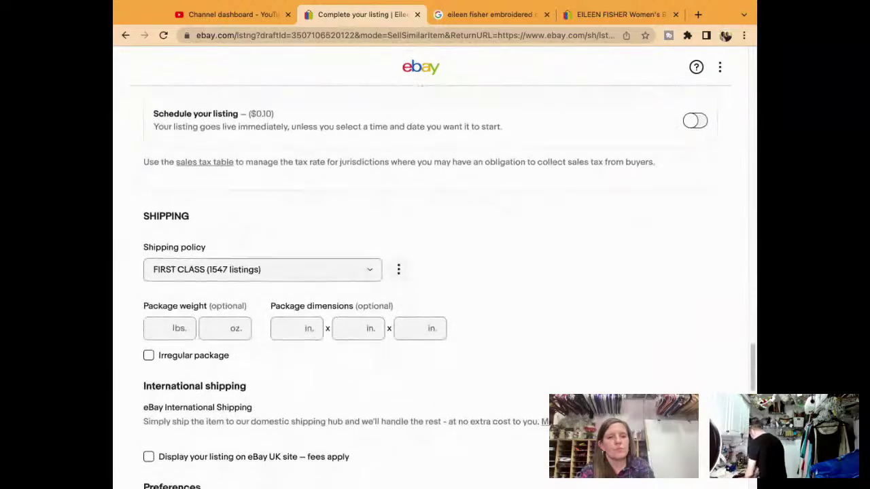
scroll(449, 288, "down", 5)
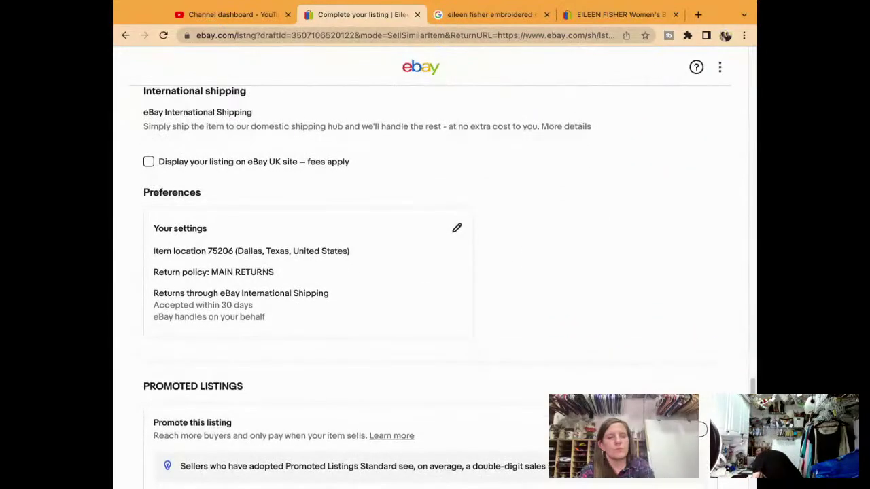
scroll(450, 289, "up", 15)
scroll(319, 270, "up", 6)
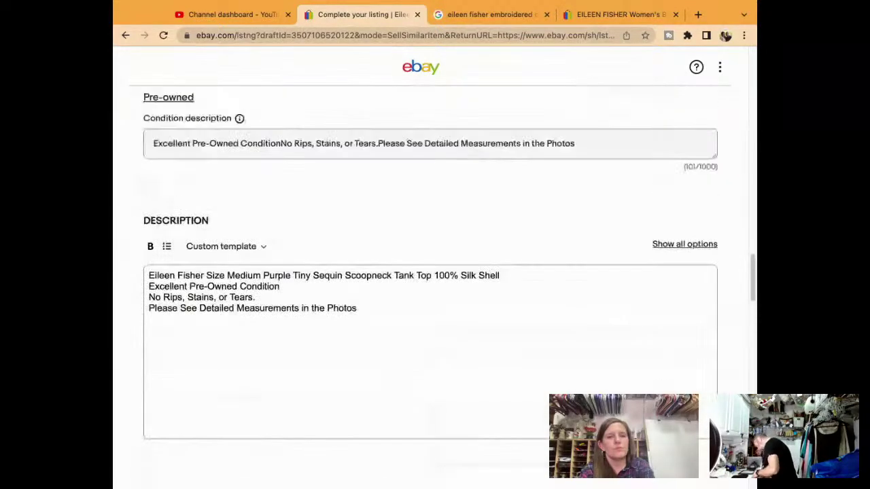
triple_click(320, 270)
key("super+v")
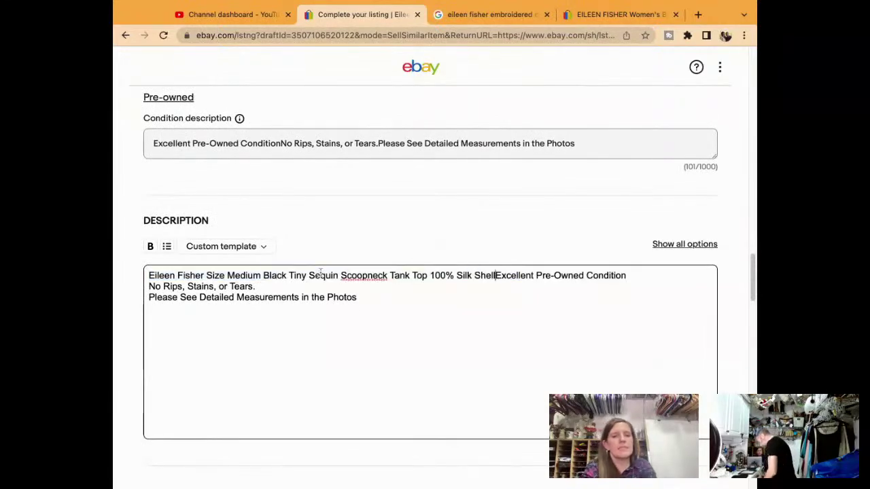
key("Return")
Check the pricing, shipping and promotion settings, and upload the eight photos of the black sequin tank top
scroll(320, 272, "down", 10)
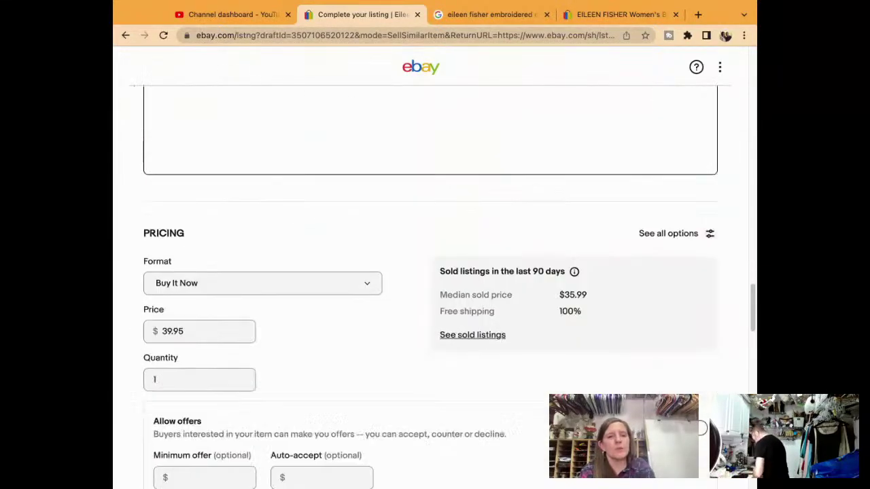
scroll(428, 286, "down", 5)
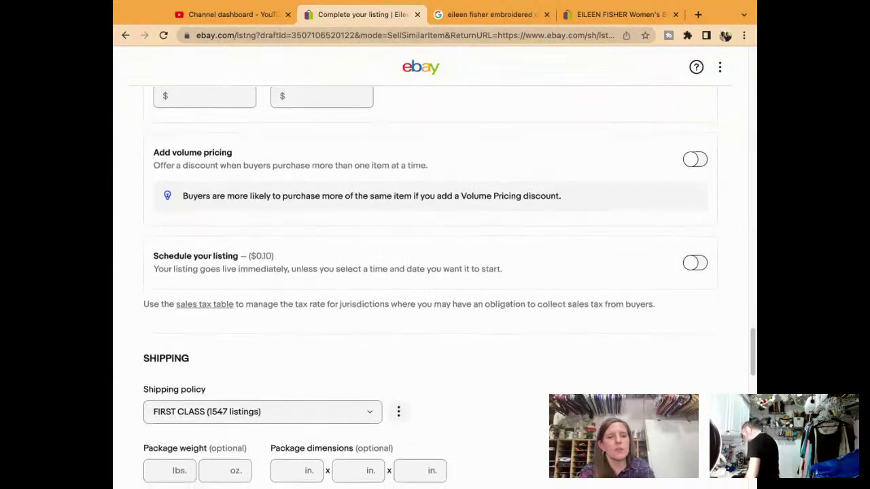
scroll(361, 247, "down", 10)
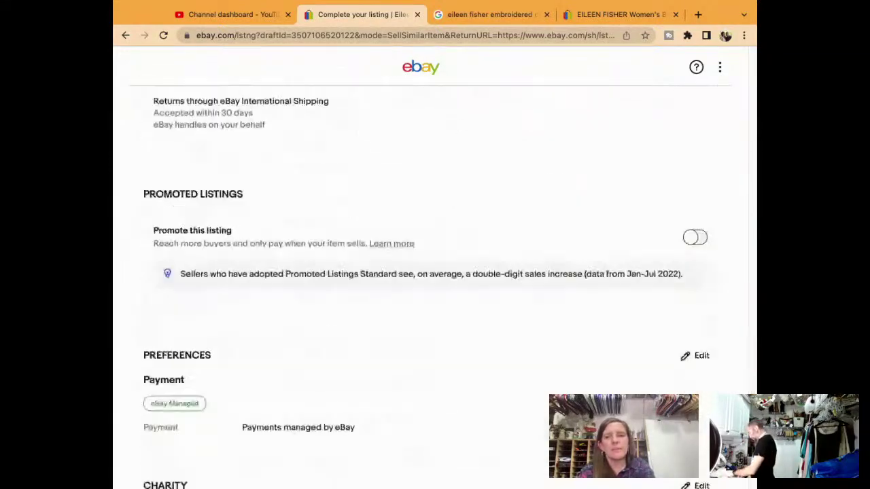
scroll(361, 247, "up", 20)
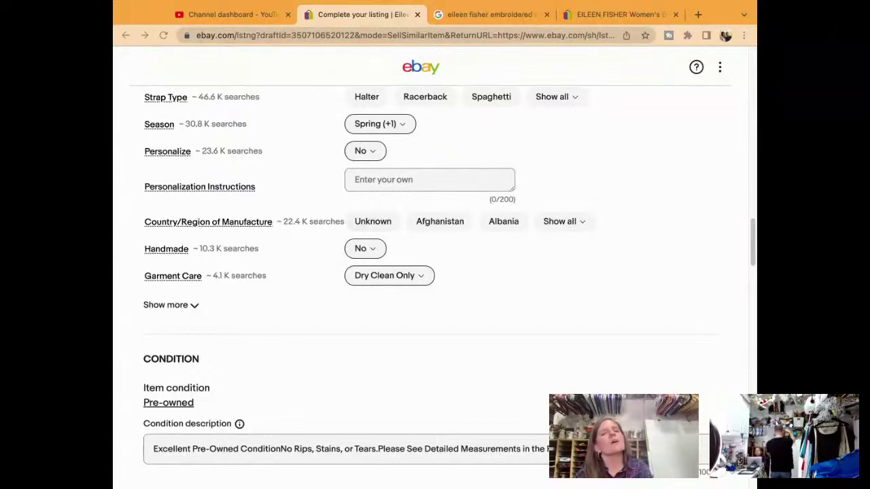
scroll(435, 272, "up", 1)
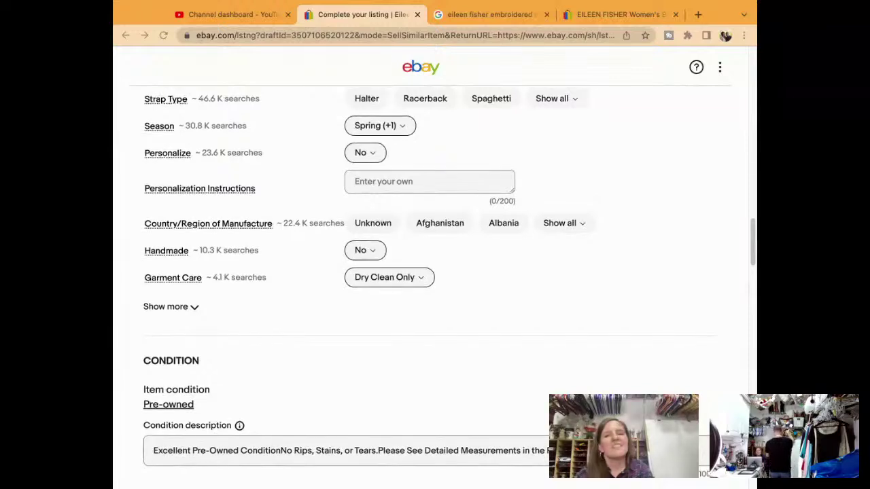
scroll(562, 227, "up", 20)
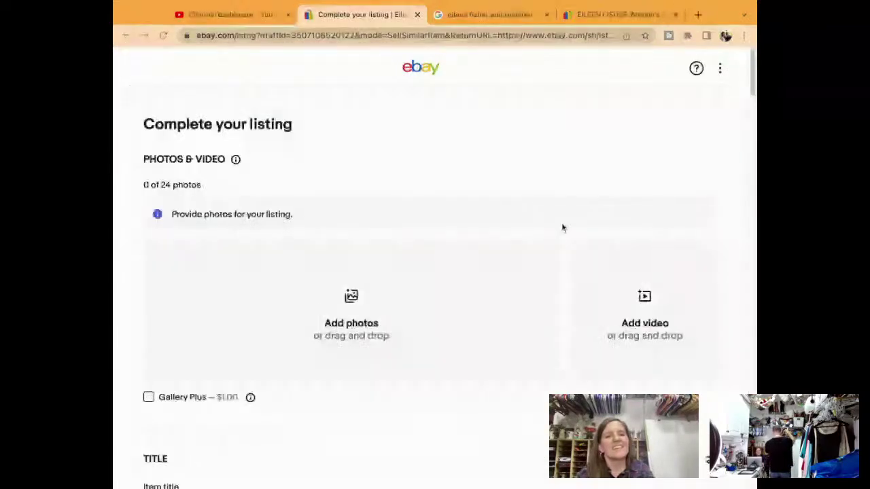
left_click_drag(562, 227, 280, 330)
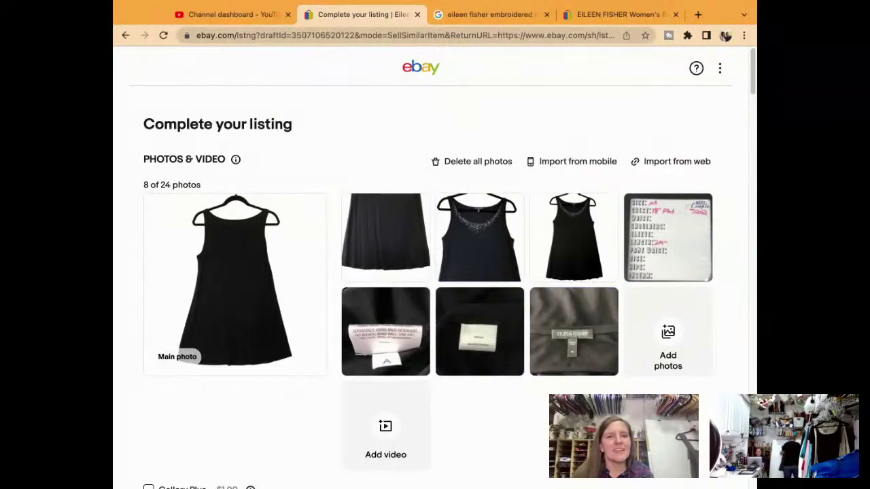
Reorder the photos: full sequin front as main photo, brand label second, neckline close-up third, and measurement board last
left_click_drag(572, 245, 265, 327)
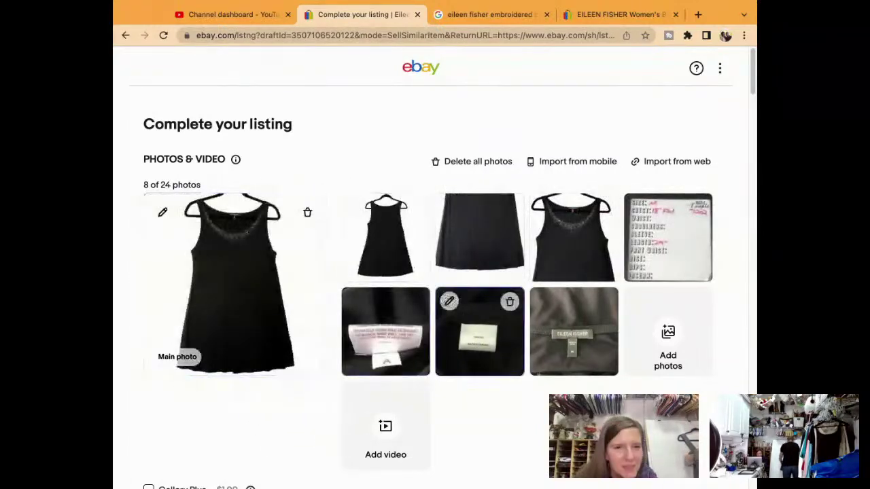
left_click_drag(574, 332, 418, 251)
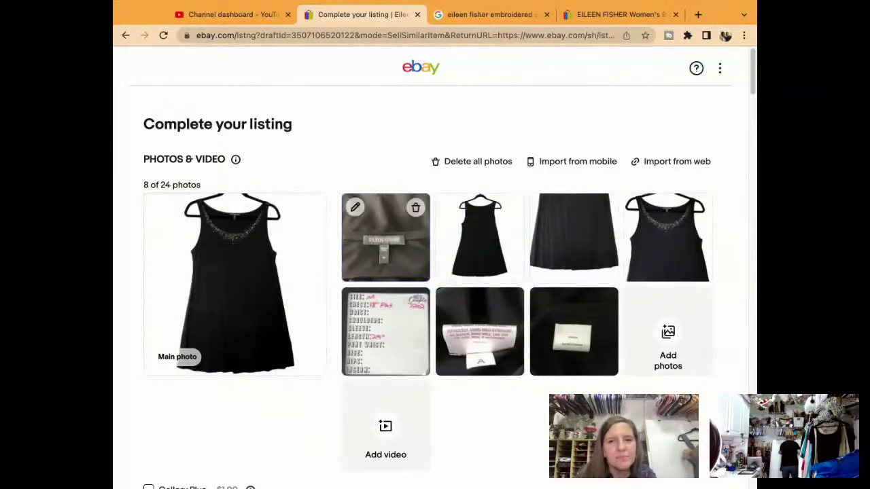
left_click_drag(667, 238, 496, 237)
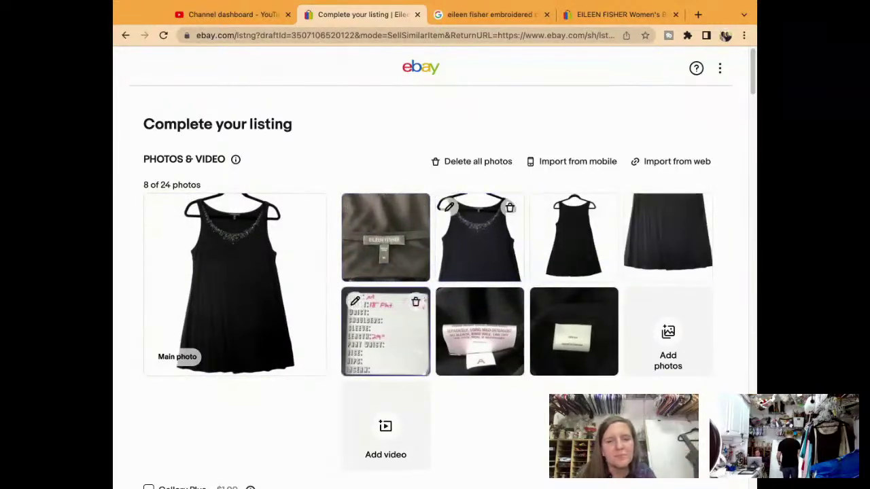
left_click_drag(385, 331, 573, 332)
Review the draft listing's title, SKU, price, offer, shipping, return and promotion settings before publishing
scroll(574, 332, "down", 1)
scroll(574, 313, "down", 10)
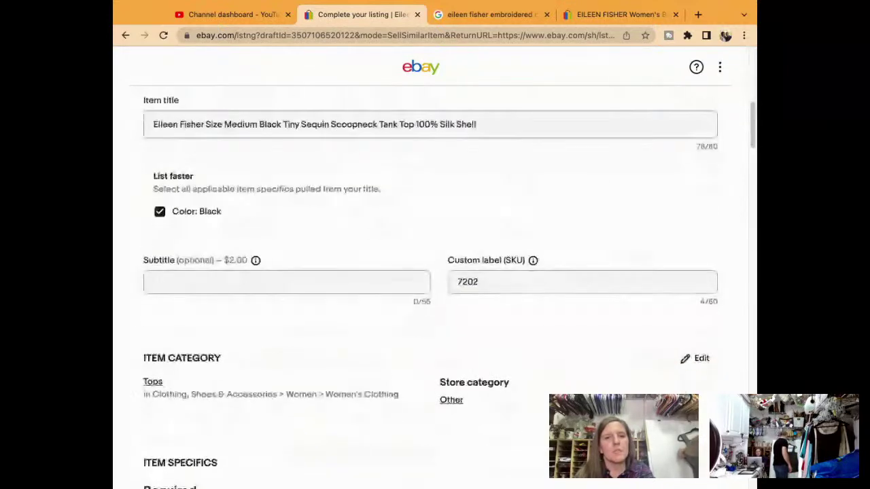
scroll(574, 313, "down", 15)
scroll(435, 286, "down", 15)
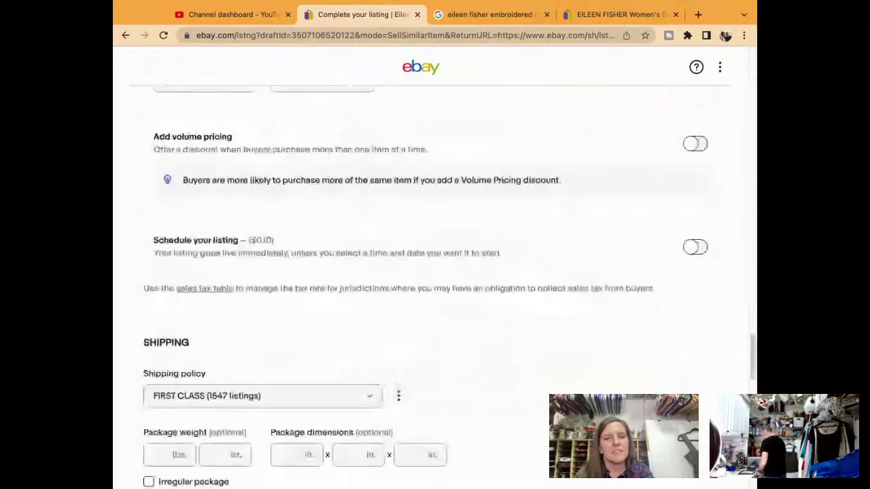
scroll(435, 285, "down", 10)
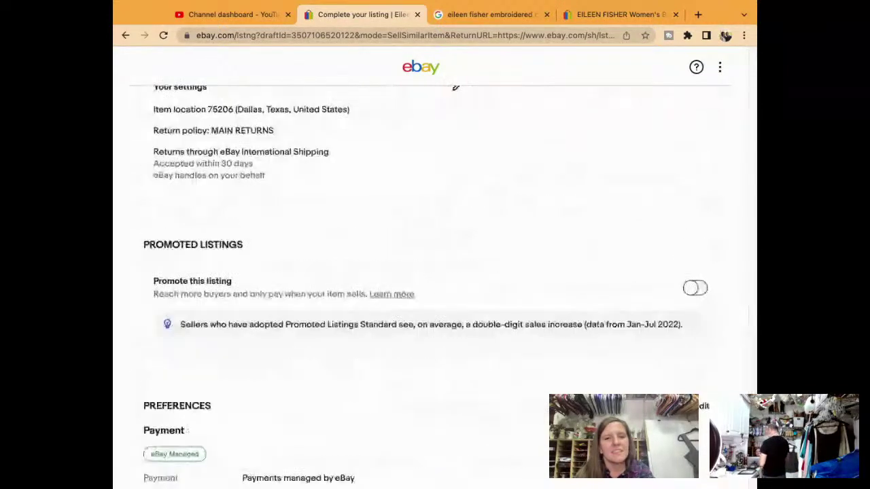
scroll(435, 286, "down", 5)
scroll(435, 285, "up", 7)
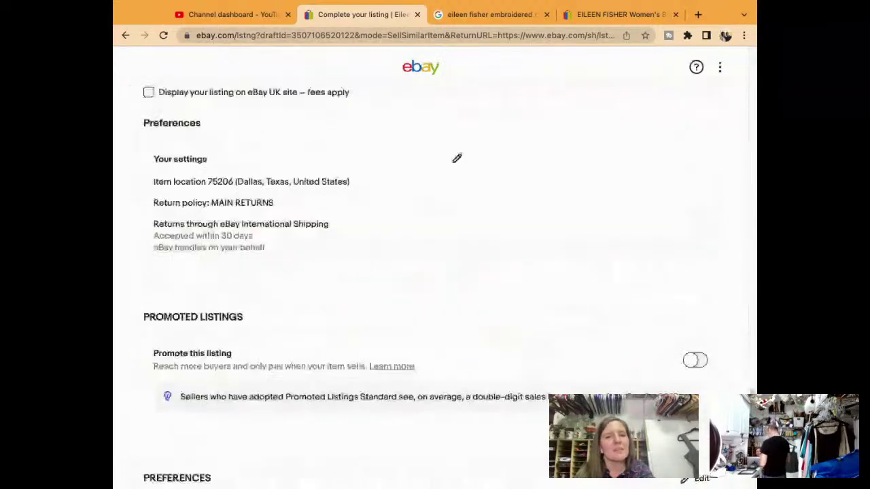
scroll(435, 286, "up", 3)
scroll(436, 285, "up", 6)
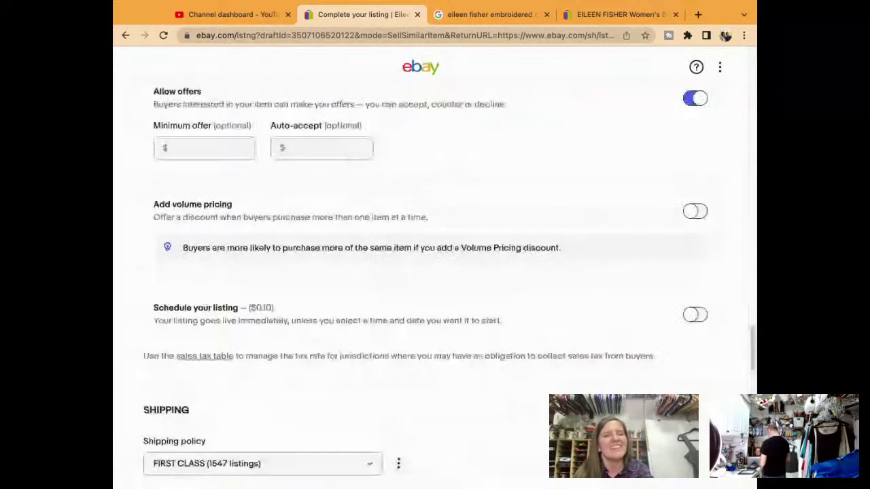
scroll(435, 285, "up", 4)
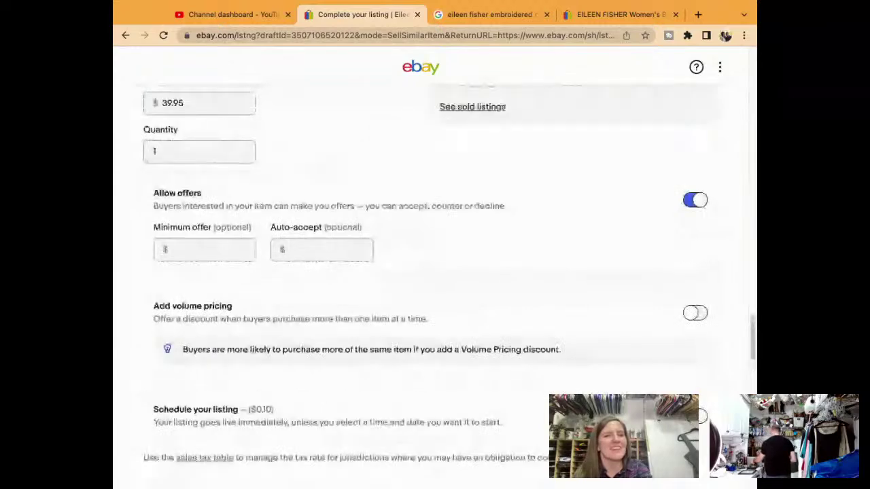
scroll(435, 286, "down", 1)
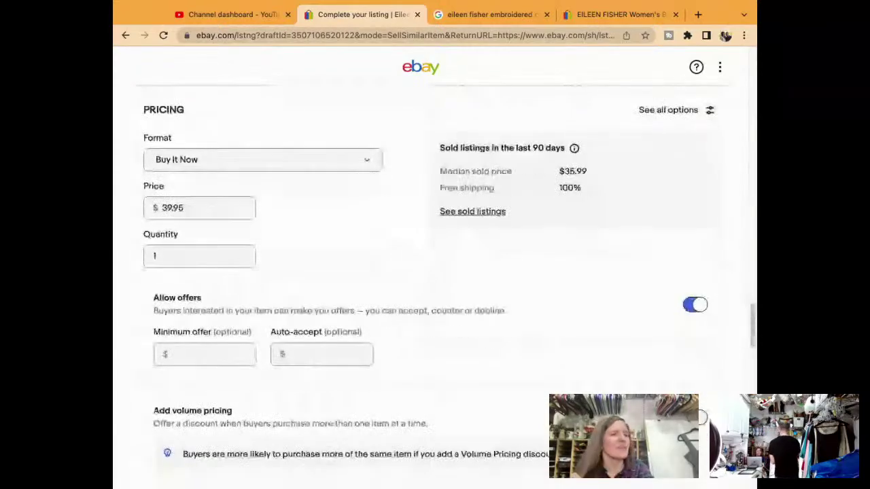
scroll(435, 285, "down", 4)
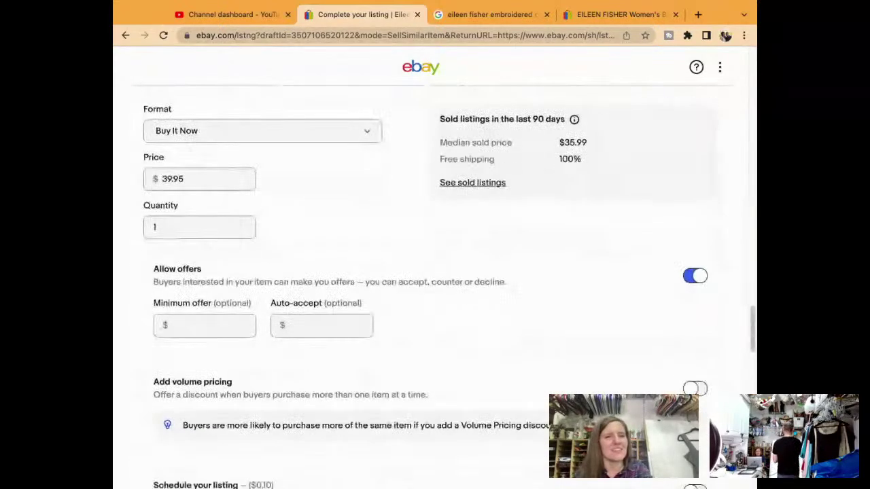
scroll(436, 285, "down", 10)
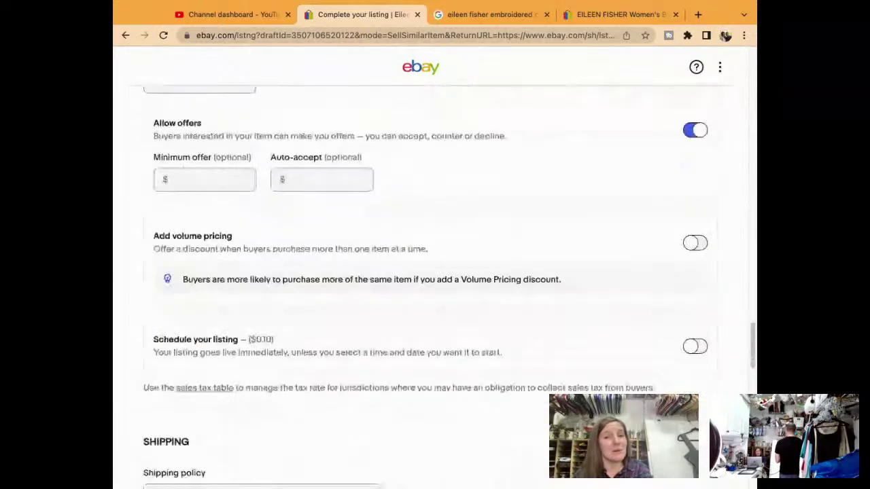
scroll(435, 285, "down", 10)
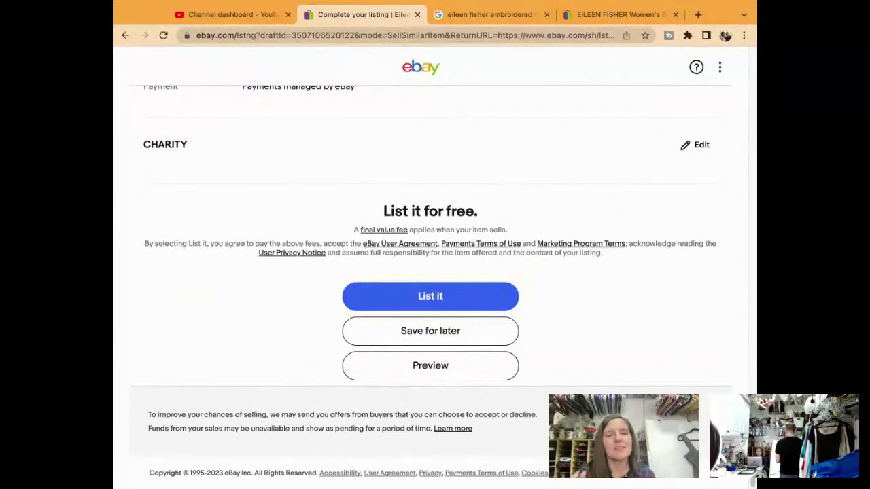
Recheck the photo order and description of the black sequin tank draft, and publish the listing
scroll(686, 124, "up", 20)
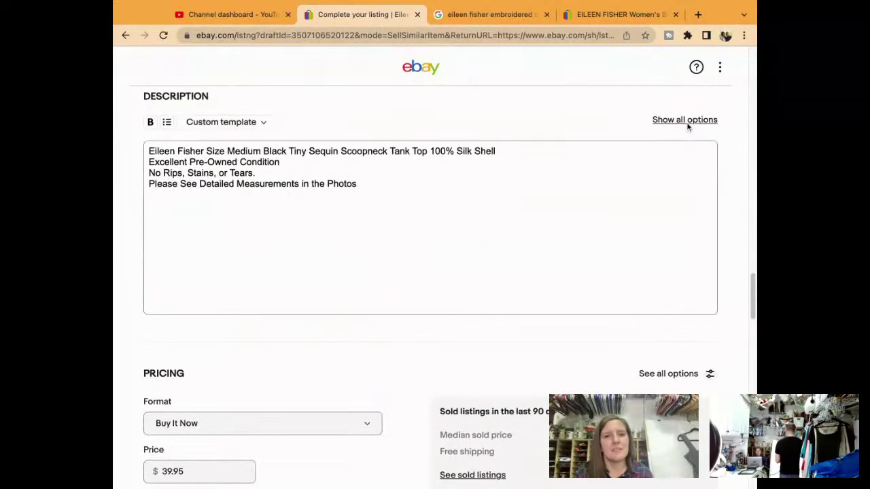
scroll(682, 124, "up", 15)
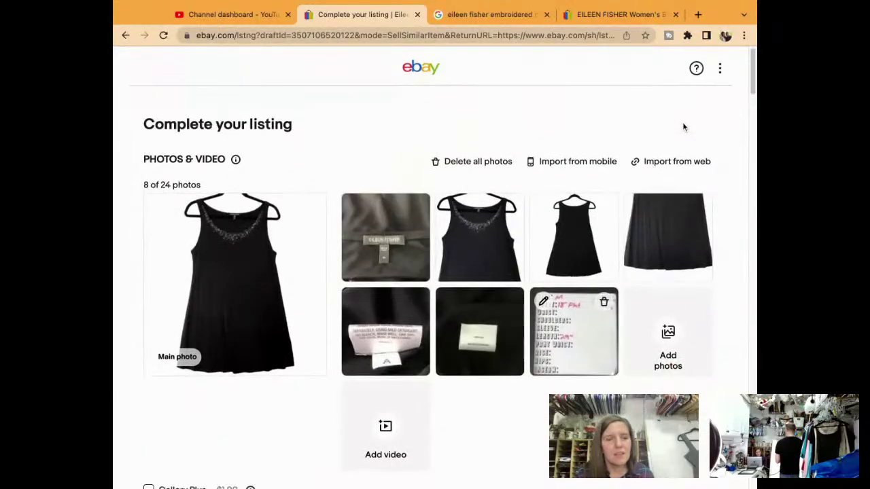
scroll(682, 126, "down", 15)
scroll(675, 94, "down", 20)
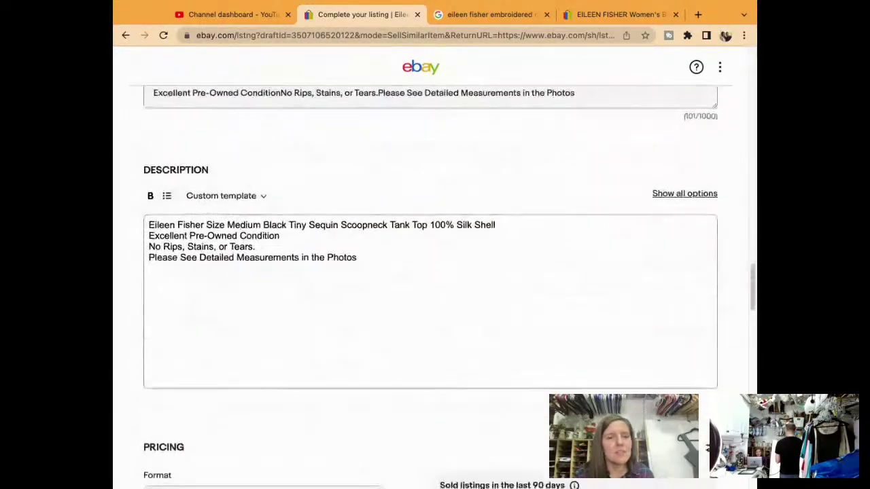
scroll(448, 286, "down", 15)
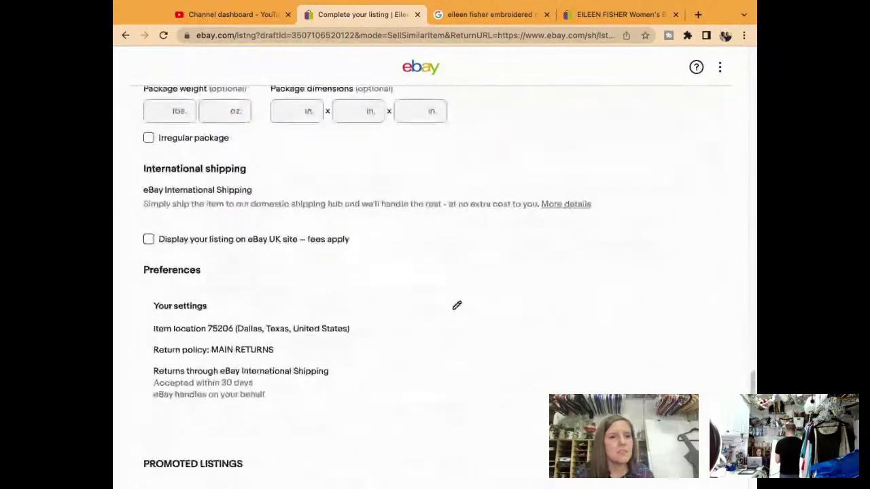
scroll(484, 231, "down", 5)
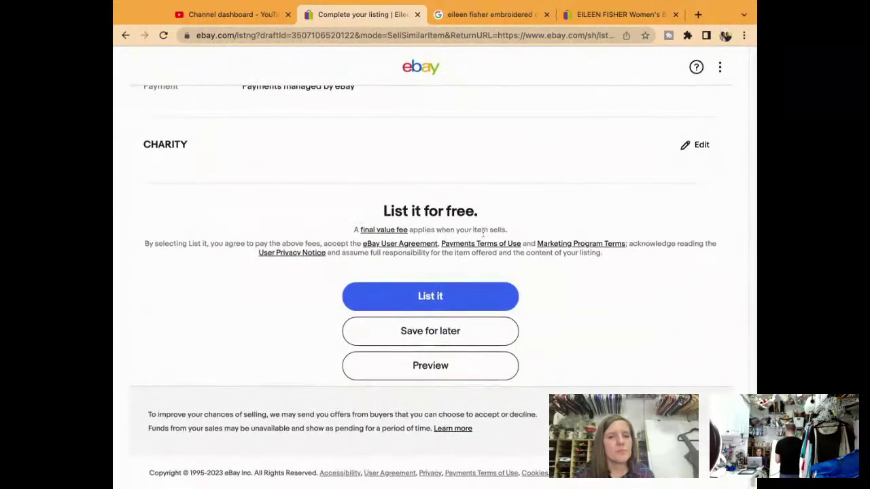
left_click(440, 297)
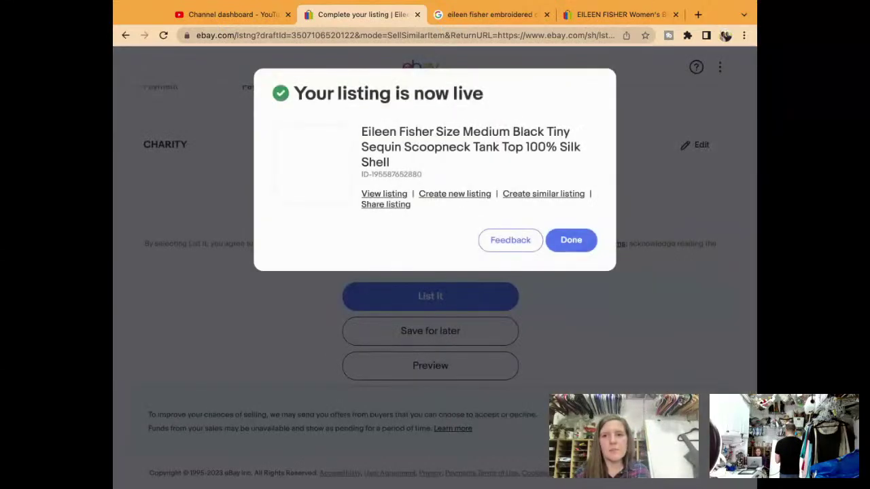
left_click(571, 241)
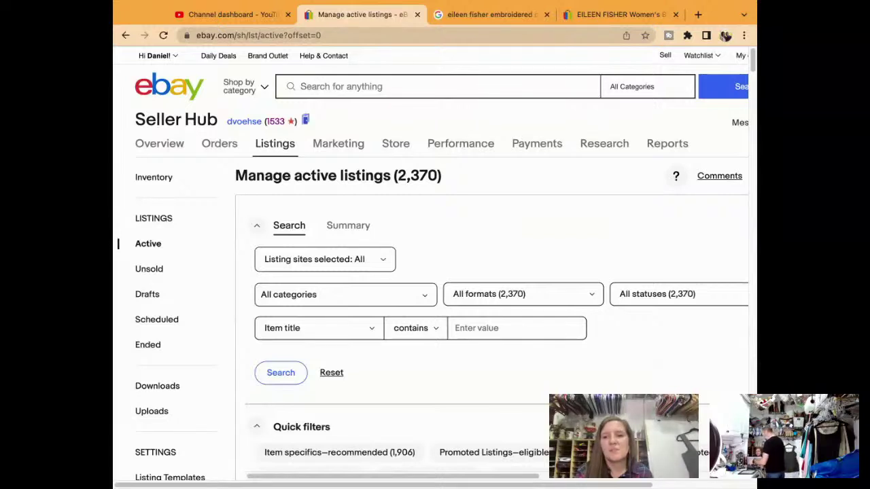
Search eBay for "eileen fisher silk babydoll tank layered square neck"
scroll(433, 266, "down", 1)
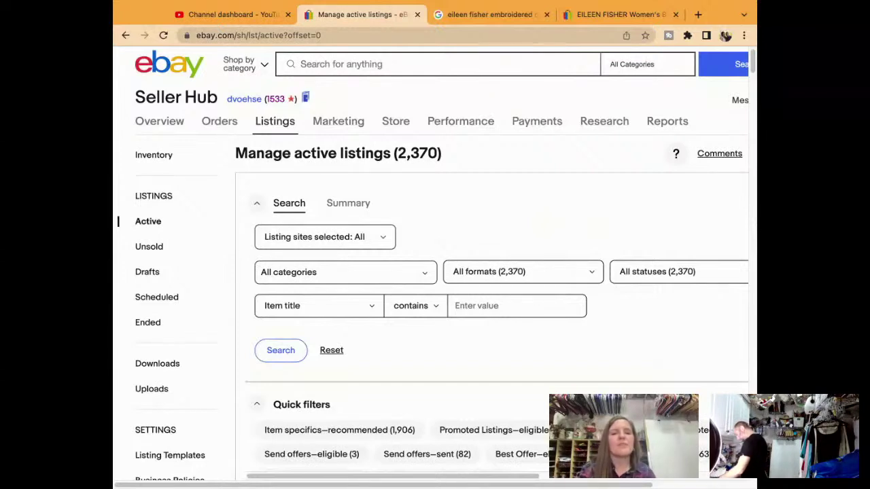
left_click(486, 68)
type("eileen f")
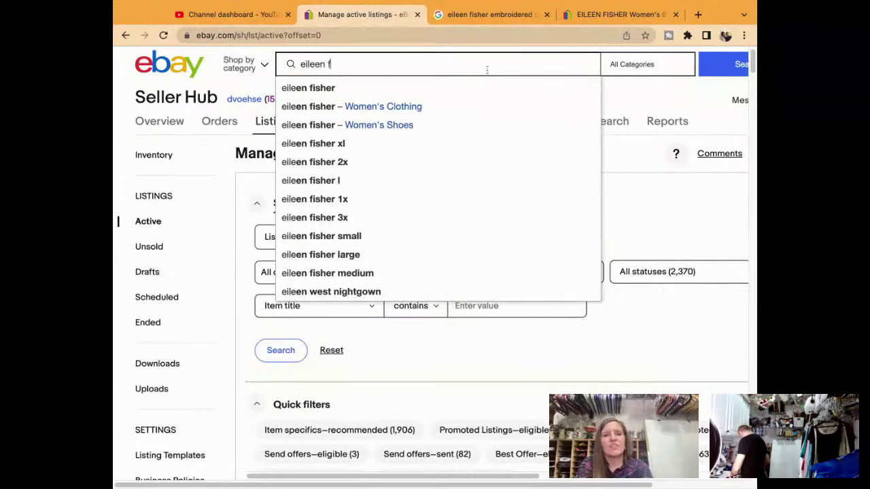
type("isher")
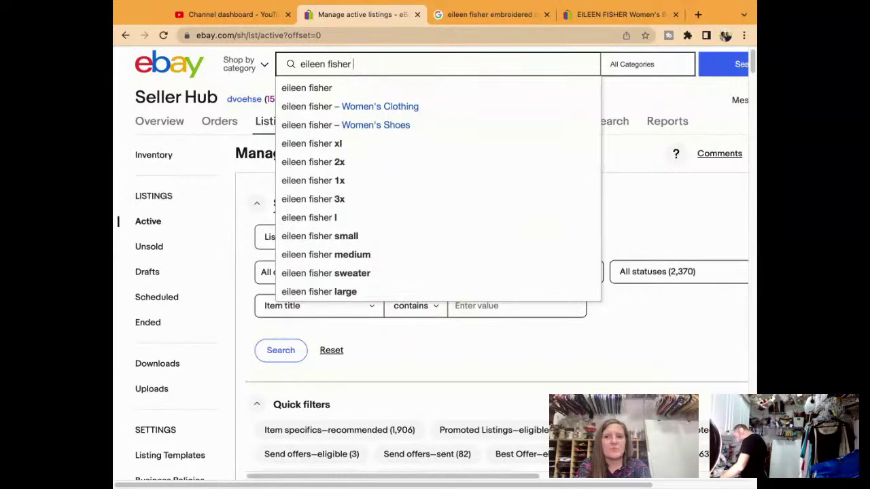
key("Down")
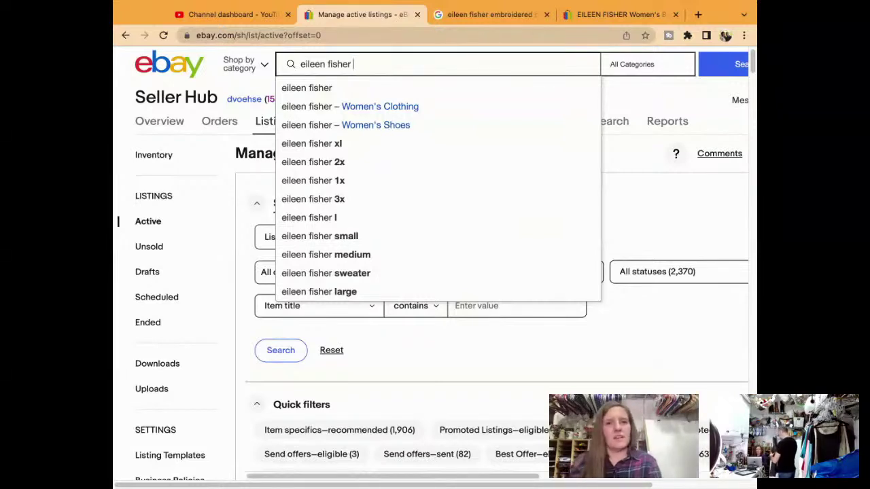
type("silk baby")
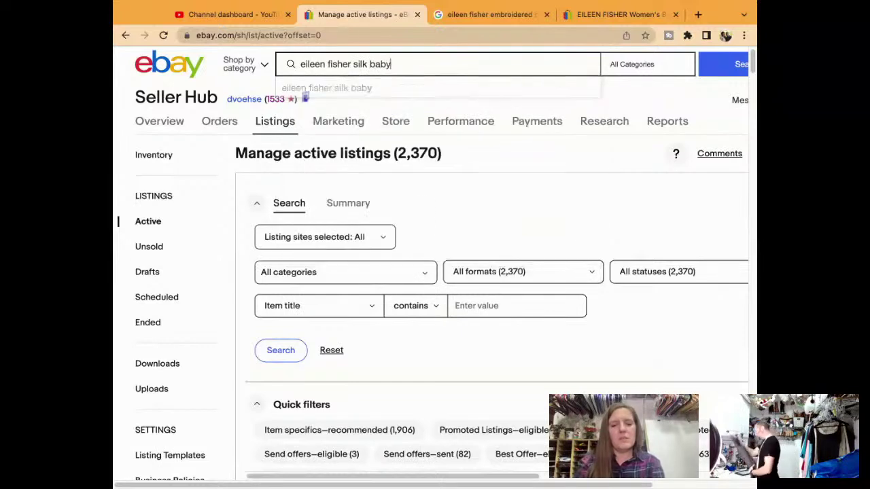
type("doll tank ")
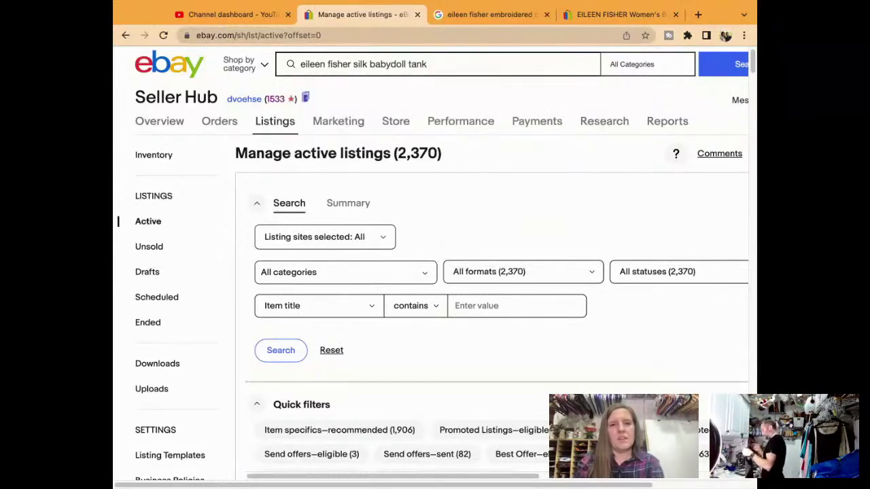
type("layer")
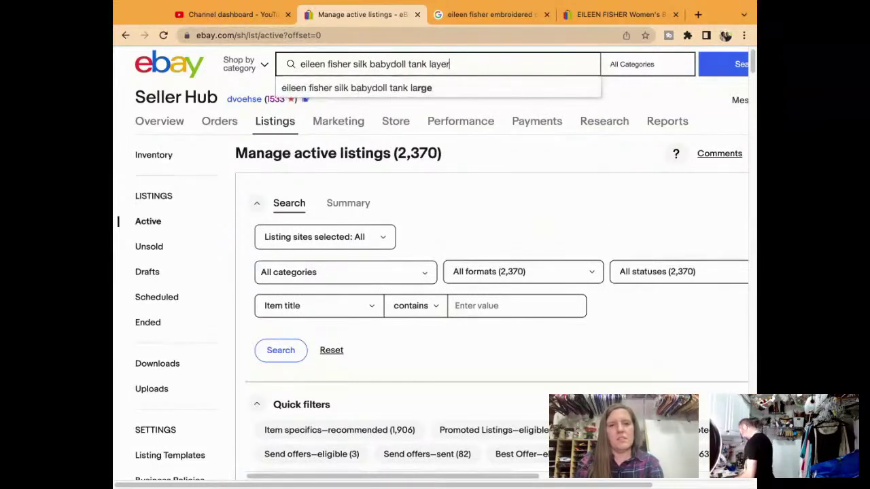
type("ed square neck")
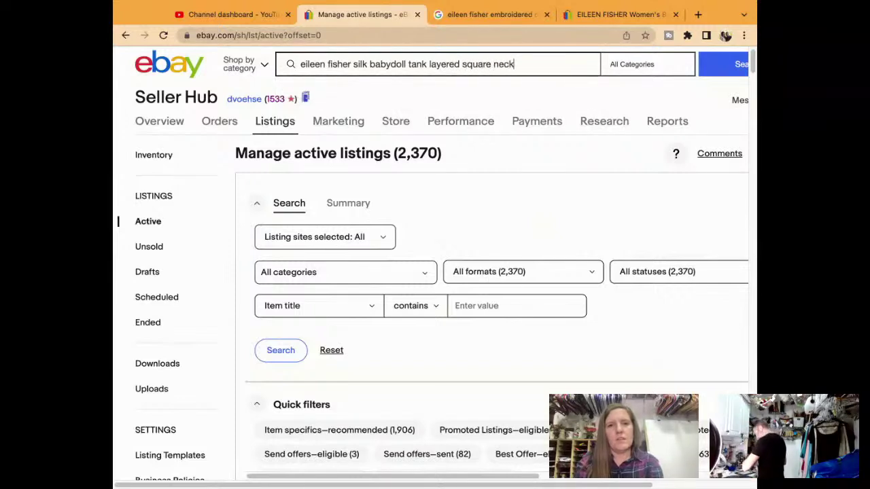
key("Return")
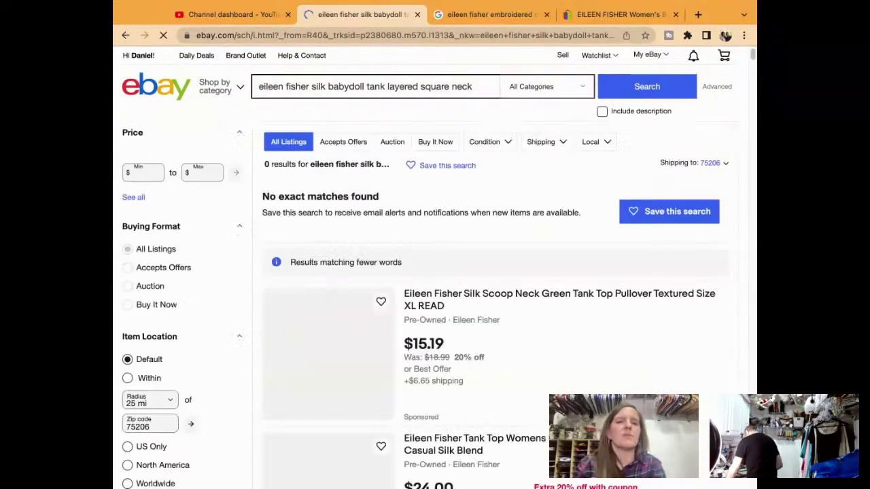
Examine the search results for Eileen Fisher silk tanks similar to the layered square-neck babydoll style
scroll(424, 279, "down", 1)
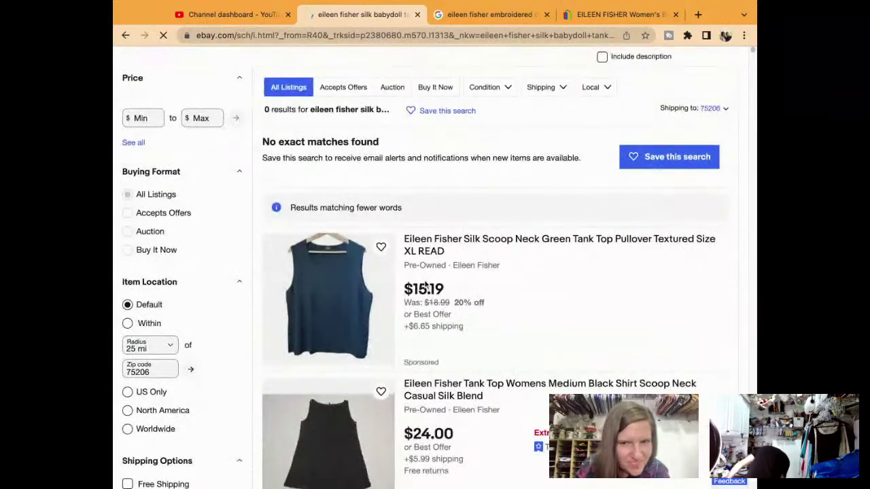
scroll(425, 285, "down", 3)
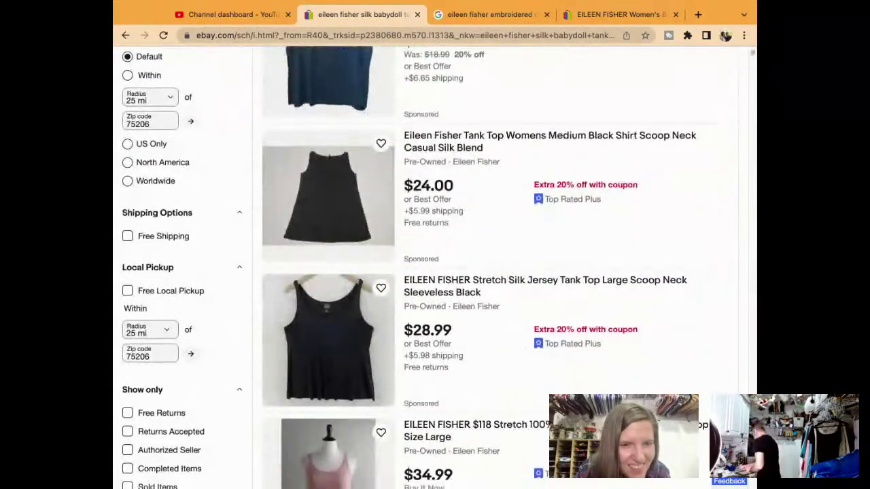
scroll(425, 286, "down", 4)
scroll(425, 286, "down", 4)
scroll(424, 285, "down", 13)
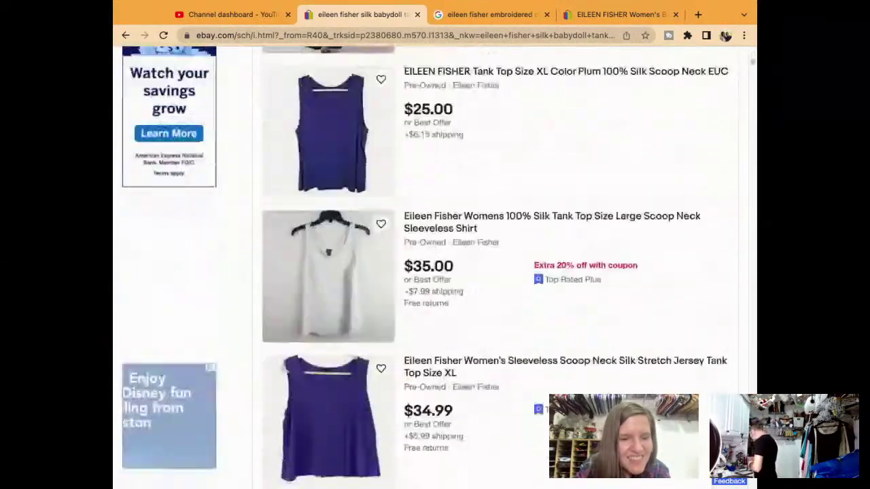
scroll(425, 285, "down", 12)
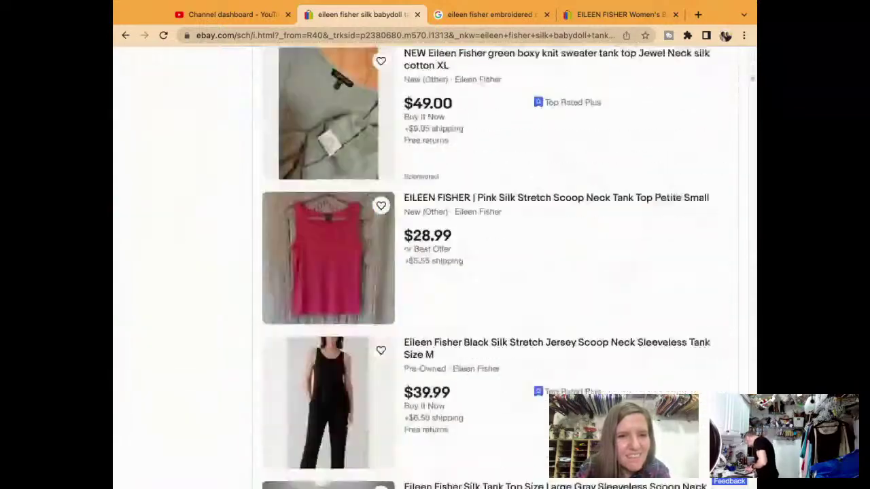
scroll(424, 286, "down", 9)
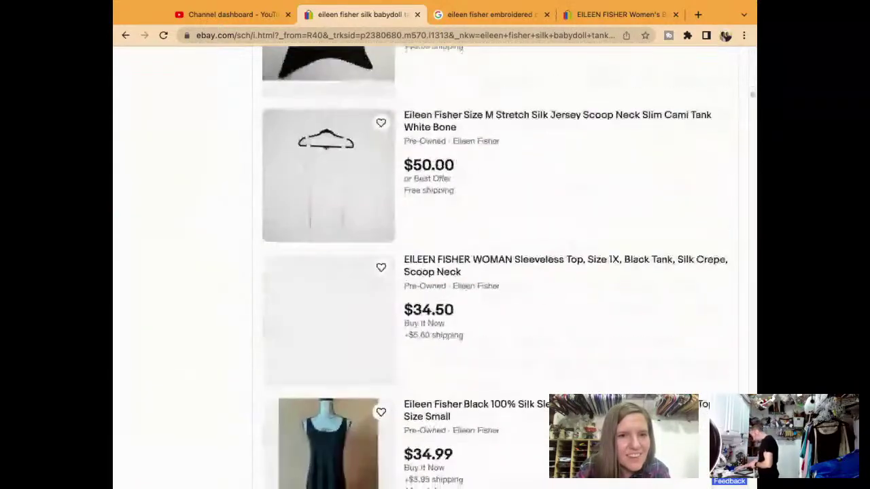
Extend the search terms with "gray 3" and look through the new results for a comparable tank
scroll(424, 271, "up", 20)
scroll(423, 271, "down", 1)
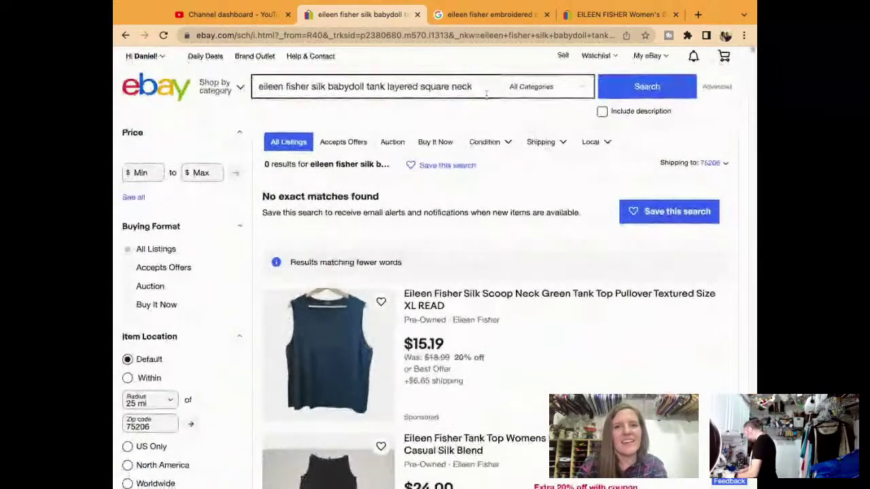
type("gray 3")
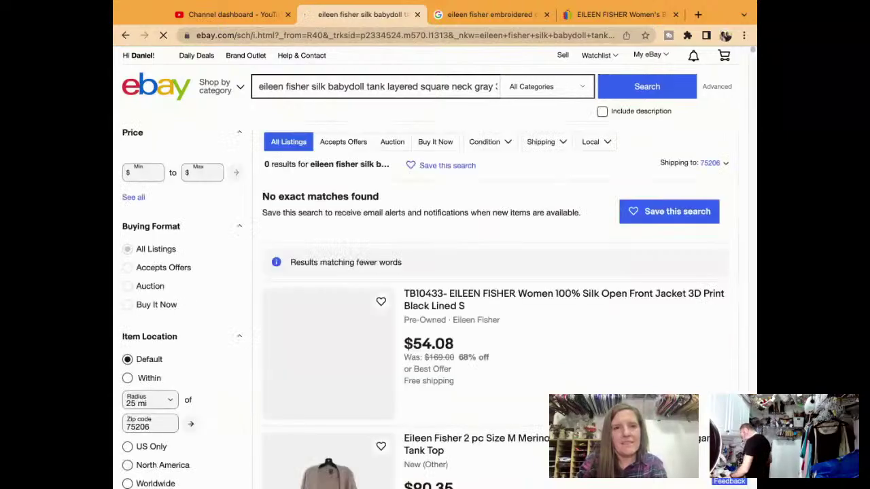
scroll(414, 385, "down", 5)
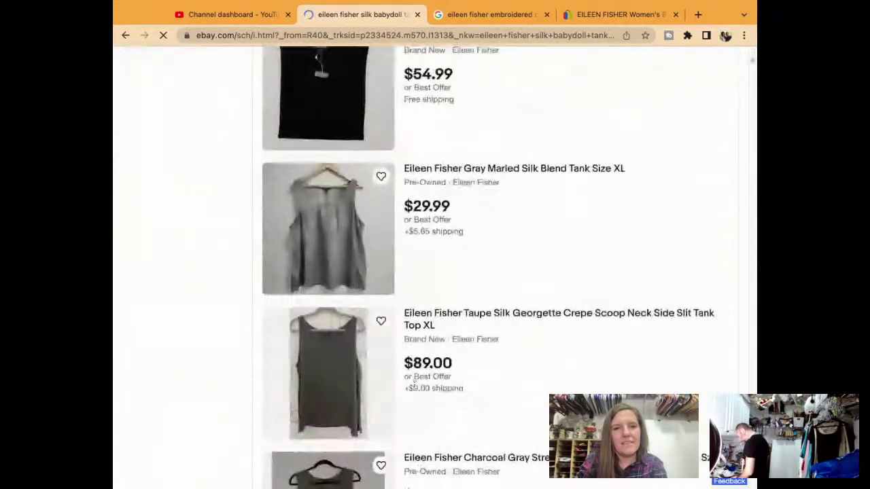
scroll(414, 385, "down", 3)
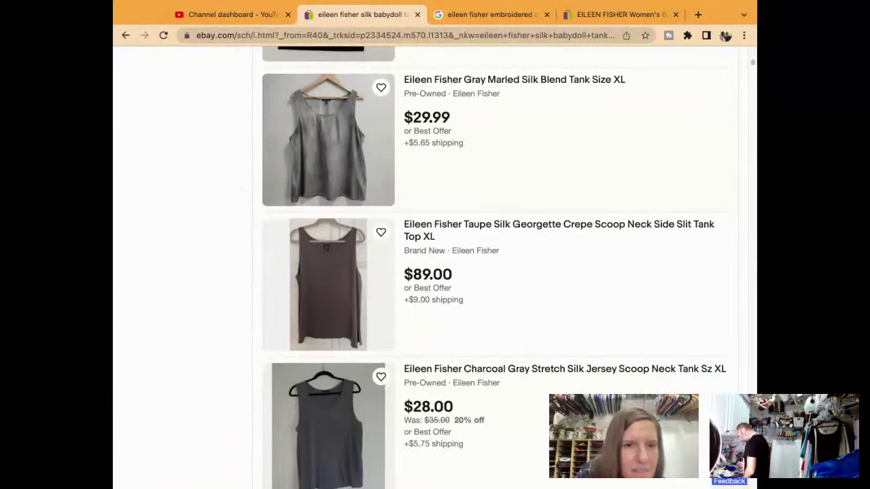
Examine more of the eBay results for gray Eileen Fisher silk tanks comparable to the layered square-neck style
scroll(414, 385, "down", 10)
scroll(414, 385, "up", 3)
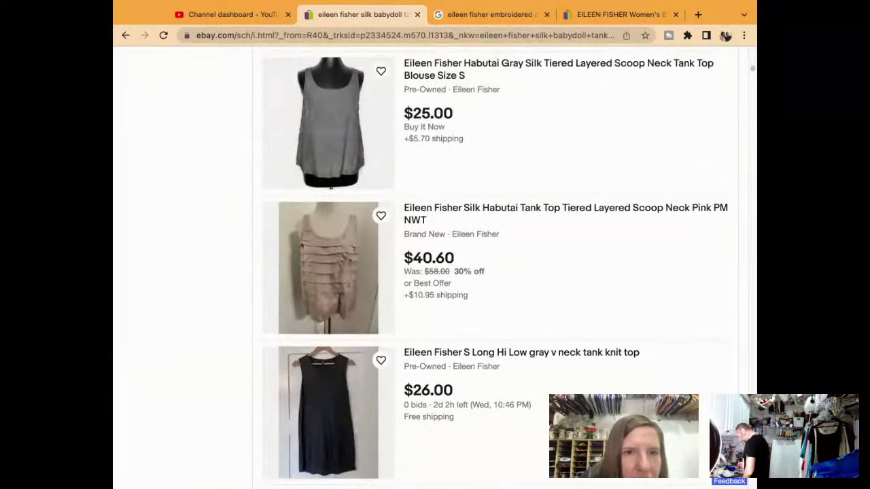
scroll(414, 385, "down", 10)
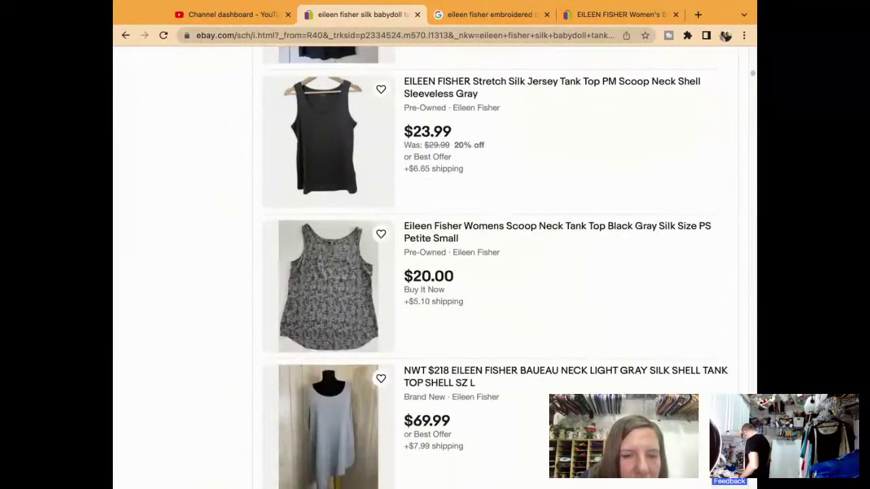
scroll(490, 265, "down", 7)
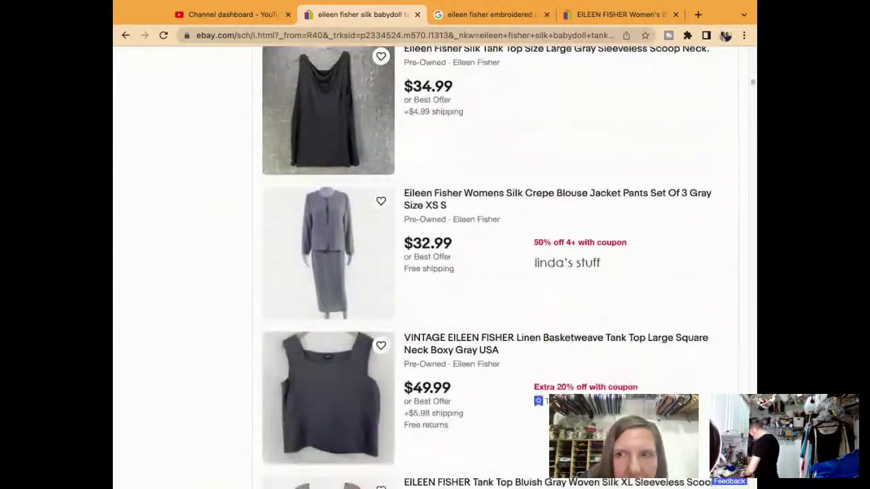
scroll(491, 265, "down", 8)
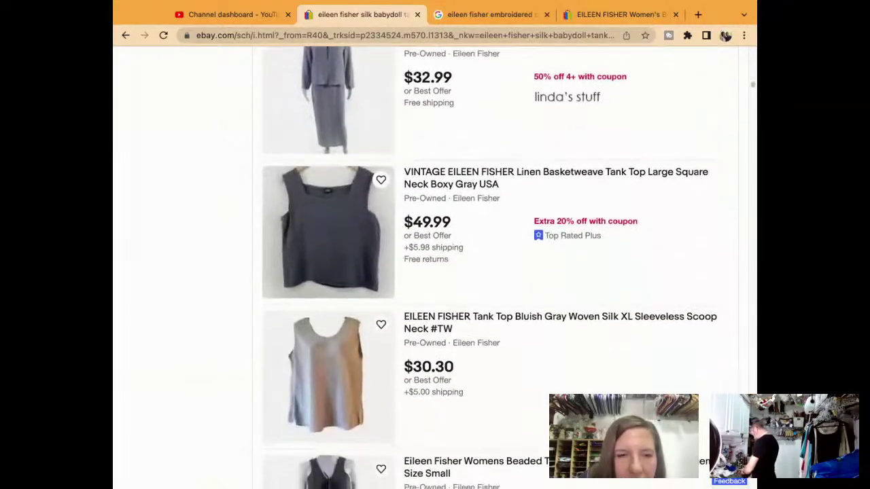
scroll(490, 265, "down", 9)
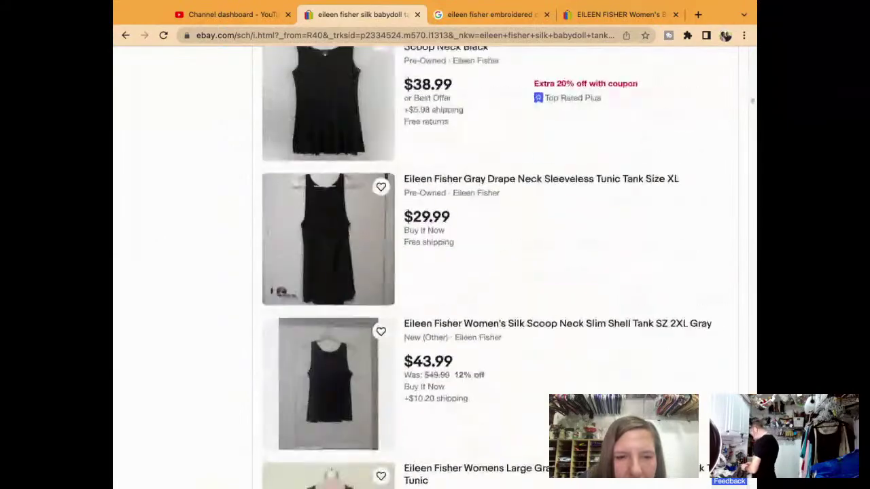
scroll(452, 182, "up", 20)
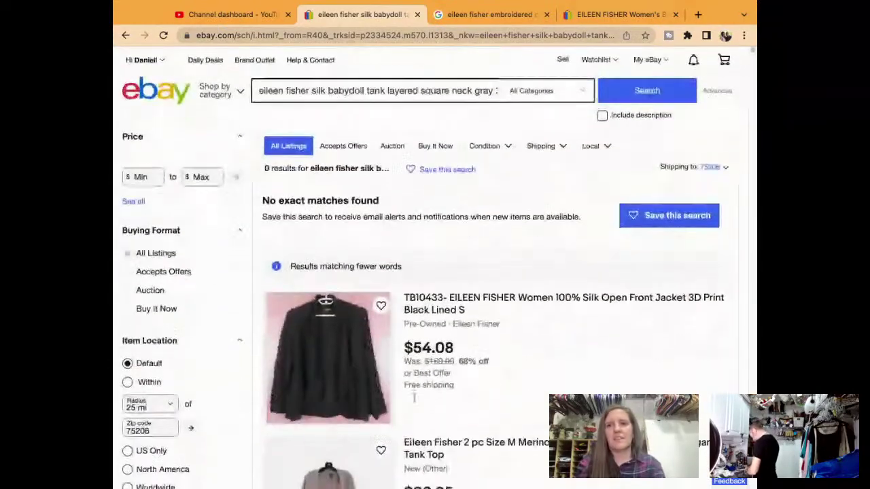
Search Google Images for "eileen fisher silk babydoll tank layered square neck gray 3d flowers"
triple_click(444, 79)
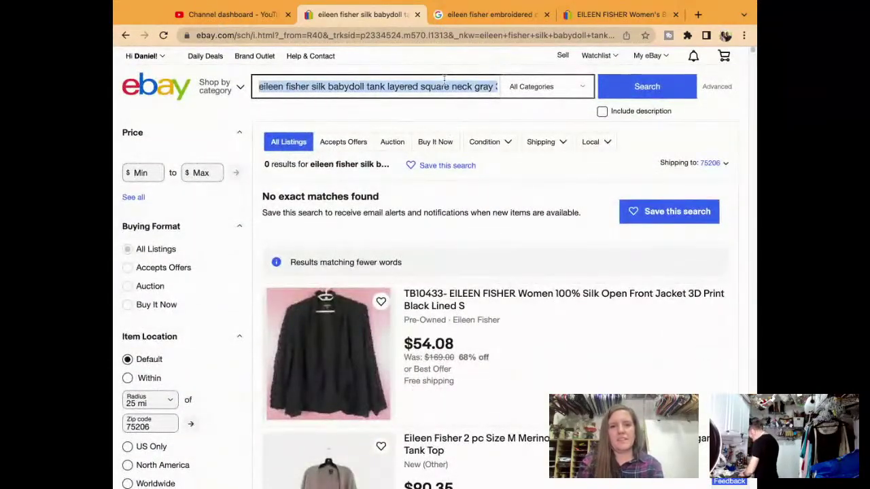
left_click(576, 5)
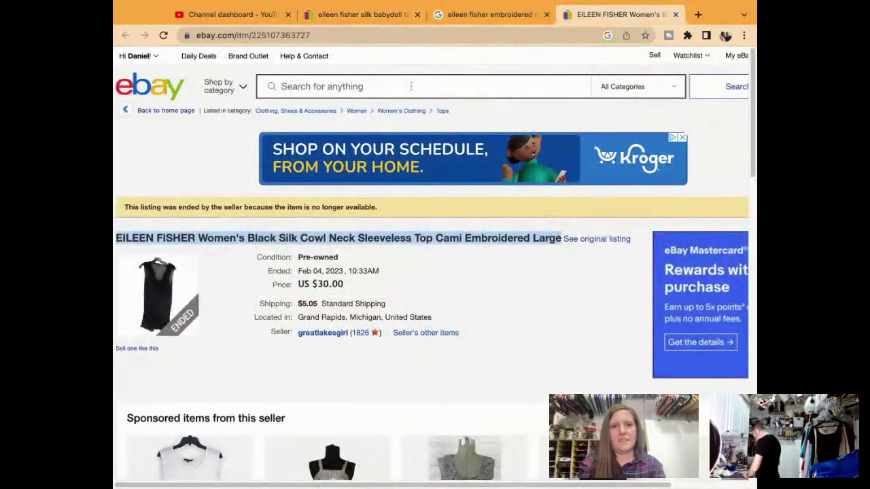
left_click(515, 8)
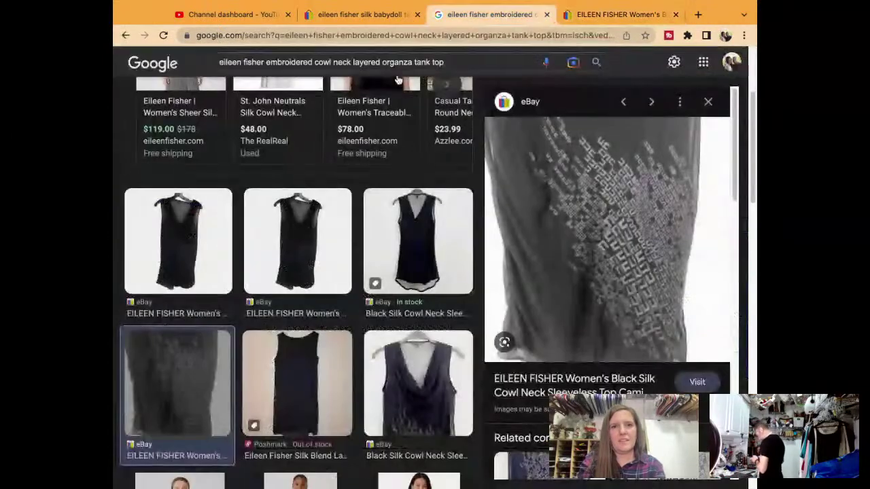
triple_click(389, 62)
type("eileen fisher silk babydoll tank layered square neck gray 3d flowers")
key("Return")
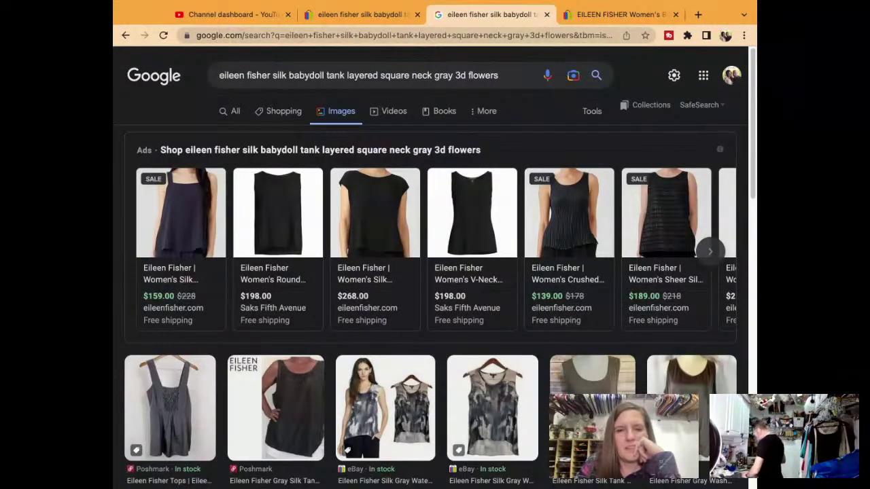
Find the gray square-neck tank with the textured bib among the image results and open its Poshmark listing
mouse_move(363, 261)
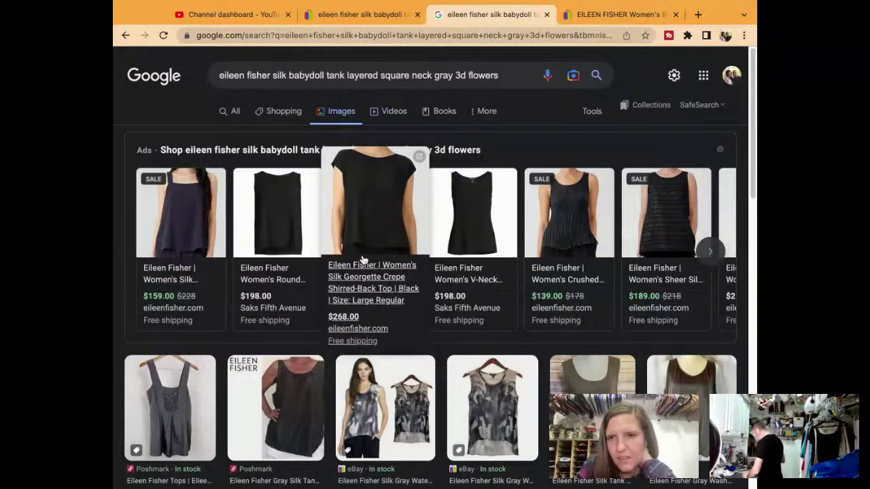
scroll(374, 272, "down", 2)
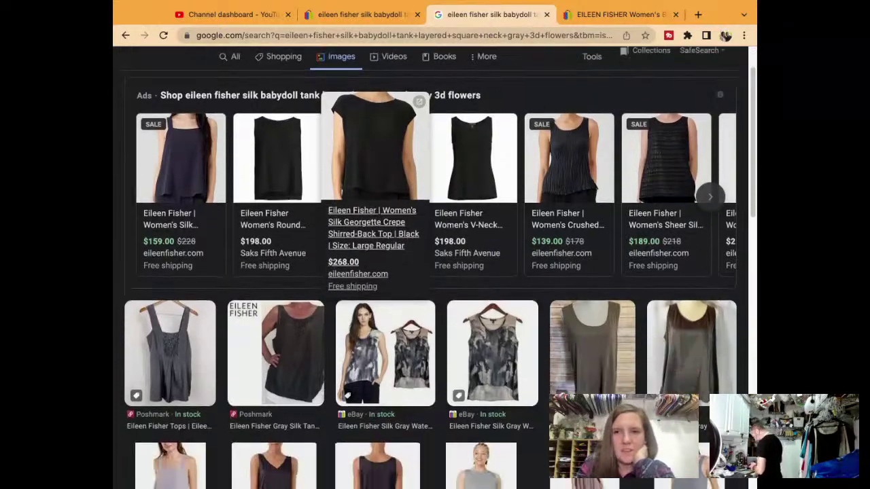
scroll(374, 272, "down", 1)
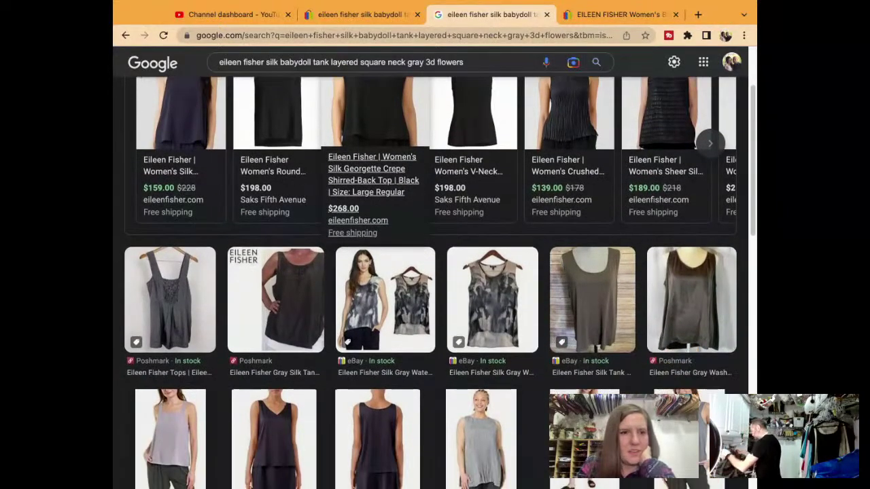
left_click(173, 300)
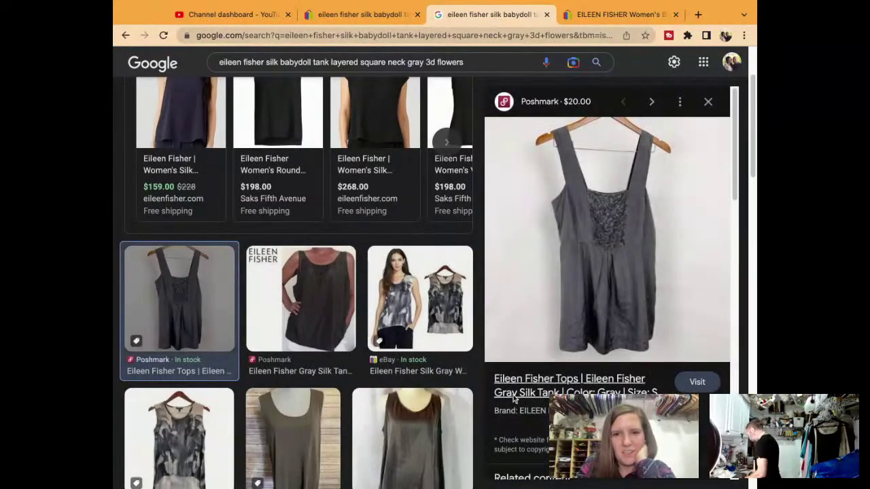
scroll(560, 379, "down", 2)
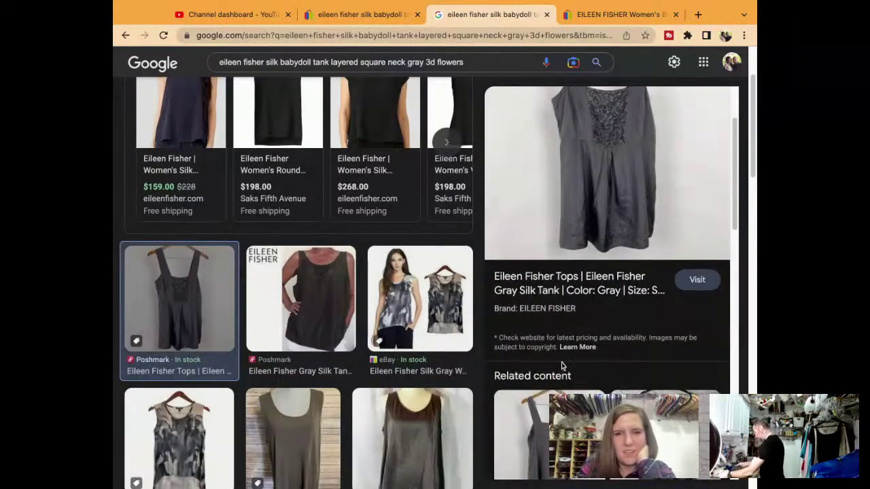
scroll(562, 362, "down", 3)
scroll(561, 363, "up", 3)
left_click(601, 227)
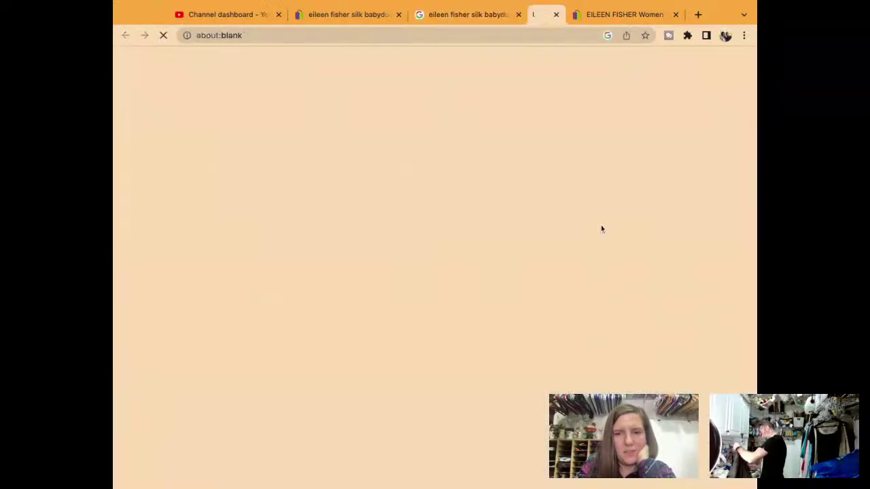
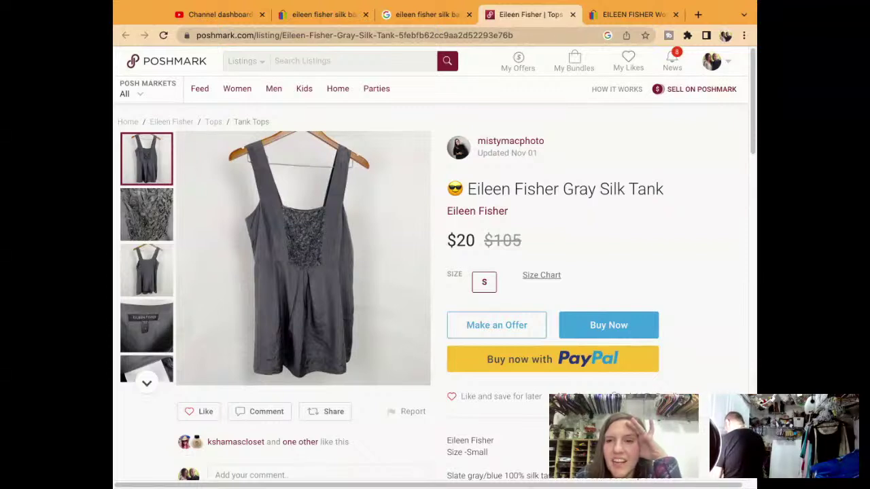
Review the Poshmark listing's photos, price and description for the gray silk tank
left_click(583, 33)
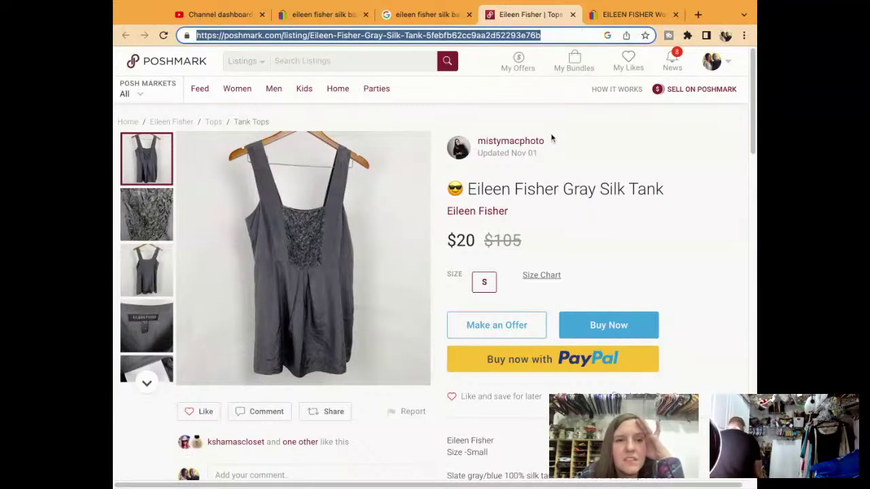
left_click(147, 383)
scroll(151, 387, "down", 2)
scroll(151, 386, "down", 1)
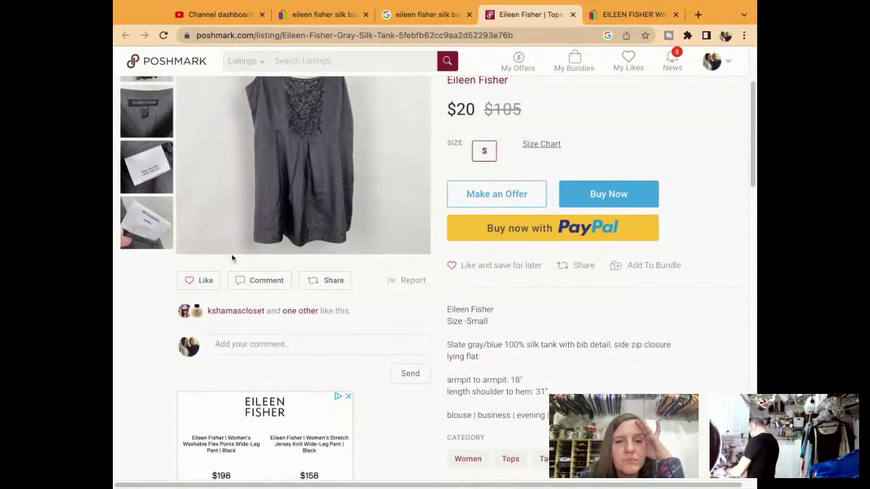
scroll(234, 262, "up", 5)
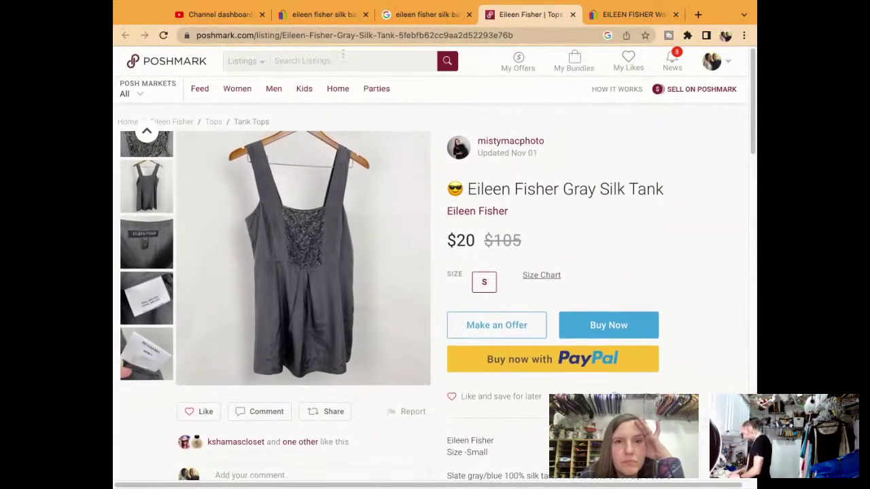
Copy the full search phrase from Google Images and run it as a search on eBay
left_click(388, 17)
triple_click(398, 61)
key("ctrl+c")
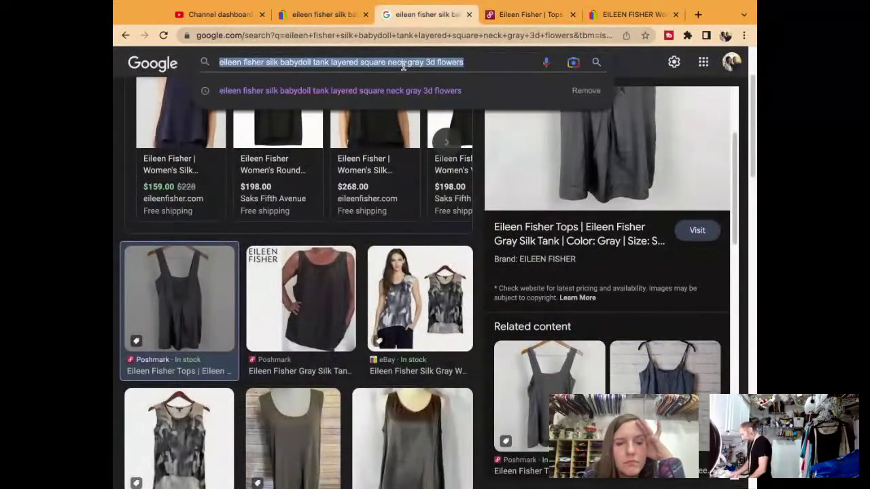
left_click(320, 15)
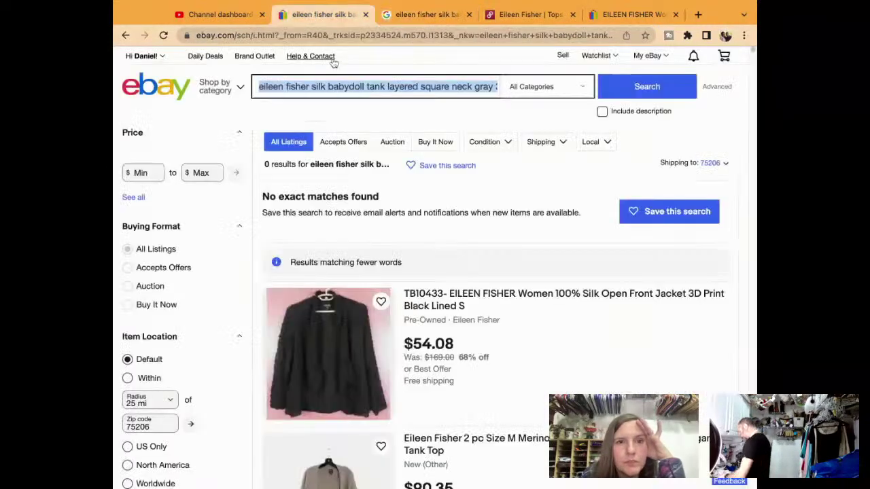
key("ctrl+v")
key("Return")
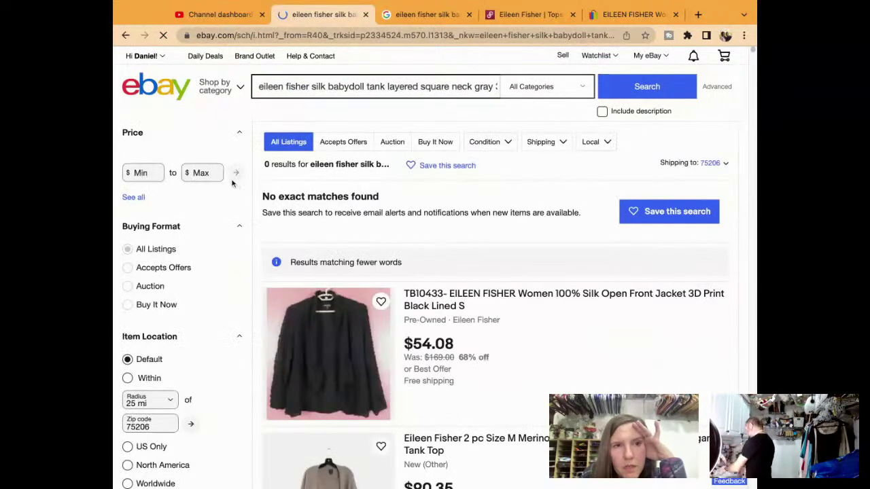
Go to eBay's Seller Hub and start creating a new listing
mouse_move(664, 57)
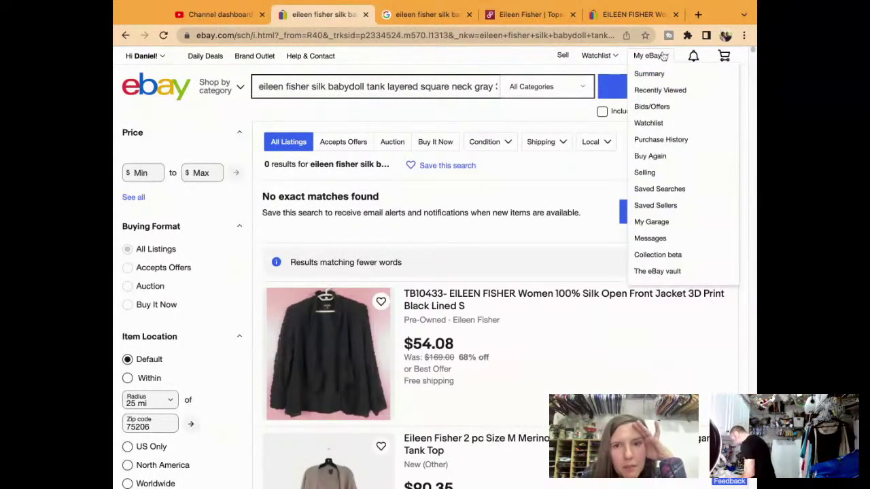
left_click(645, 174)
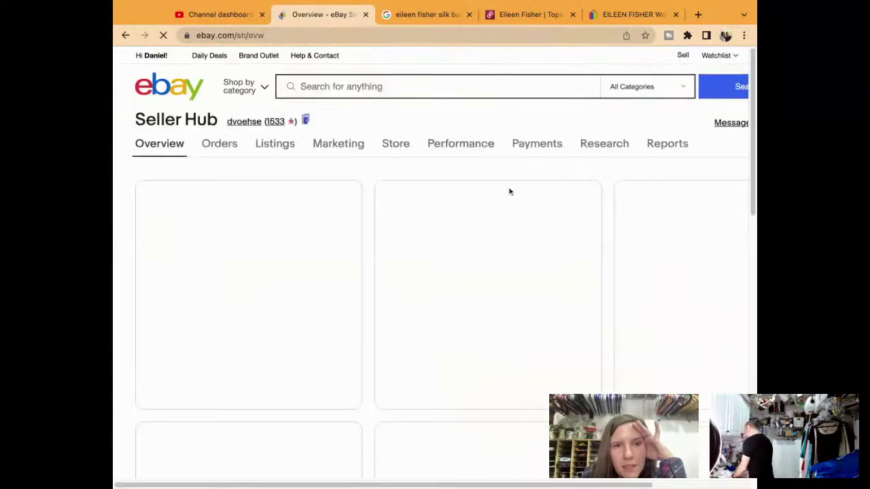
mouse_move(259, 145)
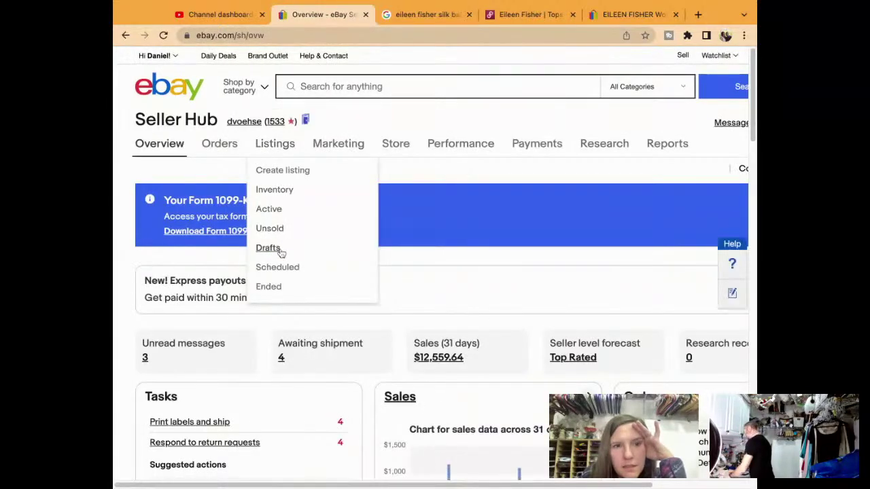
left_click(278, 209)
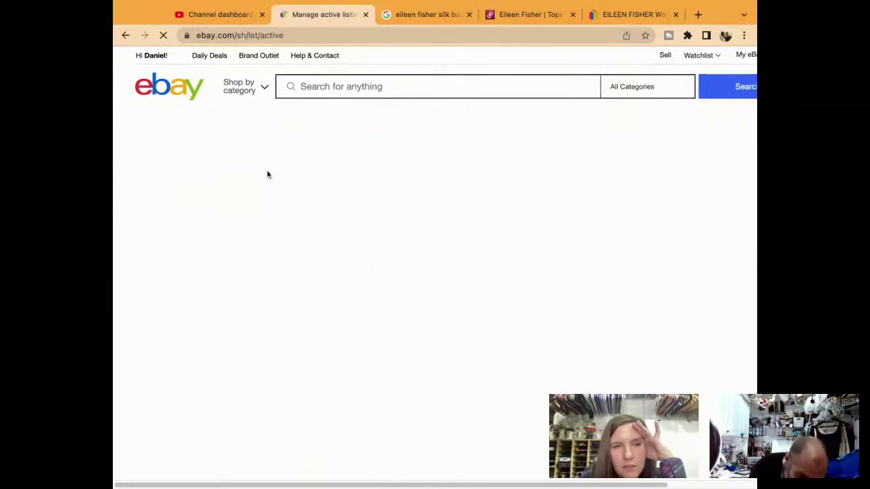
mouse_move(274, 145)
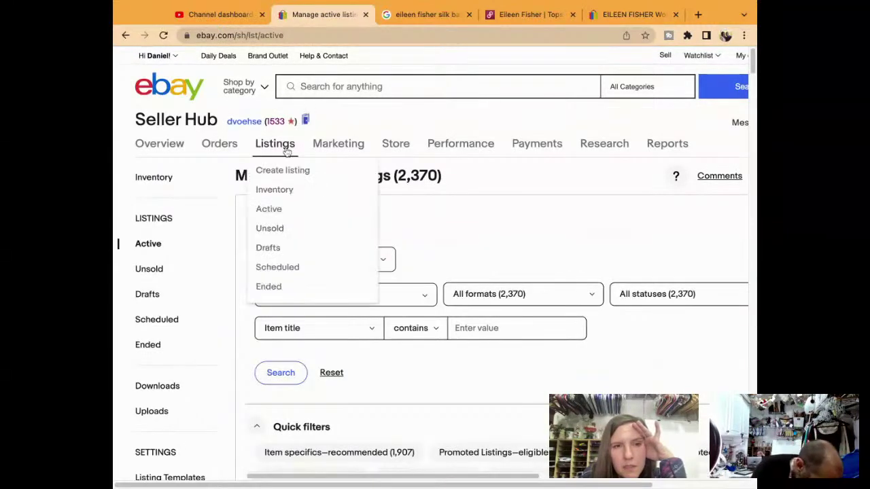
left_click(279, 173)
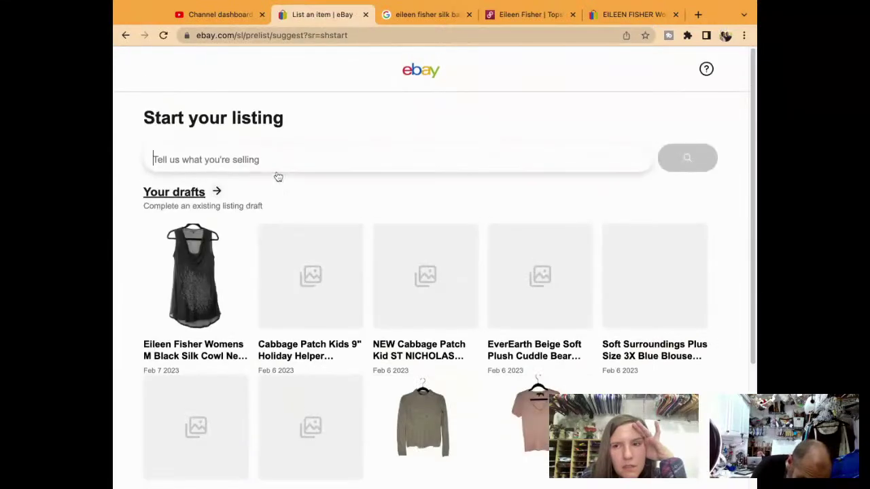
Describe the item as "eileen fisher silk babydoll tank layered square neck gray 3d flowers" and look for a product match
left_click(275, 163)
key("super+v")
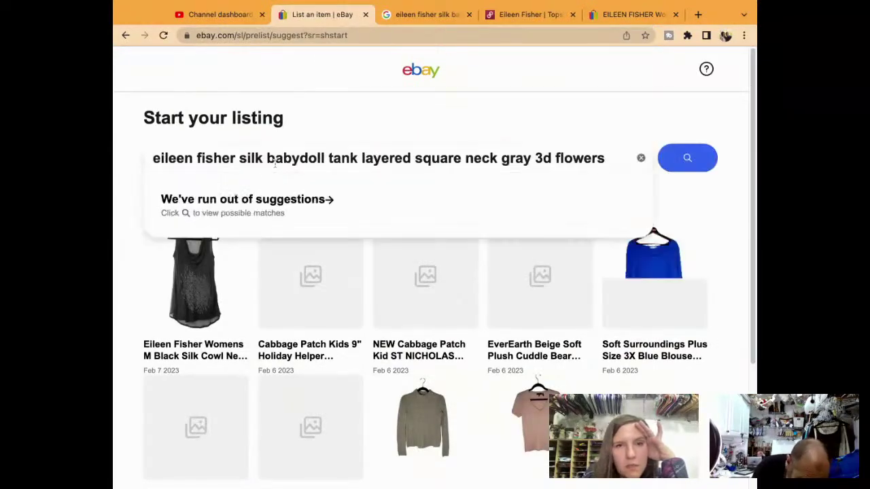
key("Return")
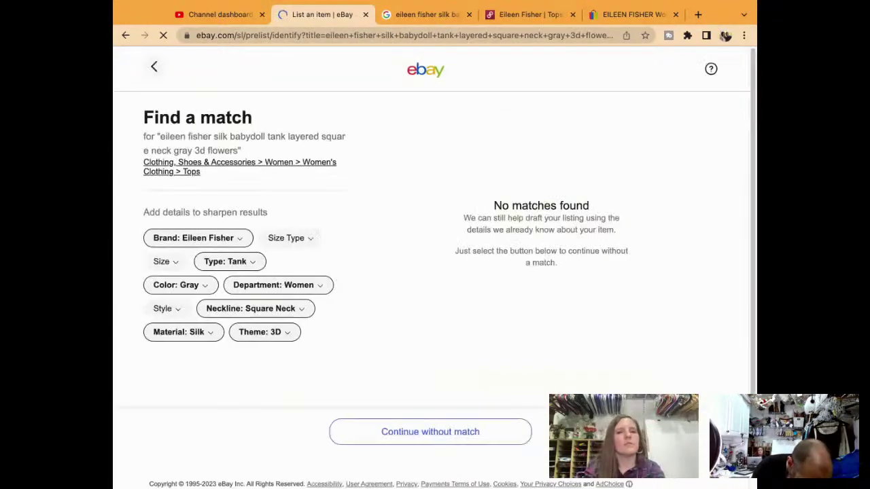
Specify the tank's details as size type Regular, size M and style Camisole
left_click(294, 240)
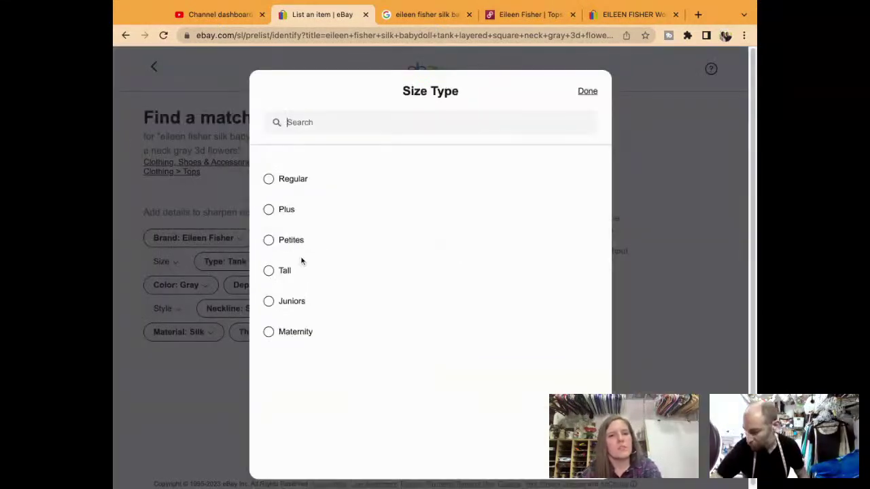
left_click(269, 179)
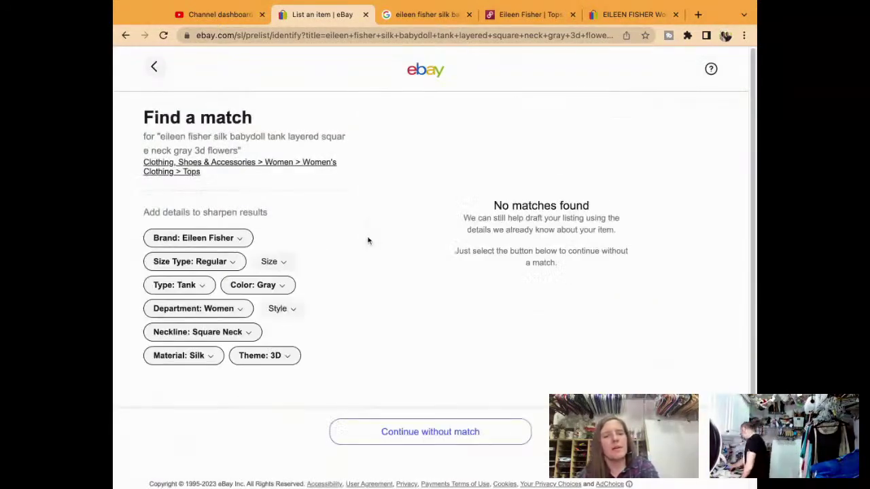
left_click(282, 263)
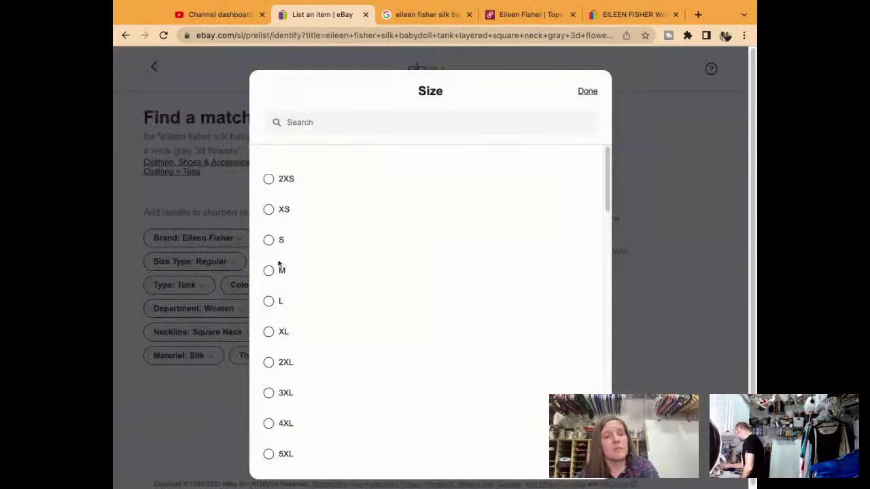
scroll(279, 264, "down", 2)
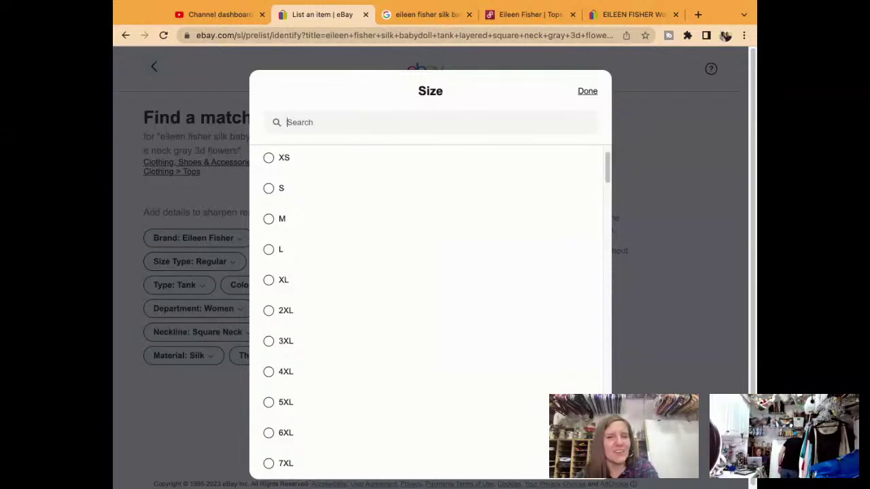
left_click(703, 120)
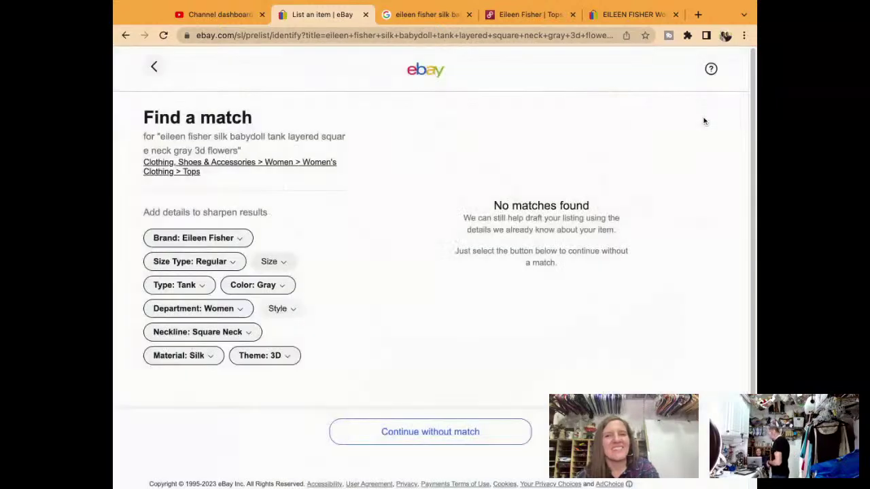
scroll(612, 149, "up", 2)
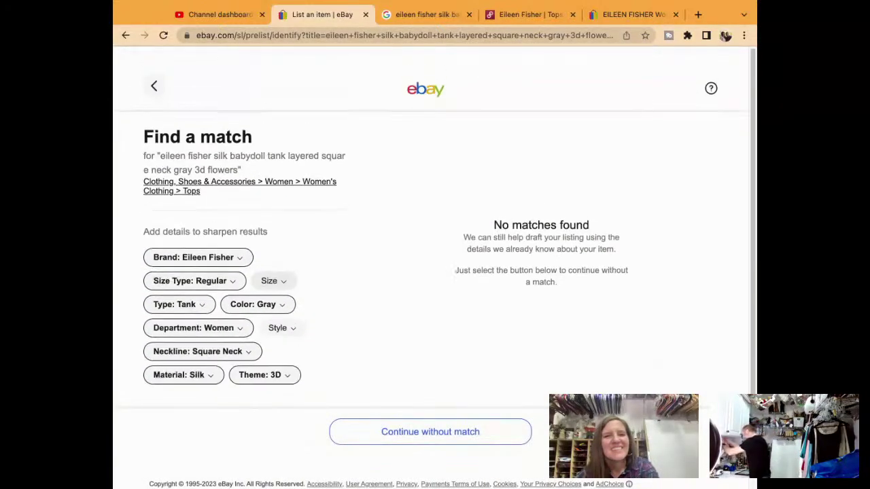
left_click(277, 262)
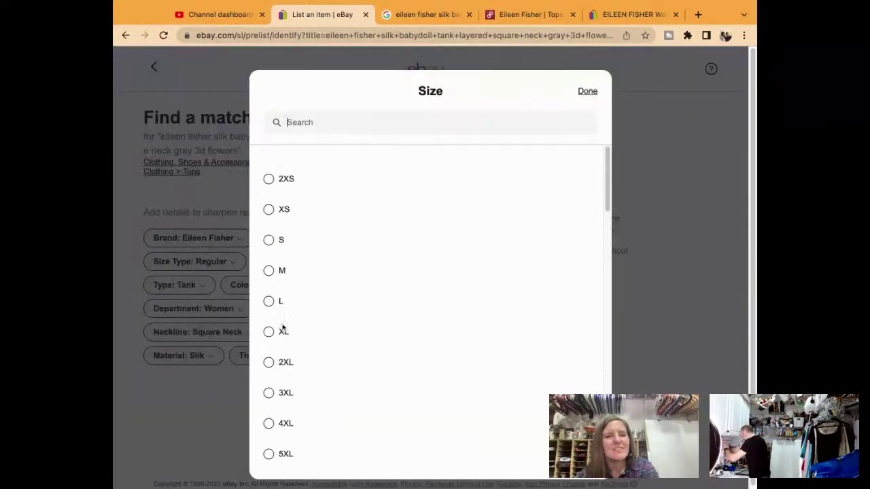
left_click(268, 271)
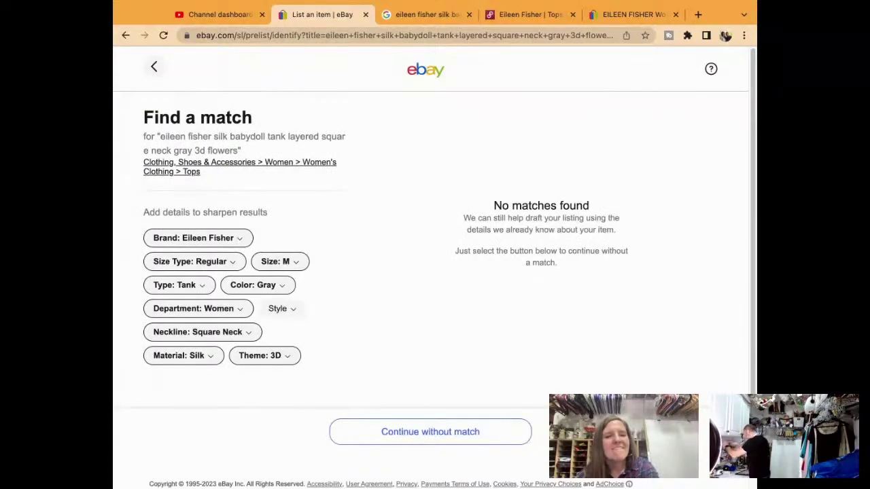
left_click(289, 271)
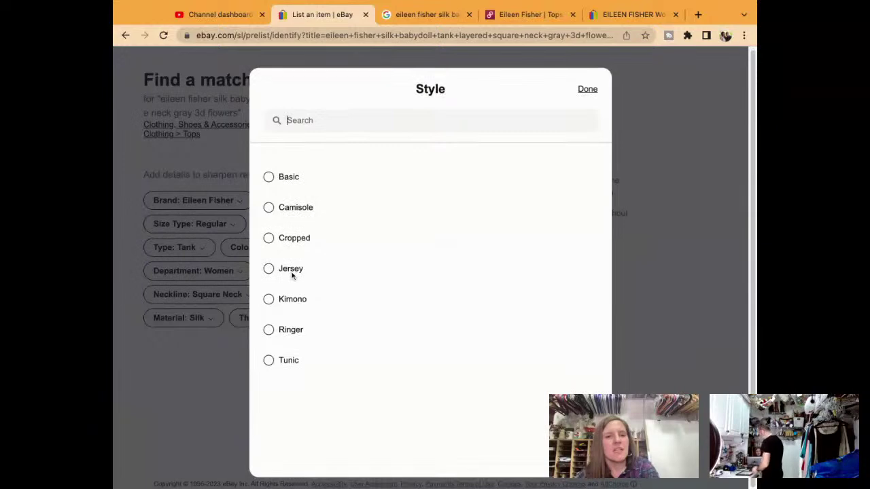
left_click(269, 214)
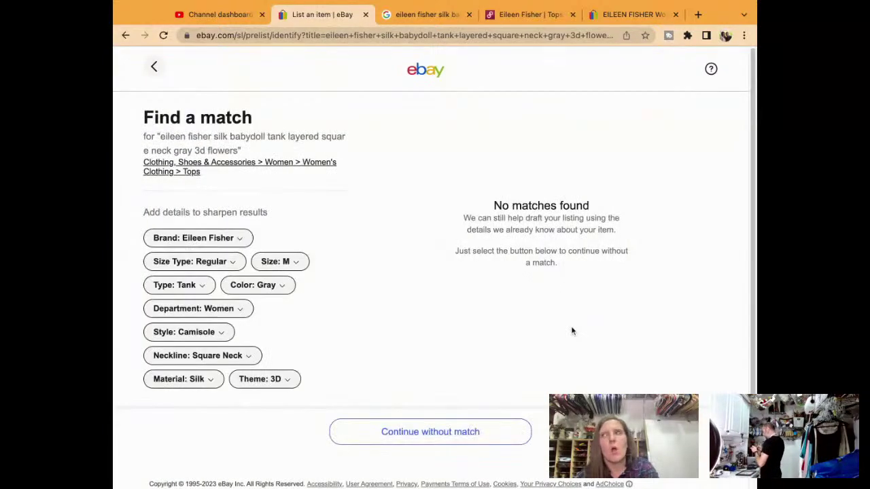
scroll(571, 334, "down", 2)
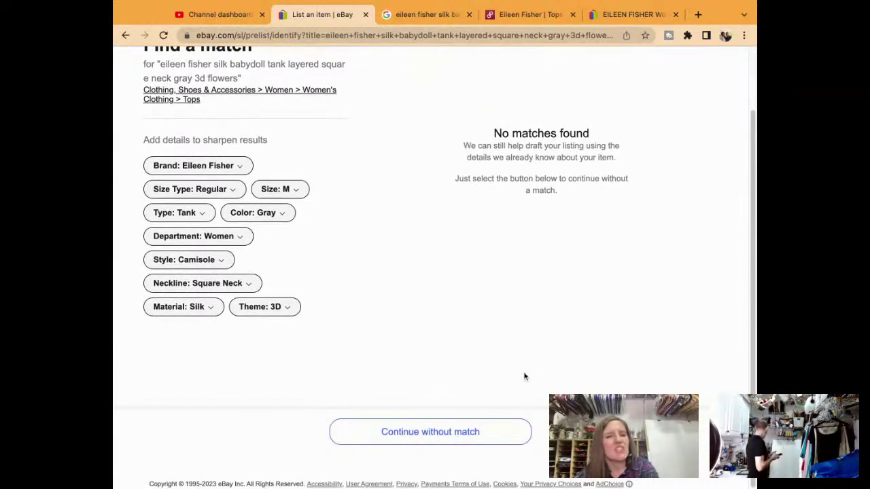
left_click(443, 436)
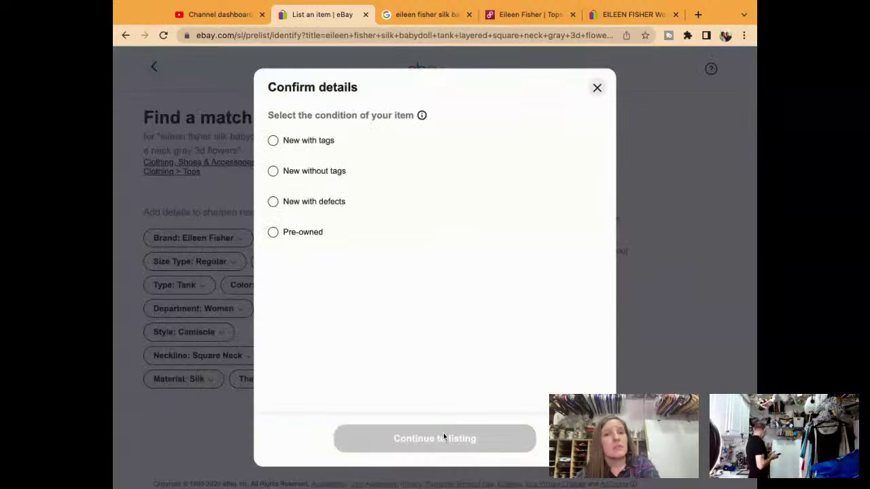
left_click(309, 233)
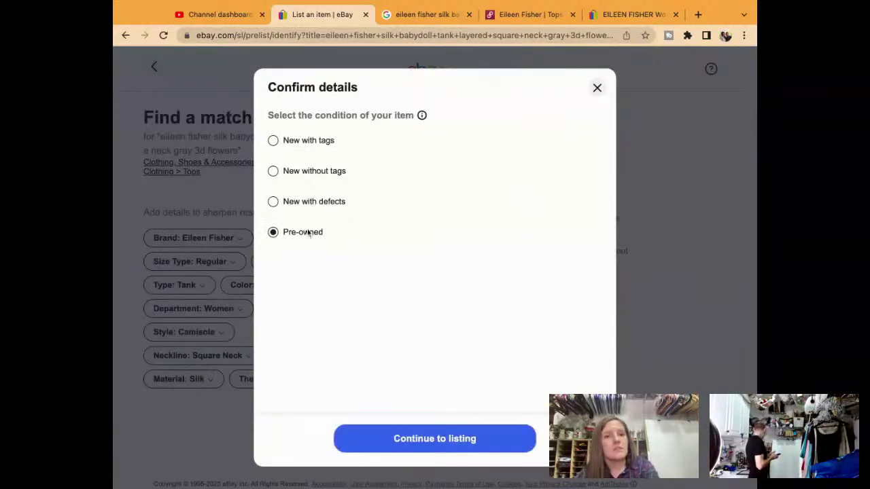
left_click(597, 89)
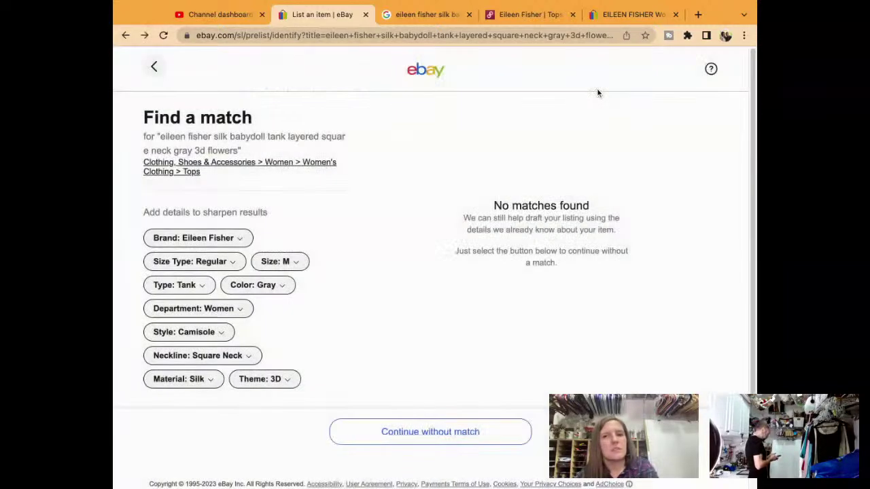
Continue without a product match, set the condition to Pre-owned and proceed to the listing form
scroll(435, 250, "down", 3)
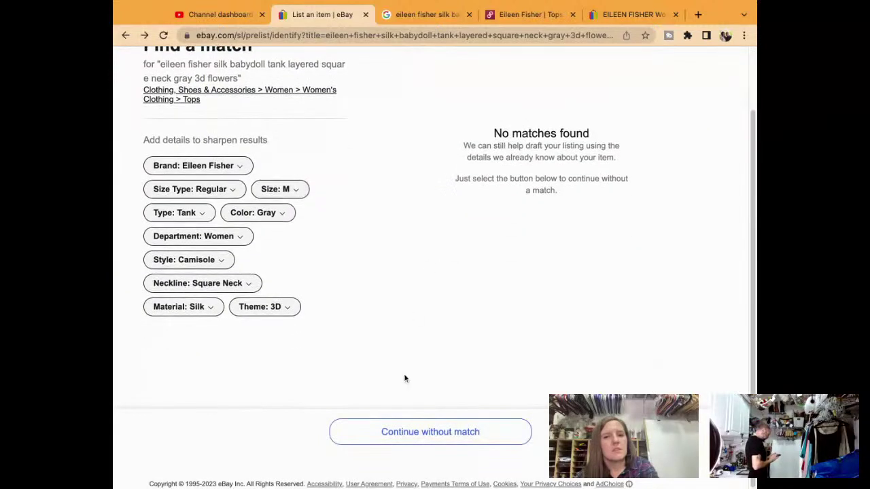
left_click(404, 430)
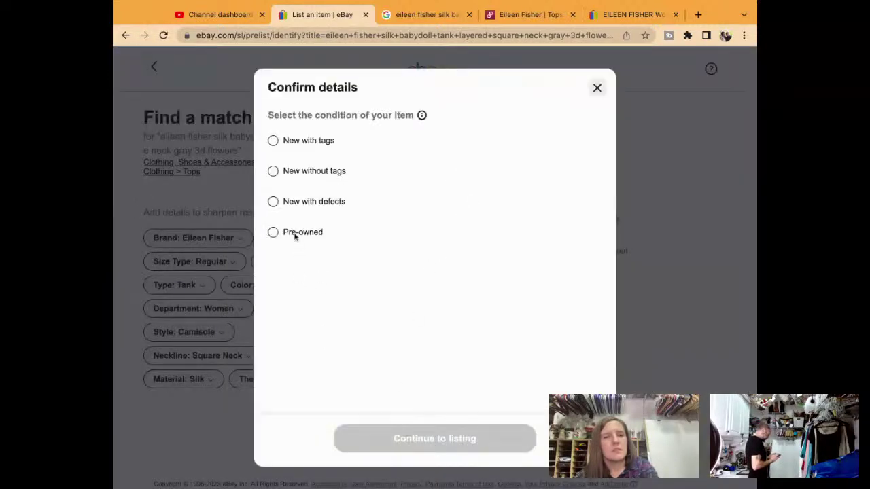
left_click(296, 234)
left_click(384, 439)
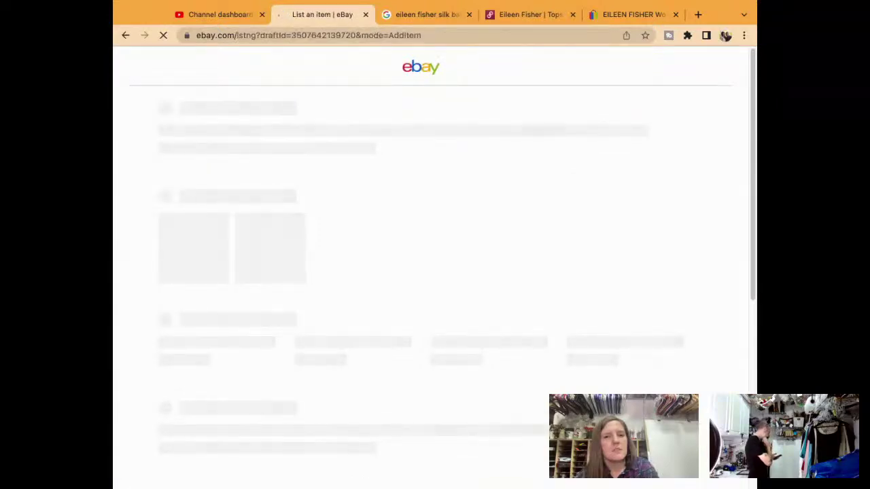
In the item title, capitalize the brand as "Eileen Fisher" and insert "Size M" right after it
scroll(384, 439, "down", 2)
scroll(430, 272, "down", 1)
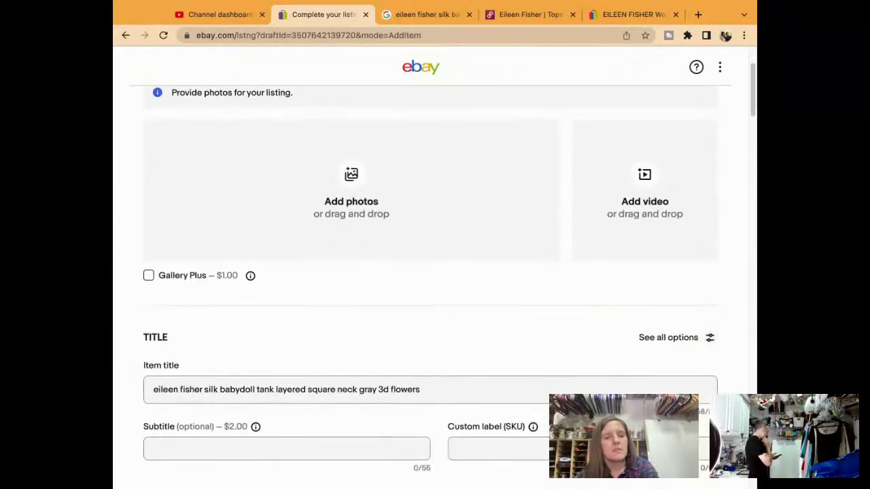
scroll(243, 367, "down", 1)
left_click(144, 340)
key("Delete")
type("E")
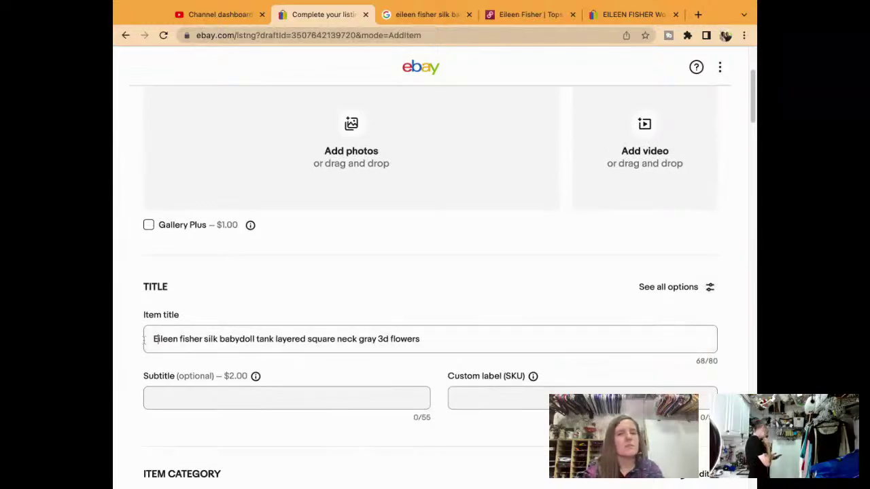
key("Right")
key("Right")
key("Right")
key("alt+shift+Right")
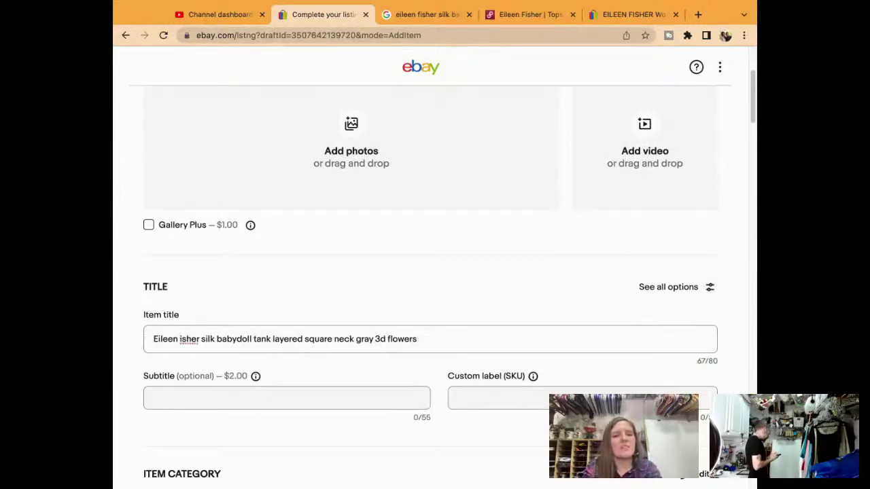
type("Fisher")
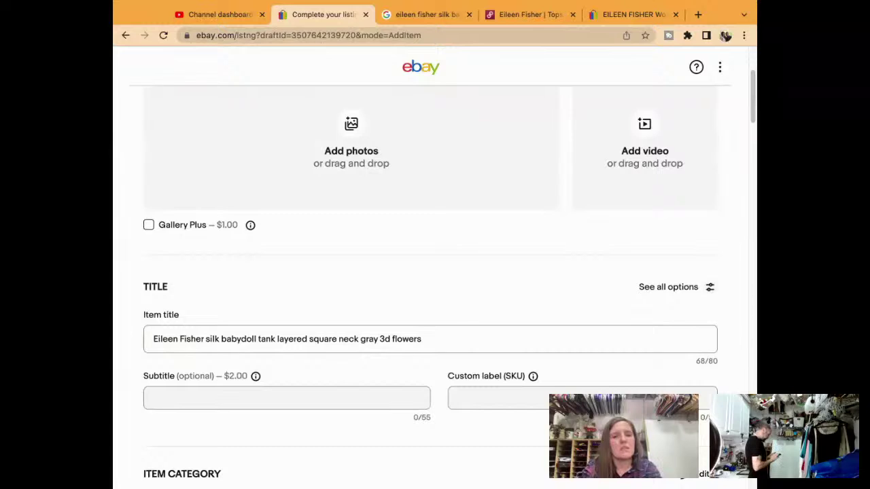
type(" Size M")
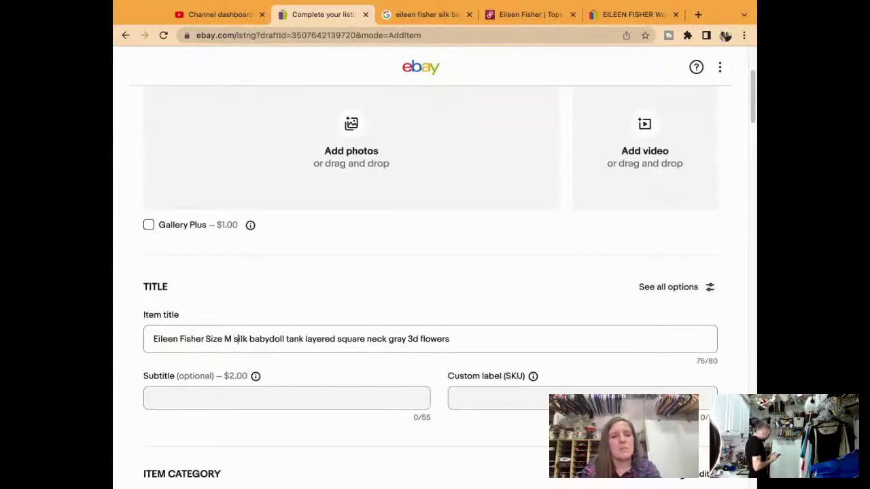
Capitalize the words "Silk Babydoll Tank Layered" in the item title
key("BackSpace")
type("S")
key("Delete")
type("B")
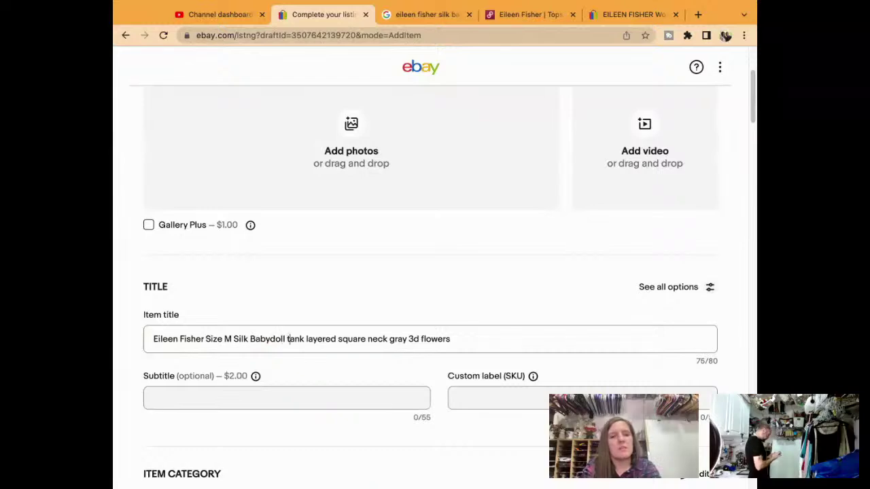
key("Delete")
type("T")
key("Delete")
type("L")
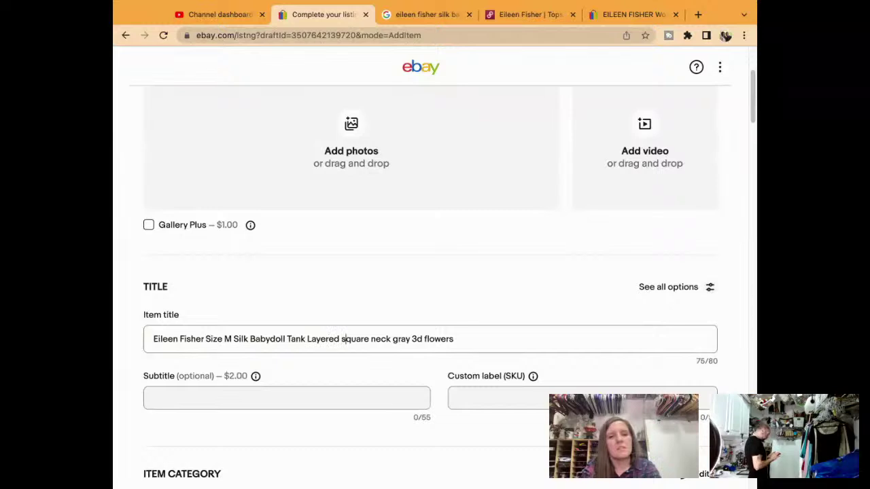
Capitalize "Square Neck Gray 3D" in the item title
key("BackSpace")
type("S")
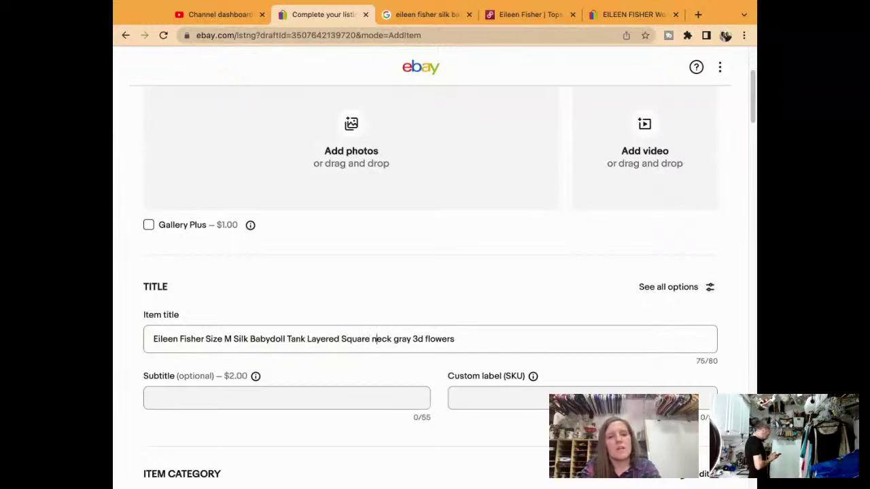
key("Delete")
type("N")
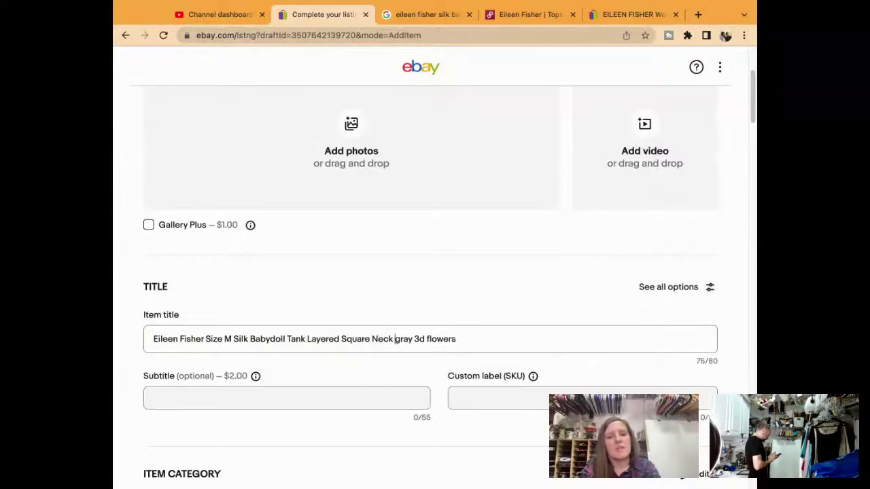
key("Delete")
type("G")
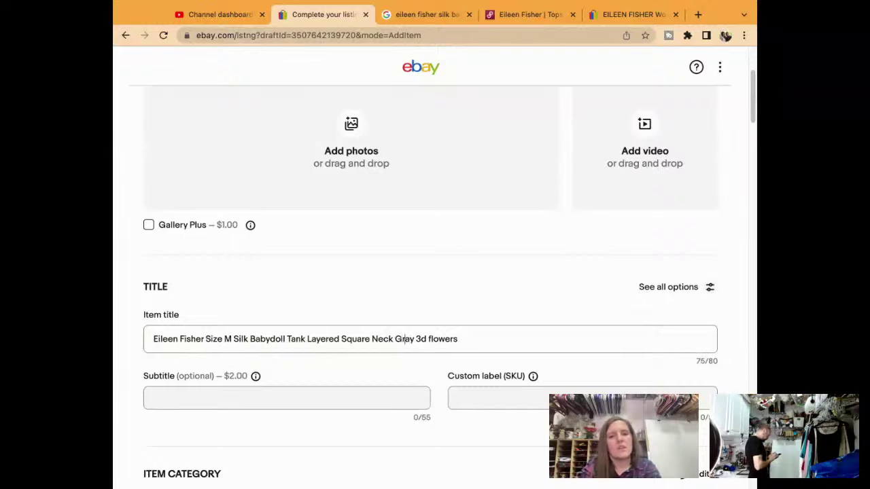
key("BackSpace")
type("D")
key("Right")
key("Right")
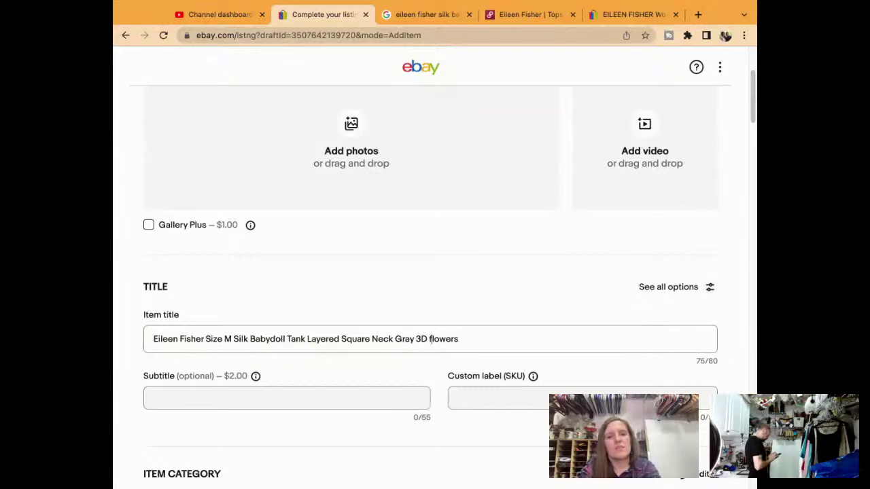
Change the last word of the item title from "flowers" to "Flower Shell"
key("Delete")
type("Flower")
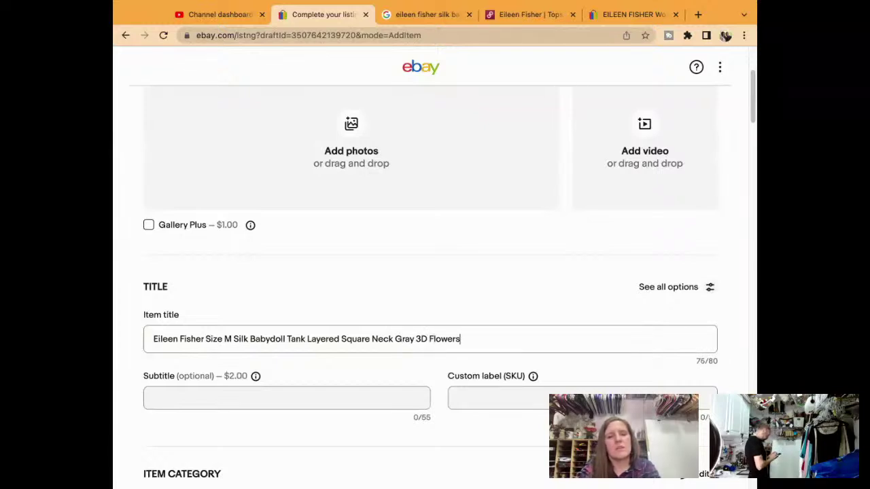
type(" Sje;;")
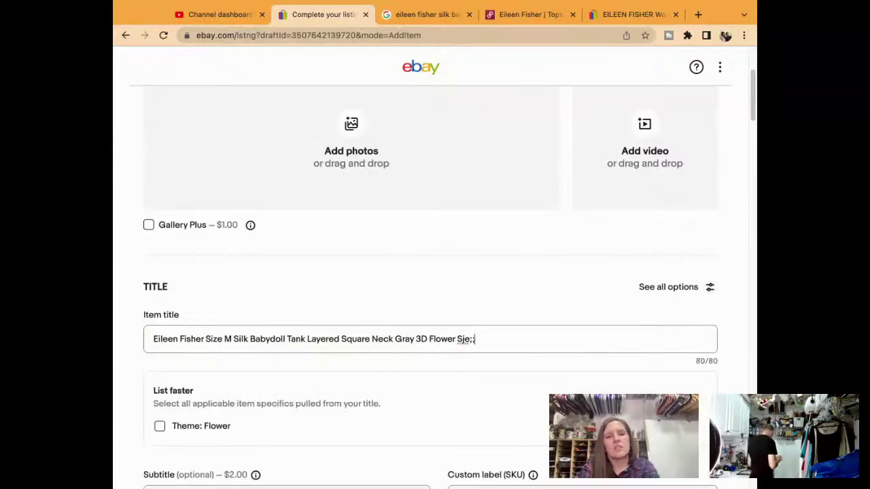
key("BackSpace")
key("BackSpace")
key("BackSpace")
key("BackSpace")
type("hell")
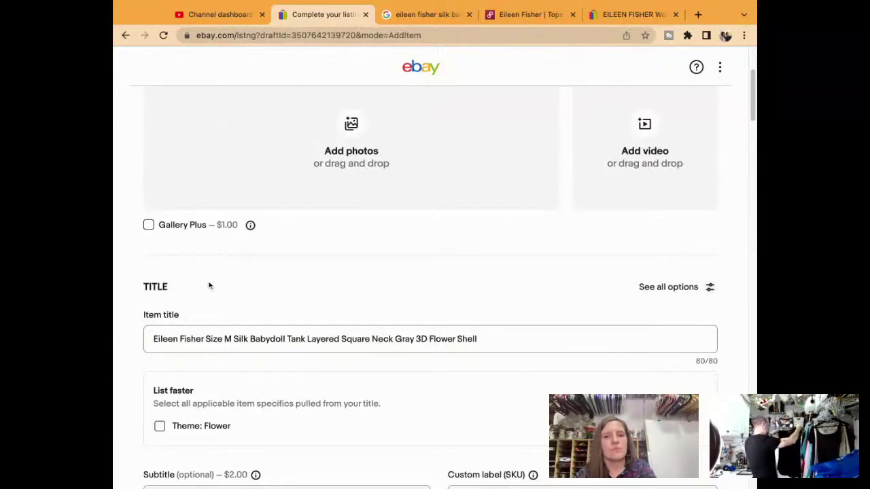
Add the eight item photos to the listing and make the full front view of the tank the main photo
scroll(295, 299, "up", 3)
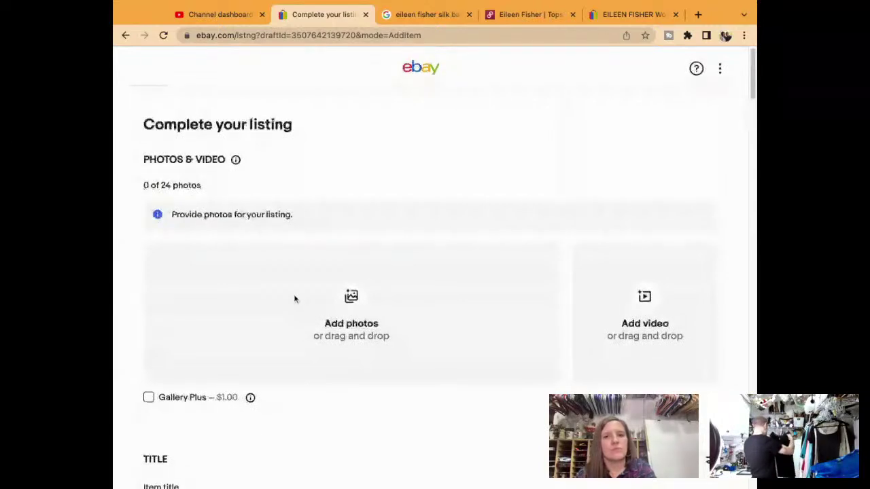
left_click_drag(295, 299, 295, 299)
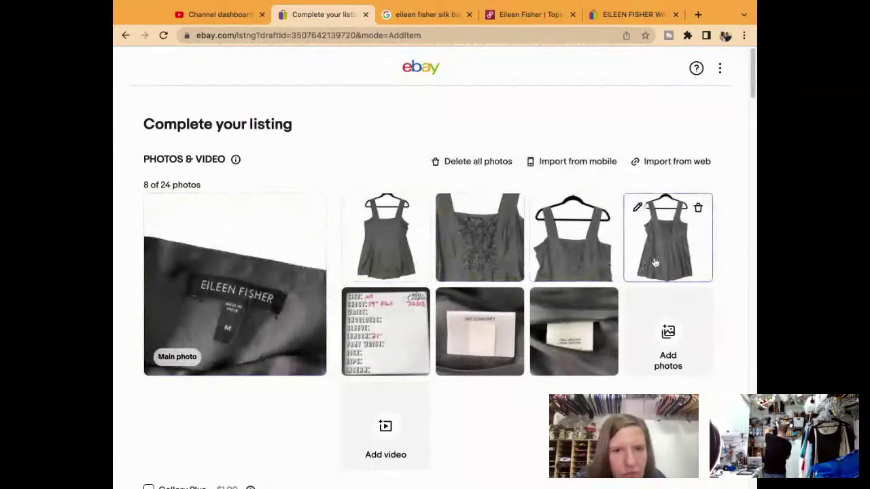
left_click_drag(666, 256, 272, 340)
Brighten the main photo by setting its brightness to 26 and save the edit
left_click(262, 341)
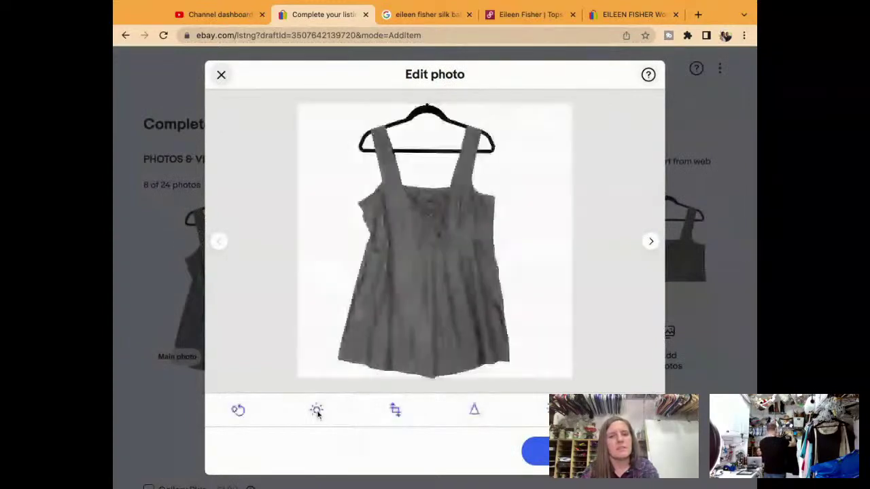
left_click(317, 412)
left_click_drag(432, 338, 435, 338)
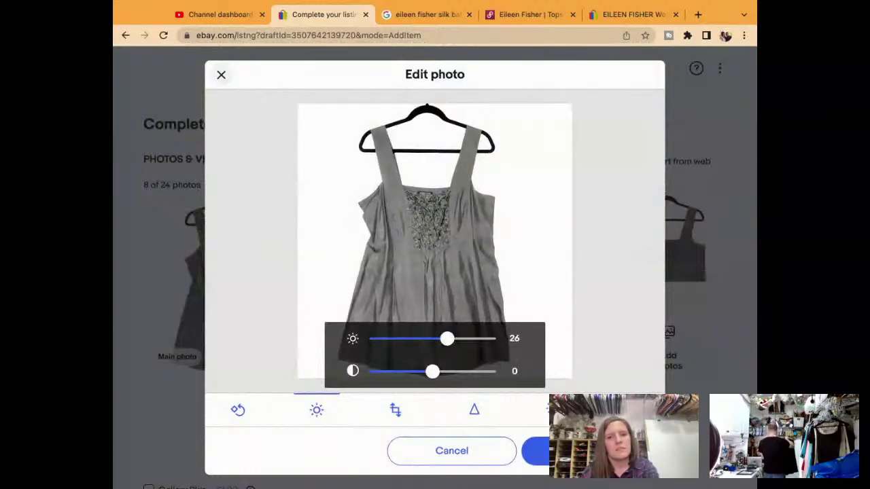
left_click(526, 454)
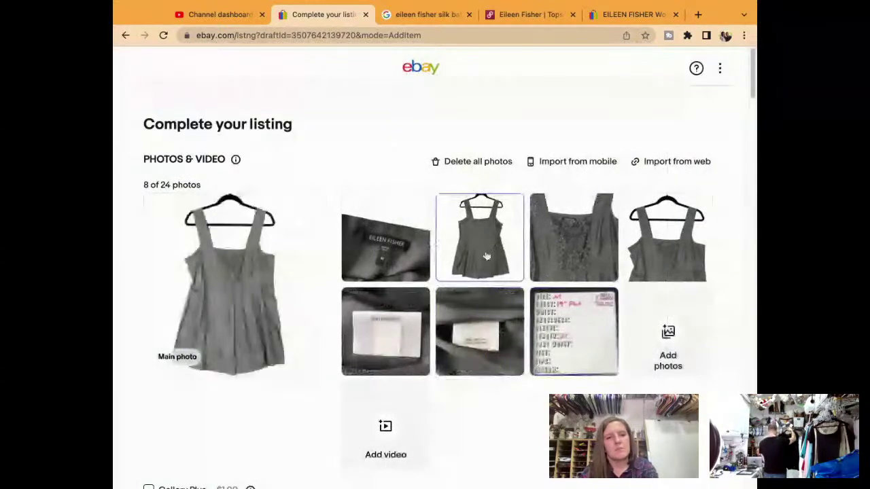
Move the full back-view photo of the tank directly after the main photo
left_click_drag(487, 256, 426, 249)
left_click(319, 290)
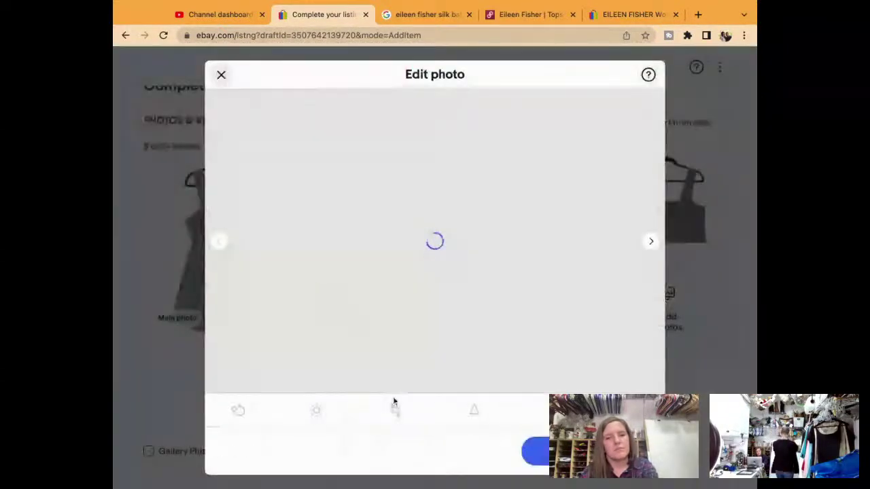
key("Escape")
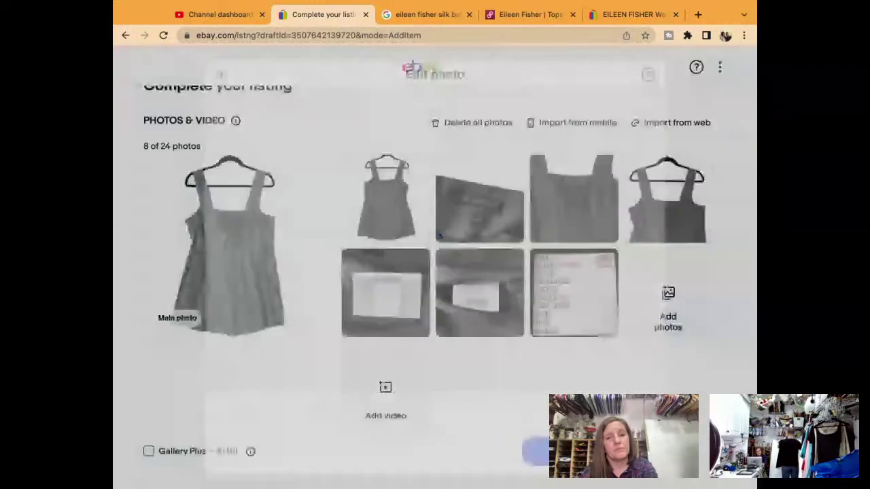
Enter 7203 as the custom label (SKU) and copy the full item title
scroll(435, 272, "down", 5)
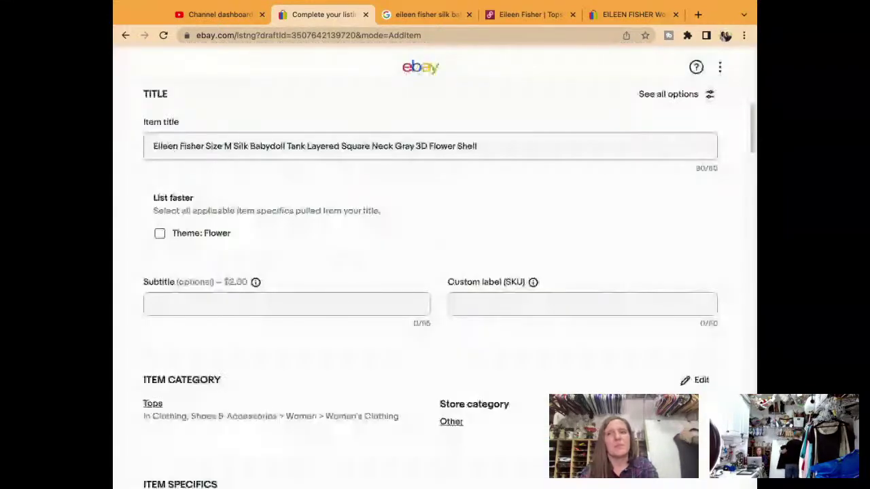
scroll(546, 310, "down", 1)
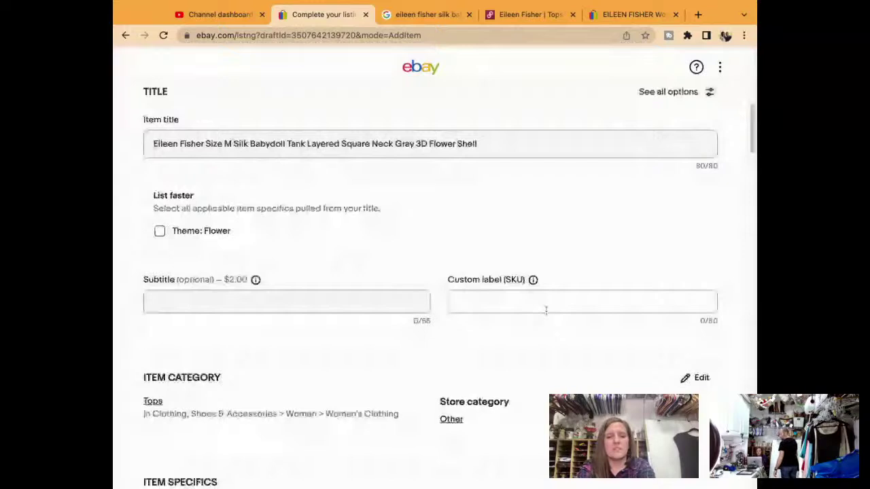
left_click(546, 310)
type("7203")
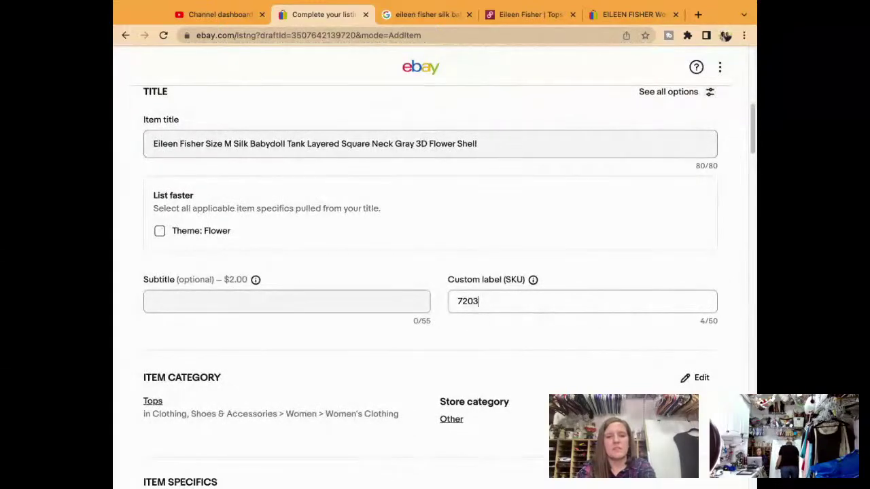
left_click(521, 144)
key("super+a")
Set the item specifics Sleeve Length to Sleeveless and Pattern to Solid
scroll(521, 144, "down", 10)
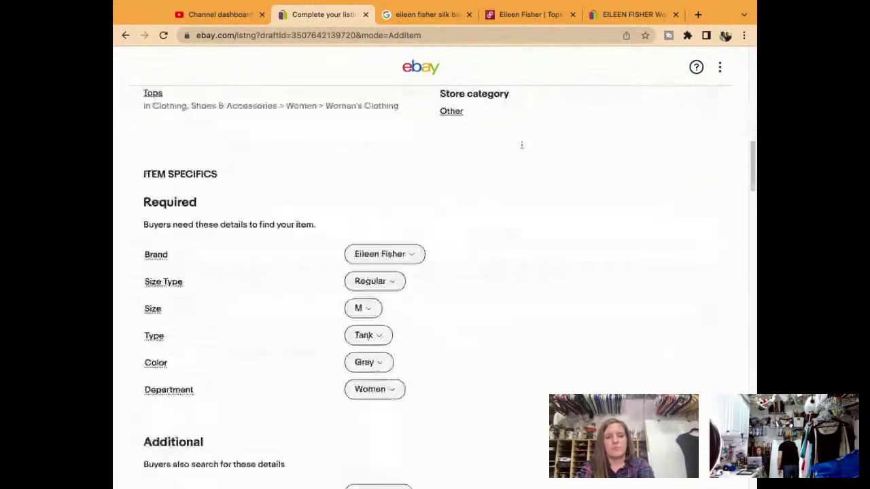
scroll(521, 144, "down", 5)
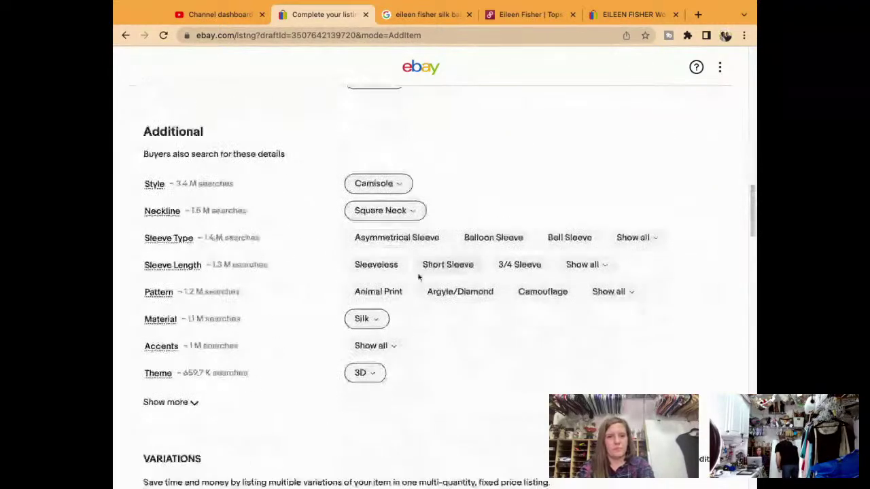
left_click(631, 292)
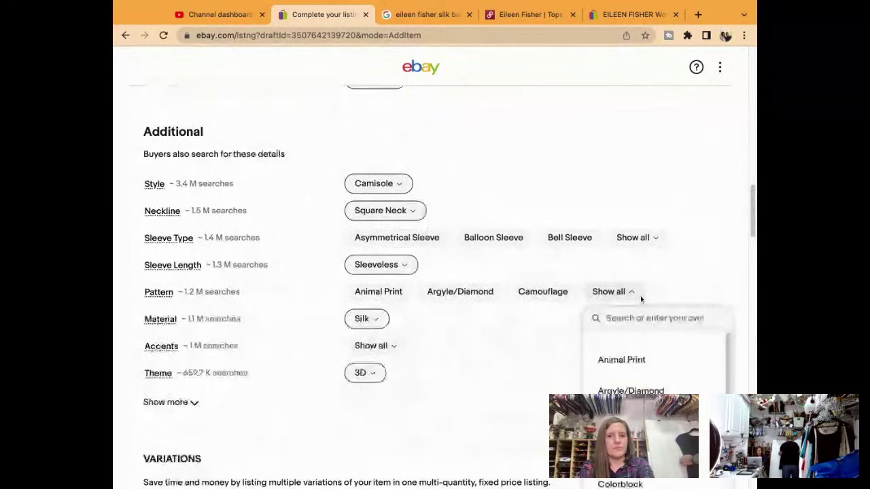
type("aolid")
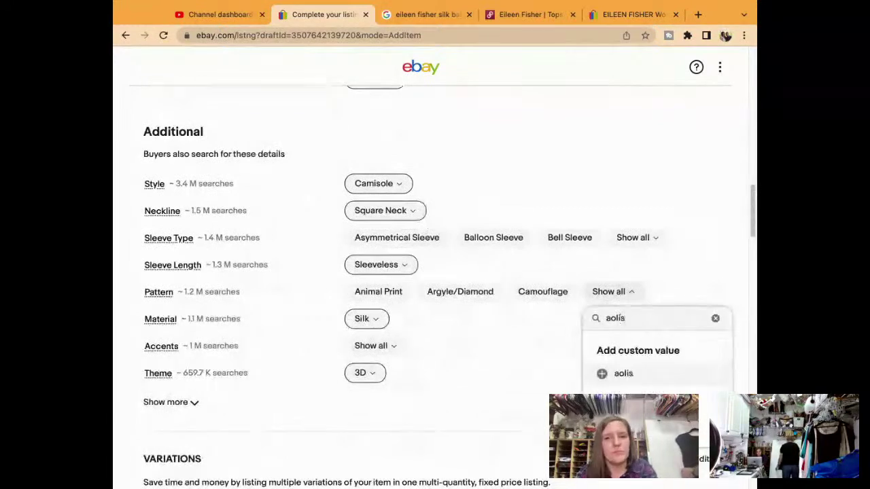
key("BackSpace")
key("BackSpace")
key("BackSpace")
key("BackSpace")
key("BackSpace")
type("solid")
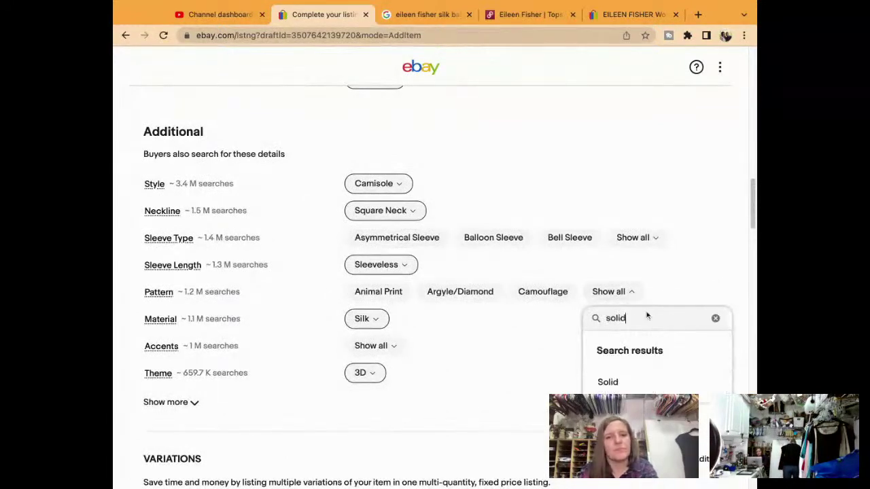
left_click(641, 390)
Expand the additional item specifics and set Features to Breathable
left_click(184, 402)
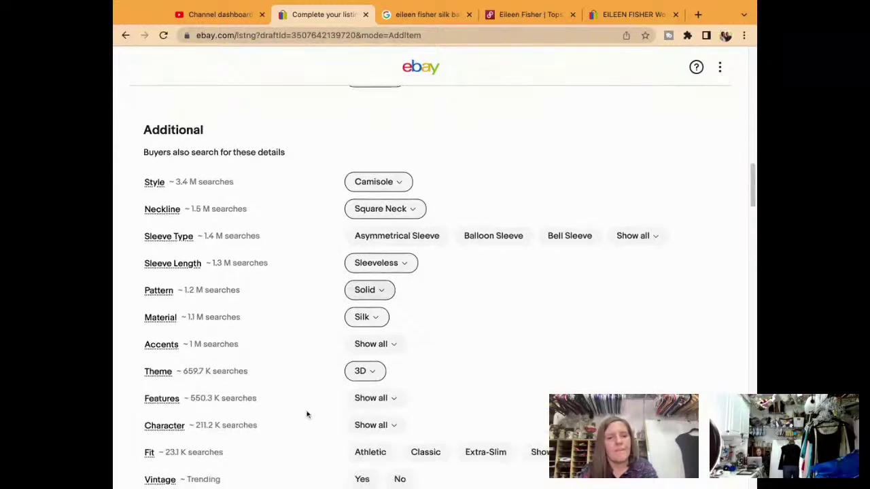
scroll(307, 413, "down", 1)
left_click(371, 328)
scroll(367, 327, "down", 3)
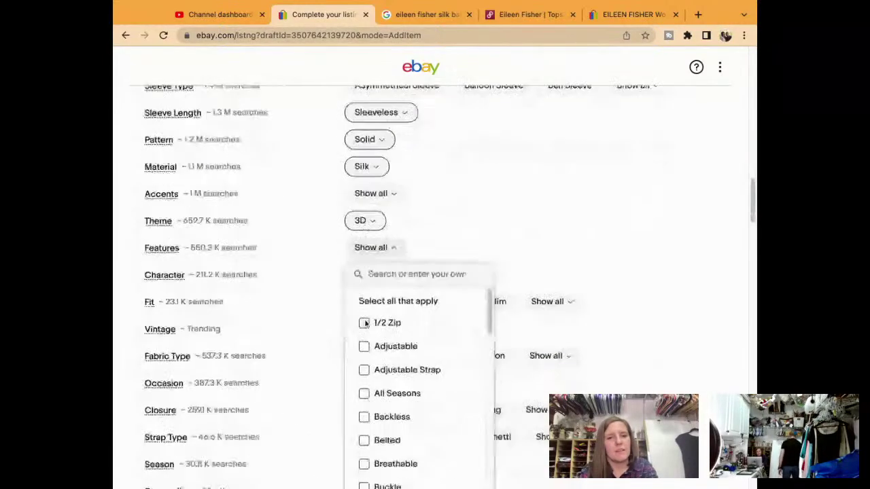
scroll(365, 324, "down", 4)
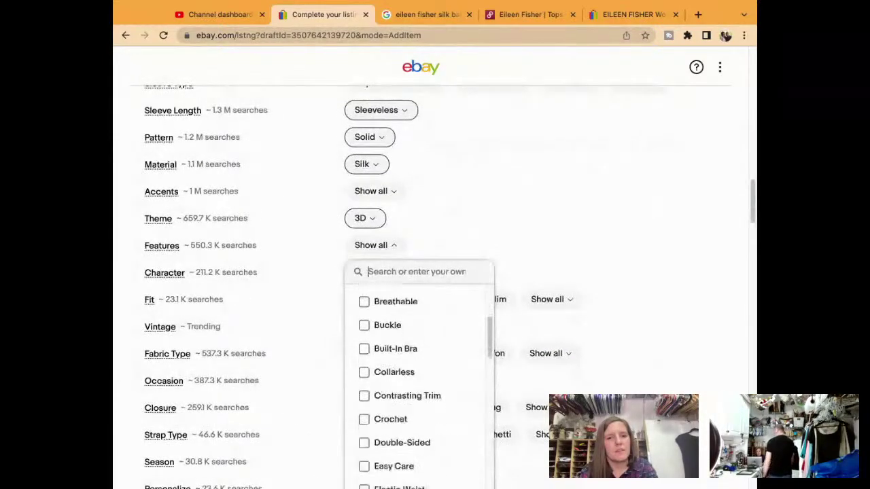
left_click(364, 295)
left_click(557, 215)
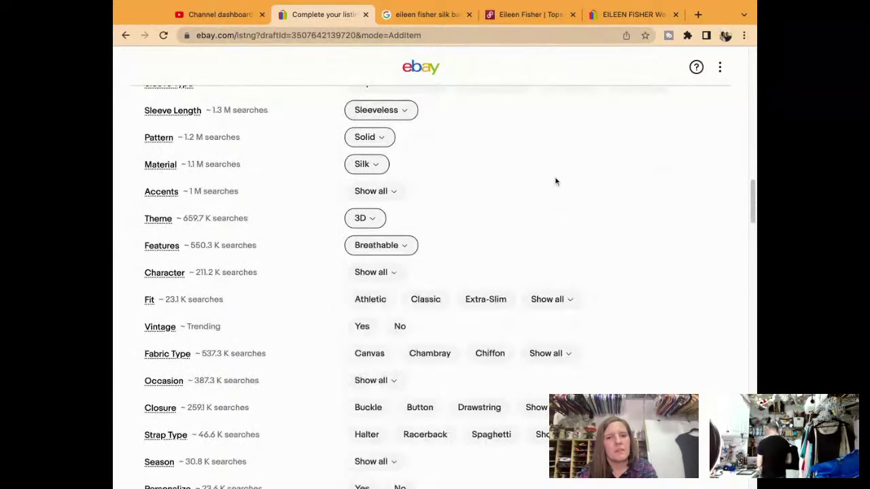
Set the item's Fit to Classic and Vintage to No
scroll(555, 182, "down", 1)
scroll(544, 182, "down", 3)
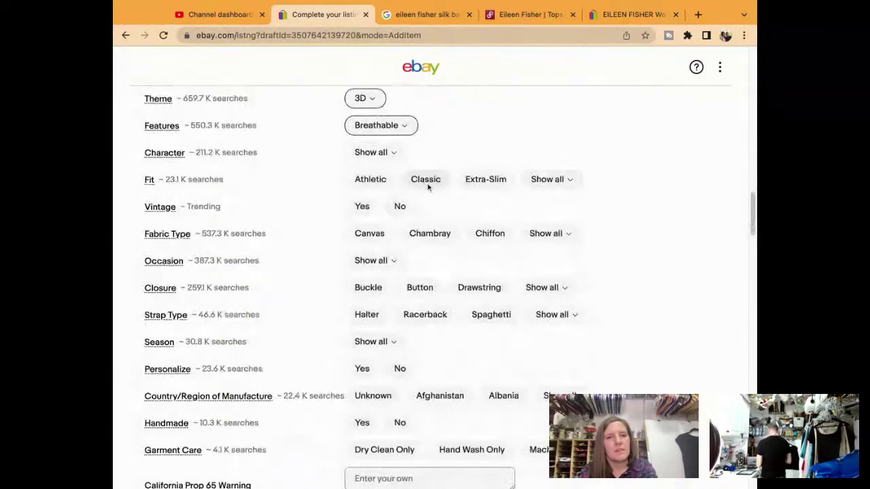
left_click(426, 181)
left_click(400, 206)
Set the Fabric Type to Woven and the Closure to Zip
left_click(539, 235)
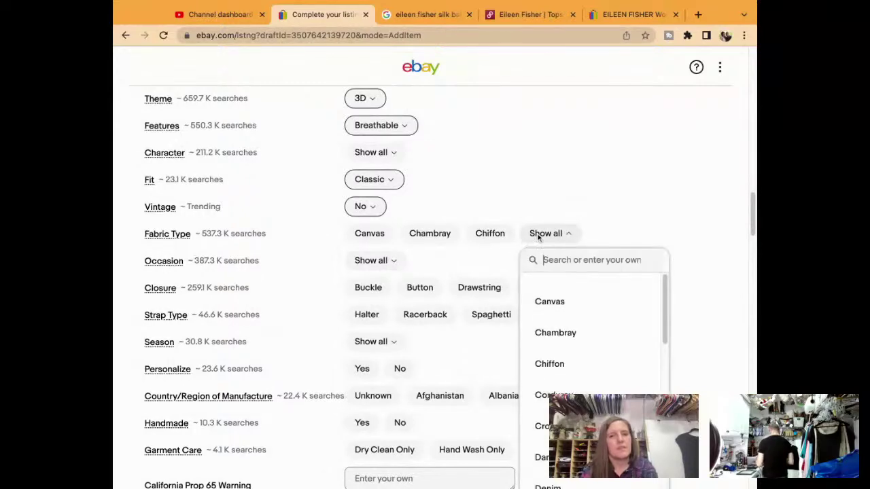
type("woven")
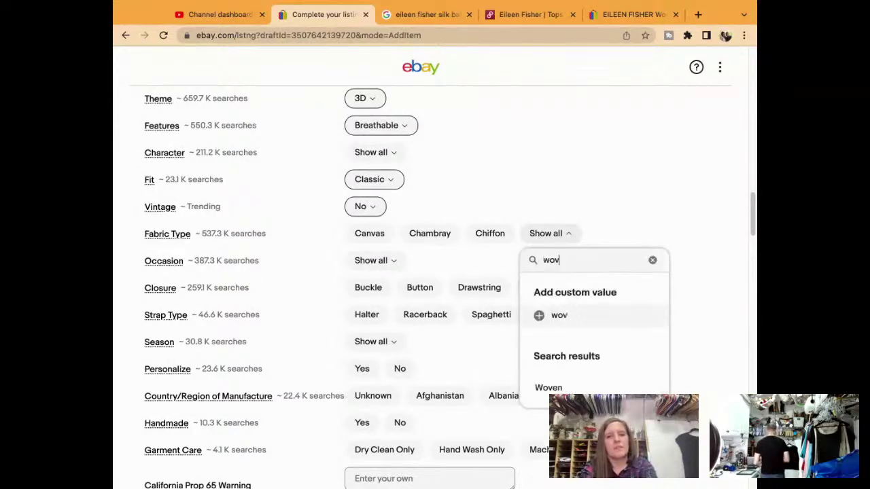
left_click(543, 324)
scroll(517, 292, "down", 2)
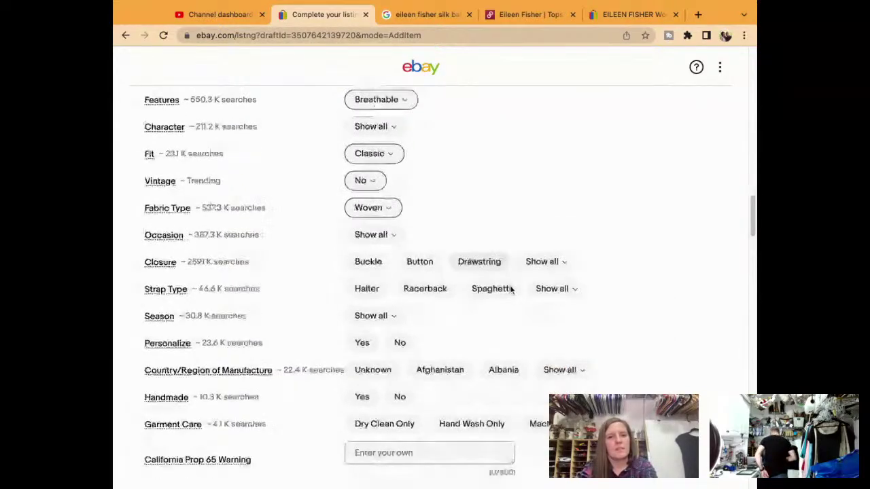
left_click(544, 255)
type("zip")
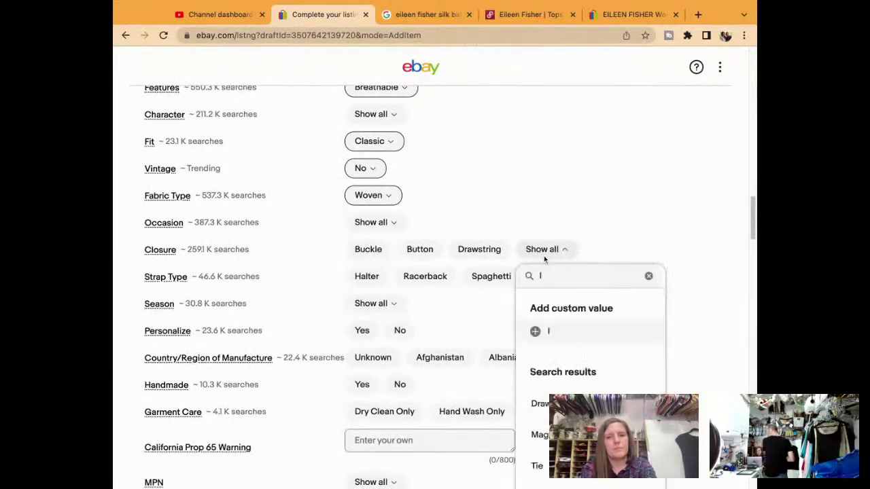
left_click(569, 347)
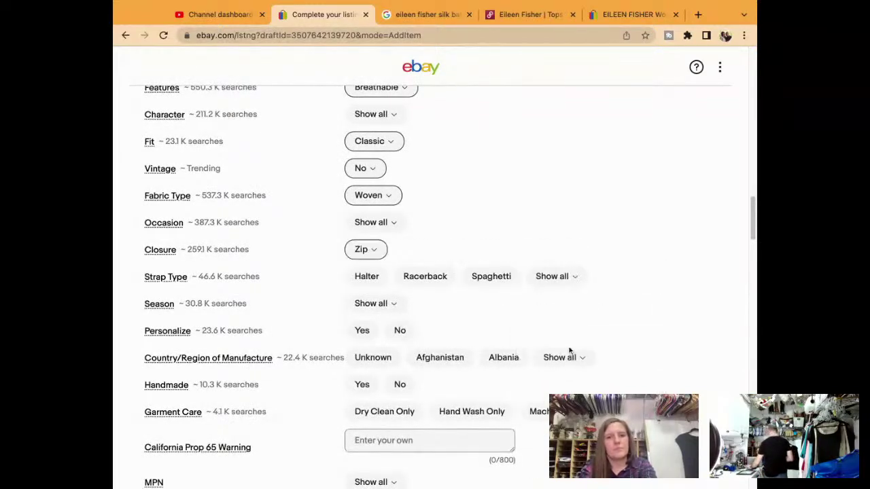
Select Spring, Summer and Fall as the item's seasons
left_click(400, 306)
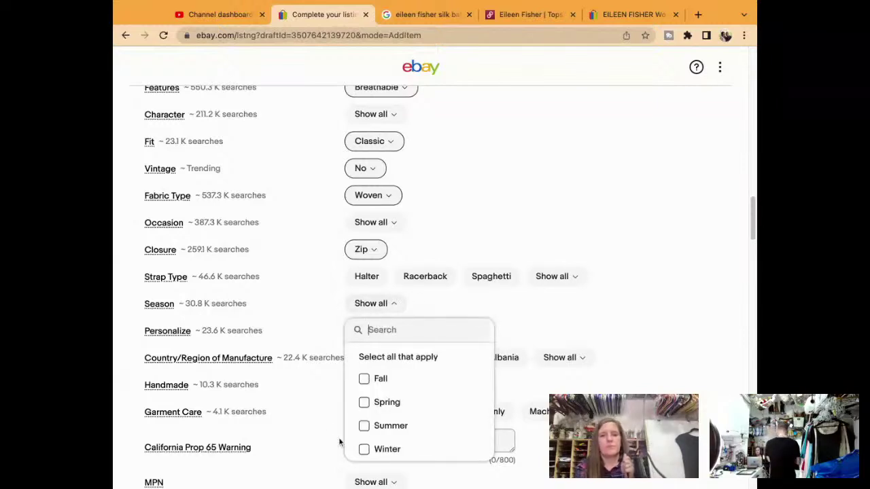
left_click(365, 403)
scroll(367, 422, "down", 2)
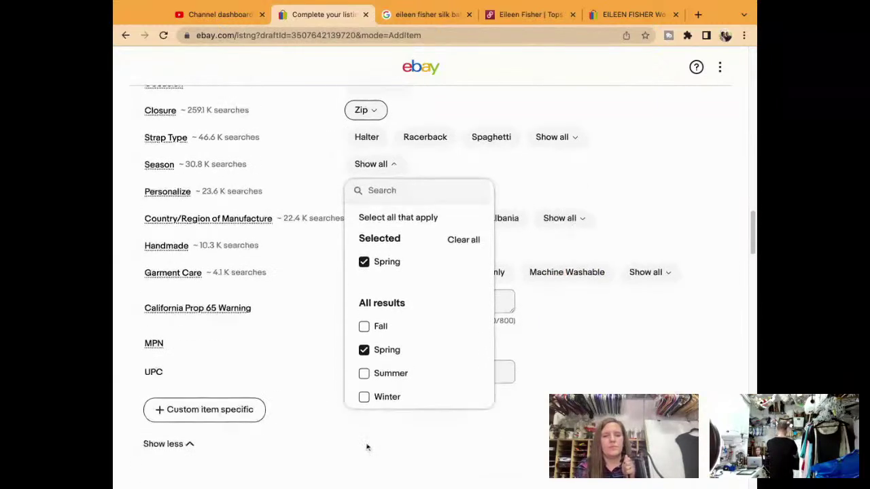
left_click(364, 373)
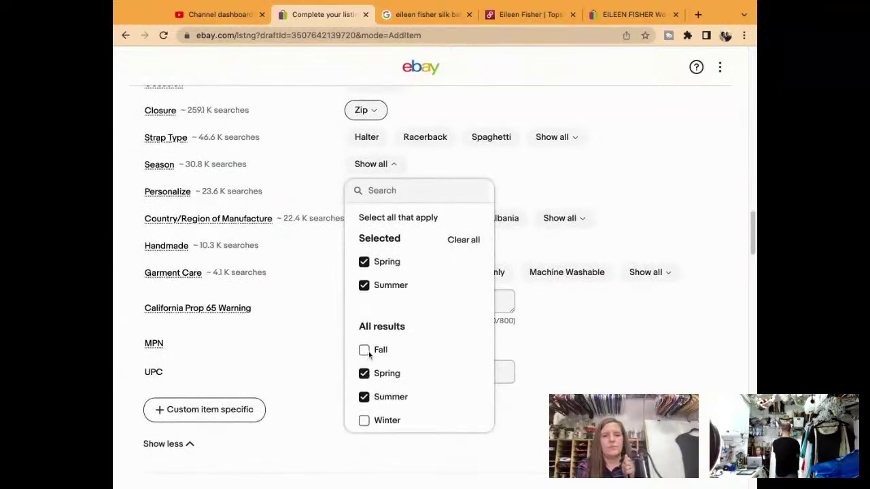
left_click(365, 350)
left_click(537, 373)
Set both Personalize and Handmade to No in the item specifics
scroll(536, 374, "down", 1)
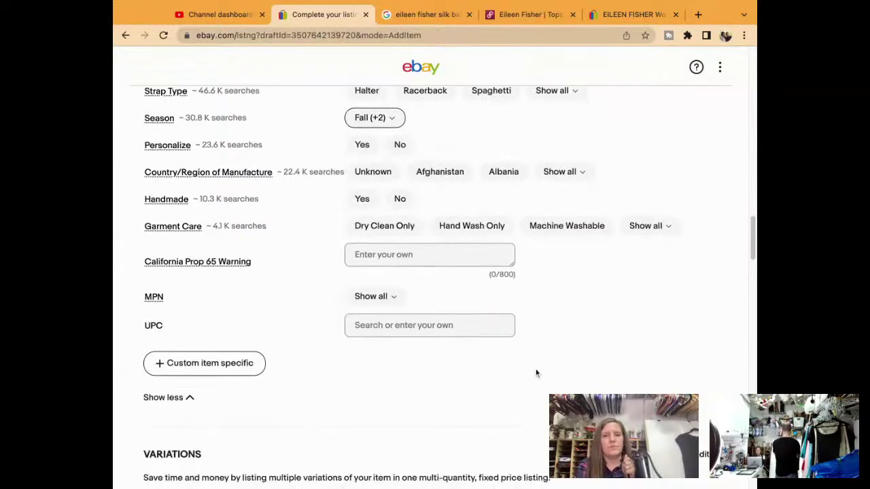
scroll(536, 373, "down", 1)
left_click(400, 104)
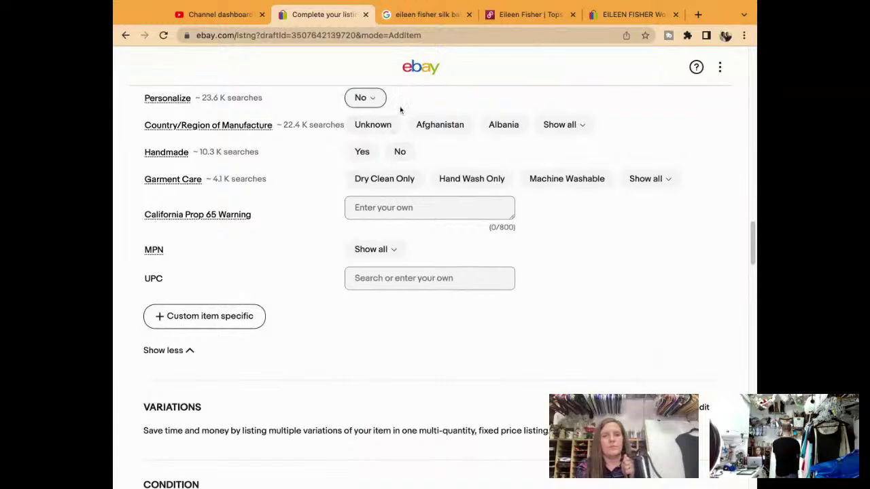
left_click(399, 152)
Fill the condition description with "Excellent Pre-Owned Condition", "No Rips, Stains, or Tears" and "Please See Detailed Measurements in the Photos."
scroll(407, 189, "down", 5)
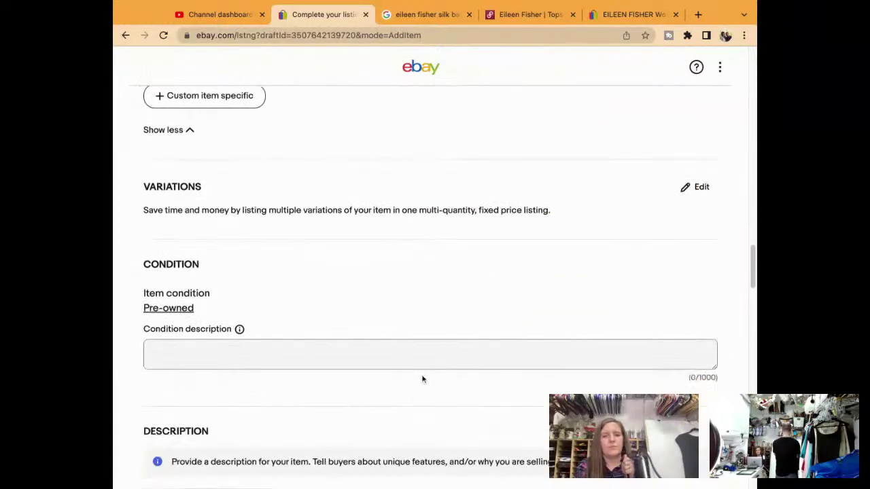
left_click(414, 367)
type("excellent Pre-Owned Condition")
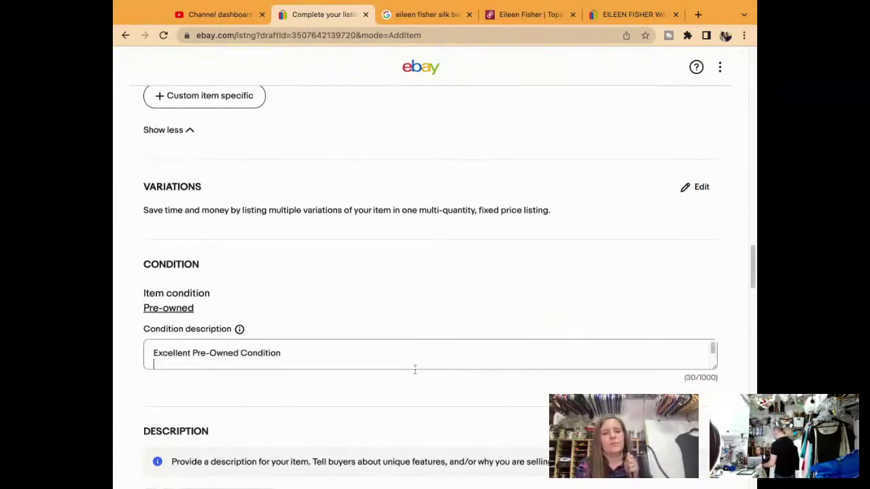
key("Return")
type("n$")
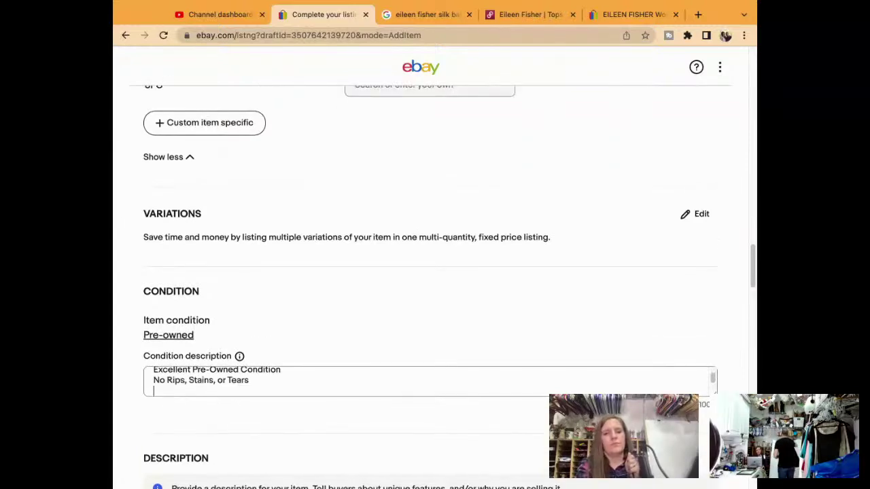
type("m")
type("$")
Paste the title "Eileen Fisher Size M Silk Babydoll Tank Layered Square Neck Gray 3D Flower Shell" into the item description
scroll(431, 306, "down", 3)
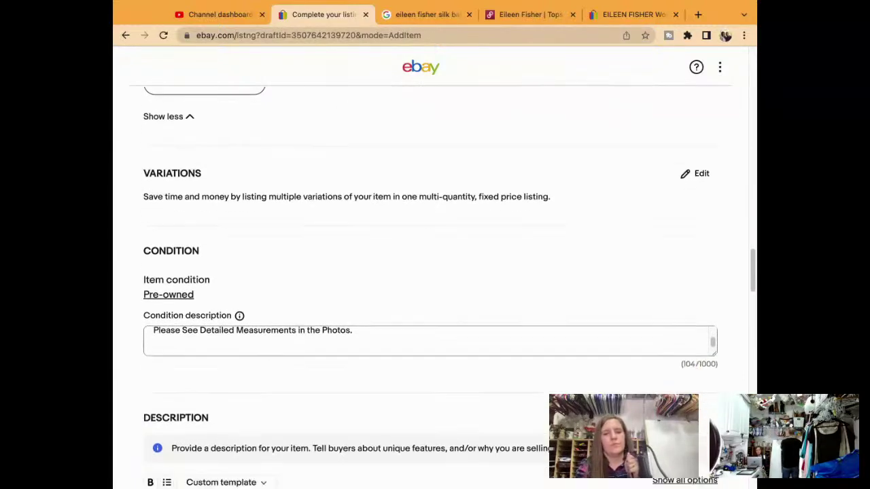
left_click(392, 376)
type("Eileen Fisher Size M Silk Babydoll Tank Layered Square Neck Gray 3D Flower Shell")
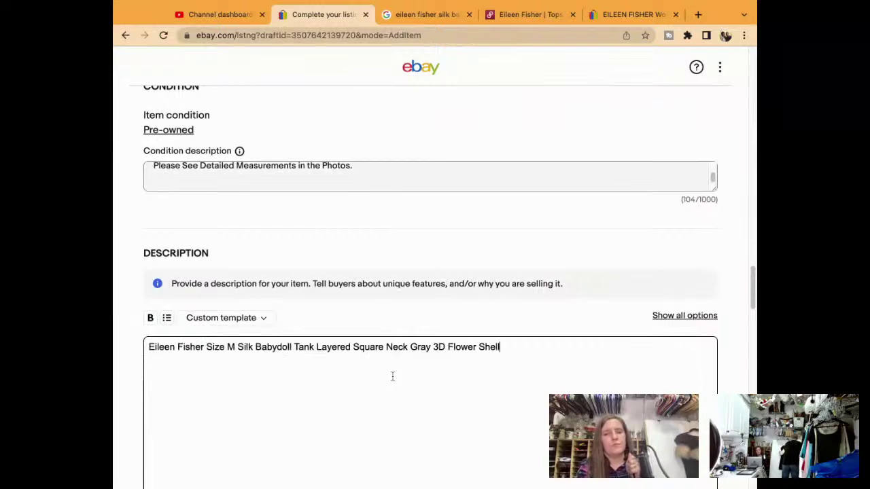
Add the lines "Excellent Pre-Owned Condition" and "No Rips, Stains, or Tears" plus the measurements note below the title in the item description
key("Return")
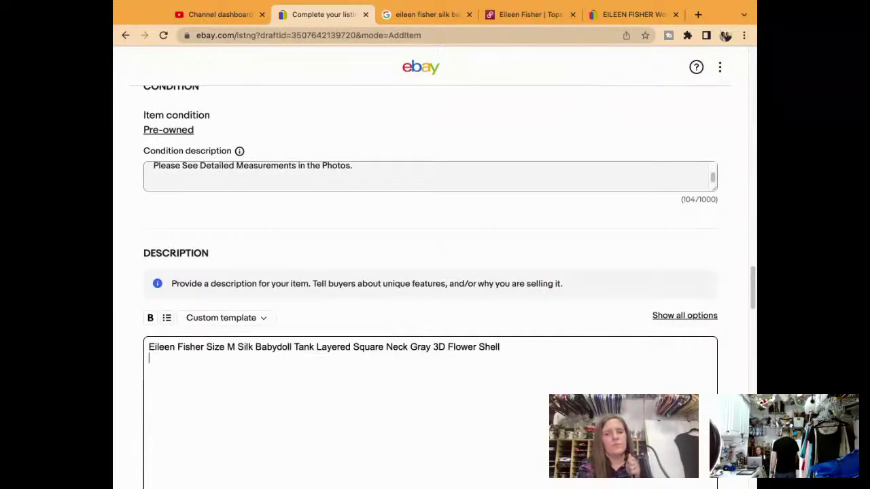
type("e$n")
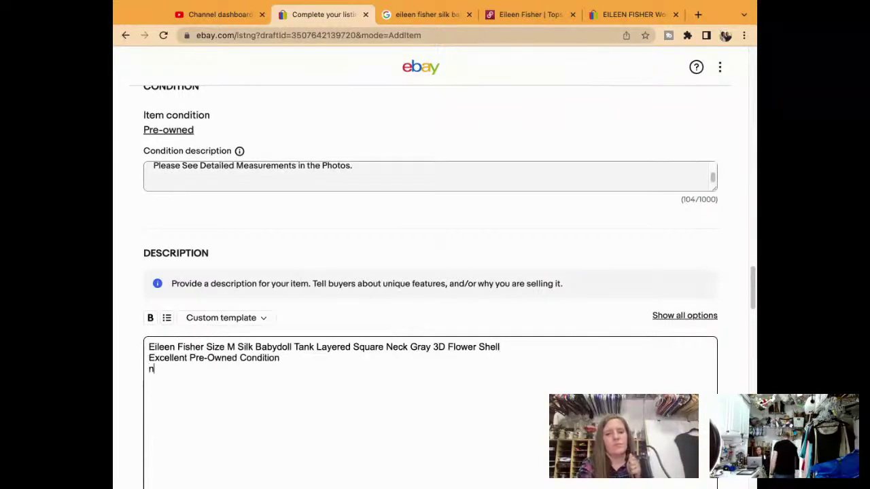
type("$m")
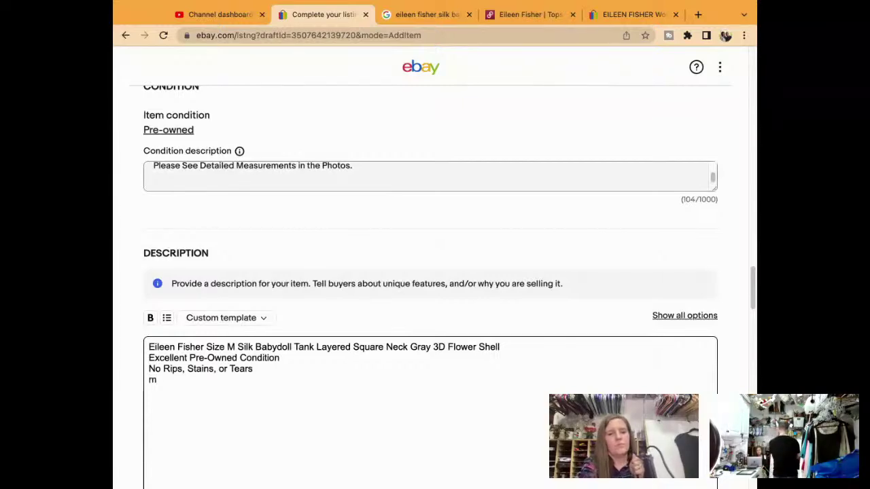
type("$")
Enter 39.9 as the Buy It Now price in dollars
scroll(431, 272, "down", 2)
scroll(430, 285, "down", 10)
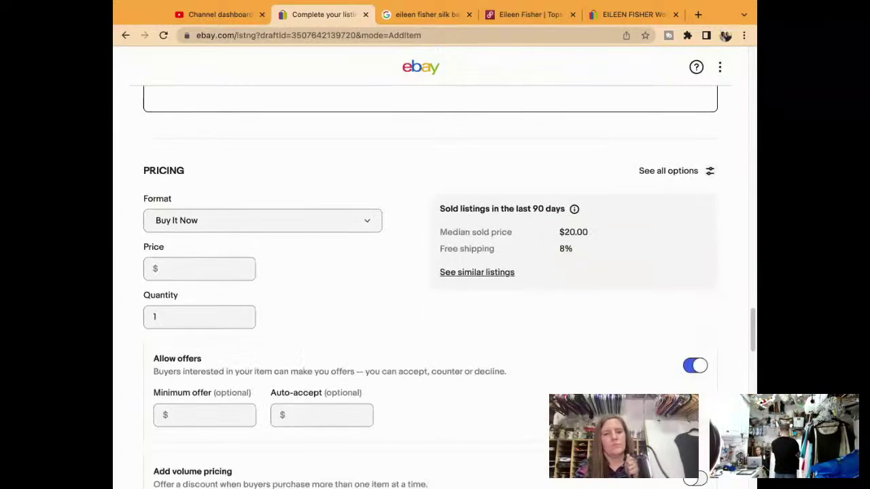
left_click(187, 141)
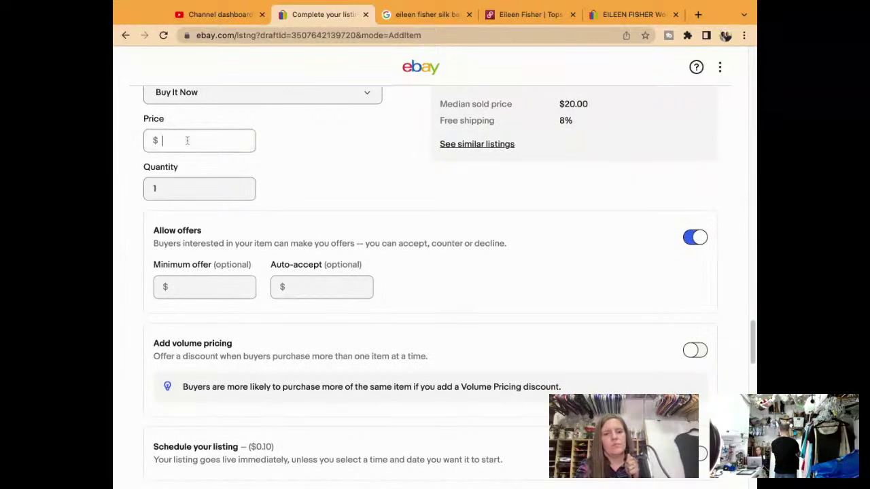
type("39.94")
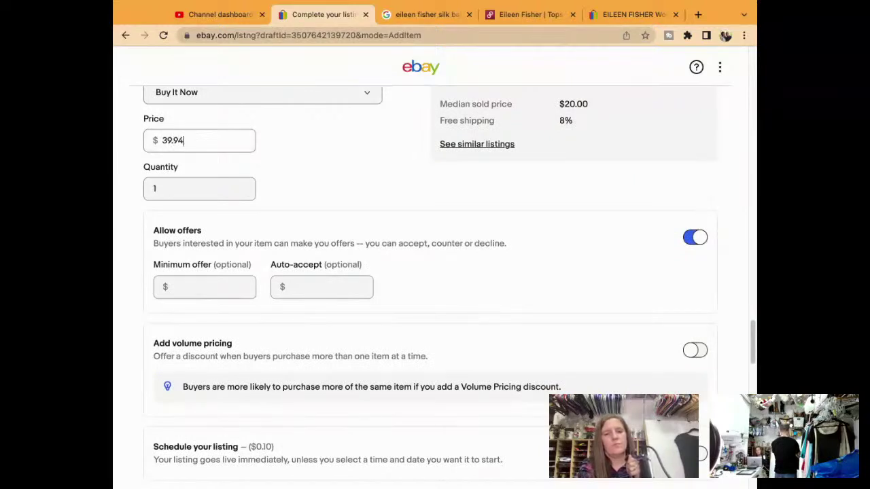
key("BackSpace")
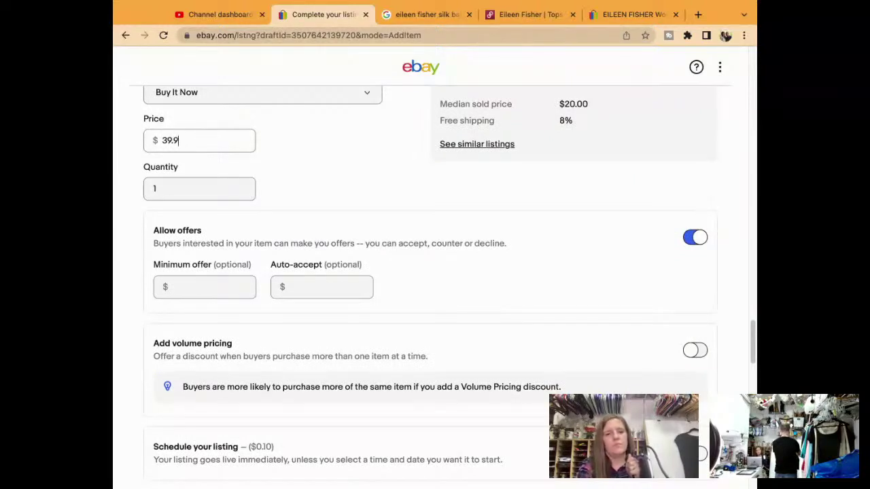
Set the return policy to MAIN RETURNS in the listing's preference settings and save them
scroll(435, 272, "down", 2)
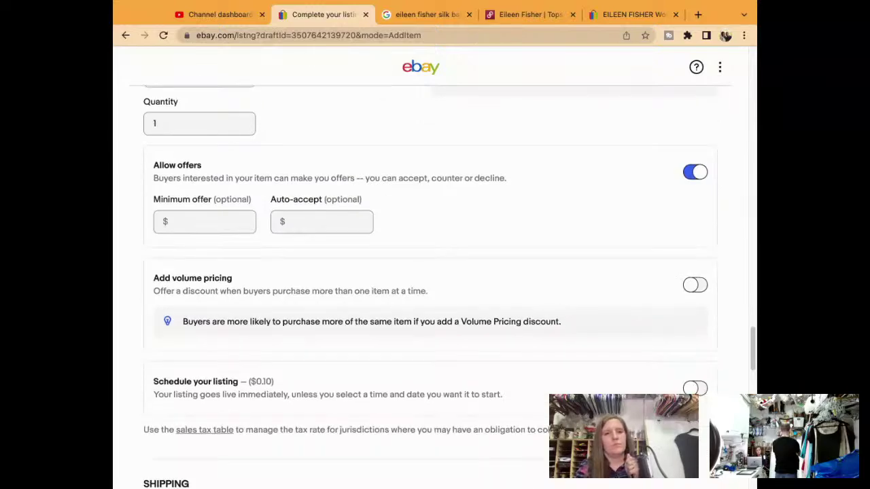
scroll(435, 272, "down", 10)
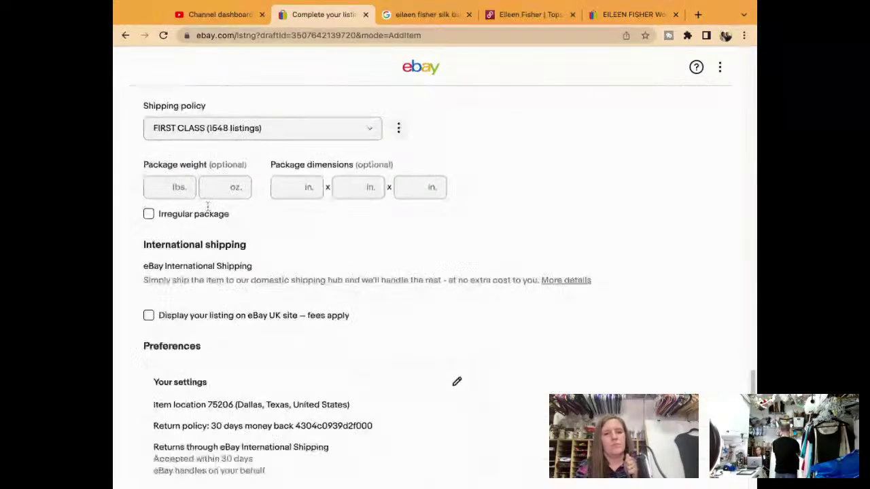
left_click(456, 380)
left_click(359, 311)
left_click(360, 330)
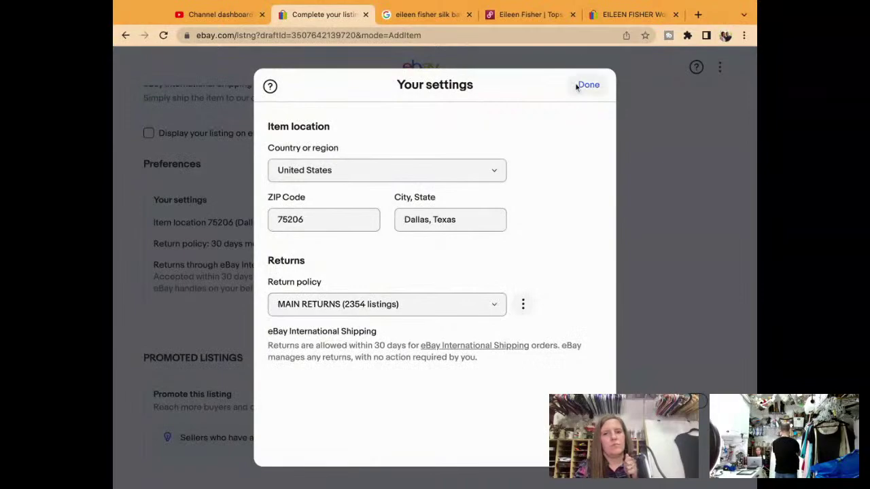
left_click(575, 83)
Publish the gray silk tank listing and close its confirmation
scroll(575, 82, "down", 10)
left_click(458, 300)
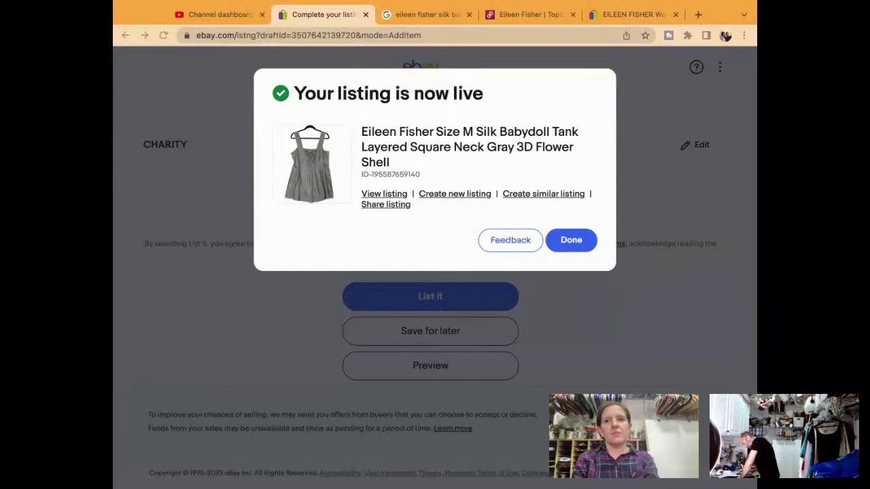
left_click(575, 241)
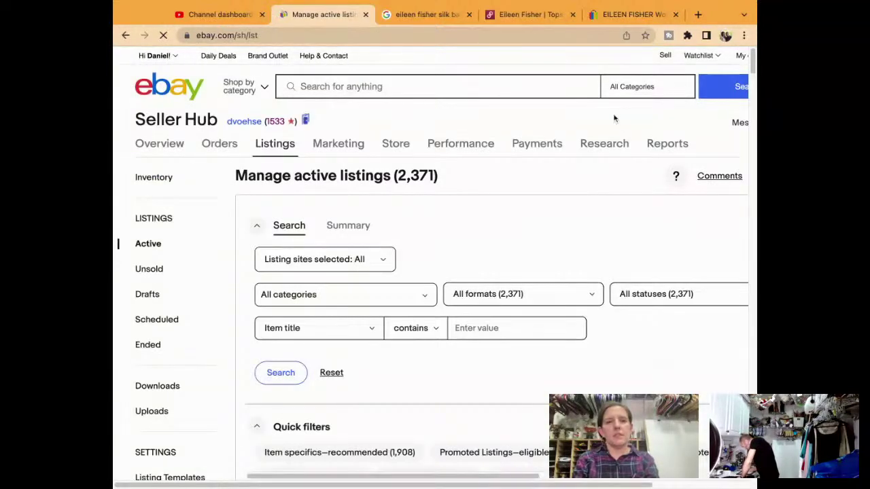
Search all of eBay for "eileen fisher sleeveless silk keyhole top"
left_click(569, 83)
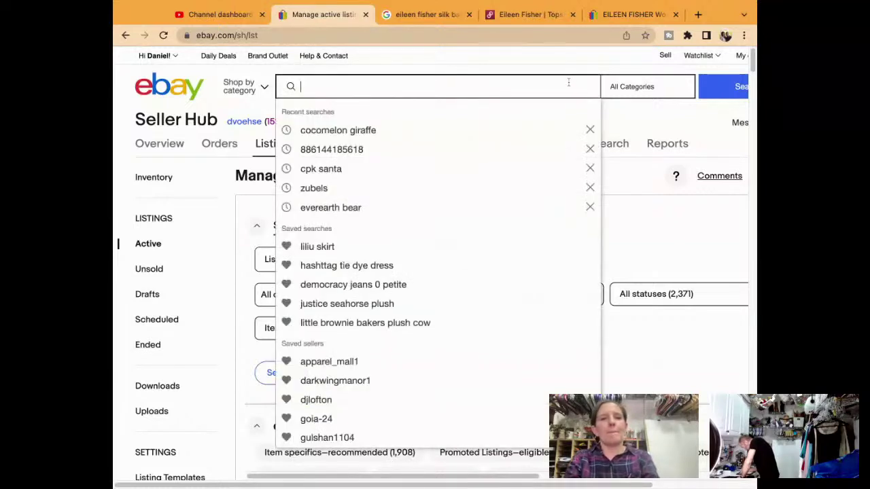
type("eileen fisher ")
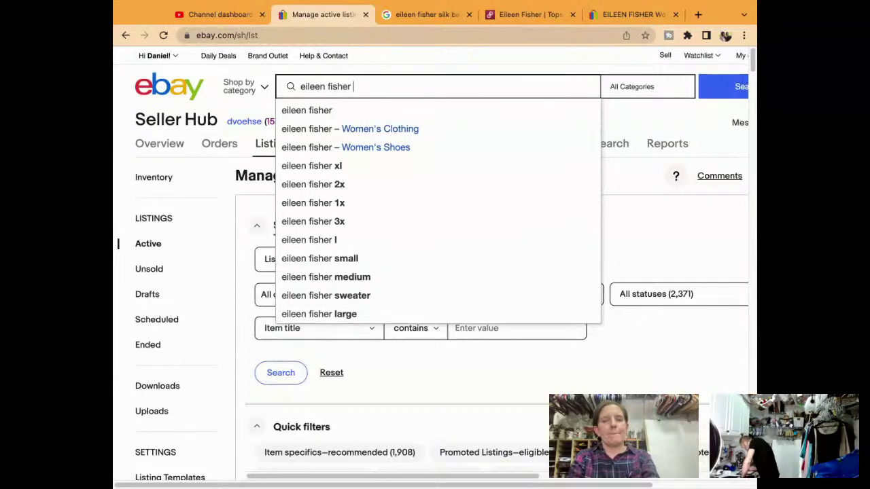
type("sleeveles")
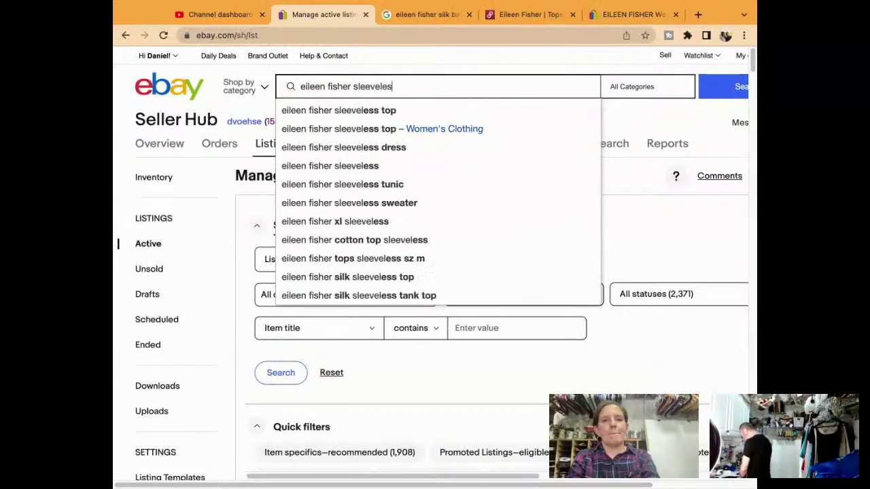
type("s silk t")
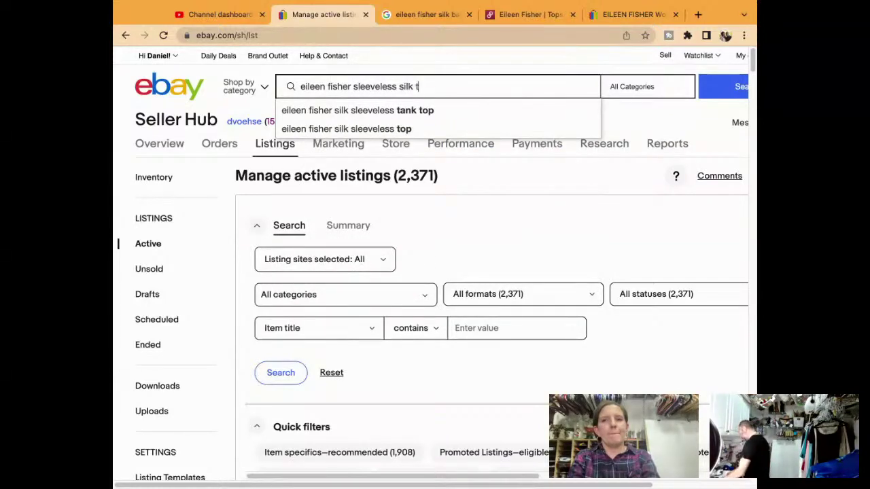
key("BackSpace")
type("key")
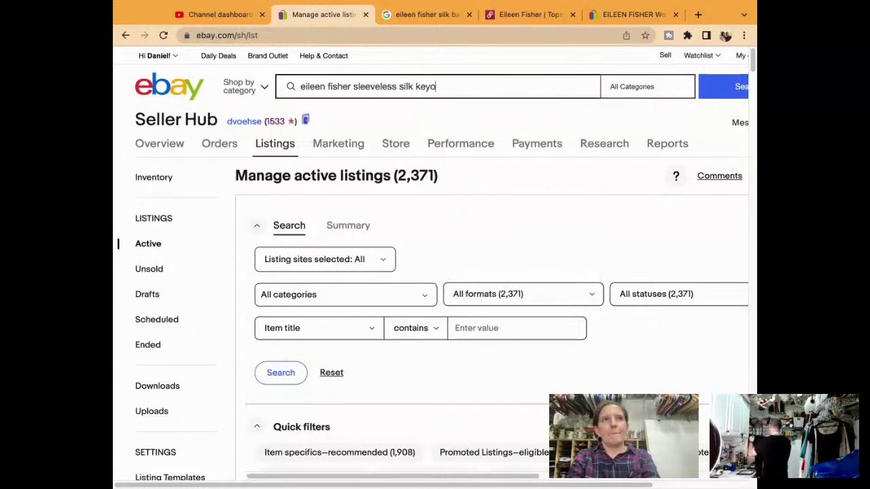
type("hole top")
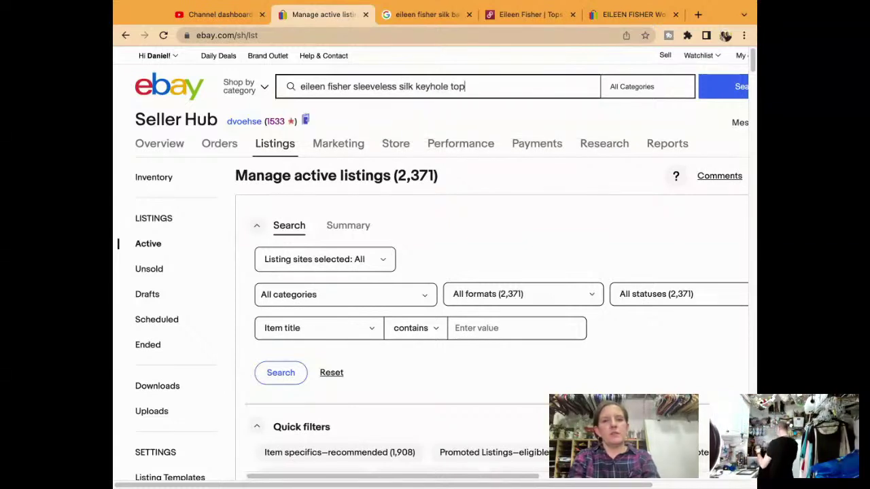
key("Return")
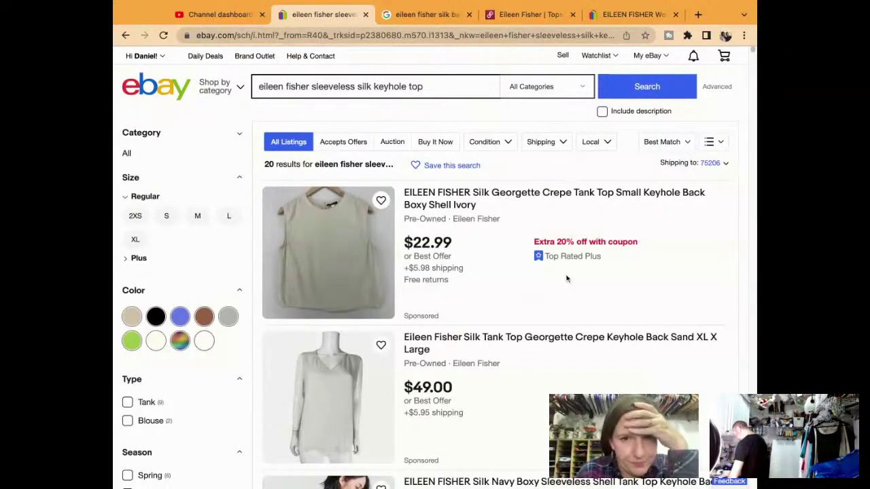
Open the navy boxy sleeveless silk shell tank listing from the results and examine its front and keyhole-back photos
scroll(567, 279, "down", 1)
scroll(423, 267, "down", 6)
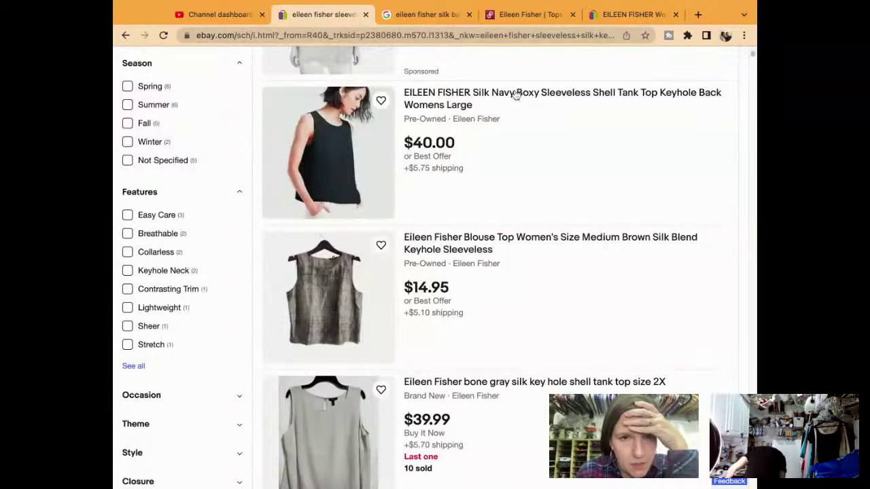
left_click(344, 148)
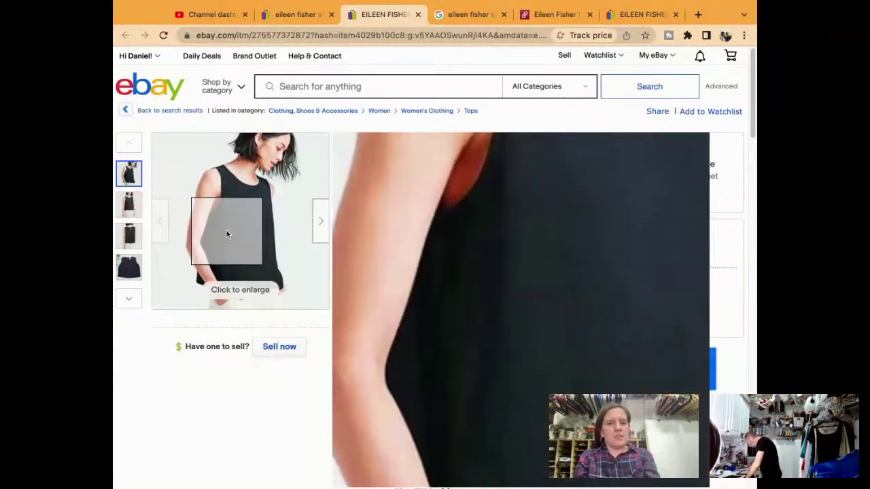
middle_click(227, 235)
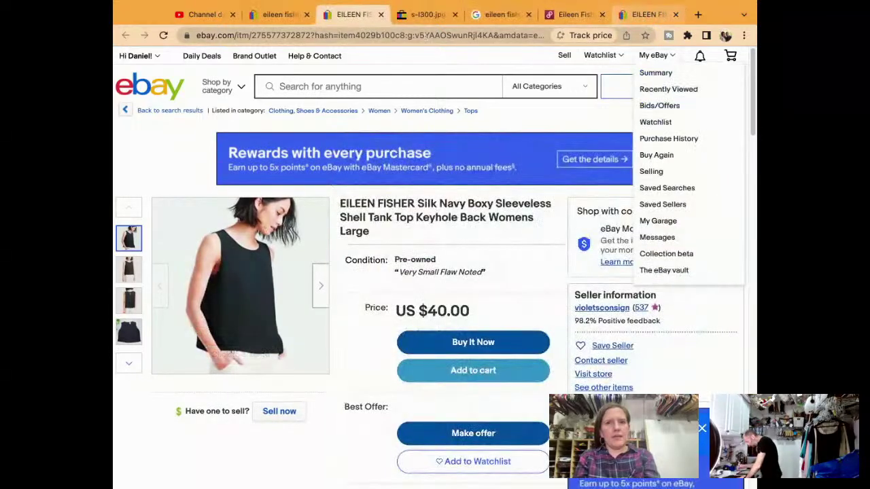
left_click(426, 15)
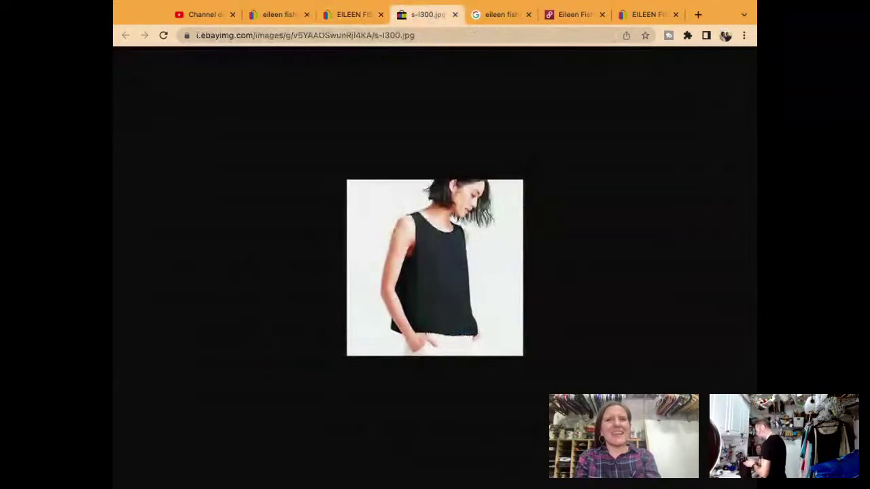
left_click(359, 14)
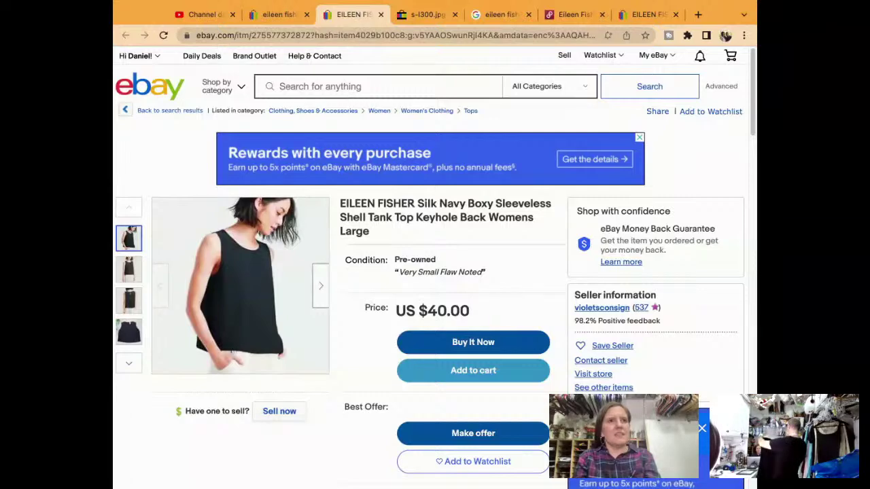
mouse_move(233, 301)
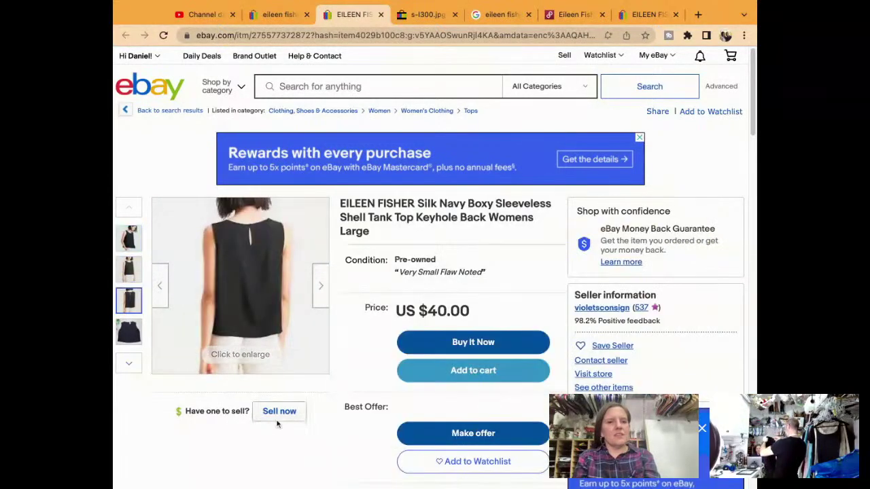
Start a new sell-similar listing from this navy silk tank's item page and go to its item title
left_click(284, 411)
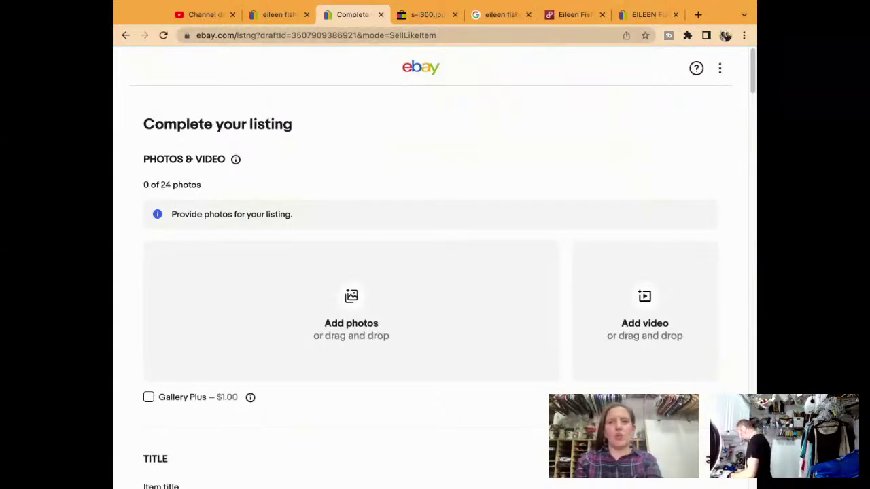
scroll(178, 405, "down", 3)
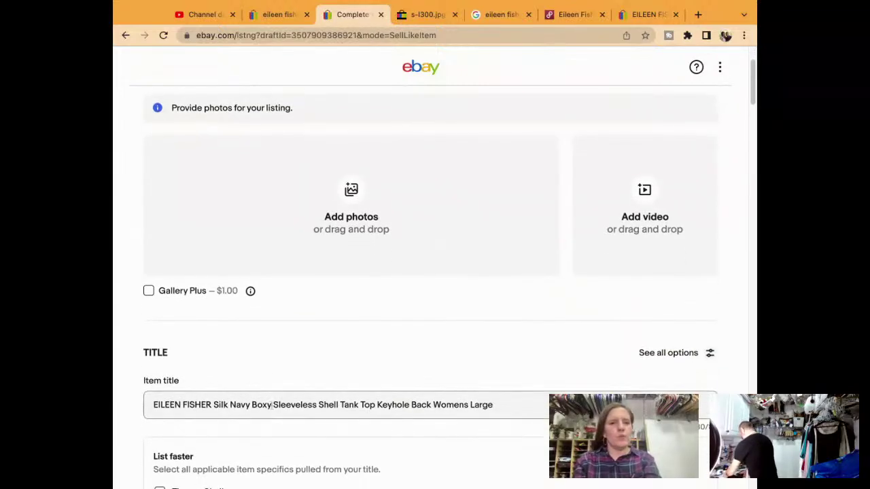
key("BackSpace")
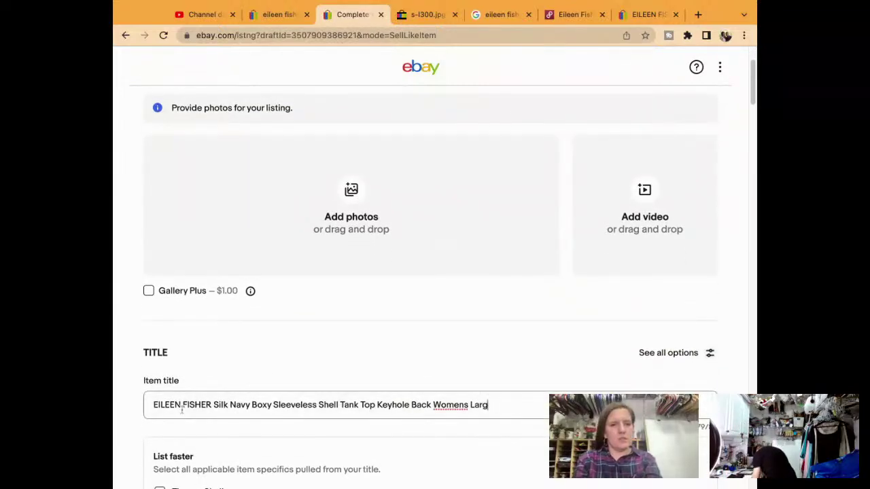
type("e")
Change the all-capitals brand at the start of the item title to "Eileen Fisher"
left_click(183, 405)
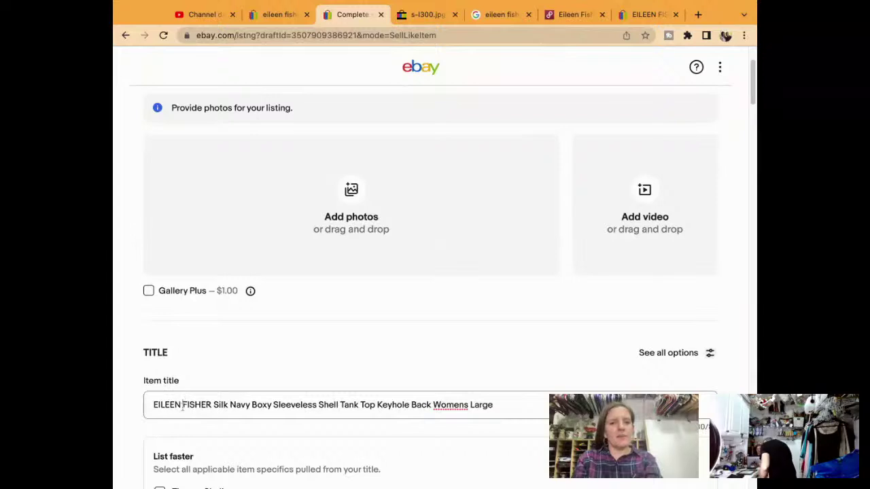
key("BackSpace")
key("BackSpace")
key("BackSpace")
key("BackSpace")
key("BackSpace")
key("BackSpace")
key("BackSpace")
type("Eilee")
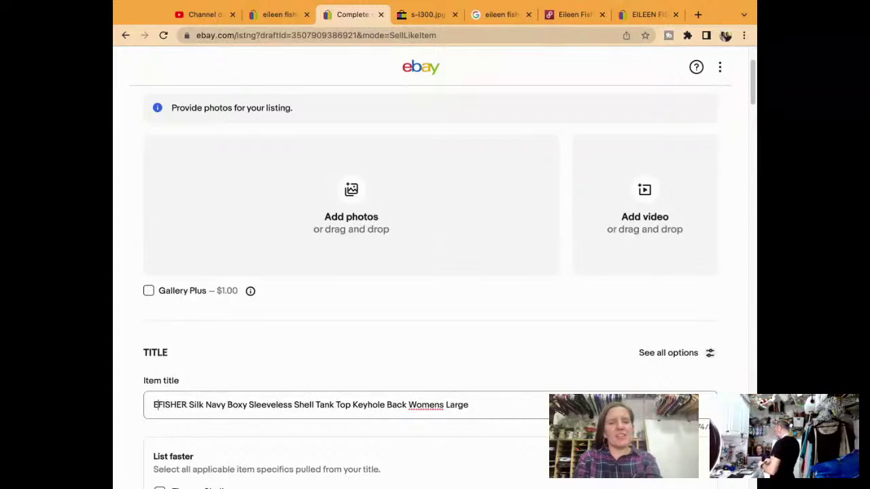
type("n")
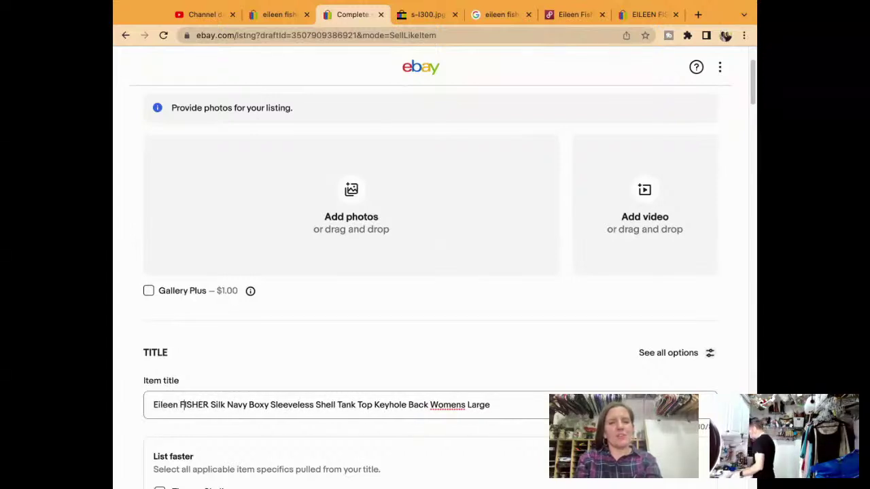
key("BackSpace")
key("BackSpace")
key("BackSpace")
key("BackSpace")
key("BackSpace")
type("isher")
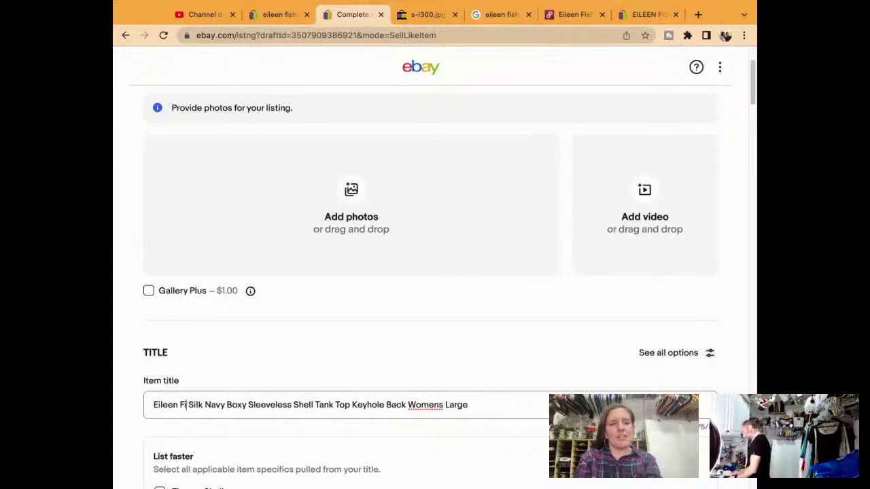
Replace the colour word "Navy" in the item title with "Black"
left_click(240, 408)
key("BackSpace")
key("BackSpace")
key("BackSpace")
key("BackSpace")
type("Bl")
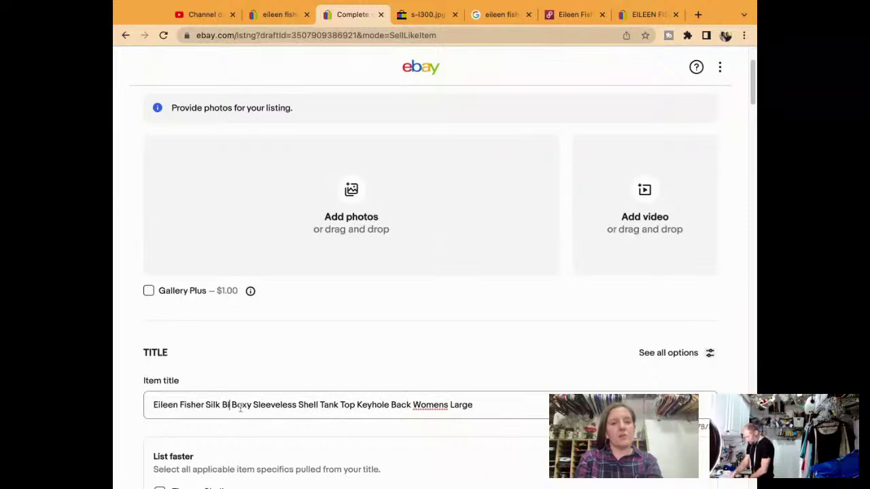
key("BackSpace")
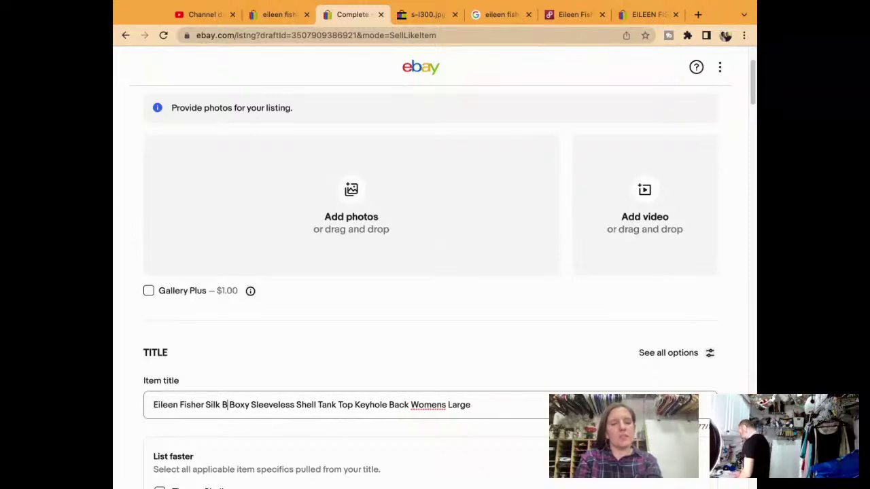
type("lac")
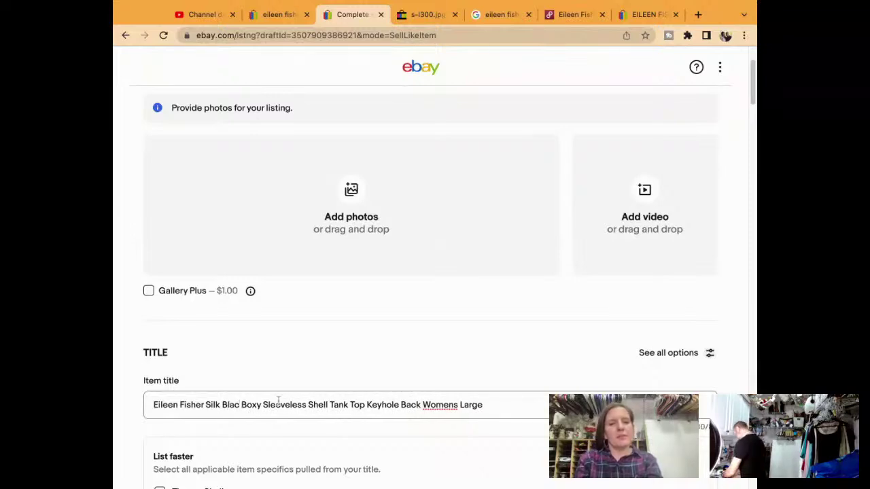
Remove "Womens Large" from the end of the item title and insert "Size M" after the brand
left_click(490, 410)
key("alt+shift+Left")
key("alt+shift+Left")
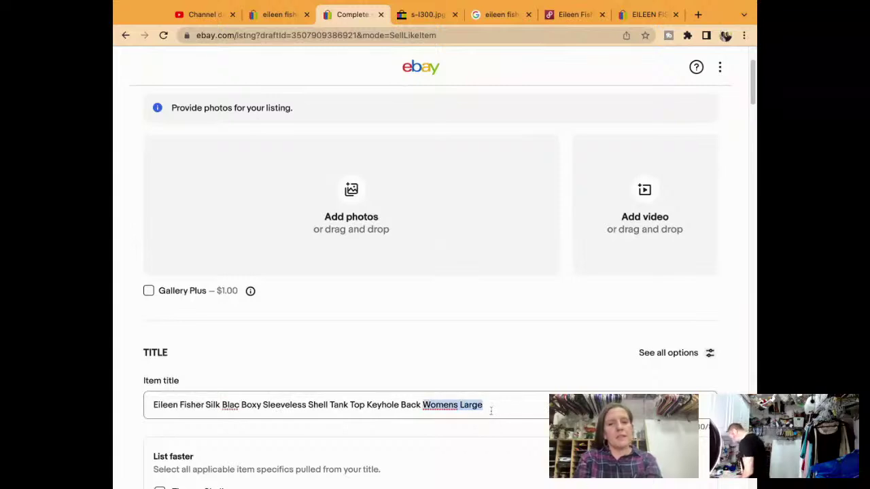
key("BackSpace")
left_click(205, 405)
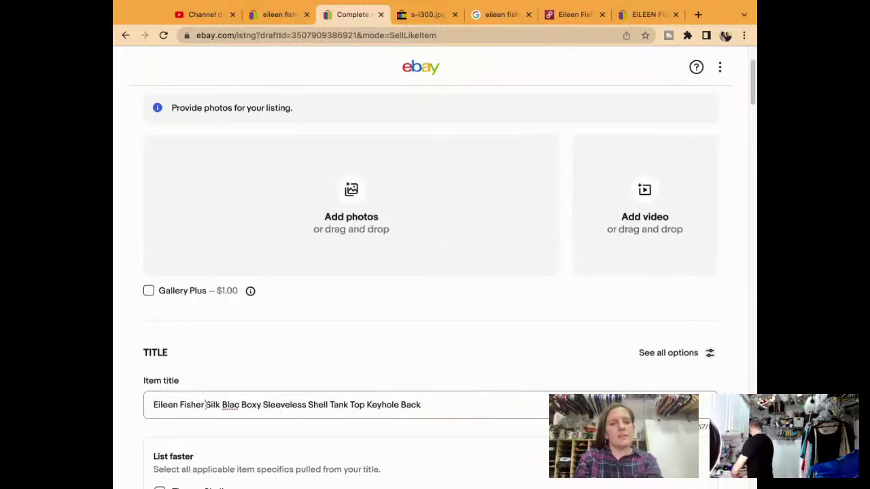
type("Size M")
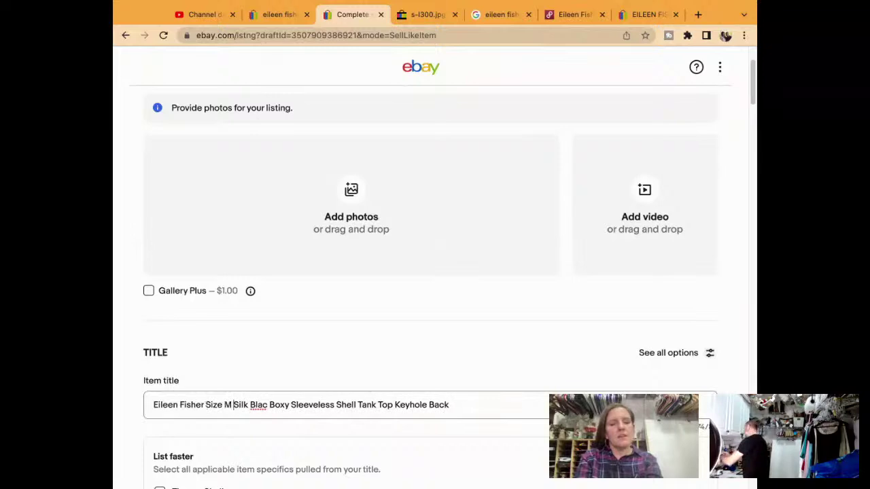
Correct the misspelled "Blac" in the item title to "Black"
left_click(268, 405)
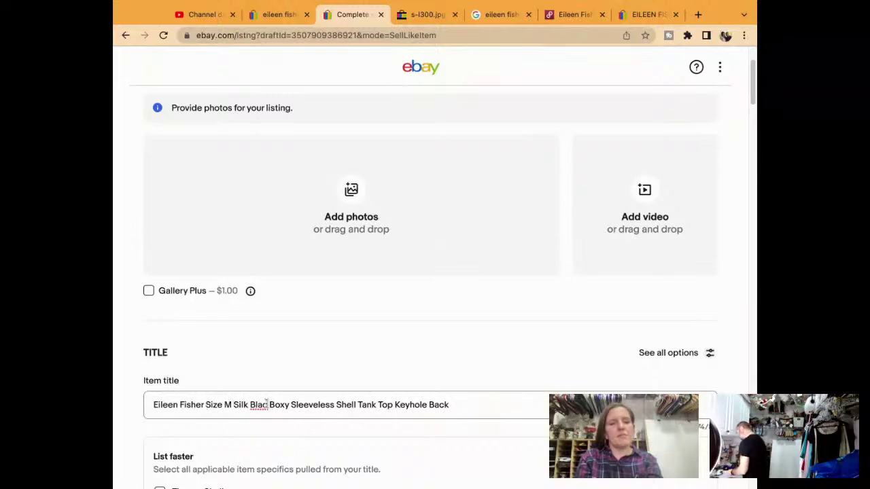
type("k")
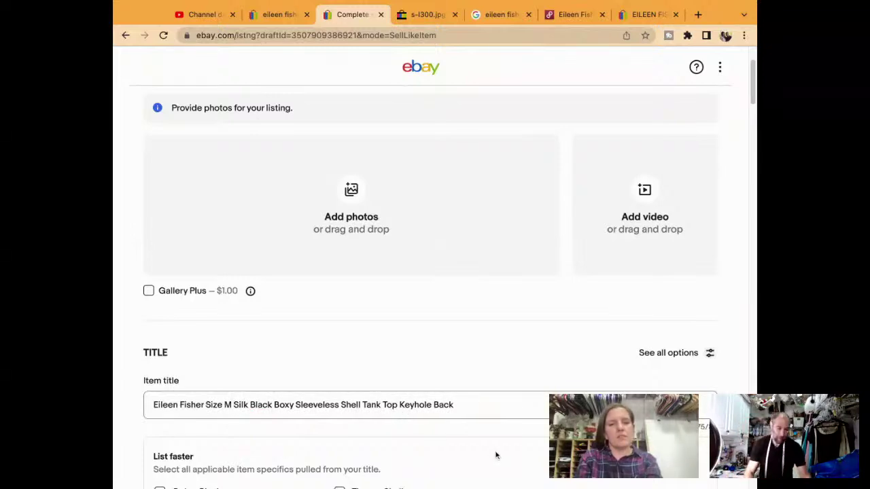
left_click(509, 416)
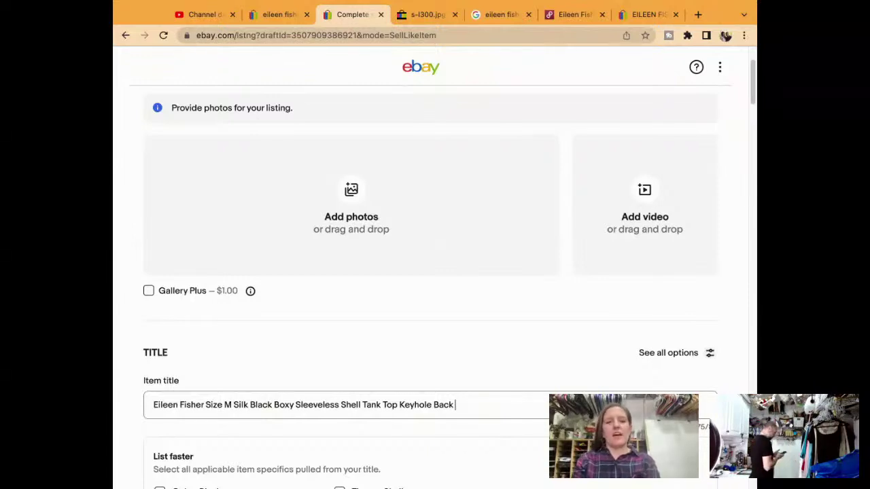
Accept the item specifics Color: Black and Theme: Shell suggested from the title
scroll(435, 272, "down", 3)
scroll(460, 449, "down", 1)
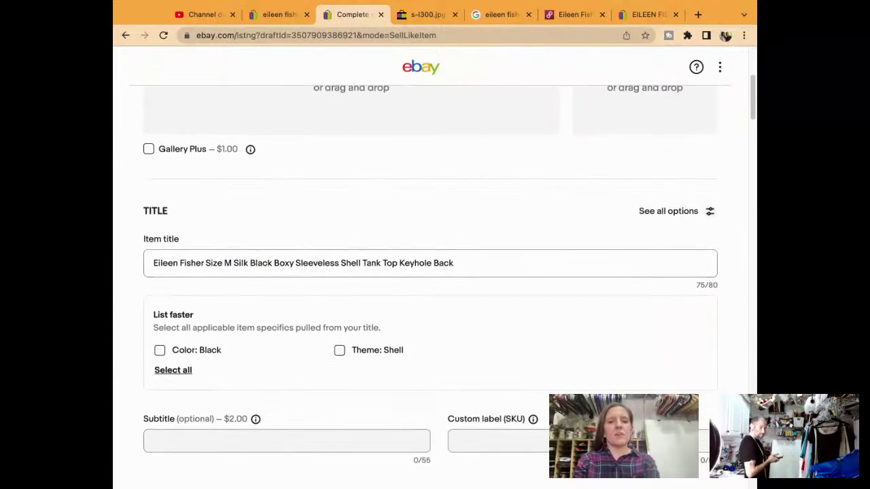
left_click(162, 351)
left_click(336, 353)
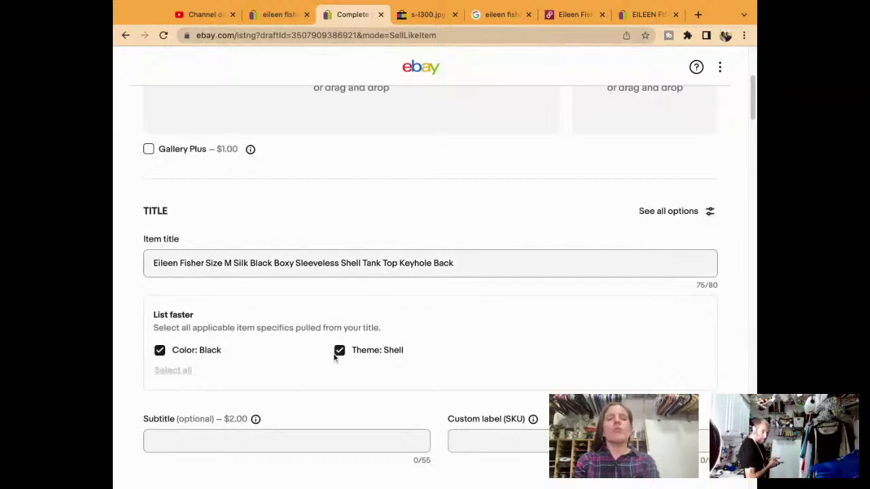
Enter 7204 as the listing's custom label (SKU)
scroll(335, 359, "down", 2)
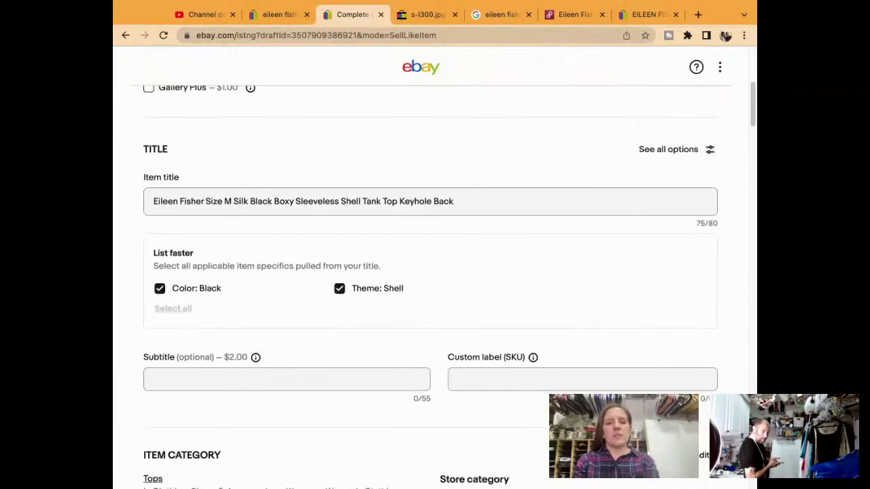
left_click(516, 384)
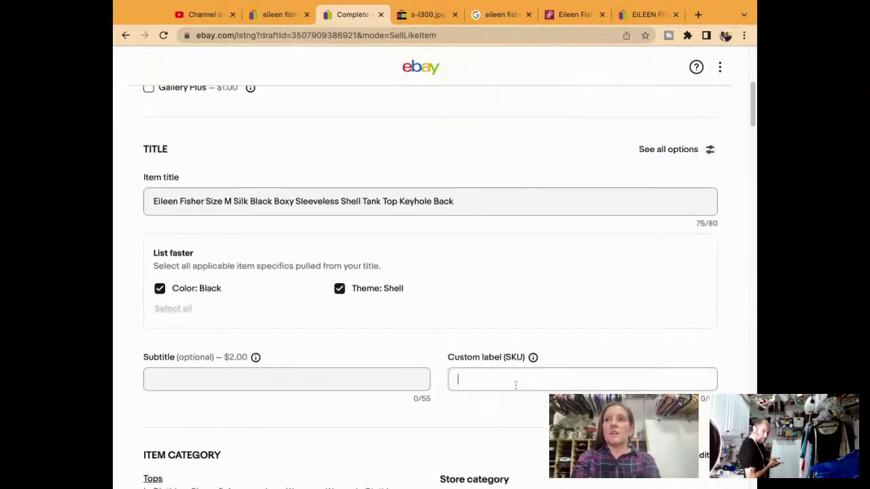
type("720")
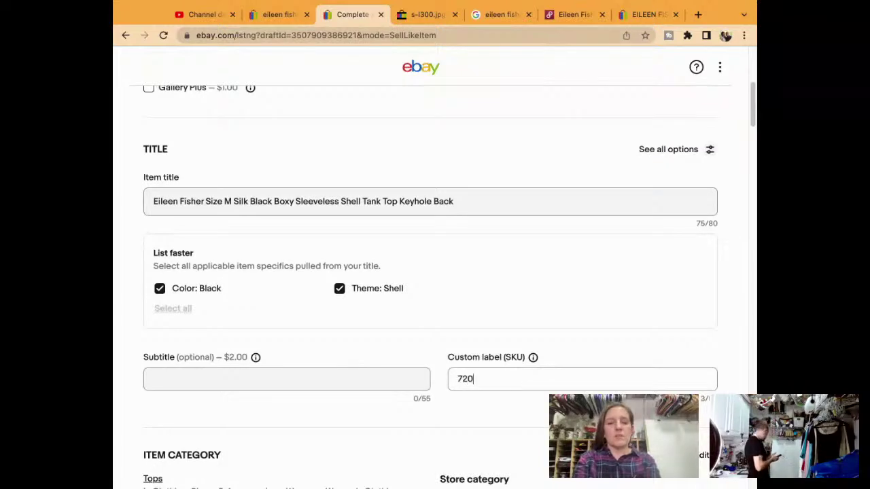
type("4")
Change the size in the required item specifics to M
scroll(430, 272, "down", 2)
scroll(430, 285, "down", 12)
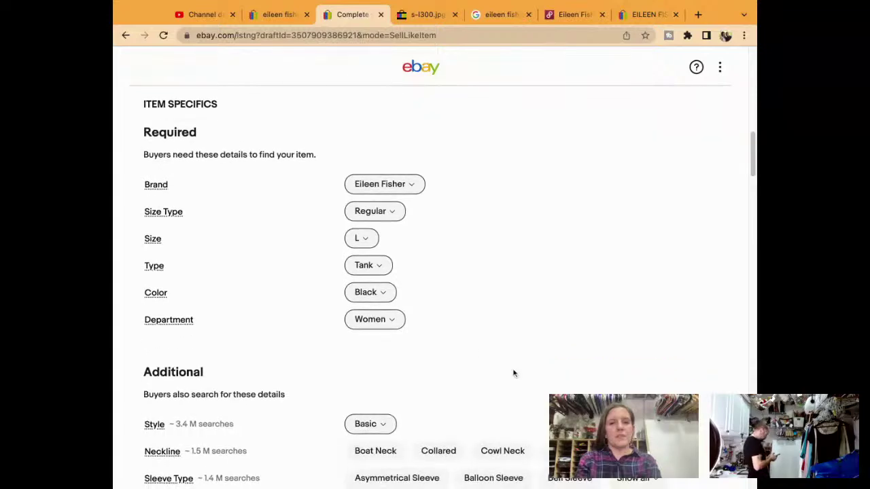
left_click(360, 239)
scroll(378, 401, "down", 3)
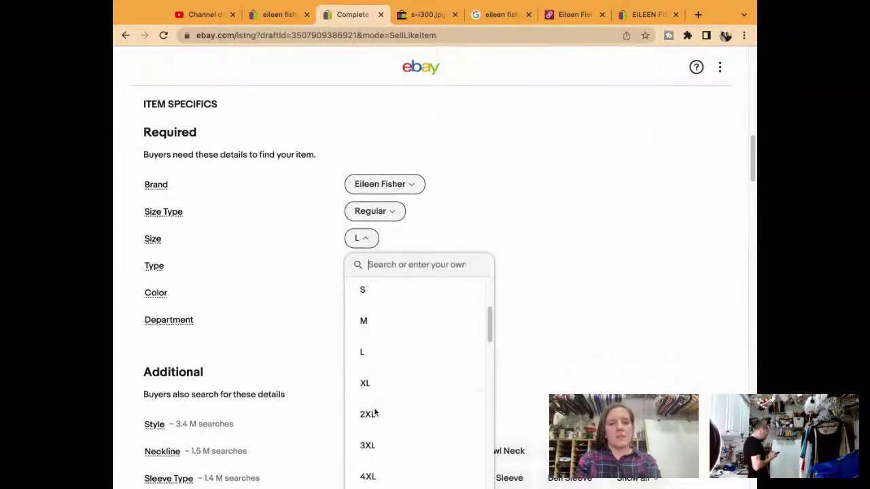
left_click(377, 322)
Set the neckline to Crew Neck and Vintage to No in the additional item specifics
scroll(533, 343, "up", 10)
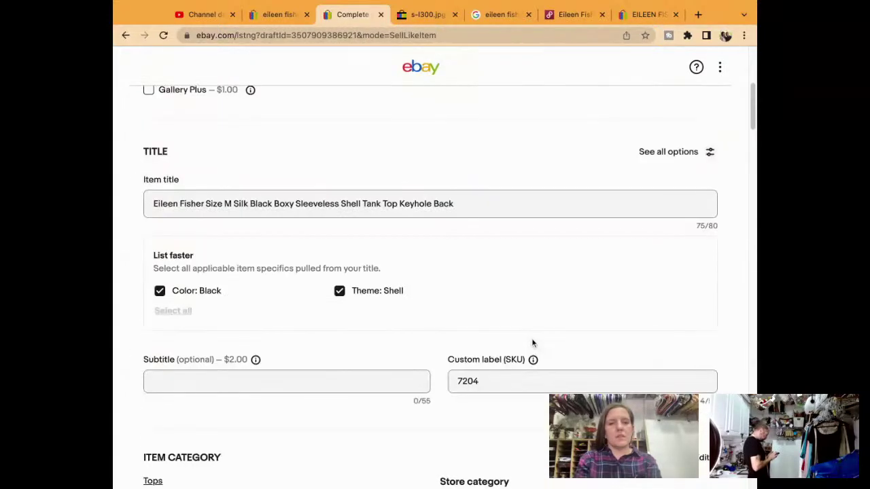
scroll(531, 343, "down", 6)
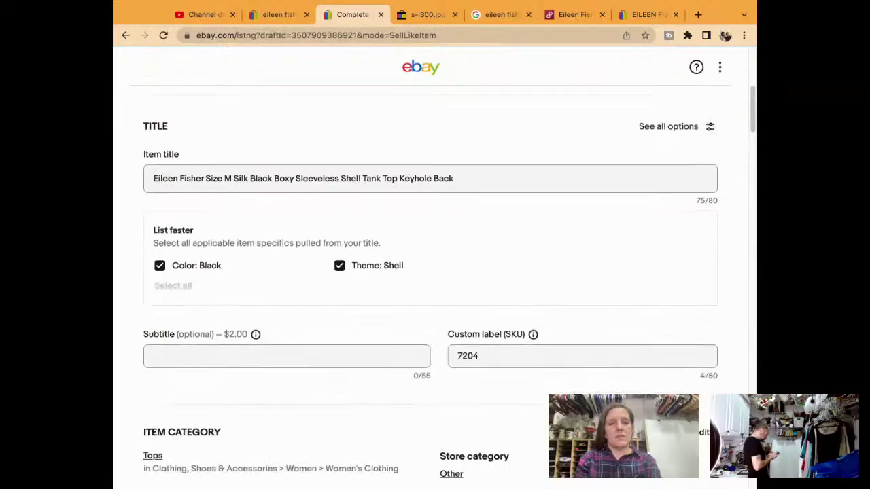
scroll(436, 286, "down", 4)
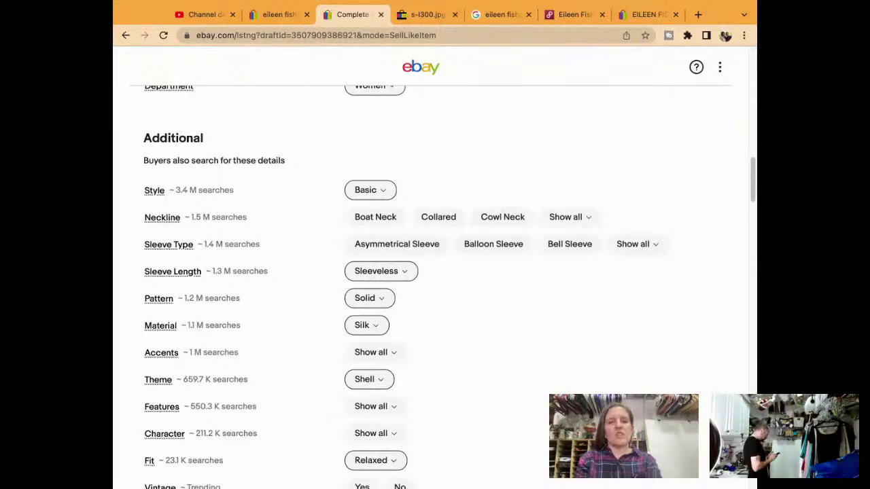
left_click(587, 218)
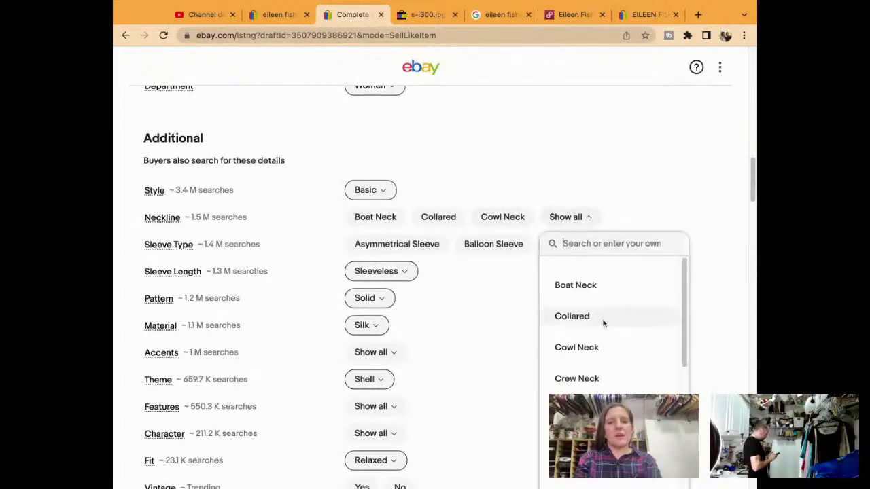
scroll(604, 323, "down", 1)
scroll(602, 359, "down", 1)
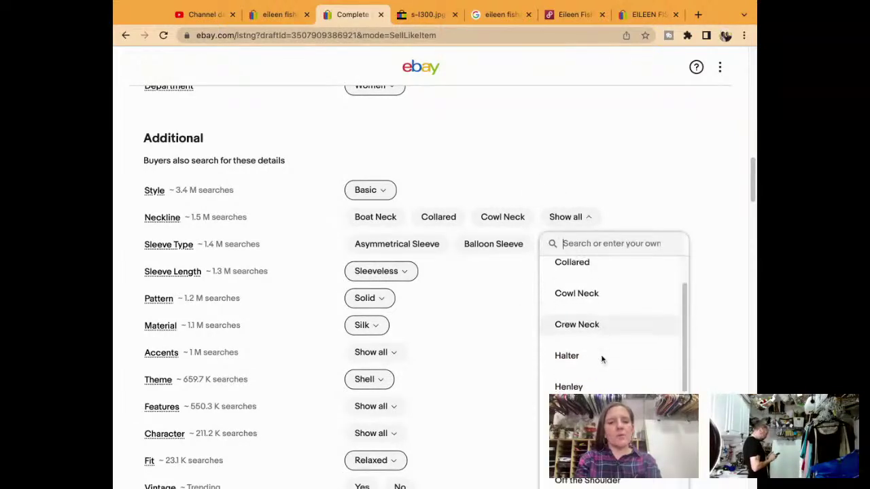
left_click(602, 326)
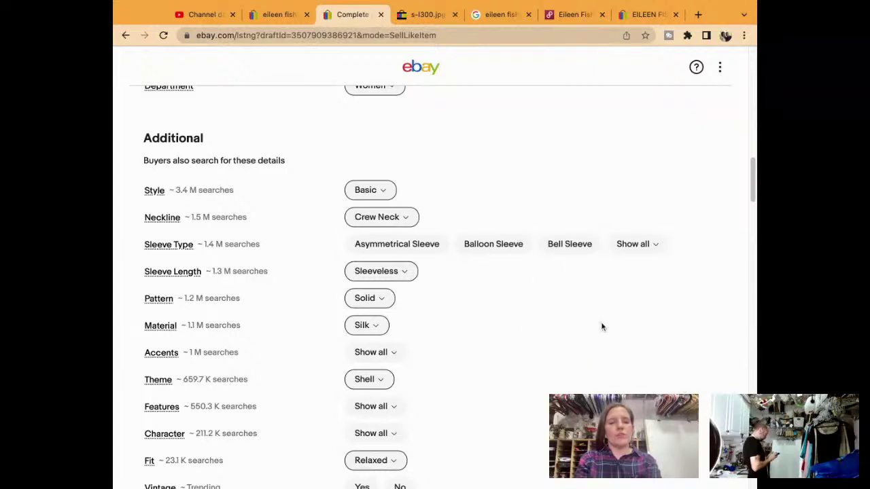
scroll(602, 327, "down", 3)
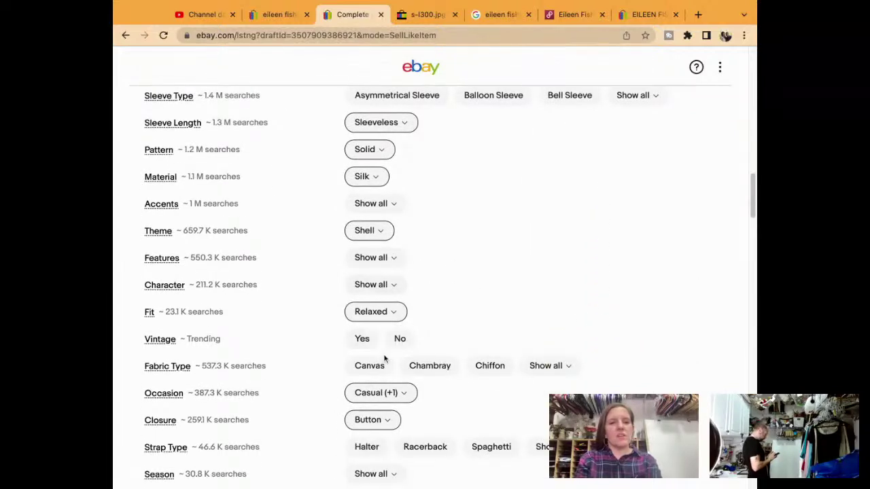
left_click(406, 339)
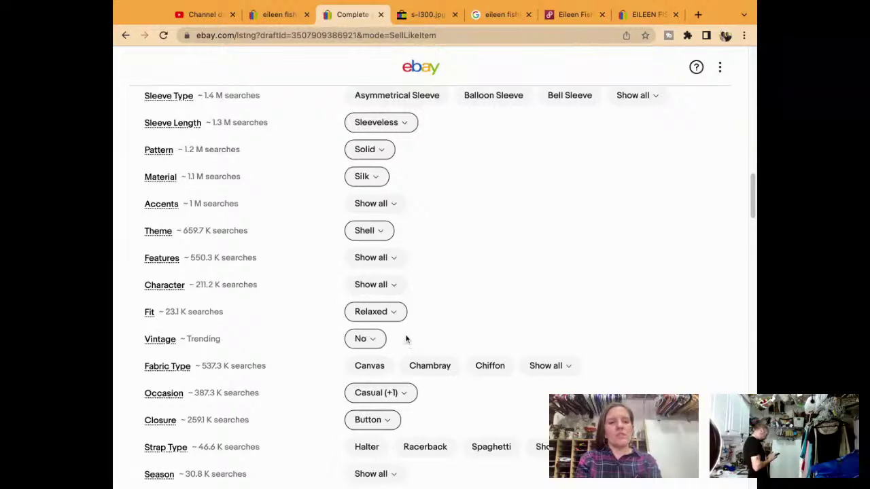
Set the season to Fall, Spring and Summer, and answer No for both Handmade and Personalize
scroll(407, 340, "down", 5)
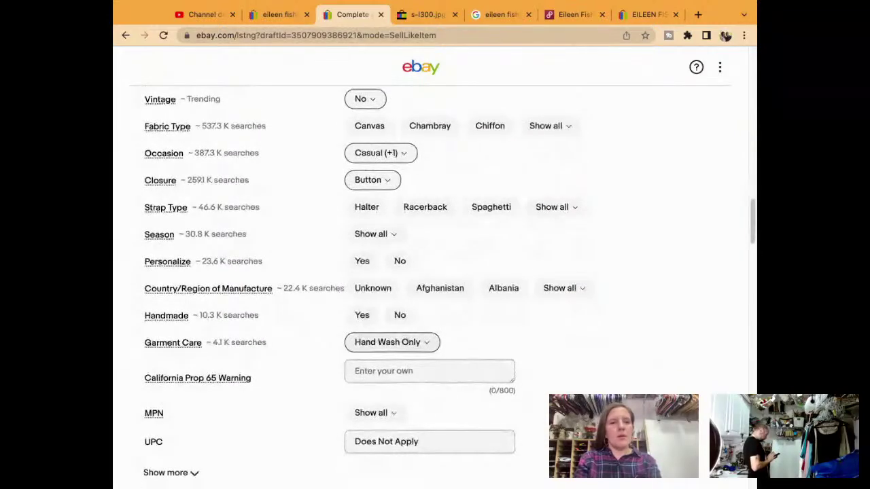
left_click(364, 235)
left_click(363, 307)
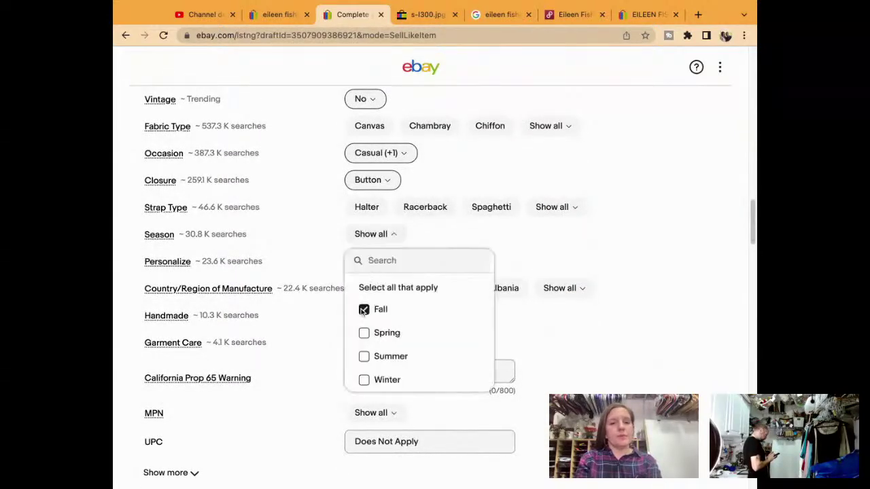
scroll(363, 420, "down", 2)
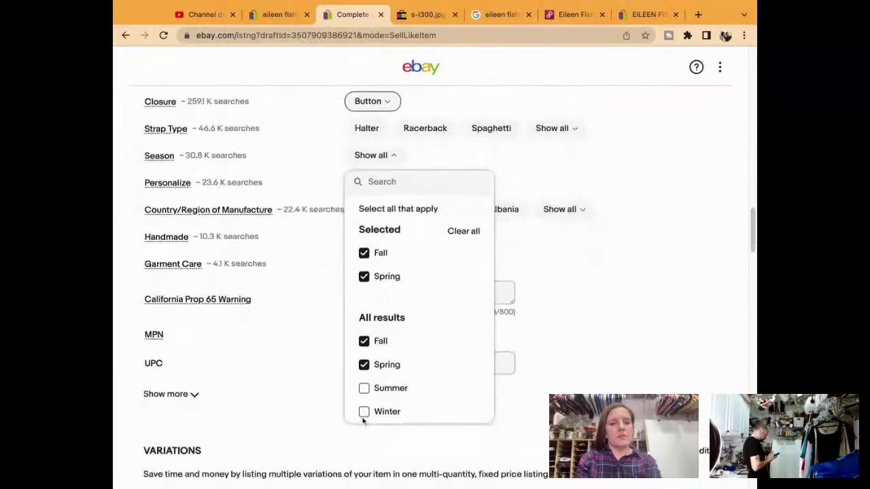
left_click(364, 389)
left_click(657, 314)
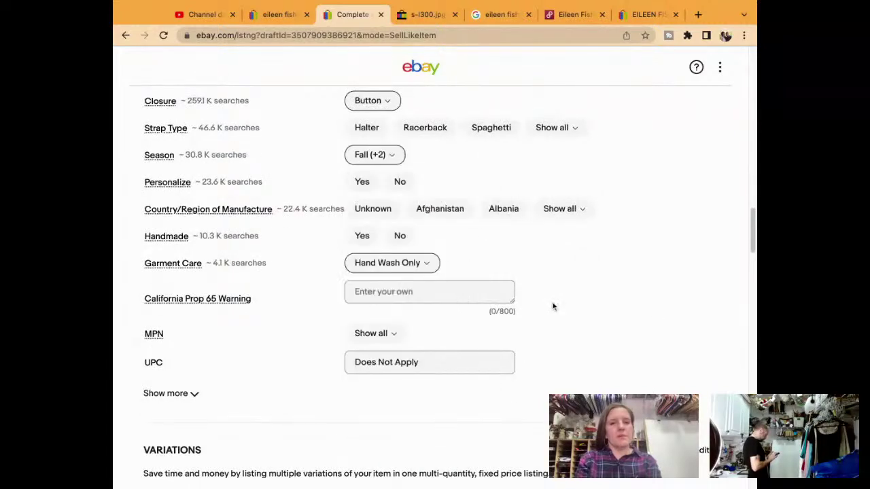
left_click(400, 236)
left_click(400, 181)
Enter the condition description "Excellent Pre-Owned Condition No Rips, Stains, or Tears Please See Detailed Measurements in the Photos."
scroll(401, 178, "down", 10)
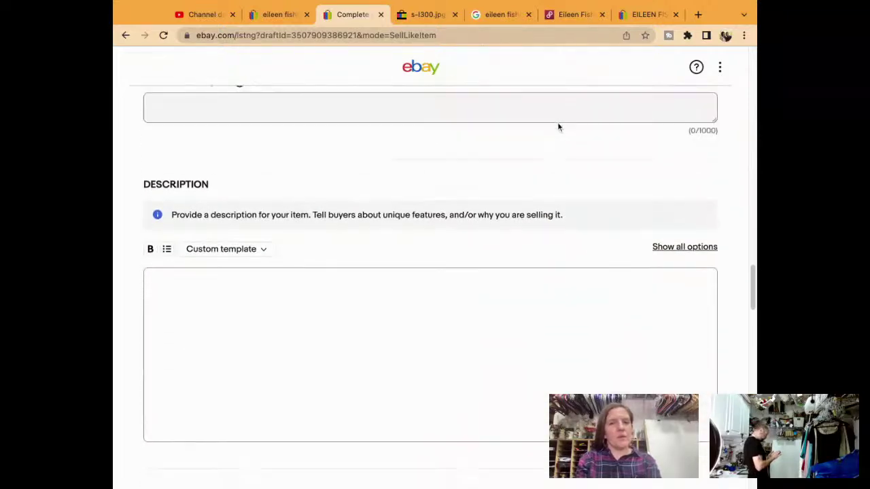
left_click(552, 121)
type("Excellent Pre-Owned Condition No Rips, Stains, or Tears Please See Detailed Measurements in the Photos.")
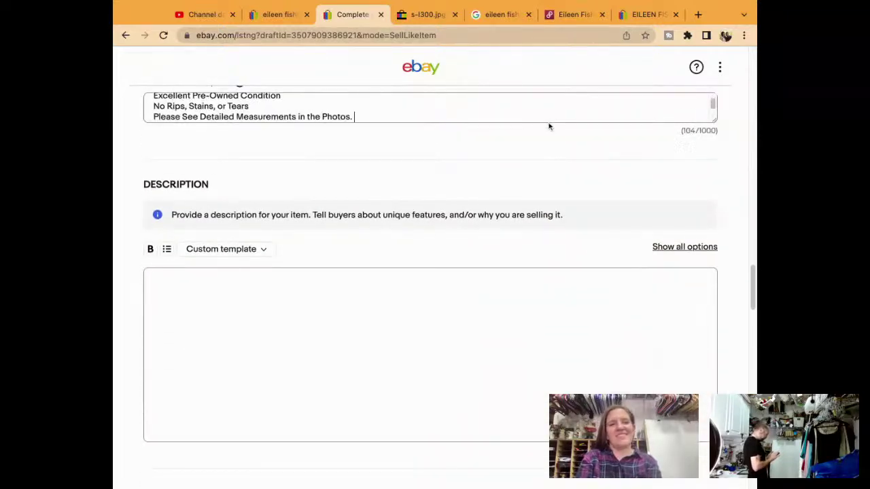
Fill the item description with the gray 3D flower babydoll tank's title, followed by the excellent pre-owned condition and measurements-in-photos text
scroll(549, 204, "down", 2)
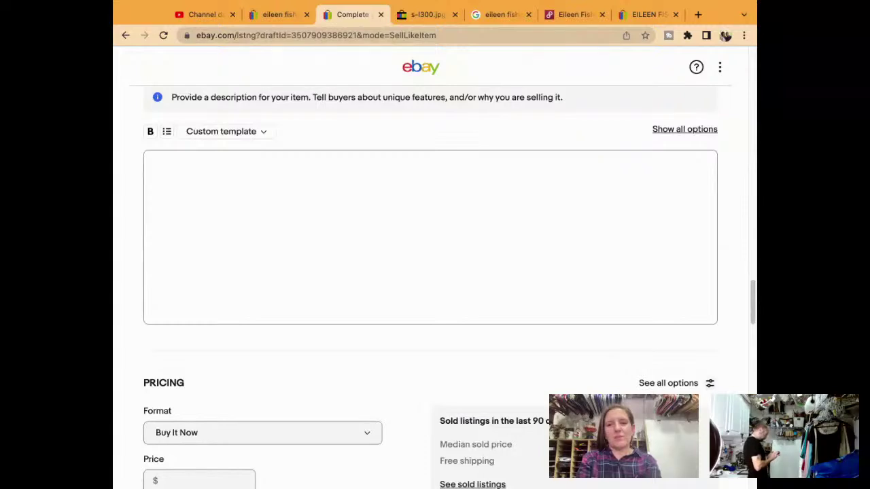
left_click(522, 197)
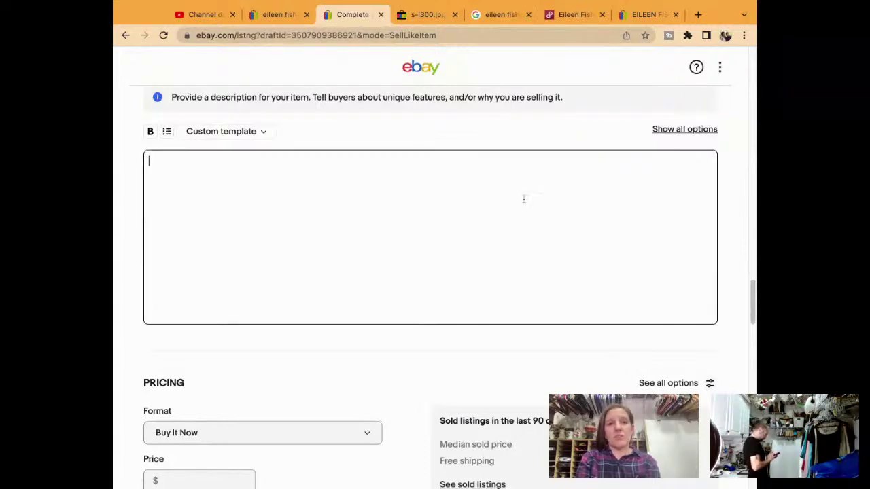
type("Eileen Fisher Size M Silk Babydoll Tank Layered Square Neck Gray 3D Flower Shell")
type("Excellent Pre-Owned Condition No Rips, Stains, or Tears Please See Detailed Measurements in the Photos.")
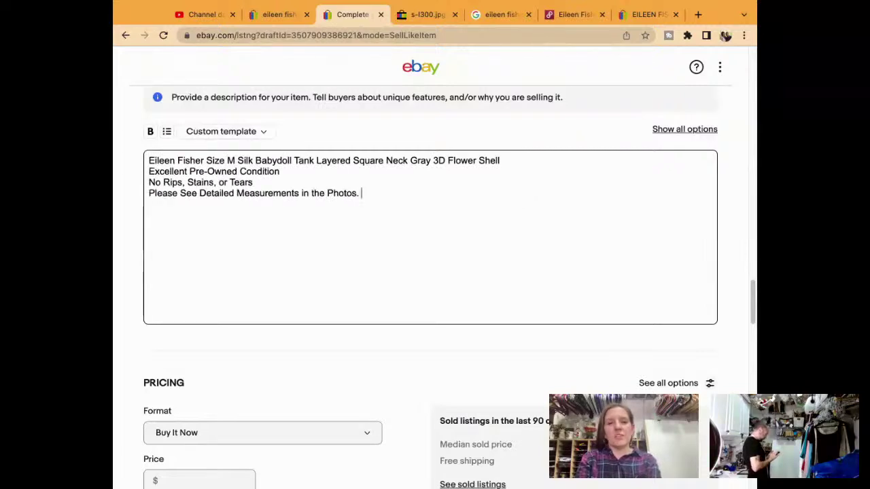
Set the Buy It Now price to $39.95
scroll(431, 286, "down", 3)
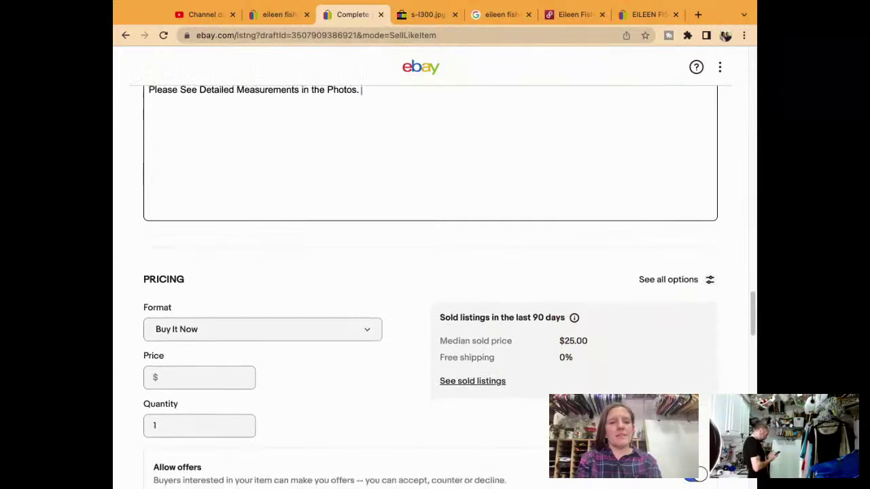
scroll(486, 198, "down", 3)
left_click(173, 206)
type("39")
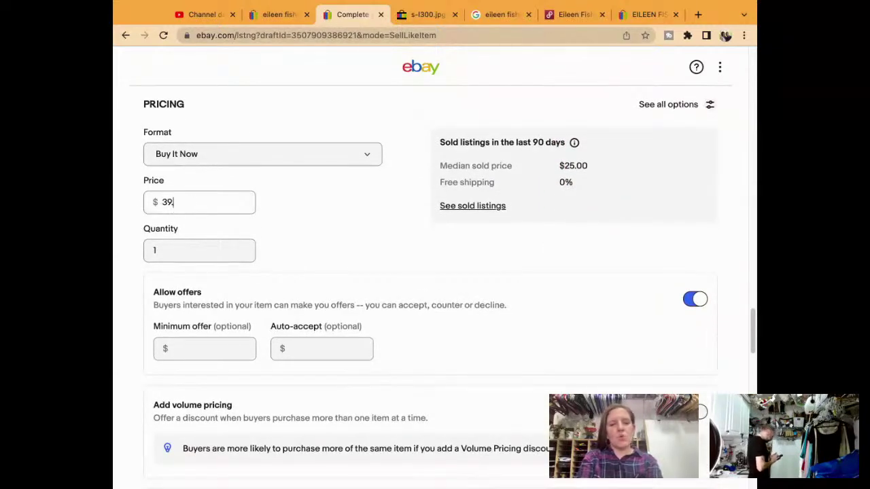
type(".95")
Change the return policy in the listing preferences to MAIN RETURNS and apply the settings
scroll(431, 285, "down", 5)
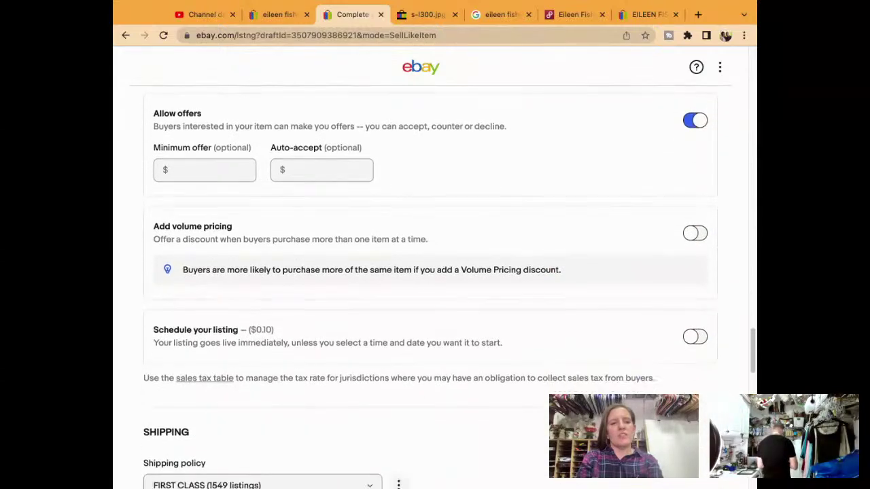
scroll(431, 286, "down", 4)
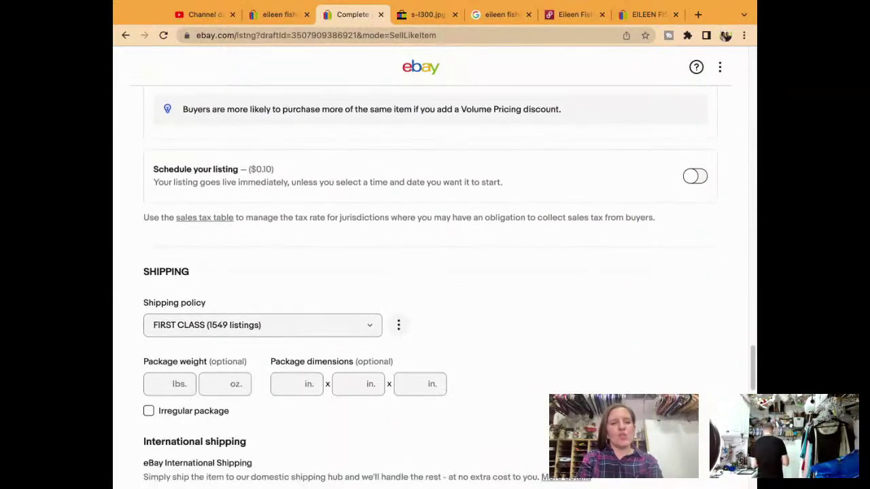
scroll(448, 272, "down", 6)
left_click(458, 103)
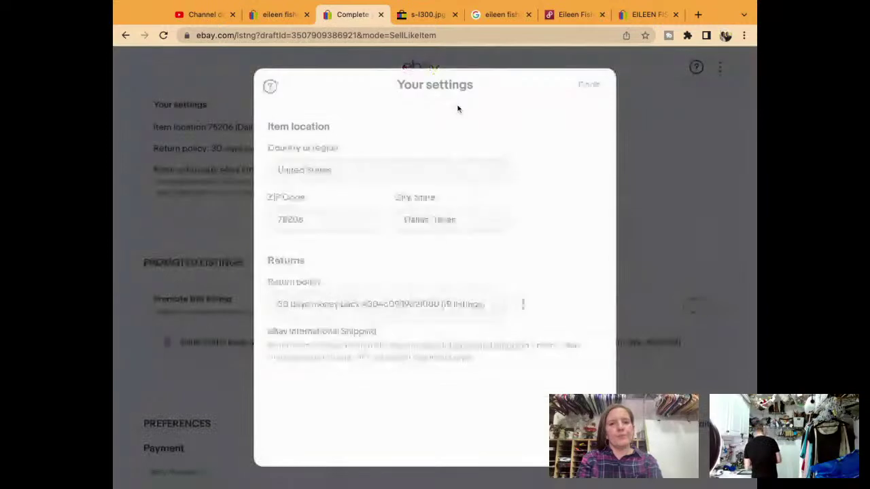
left_click(387, 304)
left_click(340, 328)
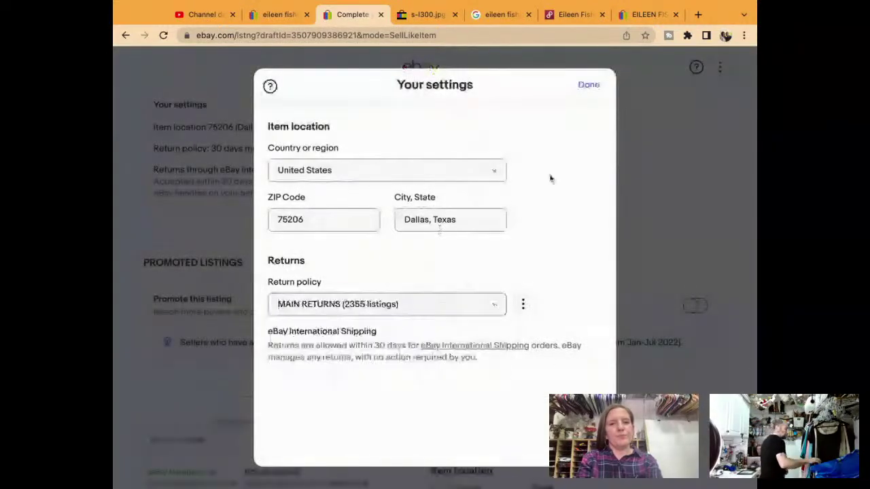
left_click(589, 85)
Add the seven photos of the black top, including its tags, keyhole back and measurement board, to the listing
scroll(583, 245, "down", 6)
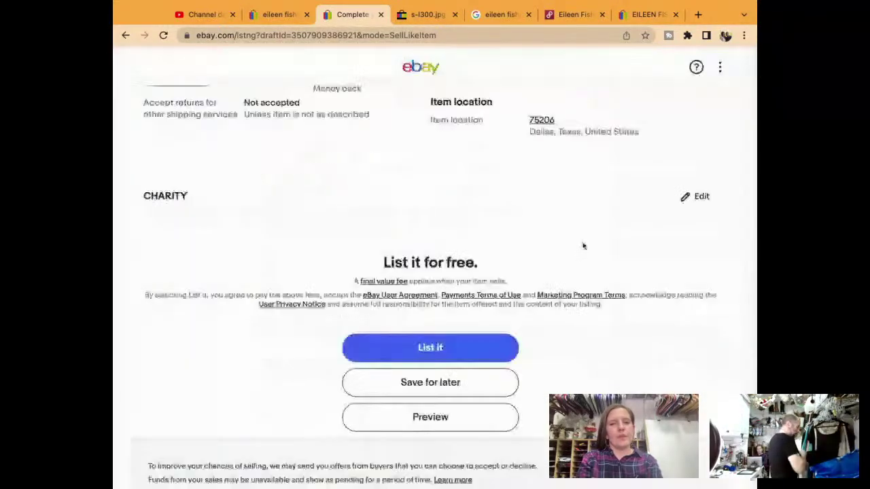
scroll(583, 246, "up", 10)
scroll(583, 252, "up", 15)
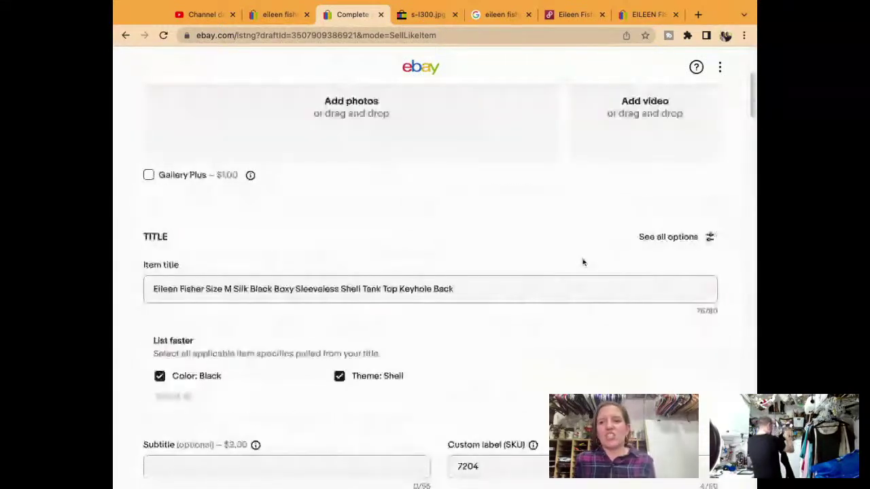
scroll(582, 262, "up", 1)
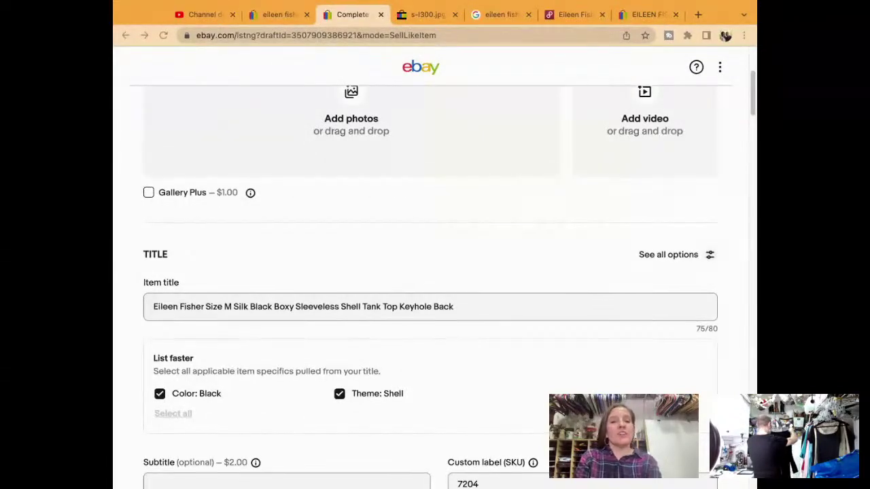
scroll(430, 272, "up", 3)
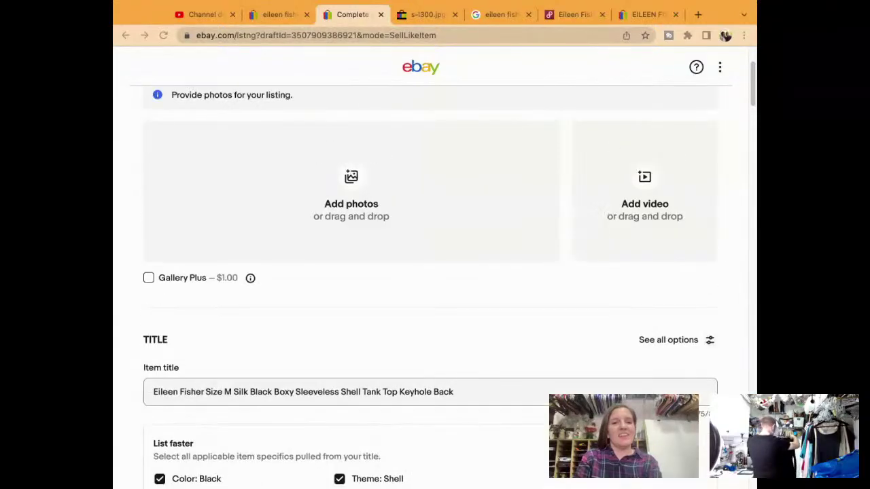
key("Return")
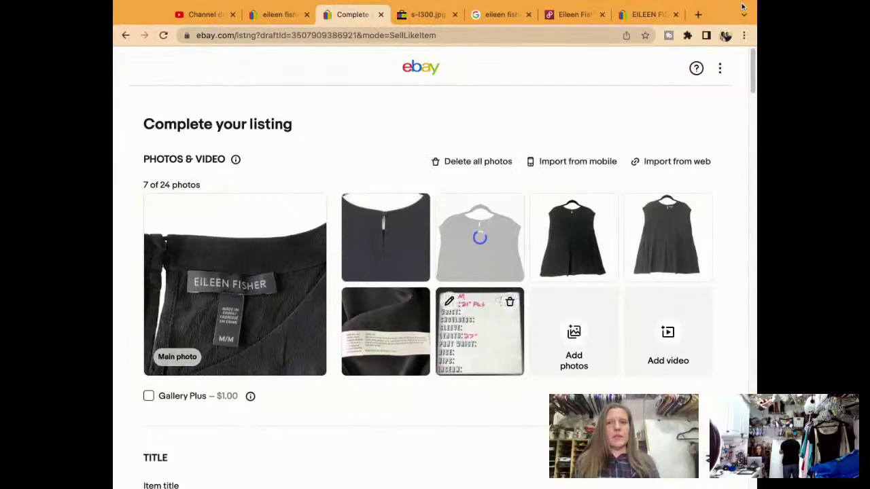
Save the listing for later and resume the Eileen Fisher silk black boxy sleeveless top draft
scroll(563, 319, "down", 7)
scroll(563, 323, "down", 20)
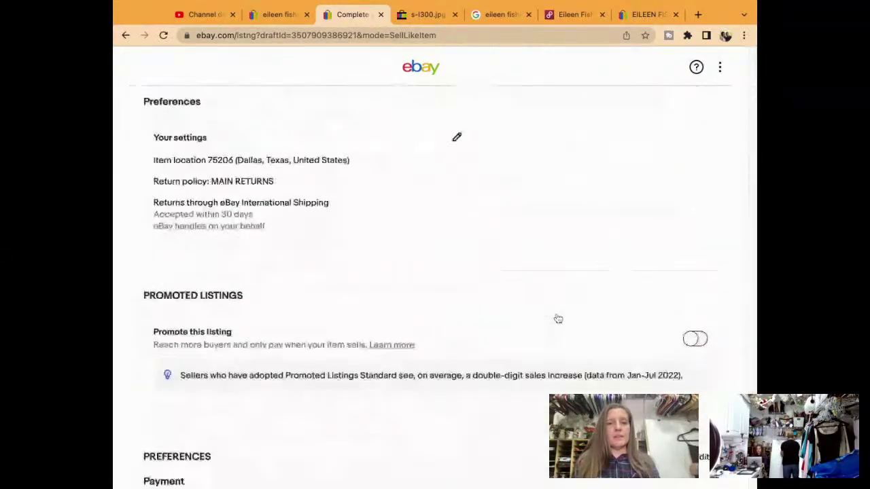
left_click(455, 332)
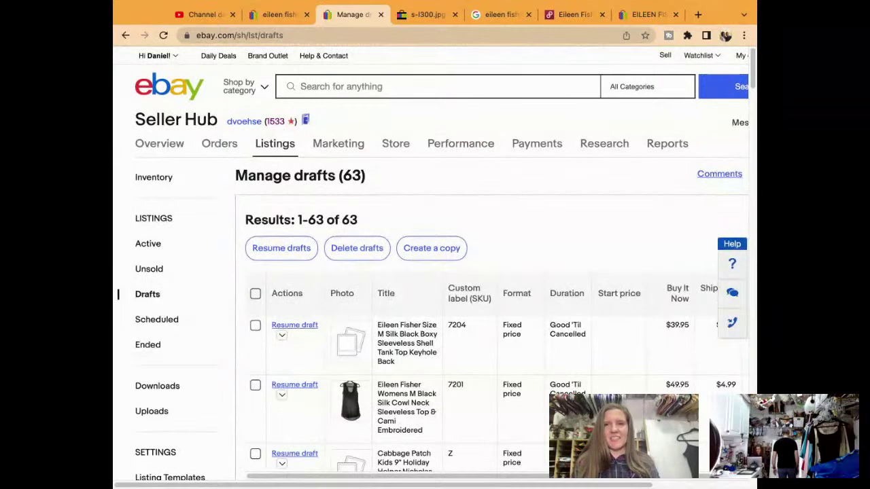
left_click(291, 328)
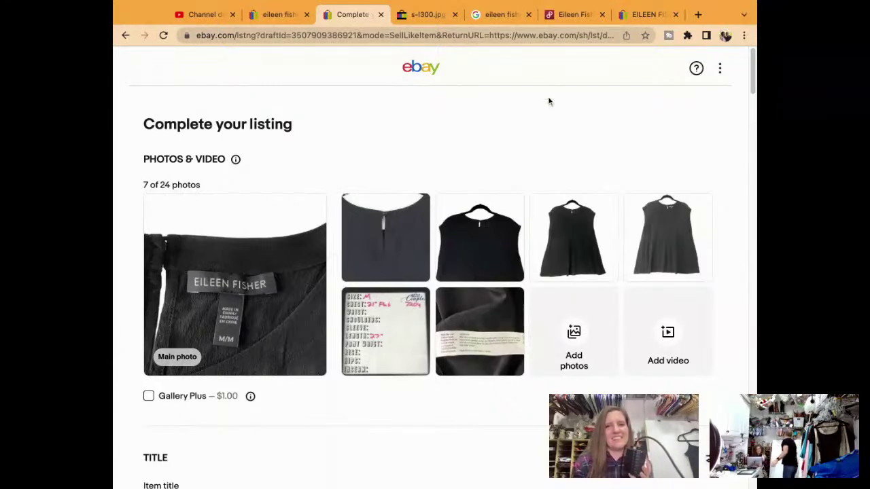
Reorder the photos with the full front view as main photo, the full back view second and the measurement board last
left_click_drag(573, 252, 573, 269)
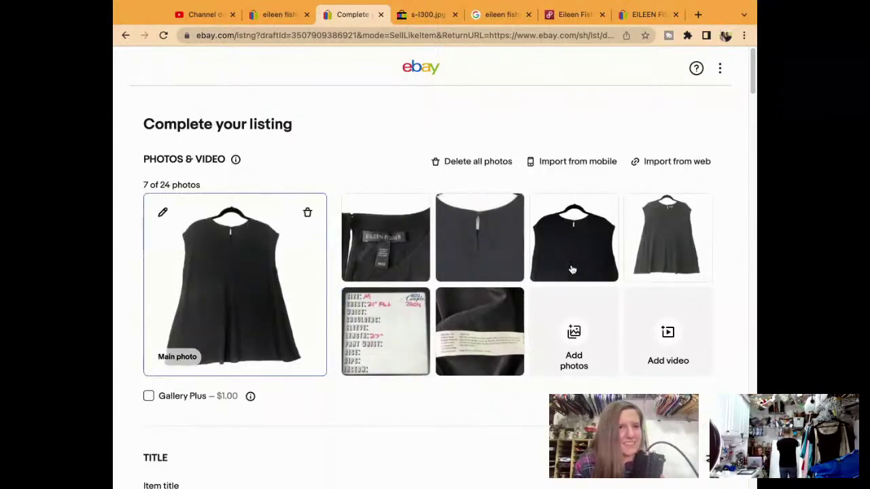
left_click_drag(633, 241, 231, 271)
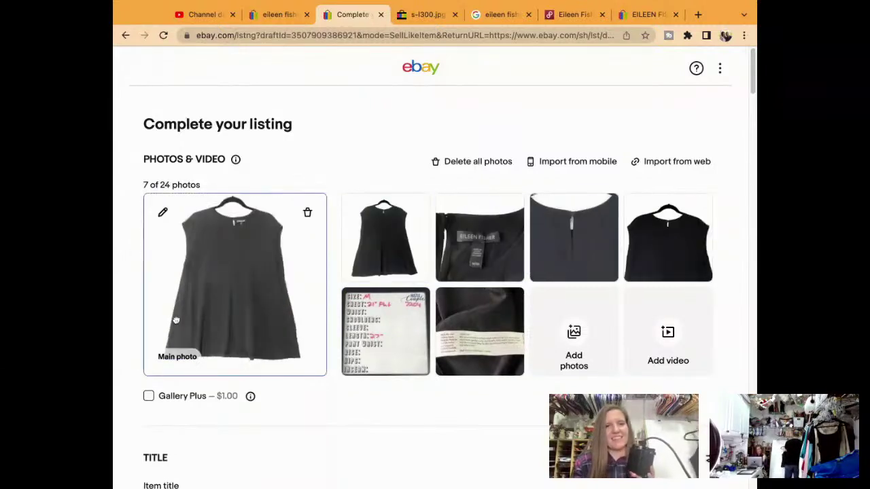
left_click_drag(350, 325, 373, 341)
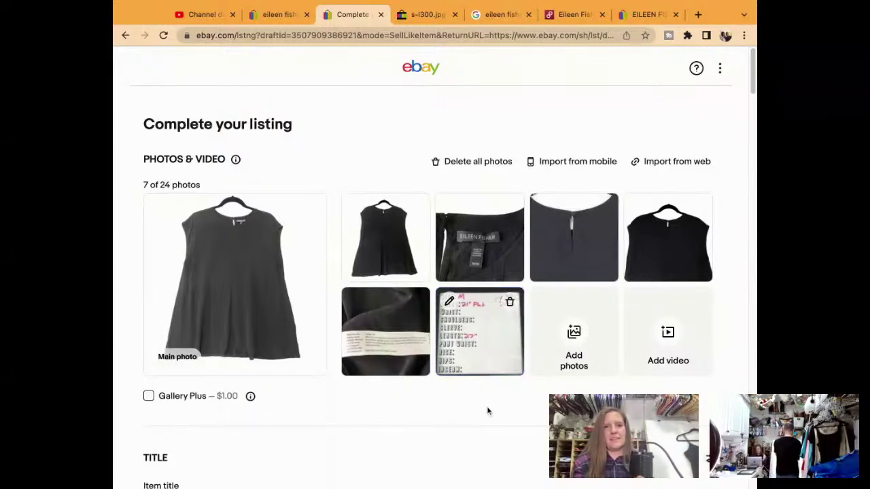
Set the custom label (SKU) to 7205
scroll(487, 409, "down", 6)
scroll(487, 408, "down", 3)
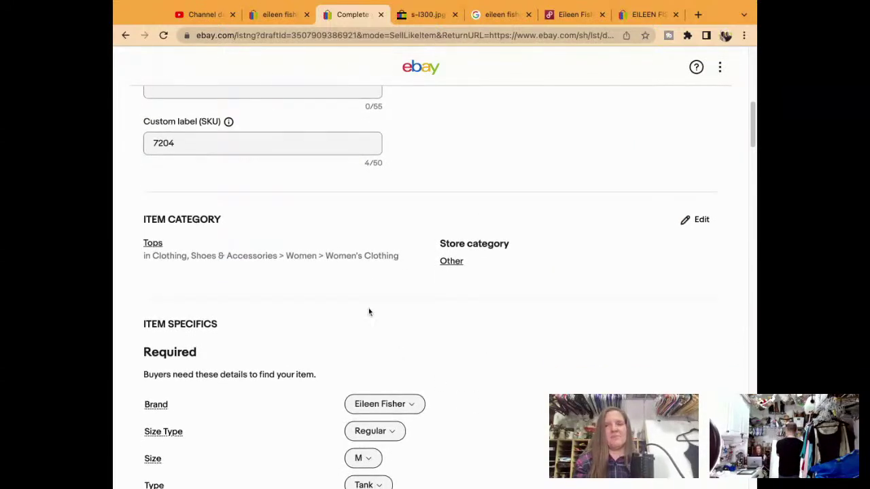
left_click(268, 147)
key("BackSpace")
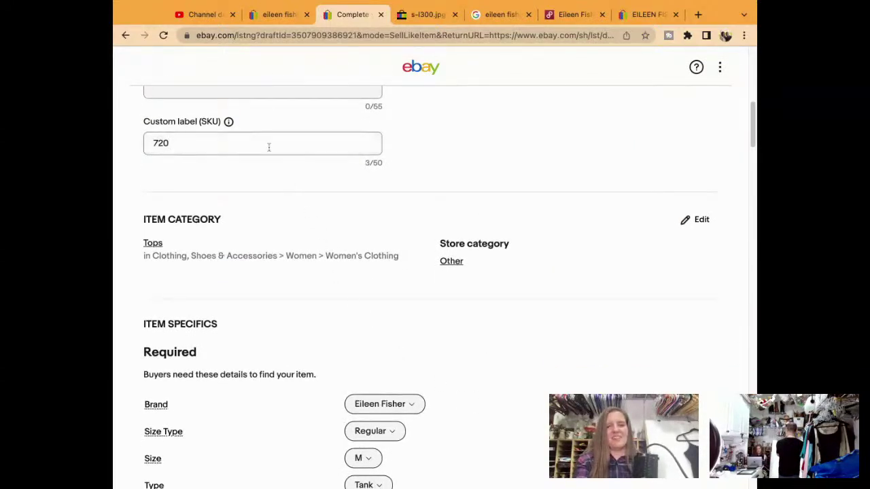
type("6")
key("BackSpace")
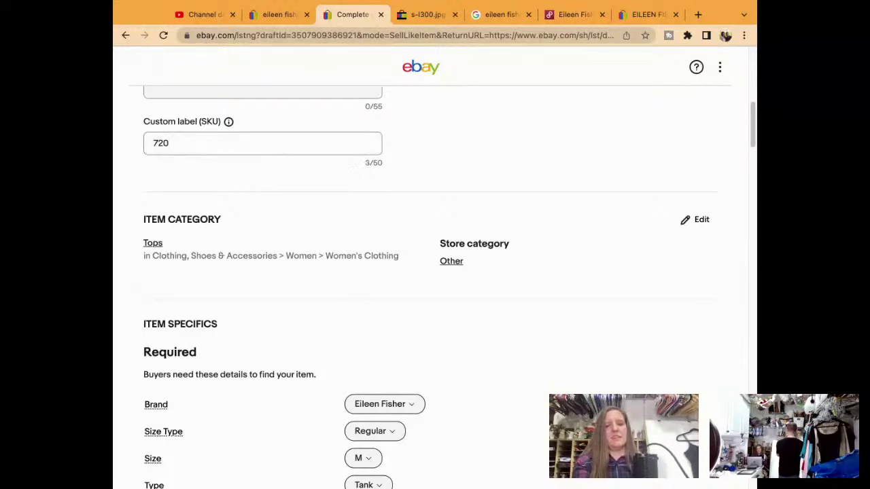
type("8")
Insert a period and a space after "Excellent Pre-Owned Condition" in the condition description
scroll(268, 146, "down", 3)
scroll(436, 272, "down", 7)
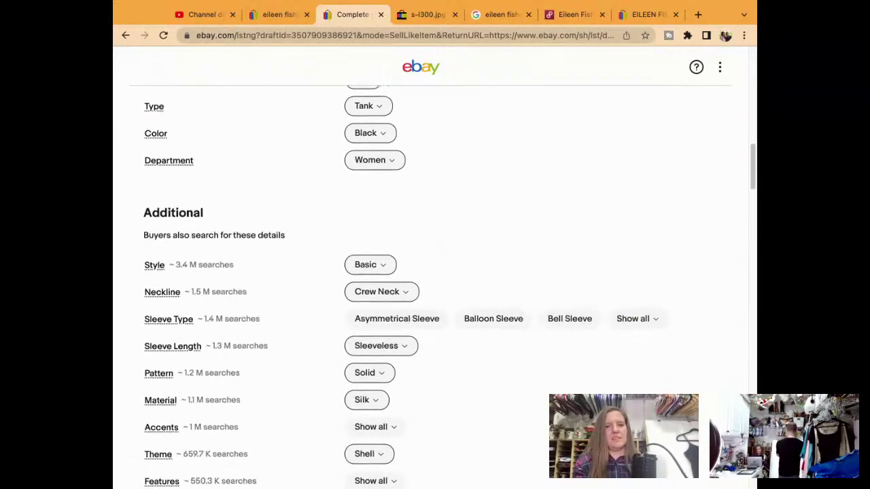
scroll(435, 271, "up", 12)
scroll(435, 272, "up", 4)
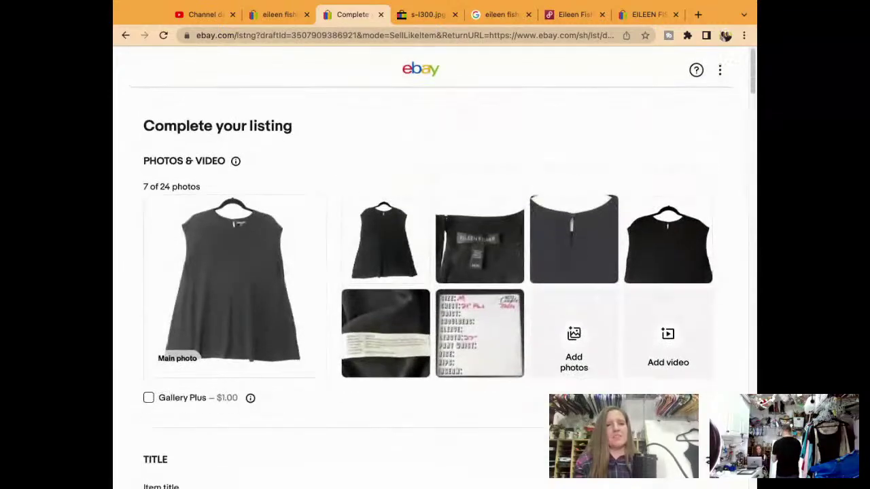
scroll(435, 271, "down", 7)
scroll(435, 272, "down", 15)
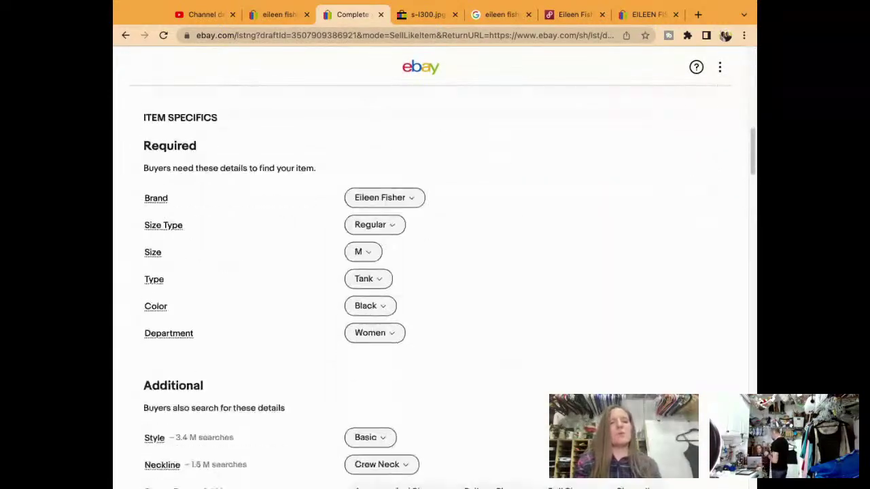
scroll(435, 271, "down", 12)
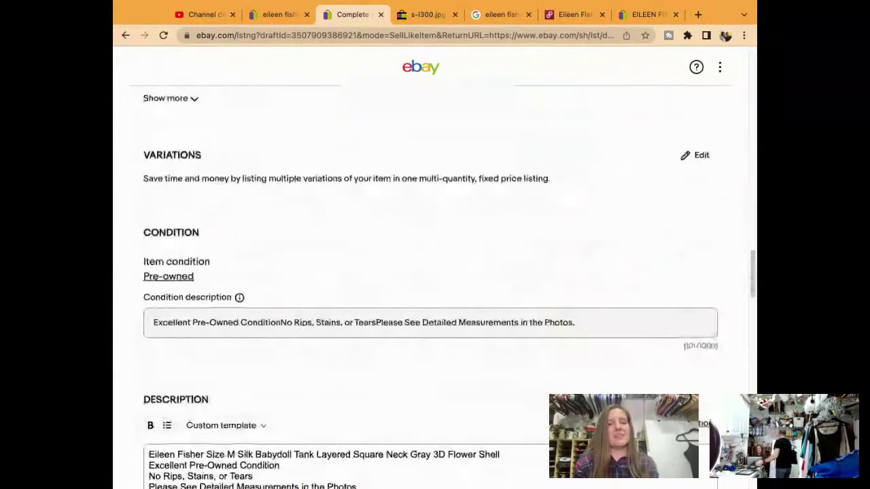
scroll(435, 272, "up", 3)
scroll(277, 197, "up", 1)
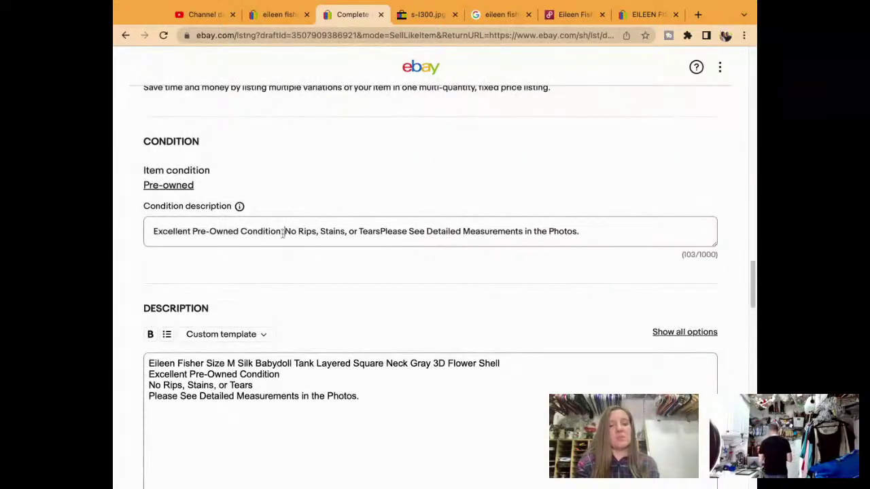
Check the listing photos and set the custom label (SKU) to 7204
scroll(282, 234, "up", 20)
scroll(435, 271, "down", 15)
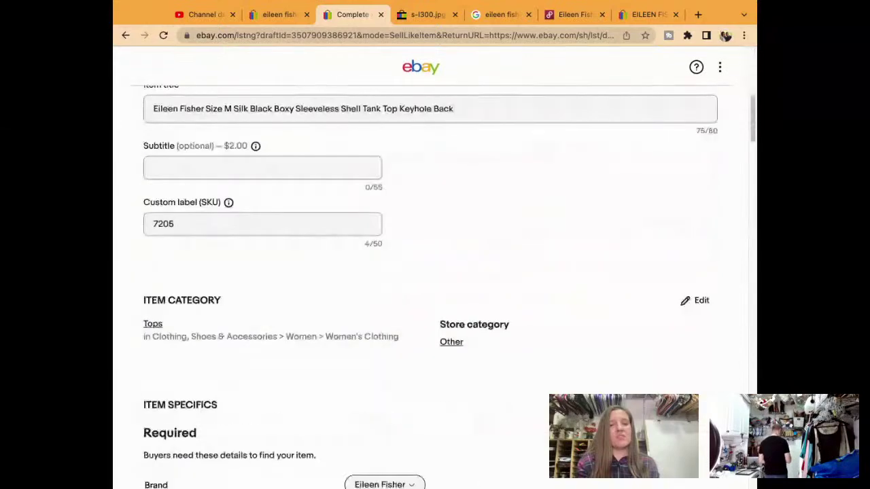
scroll(435, 272, "up", 15)
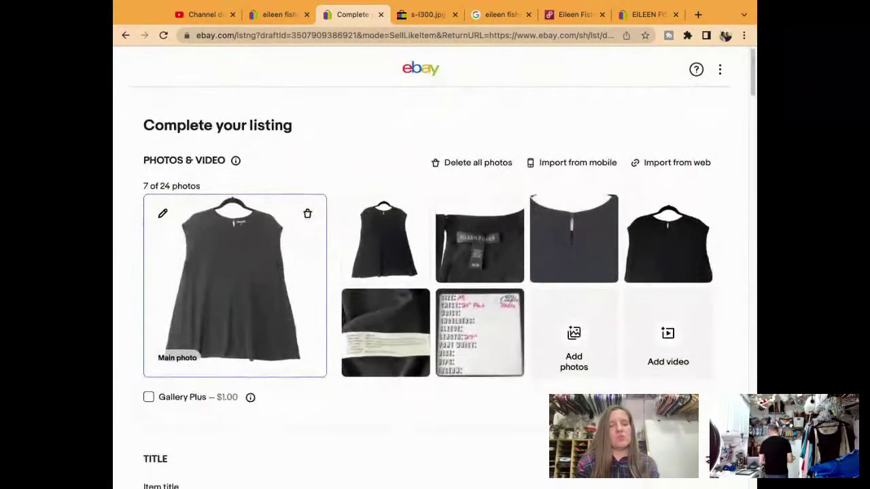
scroll(354, 244, "down", 8)
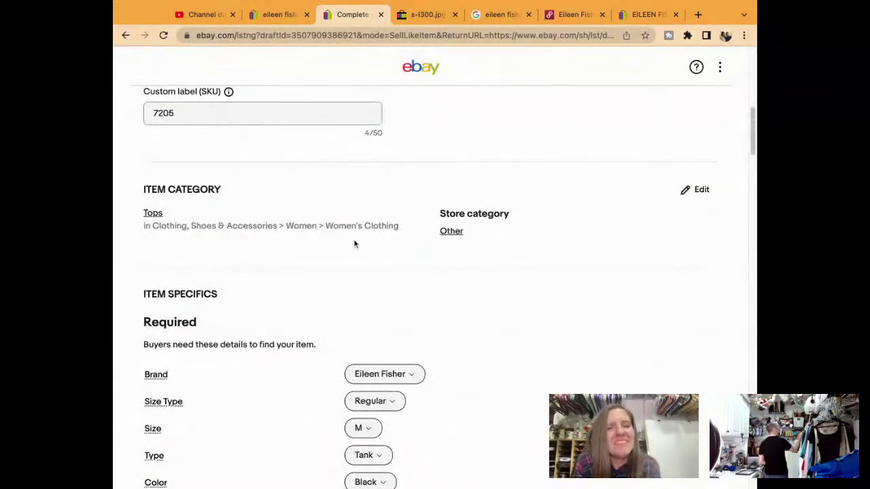
left_click(259, 119)
key("BackSpace")
type("4")
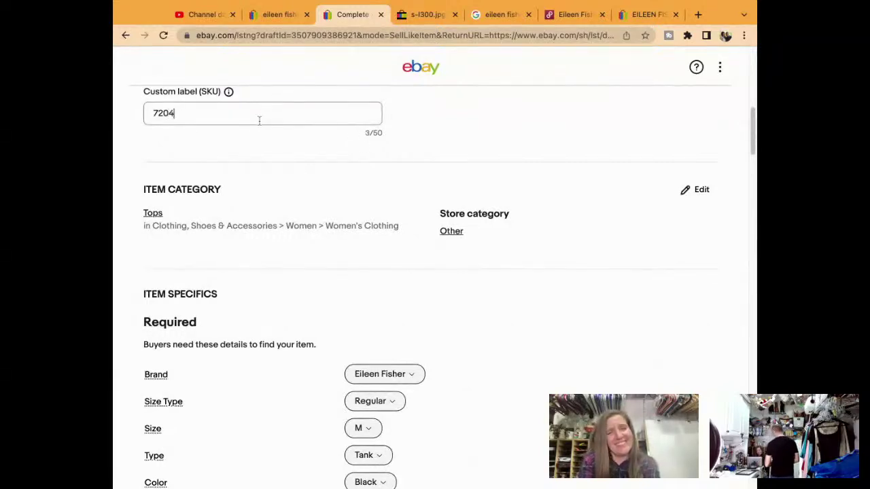
Review the listing from item specifics to pricing and shipping, and check the item location and return policy settings
scroll(259, 120, "down", 4)
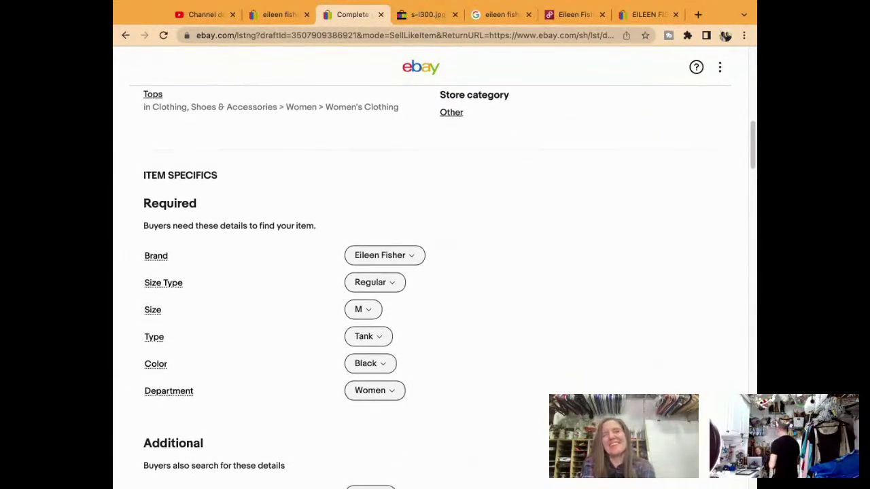
scroll(421, 272, "down", 15)
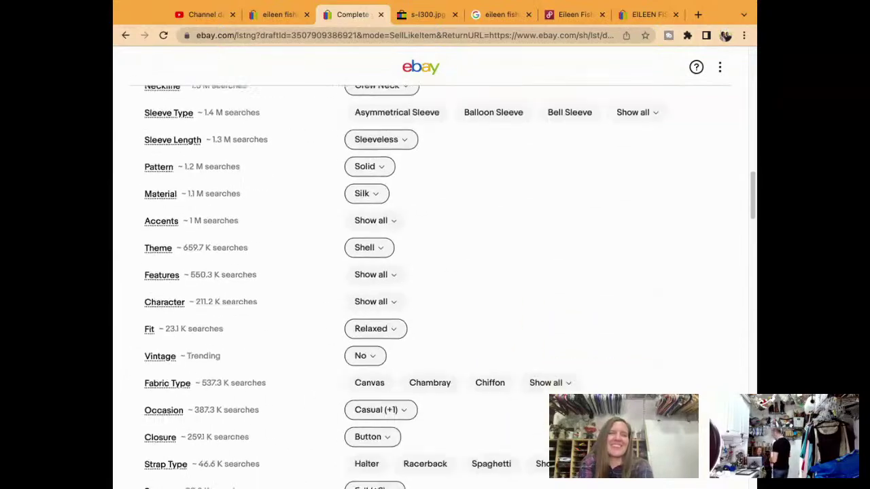
scroll(255, 109, "down", 20)
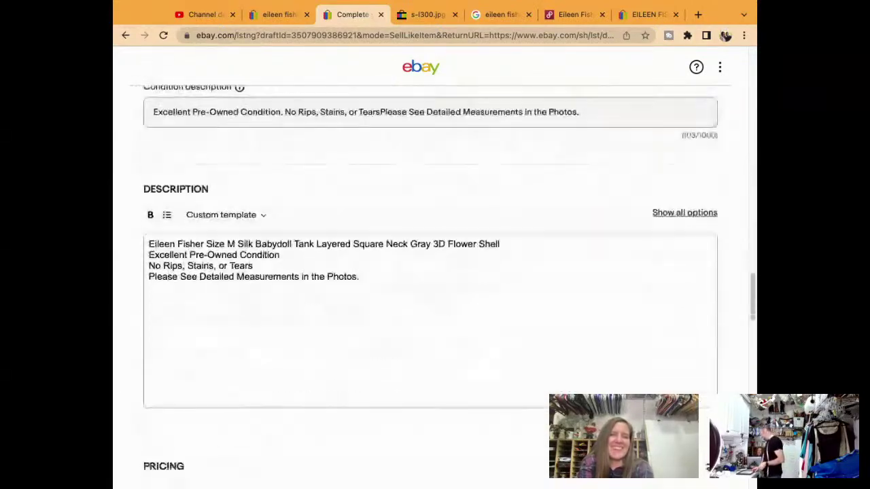
scroll(254, 109, "down", 10)
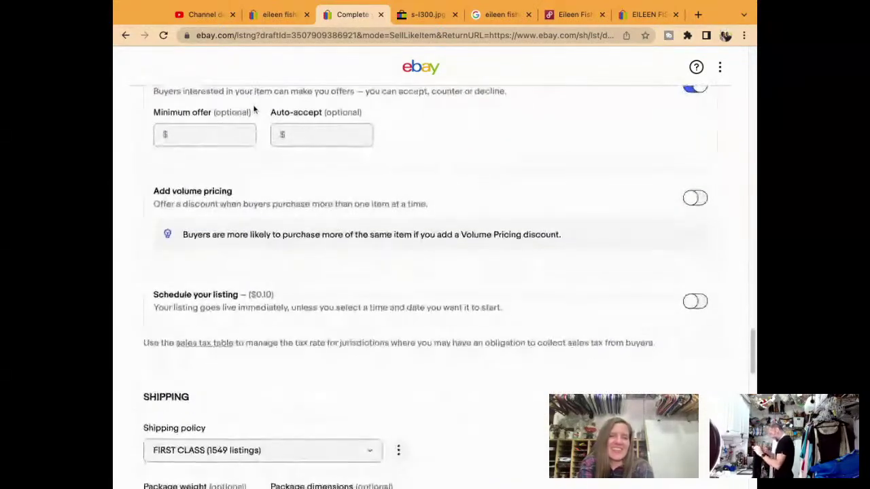
scroll(349, 141, "down", 5)
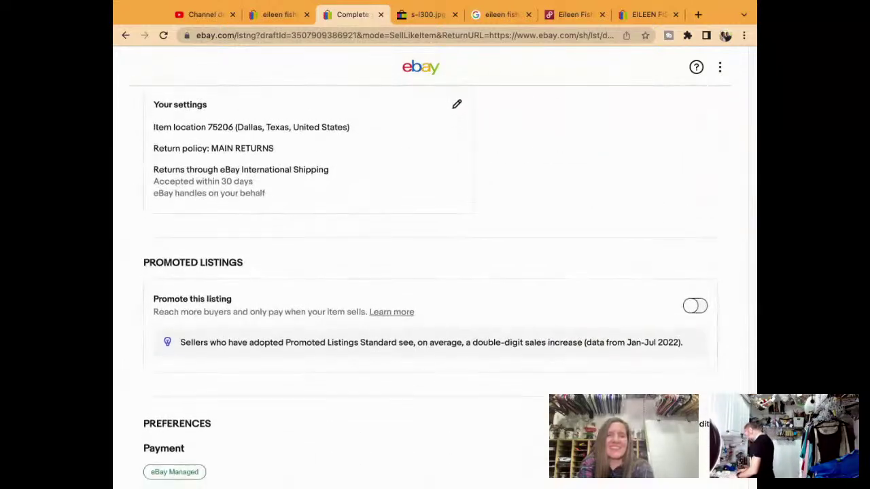
left_click(458, 103)
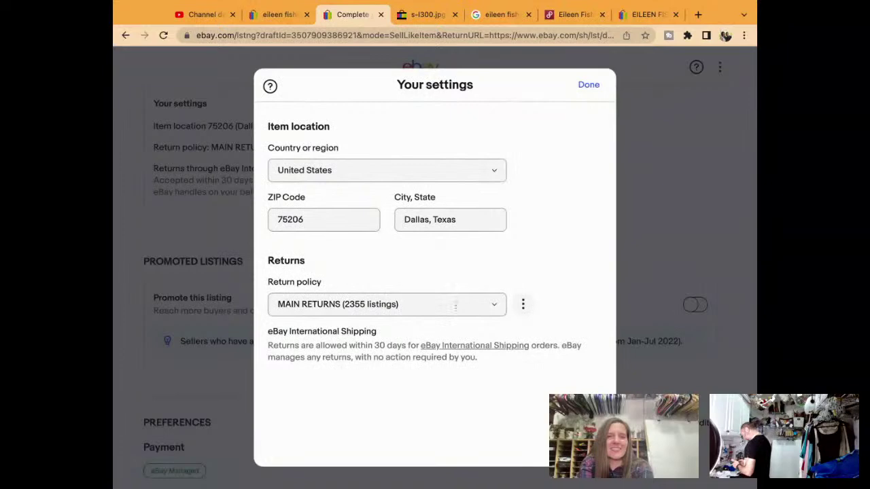
left_click(589, 84)
Publish the Eileen Fisher listing and close the confirmation to return to the drafts list
scroll(616, 214, "down", 5)
scroll(616, 215, "up", 4)
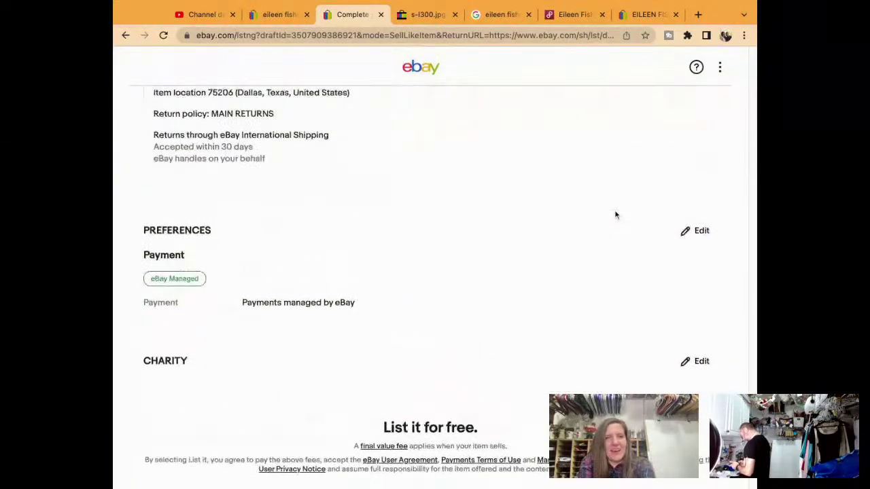
scroll(616, 215, "down", 6)
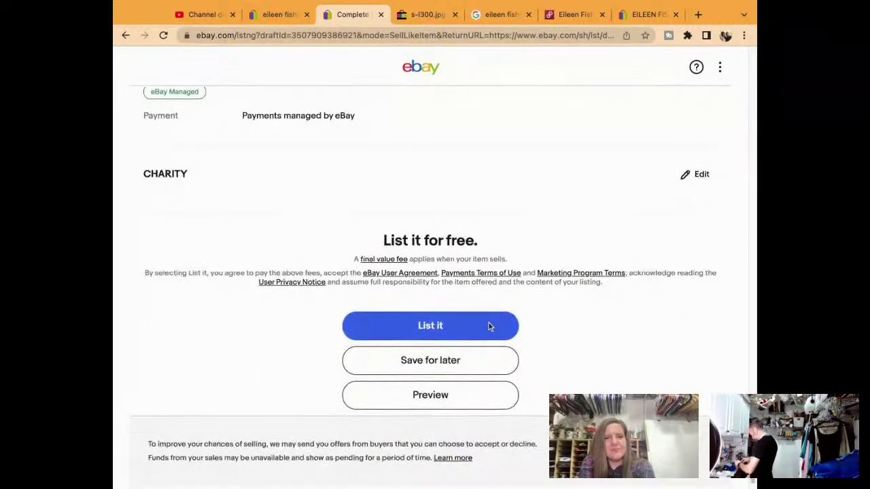
left_click(488, 326)
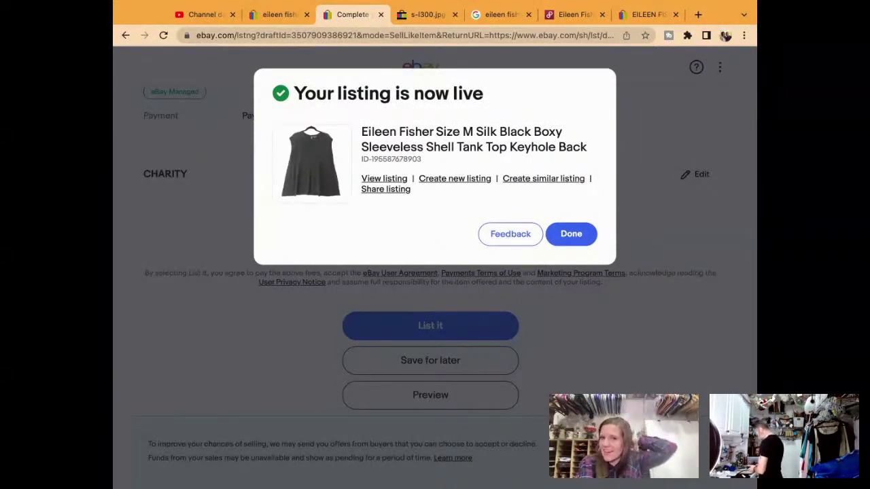
left_click(583, 236)
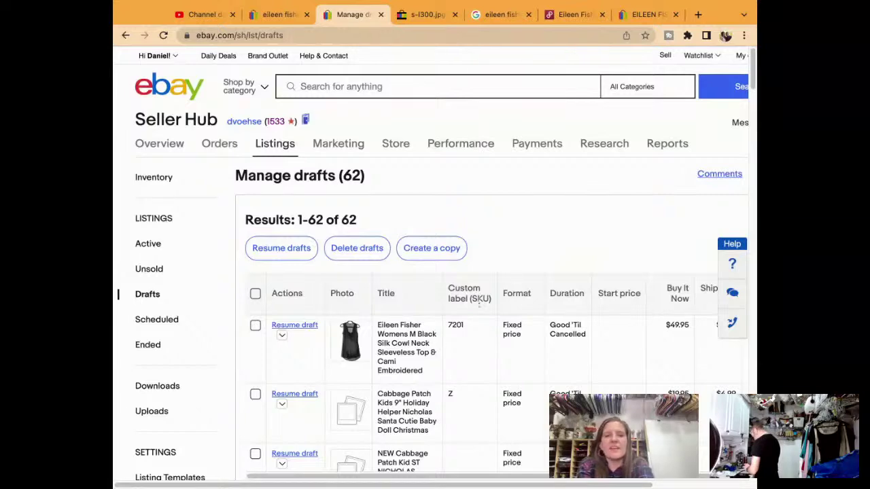
Search eBay for "anne fontaine black camisole" and look through the matching listings and their prices
left_click(347, 83)
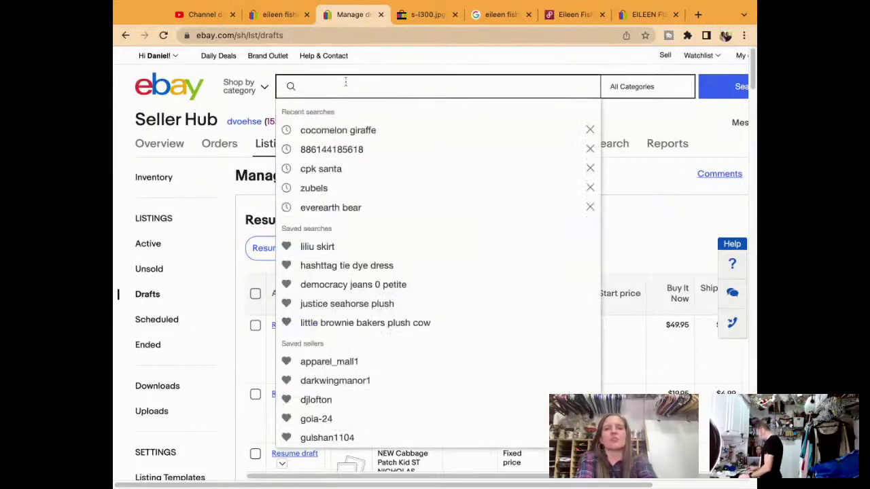
type("anne ")
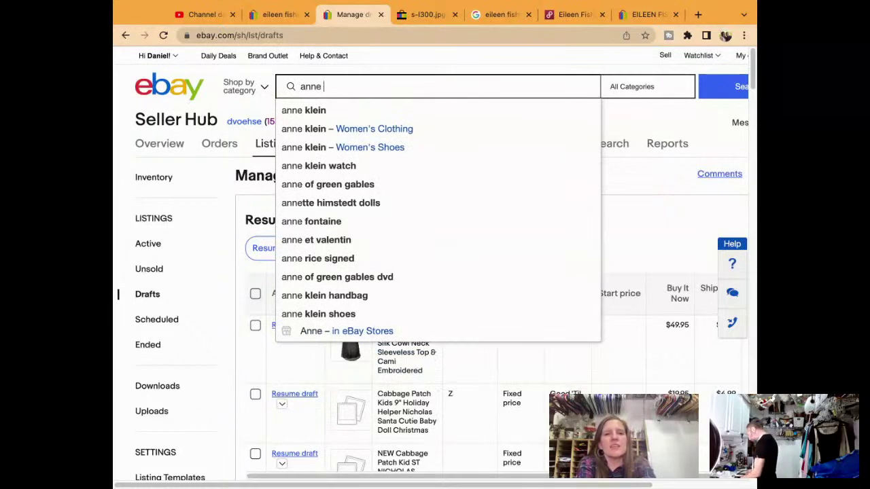
type("forntaine")
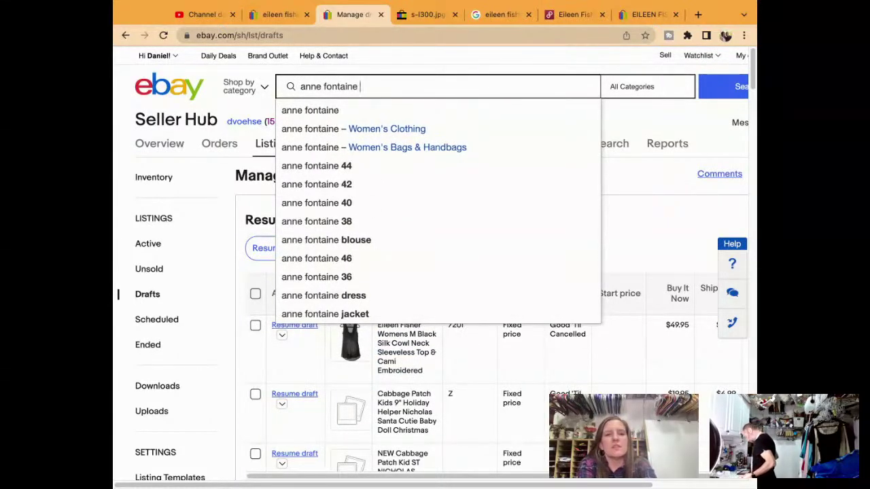
type(" black cami")
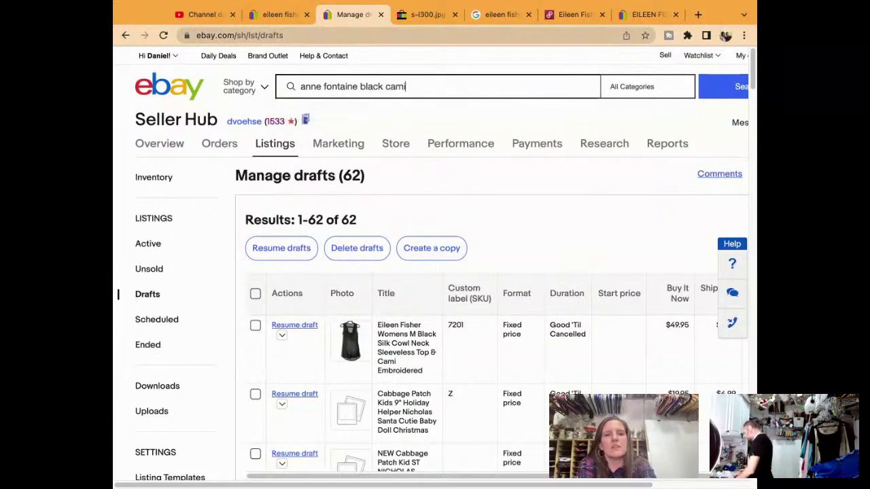
type("sole")
key("Return")
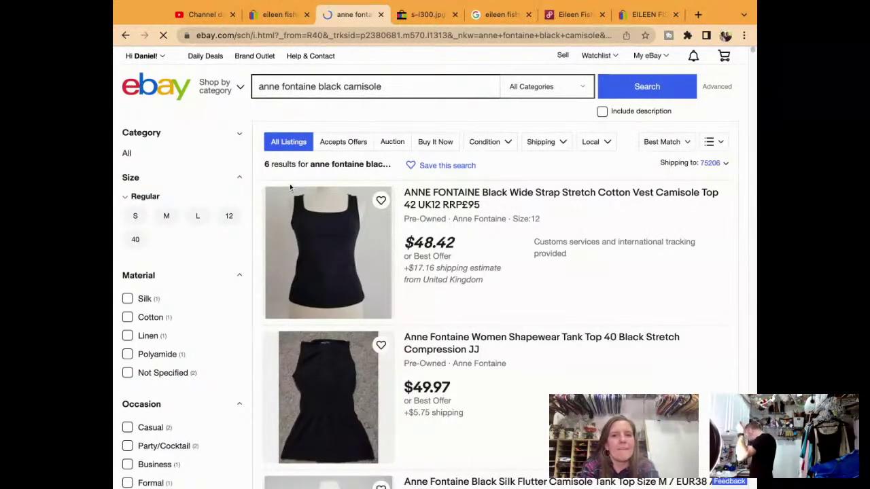
scroll(289, 184, "down", 5)
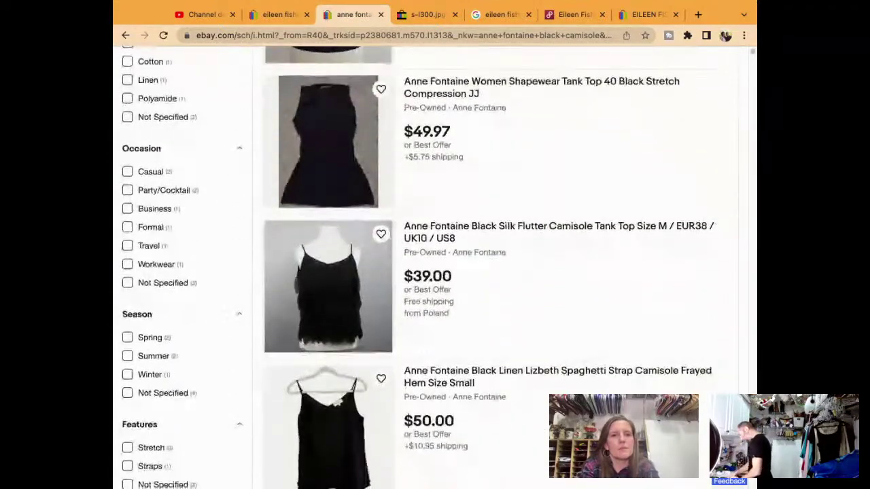
scroll(331, 144, "down", 5)
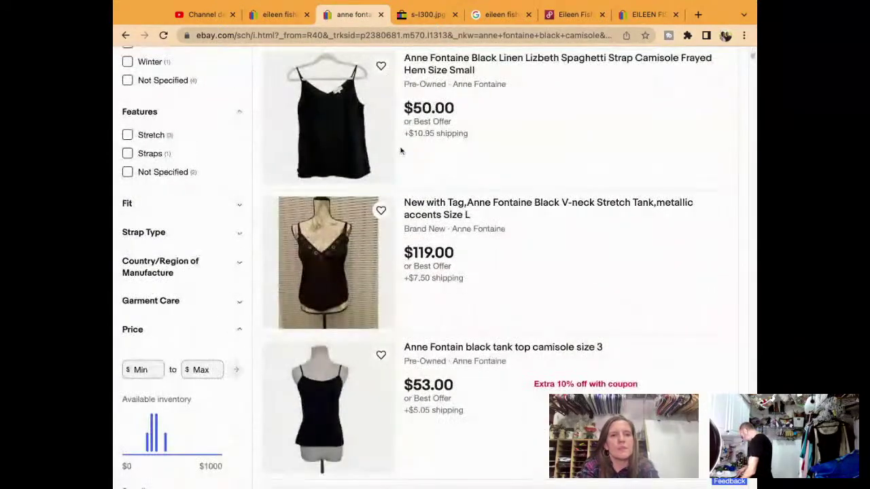
scroll(402, 162, "up", 1)
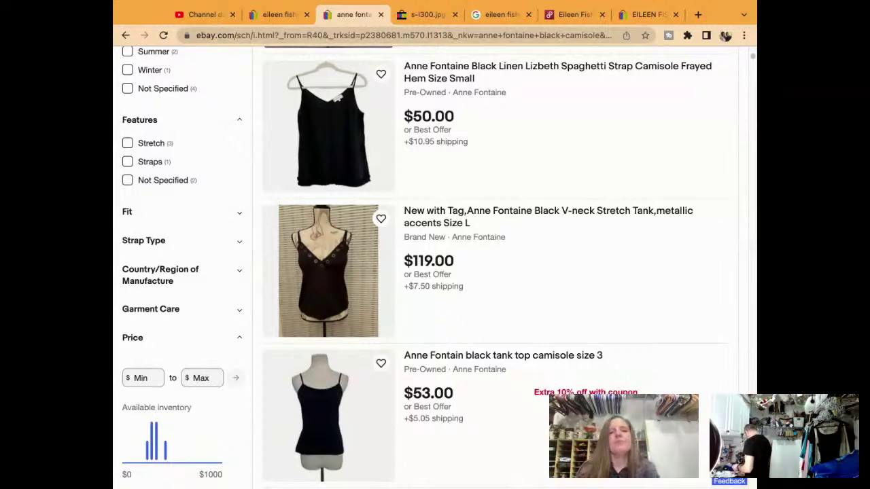
scroll(495, 272, "up", 8)
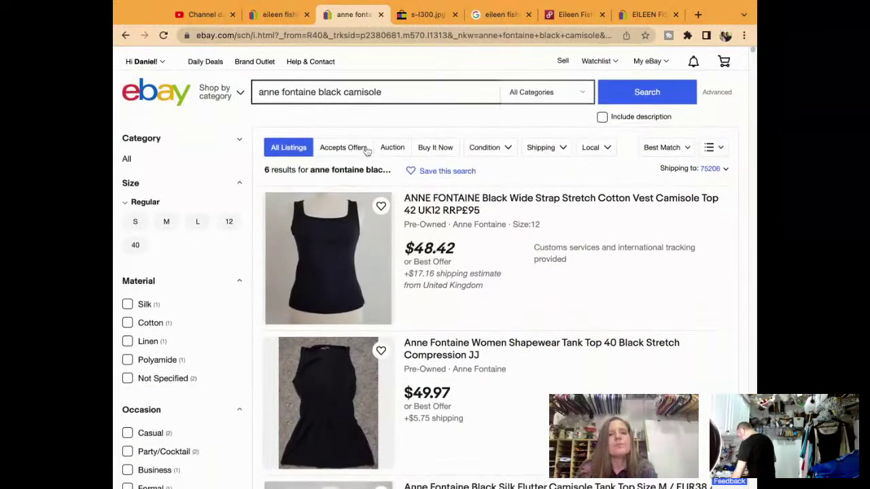
Add "cintia" to the Anne Fontaine black camisole search and look through the results
left_click(404, 93)
type("cintia")
key("Return")
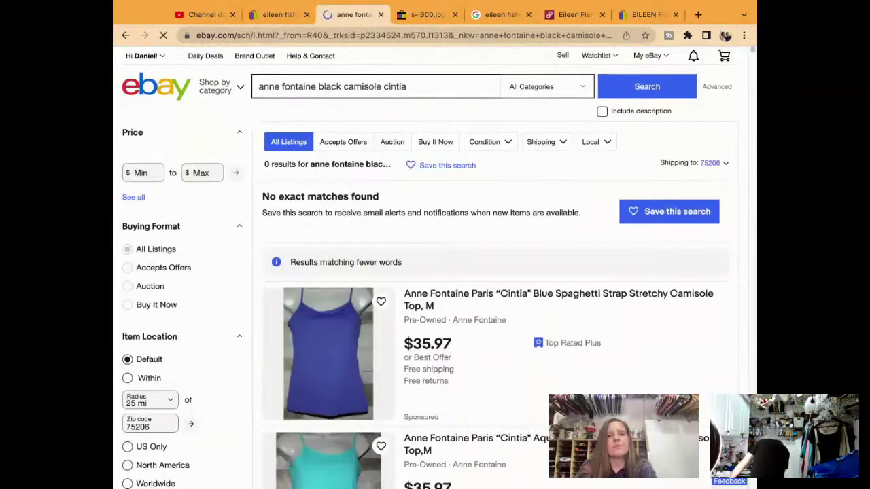
scroll(447, 280, "down", 2)
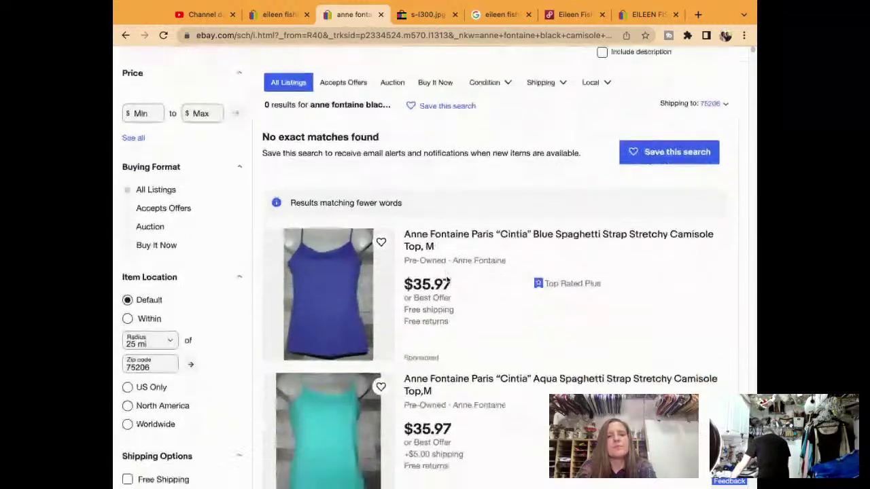
scroll(447, 280, "down", 6)
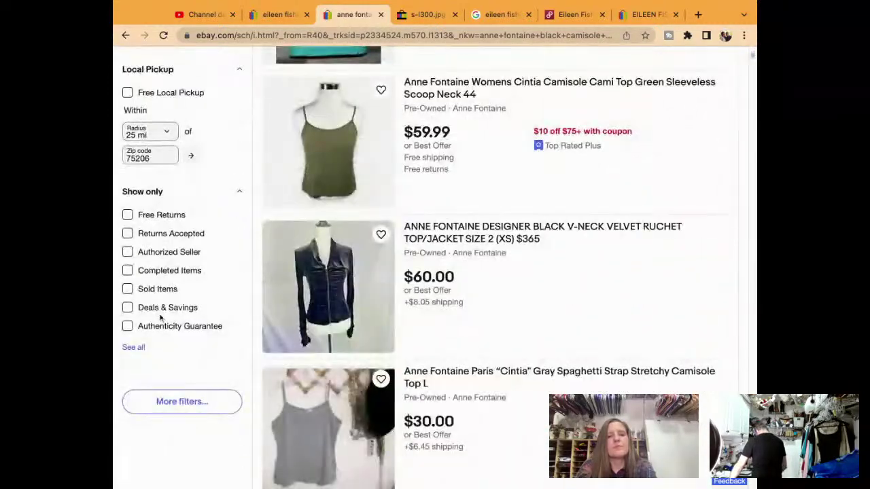
Filter the results to sold items and start a similar listing from the pre-owned black Cintia camisole sold on Nov 13, 2022
left_click(149, 290)
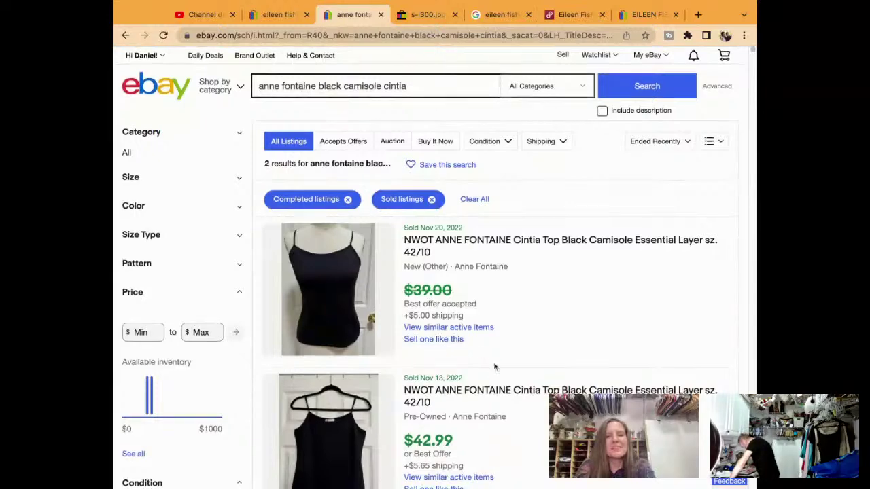
scroll(494, 365, "down", 2)
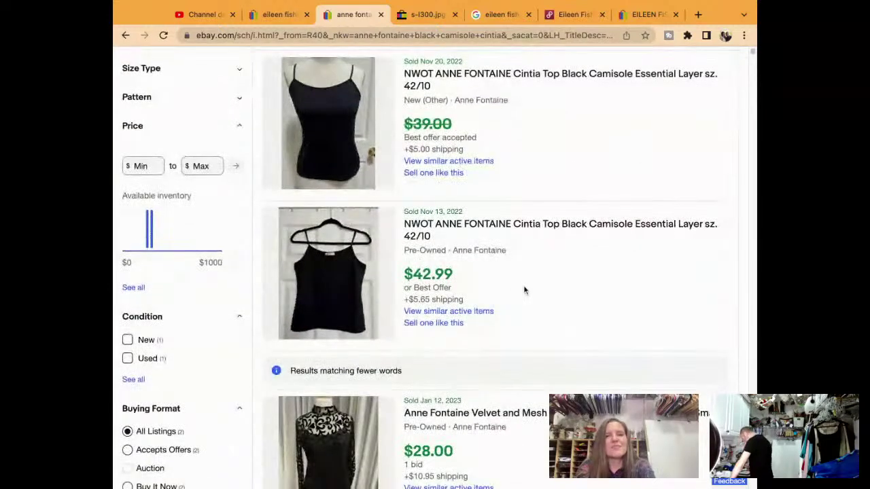
left_click(551, 228)
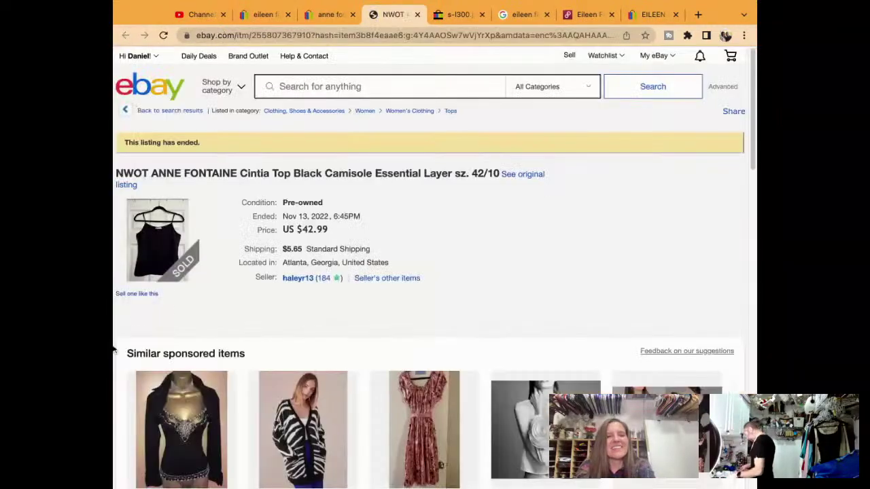
left_click(153, 294)
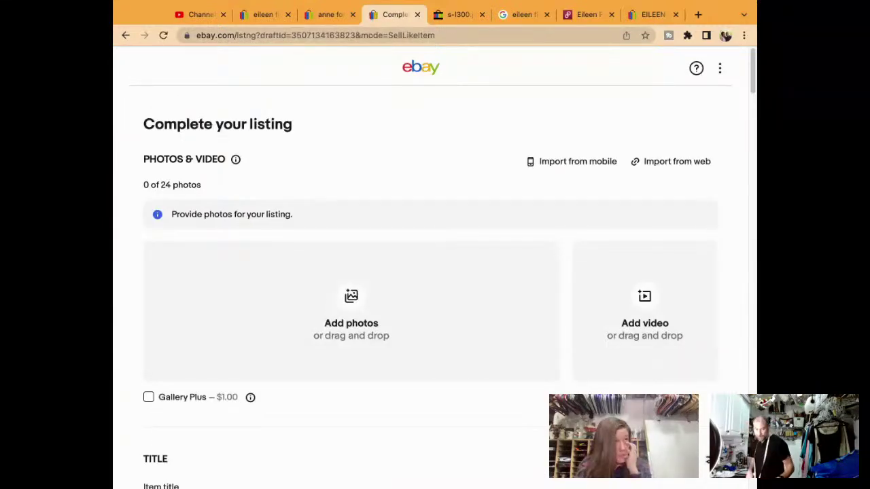
Remove "NWOT" and "sz. 42/10" from the item title
scroll(476, 272, "down", 5)
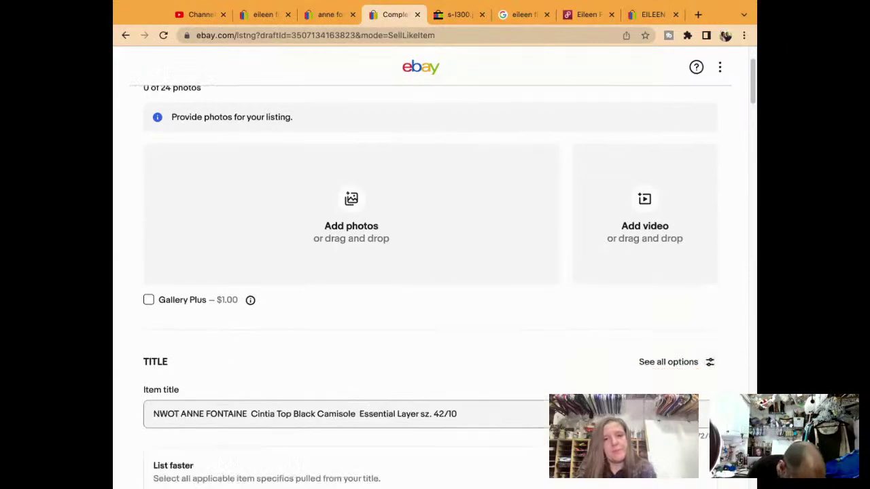
left_click_drag(431, 213, 481, 213)
key("BackSpace")
key("BackSpace")
key("BackSpace")
key("BackSpace")
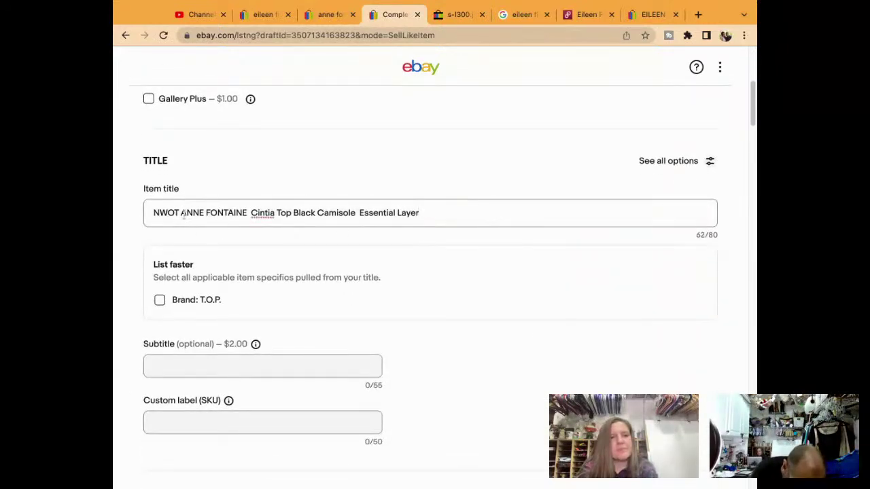
left_click_drag(180, 216, 113, 180)
key("BackSpace")
Insert "Size 4" after the brand name in the item title
left_click(220, 213)
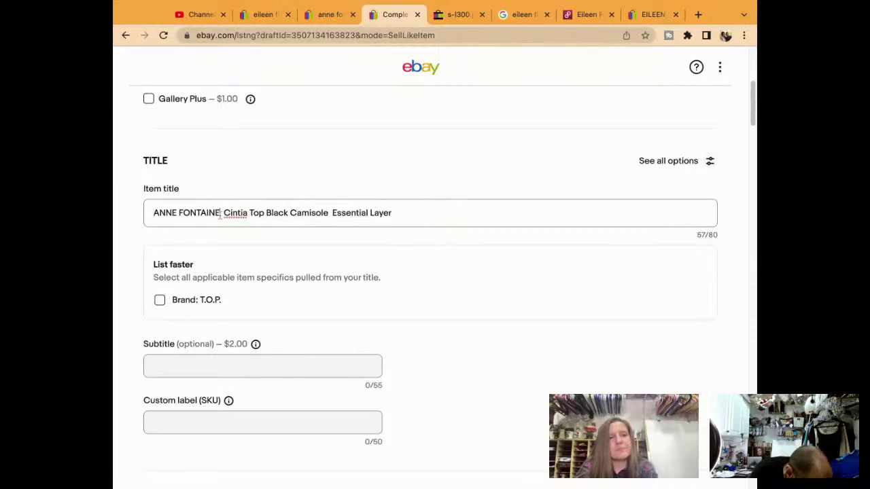
type("Size 4")
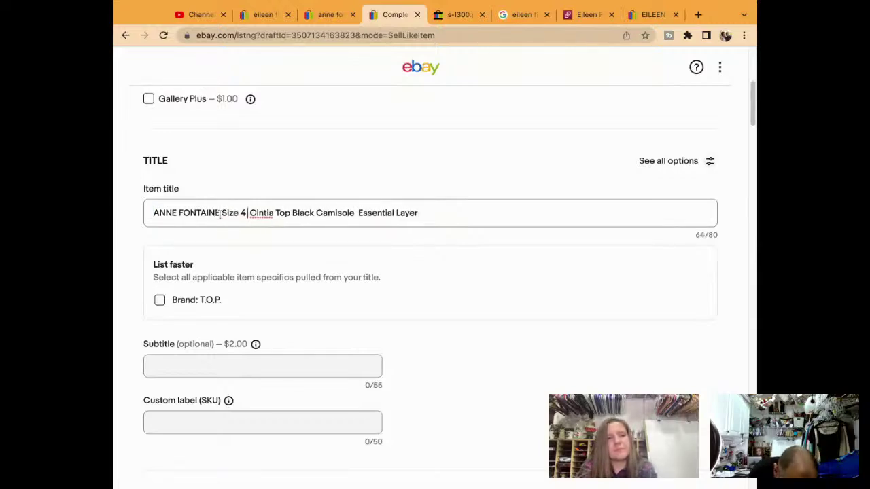
key("BackSpace")
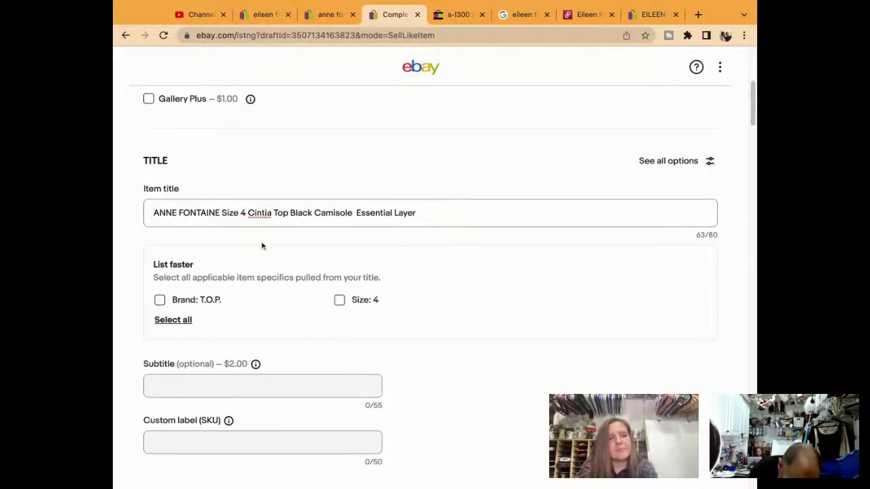
Change the all-caps brand name in the item title to "Anne Fontaine"
left_click(178, 213)
key("BackSpace")
key("BackSpace")
key("BackSpace")
key("BackSpace")
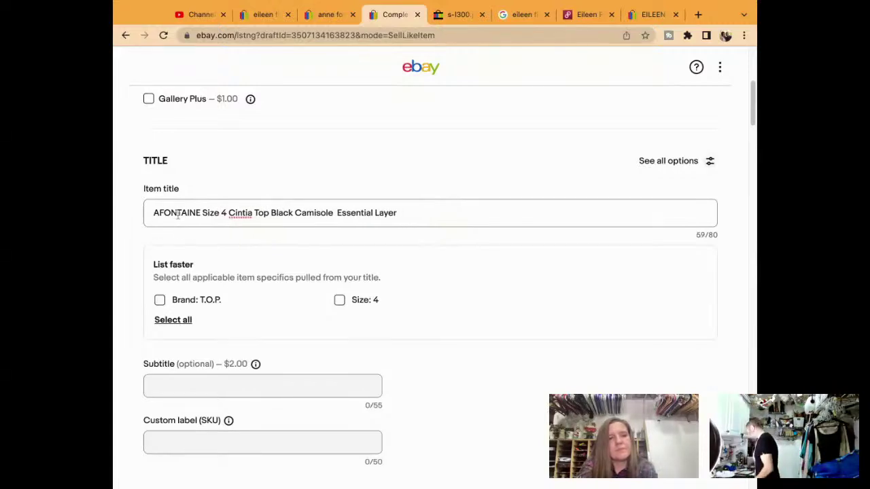
type("nne")
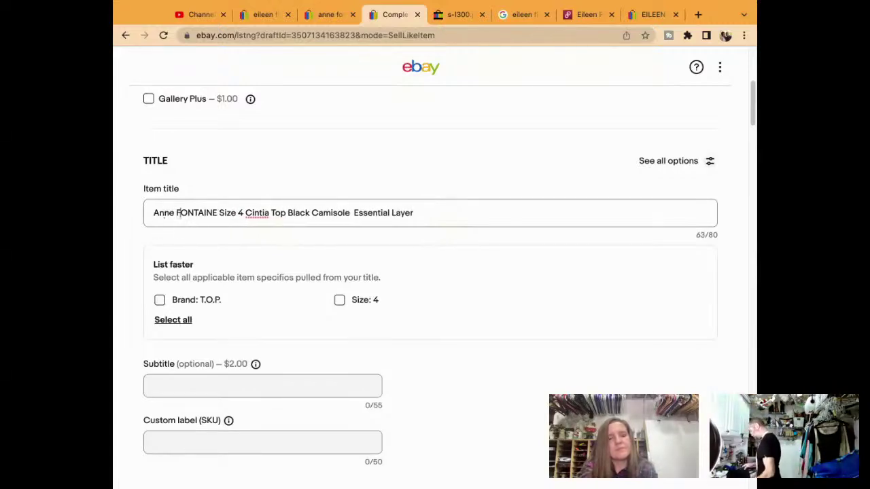
left_click(217, 213)
key("BackSpace")
key("BackSpace")
key("BackSpace")
key("BackSpace")
key("BackSpace")
key("BackSpace")
key("BackSpace")
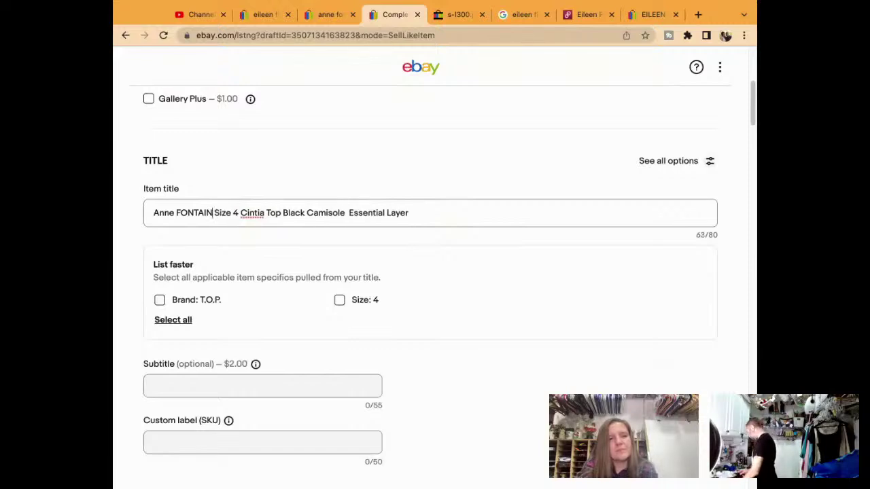
type("ontaine")
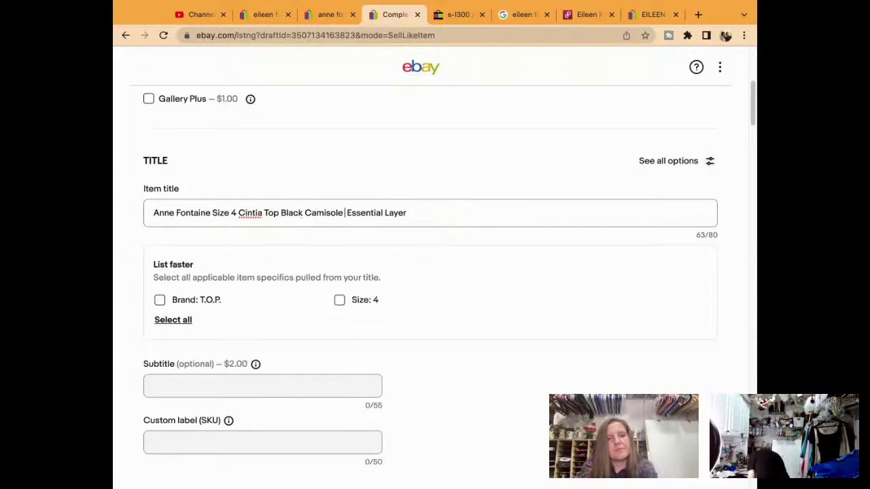
Remove the extra space before "Essential Layer" and append "Spaghetti Strap" to the item title
left_click(345, 212)
key("BackSpace")
key("End")
type("S")
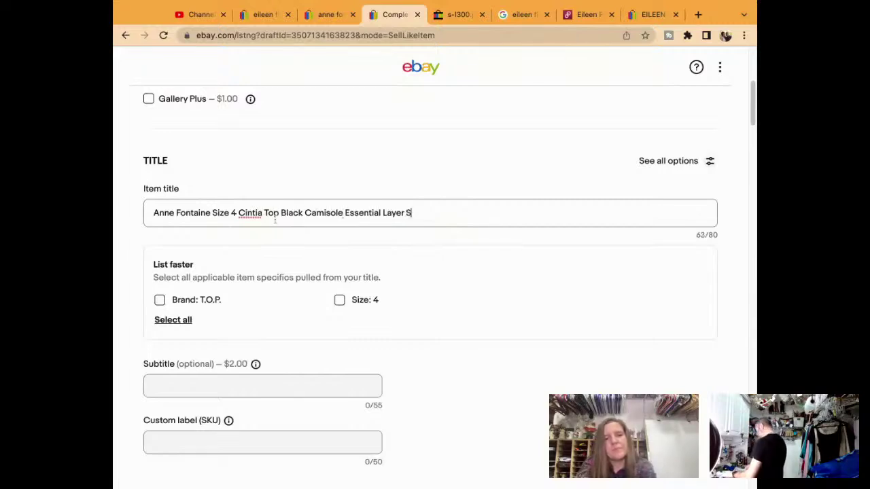
type("paghetti Strap")
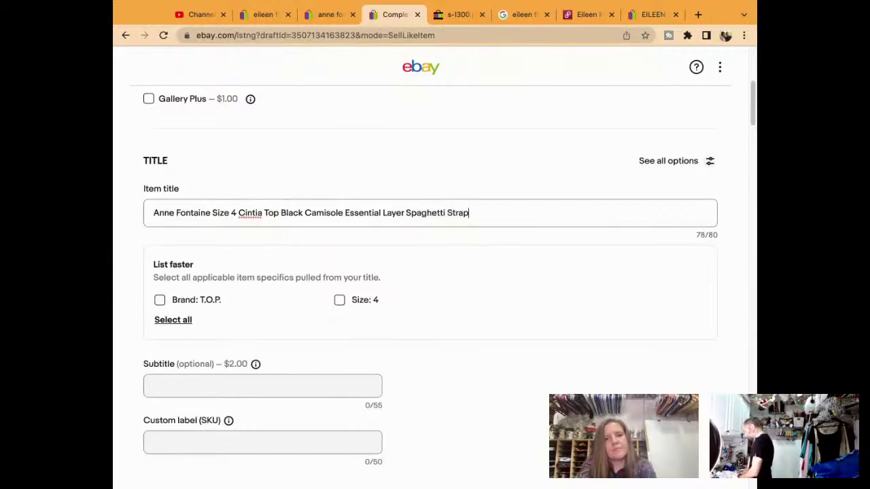
left_click(228, 256)
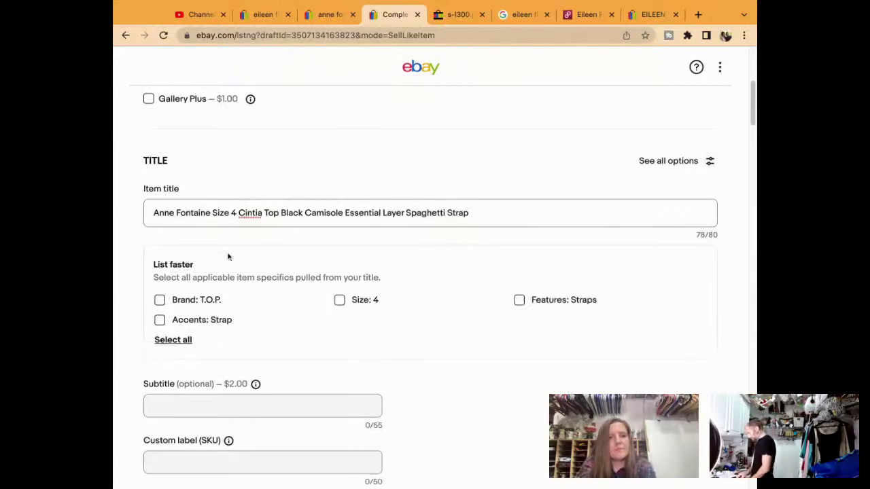
Apply the suggested item specifics Size: 4, Features: Straps and Accents: Strap
left_click(339, 300)
left_click(519, 300)
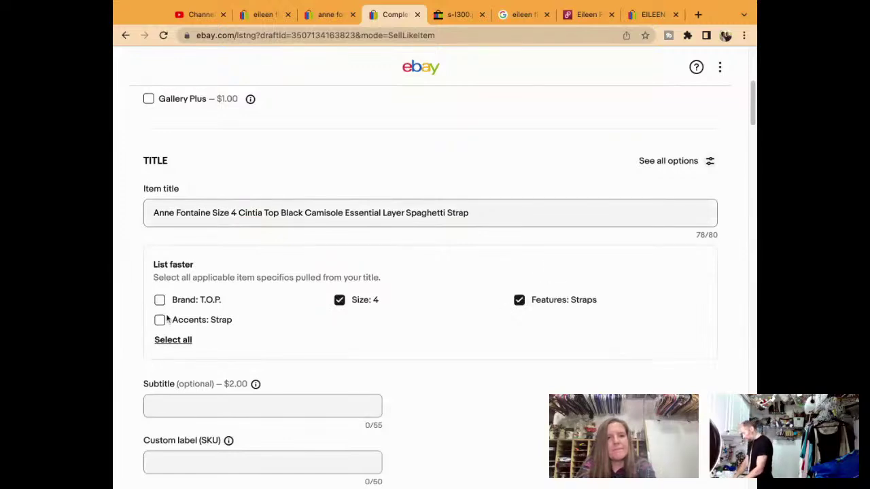
left_click(159, 320)
Set the custom label (SKU) to 7205
scroll(161, 325, "down", 2)
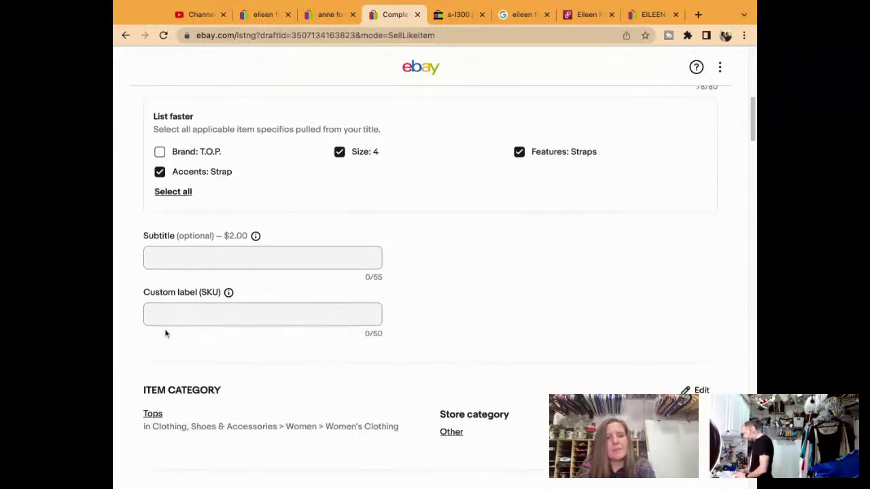
left_click(160, 317)
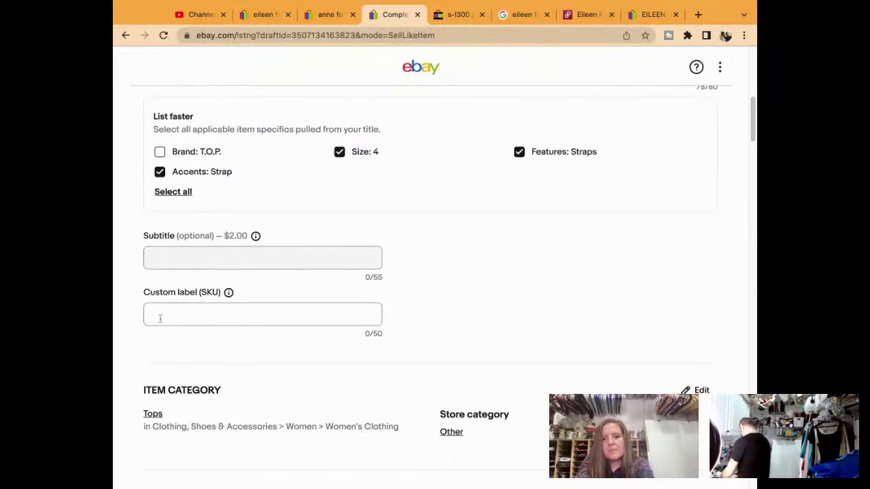
type("7205")
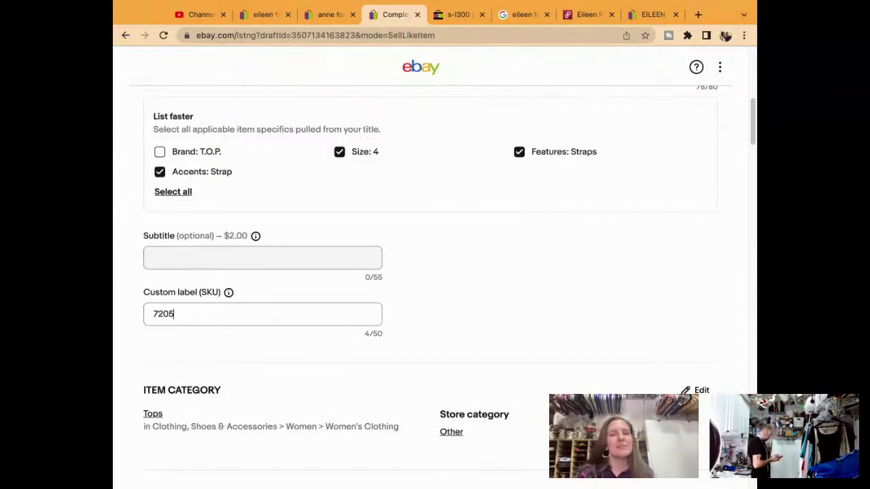
Set the condition to Pre-owned, described as "Excellent Pre-Owned Condition No Rips, Stains, or Tears Please See Detailed Measurements in the Photos."
scroll(634, 287, "down", 6)
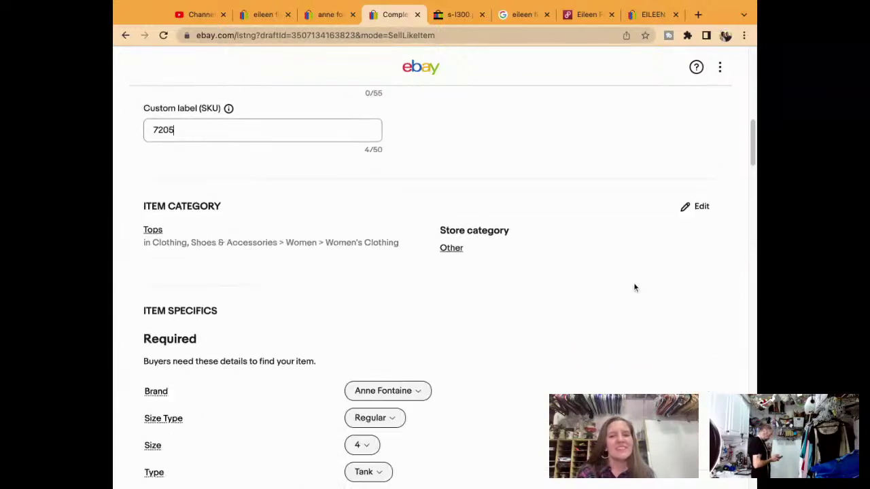
scroll(635, 288, "down", 6)
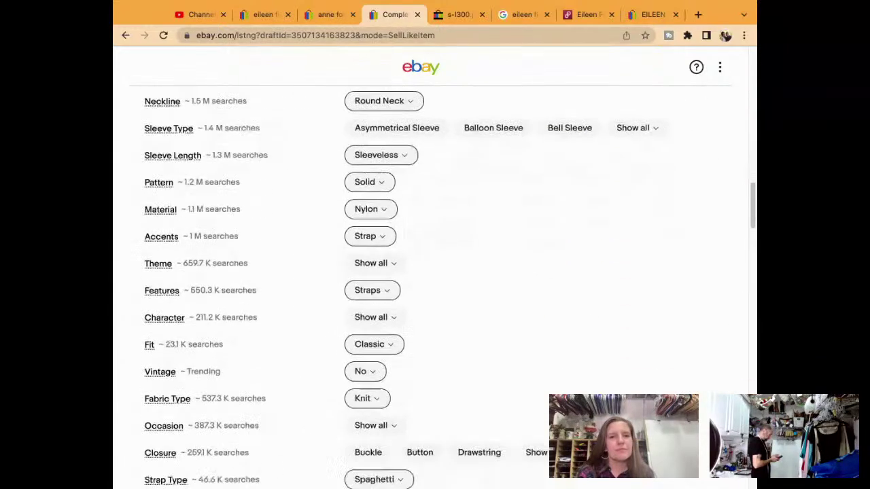
scroll(435, 286, "down", 8)
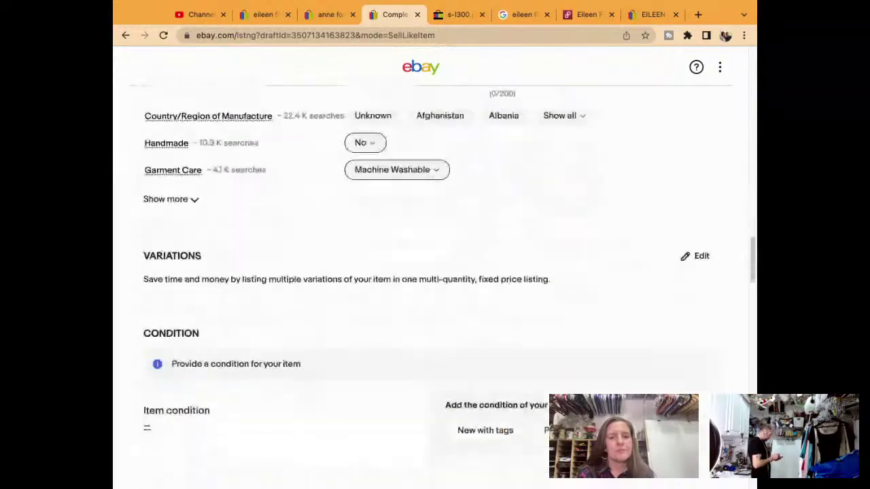
left_click(566, 312)
left_click(548, 301)
type("Excellent Pre-Owned Condition ")
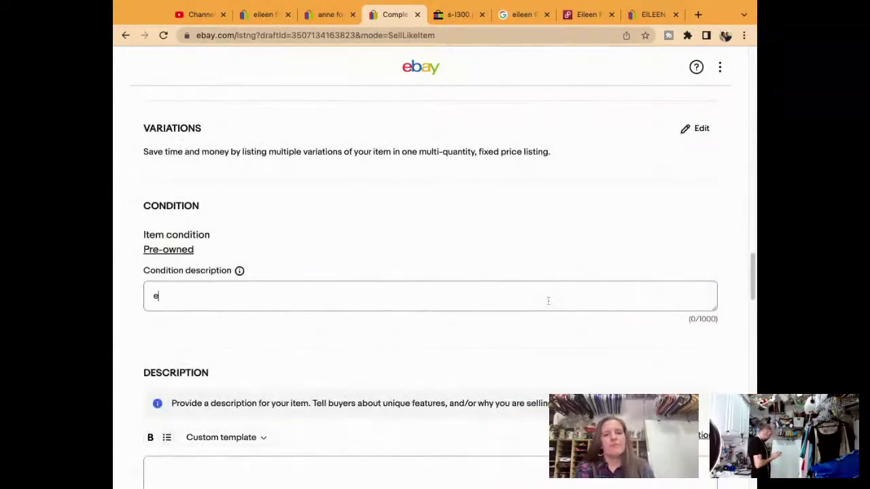
type("No Rips, Stains, or Tears Please See Detailed Measurements in the Photos.")
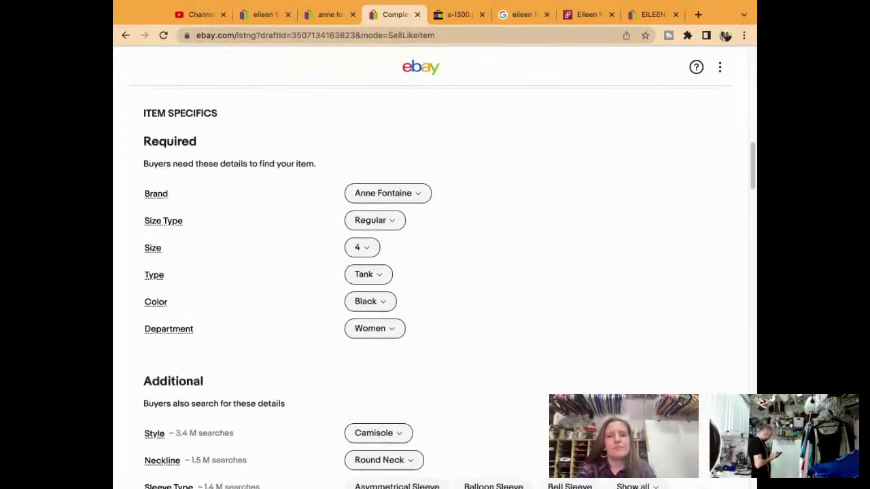
Copy the full item title into the first line of the listing description
scroll(435, 272, "up", 6)
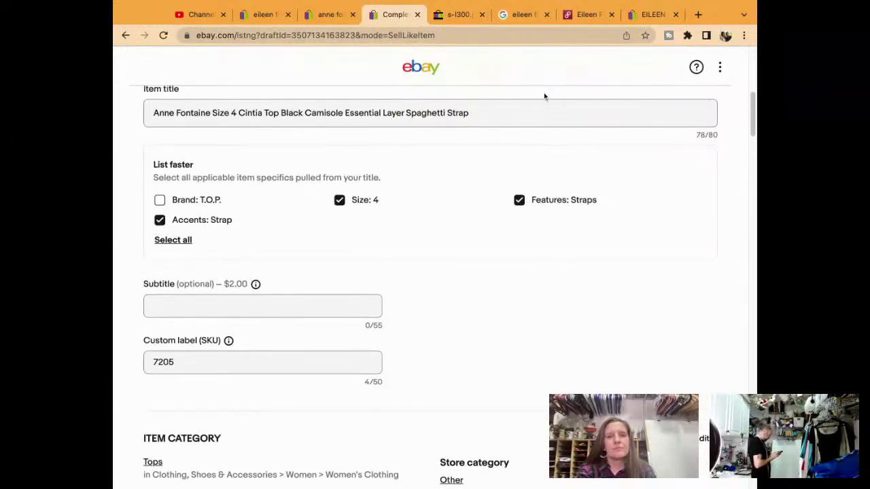
left_click(544, 120)
key("ctrl+a")
key("ctrl+c")
scroll(544, 119, "down", 15)
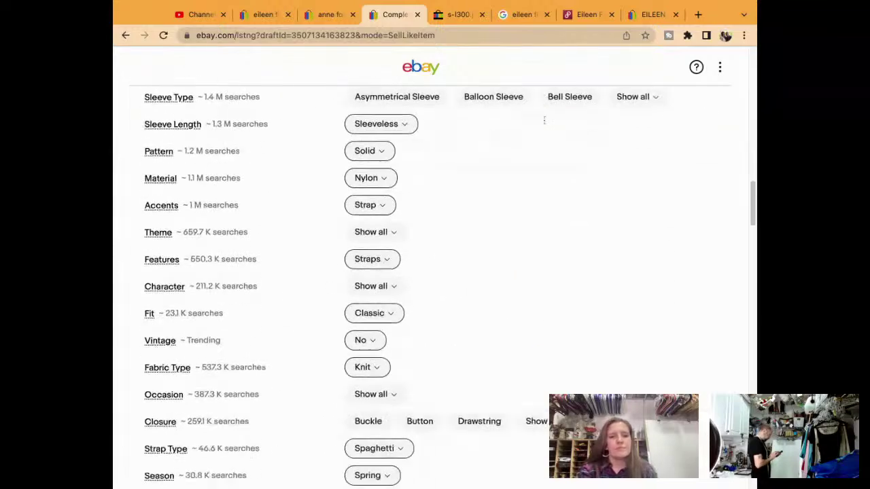
scroll(544, 120, "down", 10)
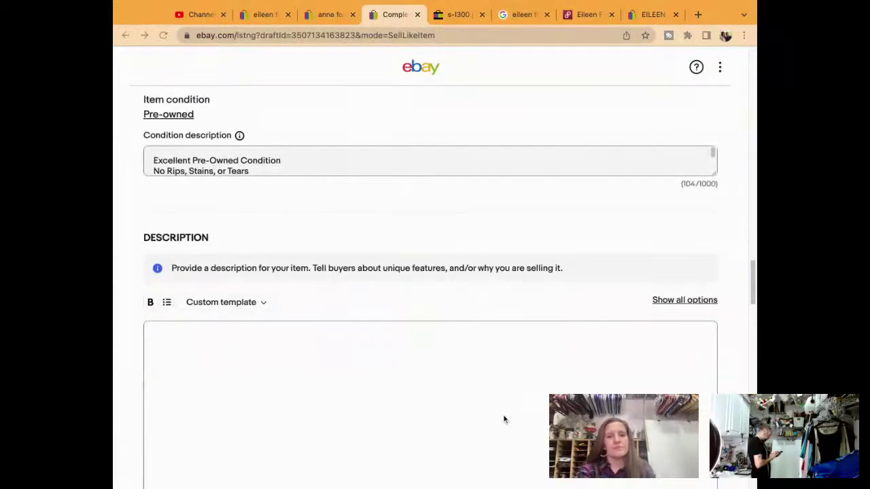
scroll(501, 413, "up", 15)
scroll(501, 413, "down", 20)
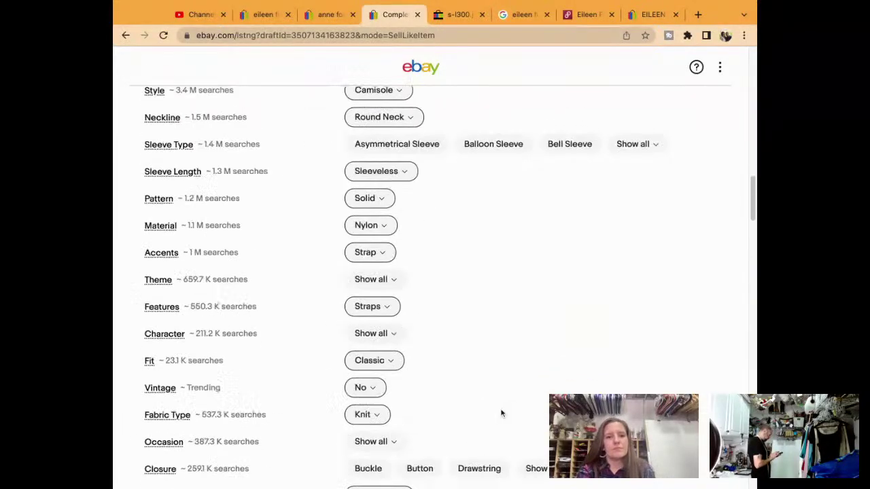
left_click(446, 196)
key("ctrl+v")
key("Return")
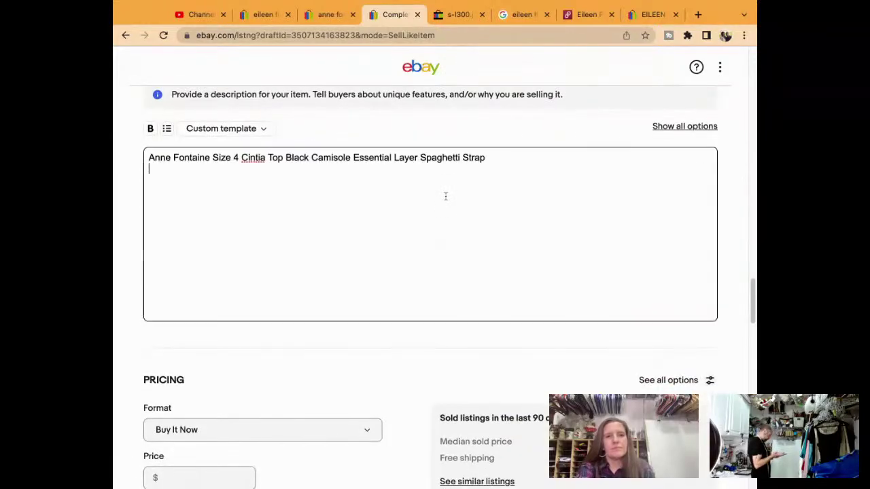
Add description lines "Excellent Pre-Owned Condition", "No Rips, Stains, or Tears" and "Please See Detailed Measurements in the Photos."
type("Excellent Pre-Owned Condition")
key("Return")
type("No Rips, Stains, or Tears")
key("Return")
type("Please See Detailed Measurements in the Photos.")
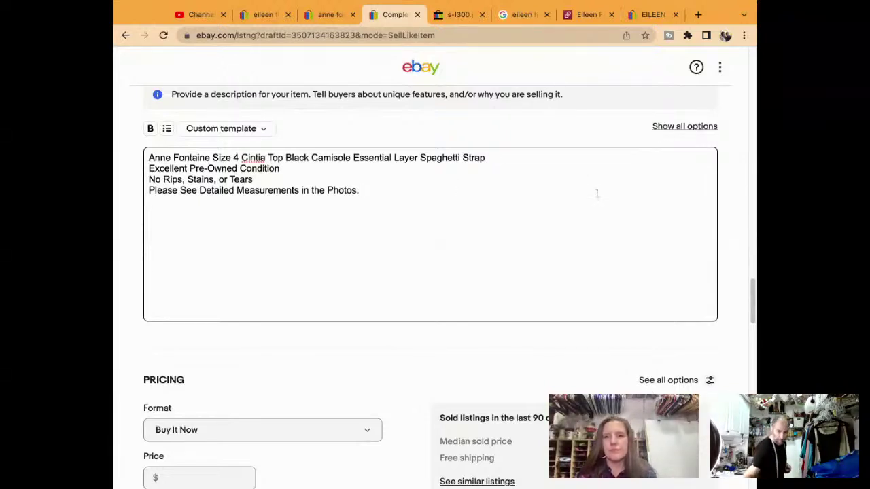
Set the Buy It Now price to $44.95
scroll(448, 302, "down", 4)
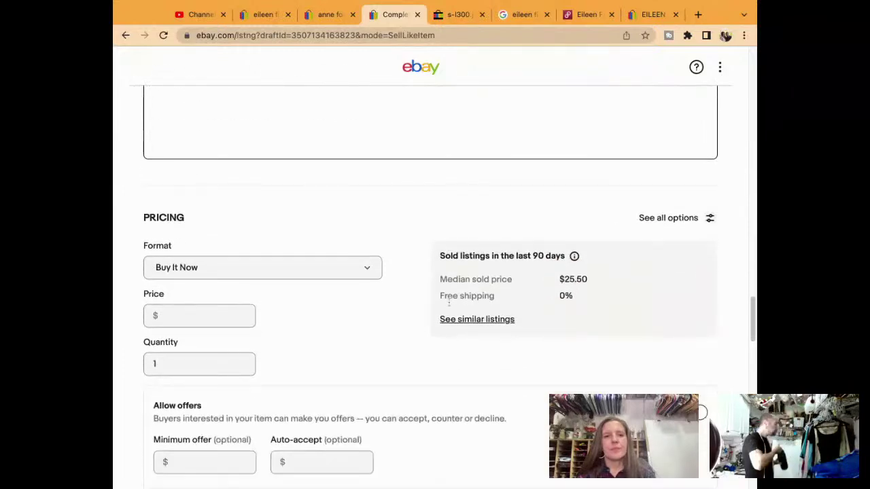
left_click(162, 256)
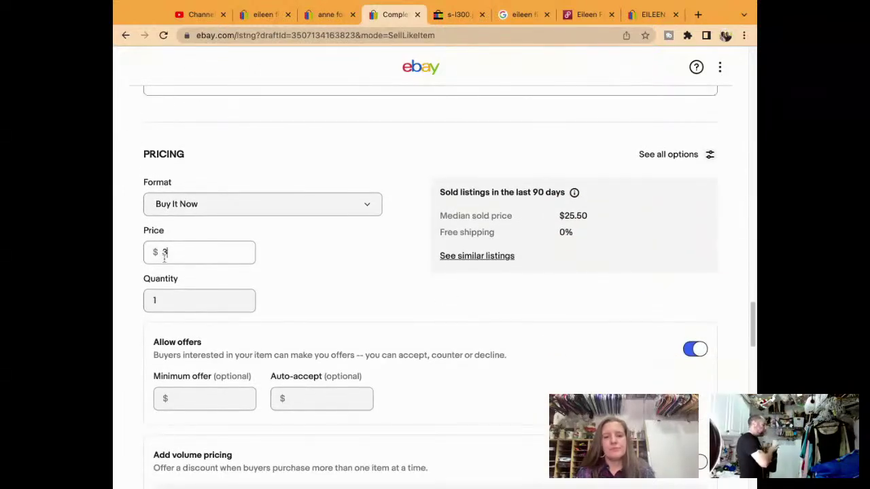
type("44.95")
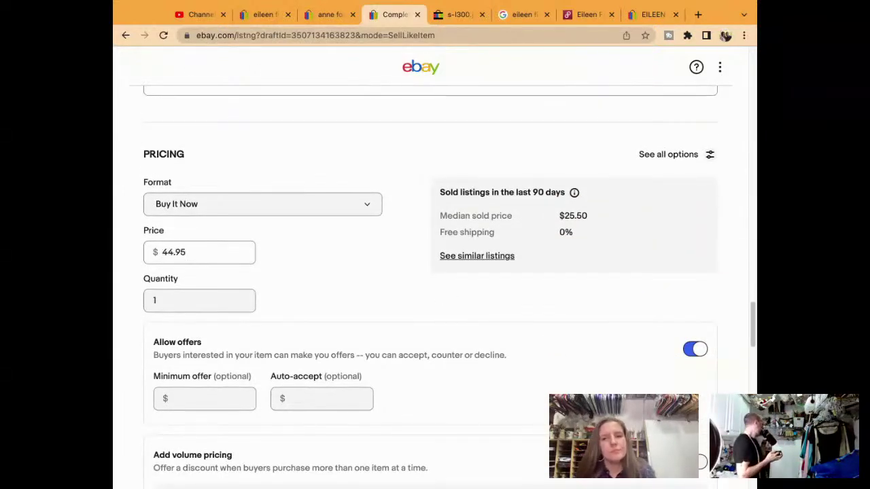
Change the return policy in the listing's preferences to MAIN RETURNS
scroll(428, 285, "down", 10)
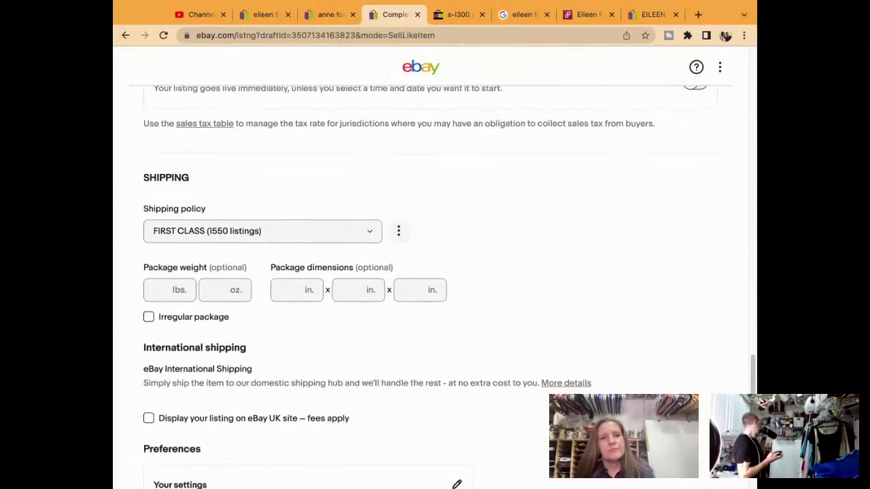
scroll(405, 343, "down", 4)
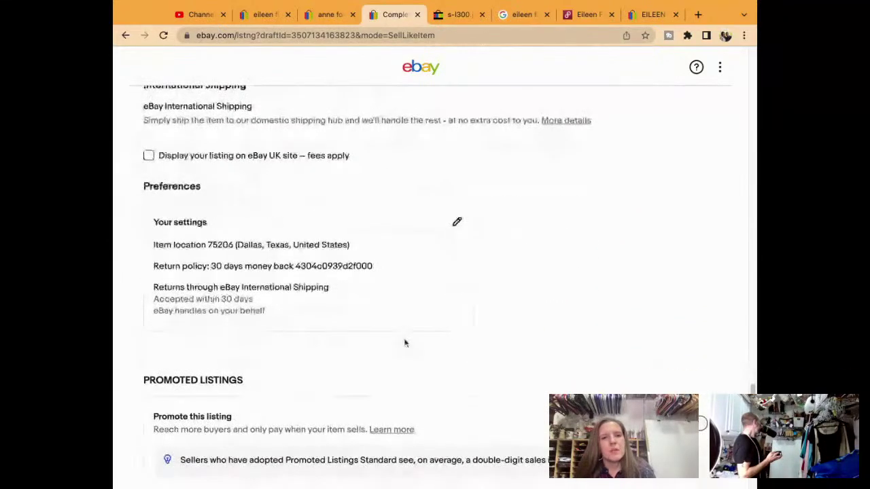
left_click(404, 284)
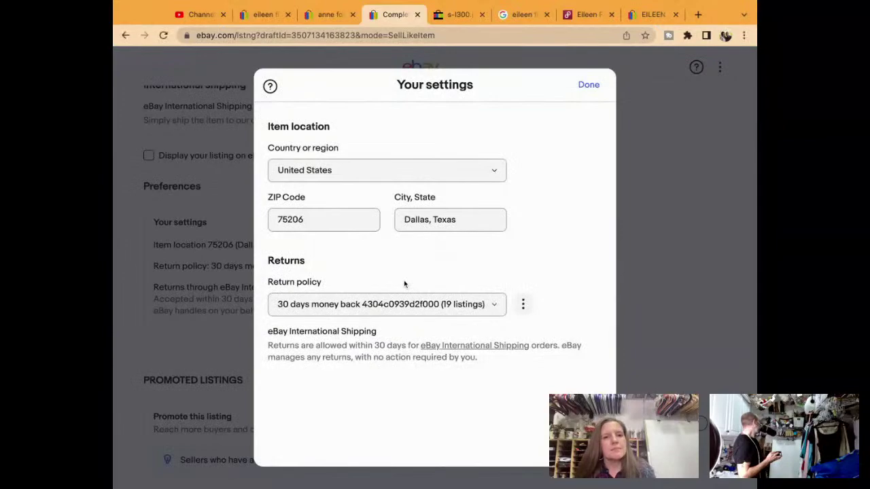
key("space")
key("Up")
key("Return")
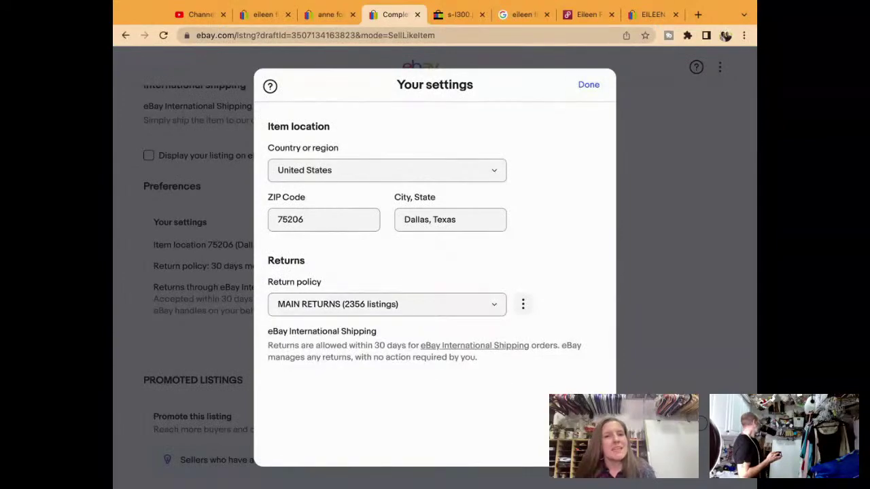
left_click(585, 84)
Add the six photos of the Anne Fontaine camisole to the listing
scroll(435, 272, "down", 5)
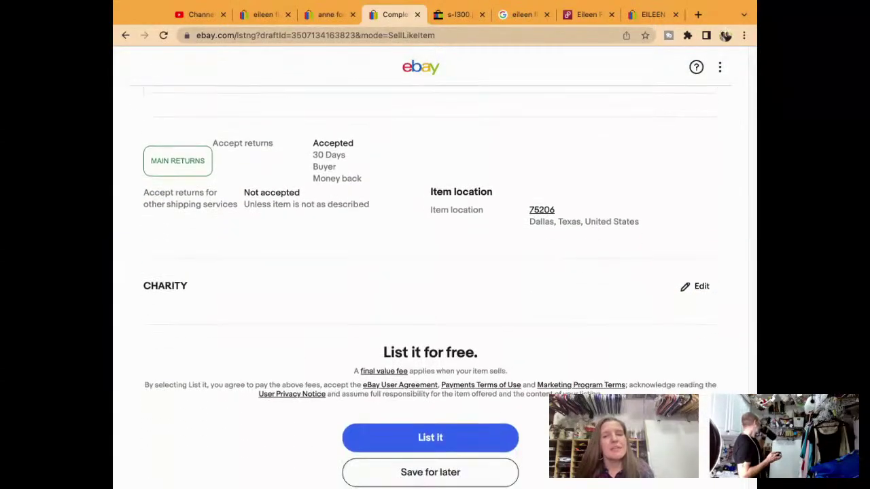
scroll(435, 272, "up", 20)
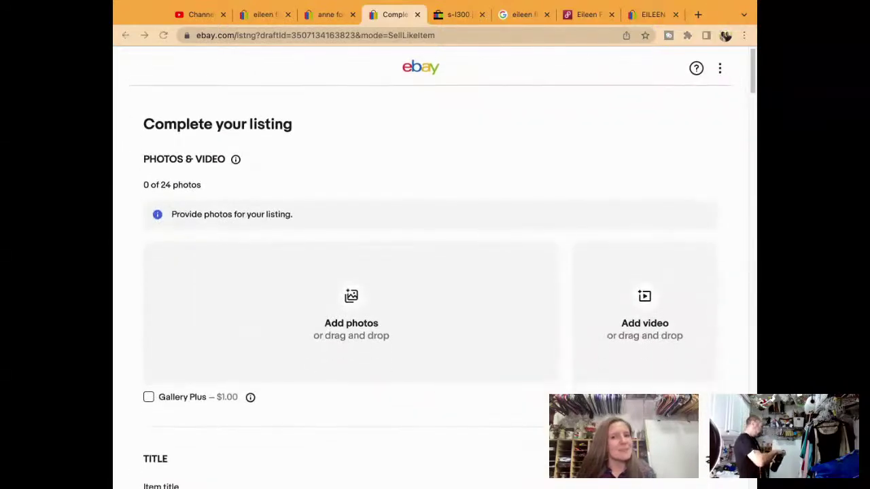
left_click_drag(754, 312, 430, 313)
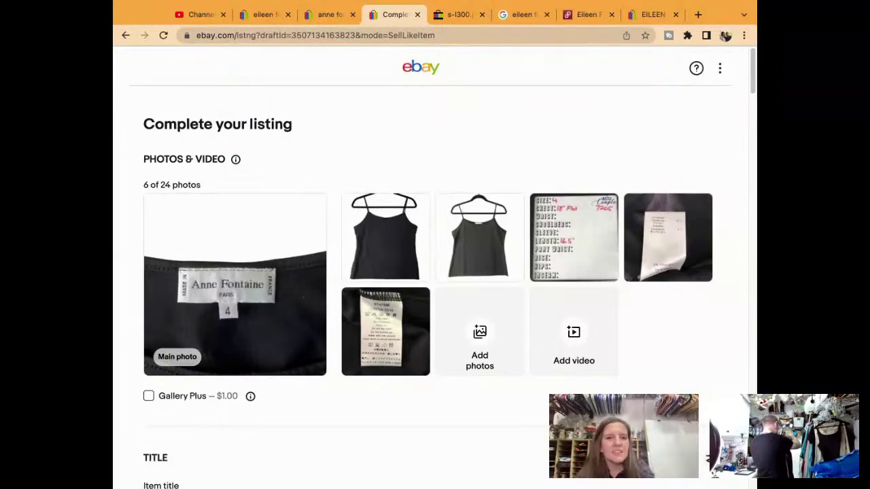
Reorder the photos: the hanger shot with the visible neck label as main, the other hanger shot second and the measurement board last
left_click_drag(479, 238, 235, 284)
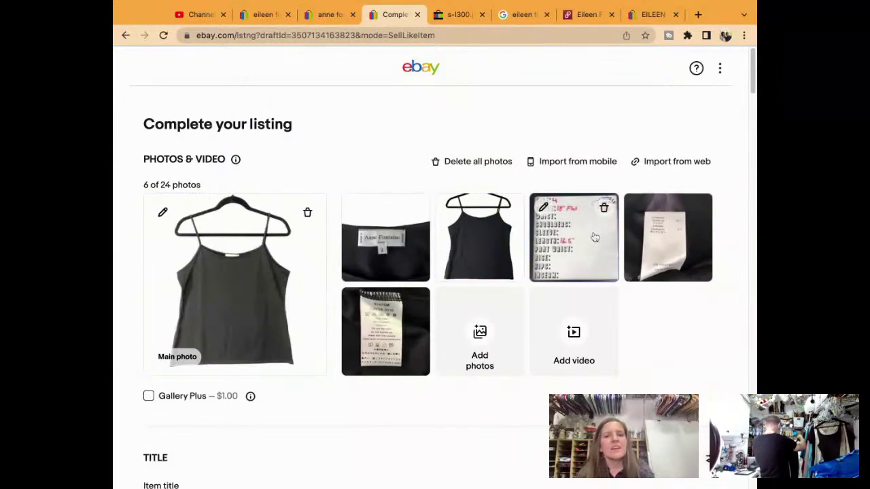
left_click_drag(596, 238, 597, 238)
scroll(415, 346, "down", 6)
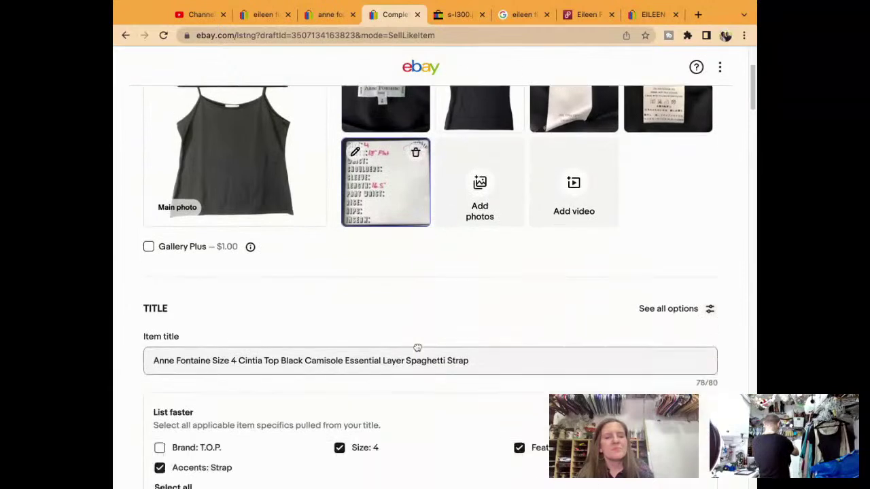
scroll(417, 347, "up", 6)
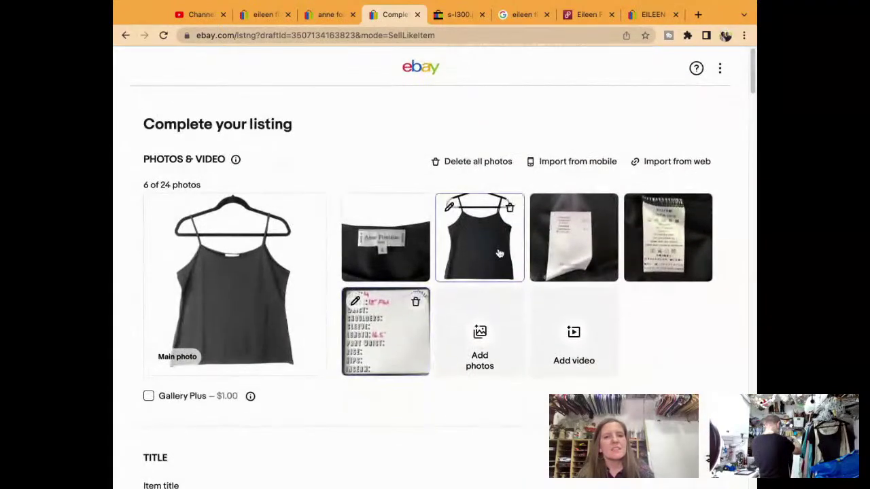
left_click_drag(448, 253, 380, 245)
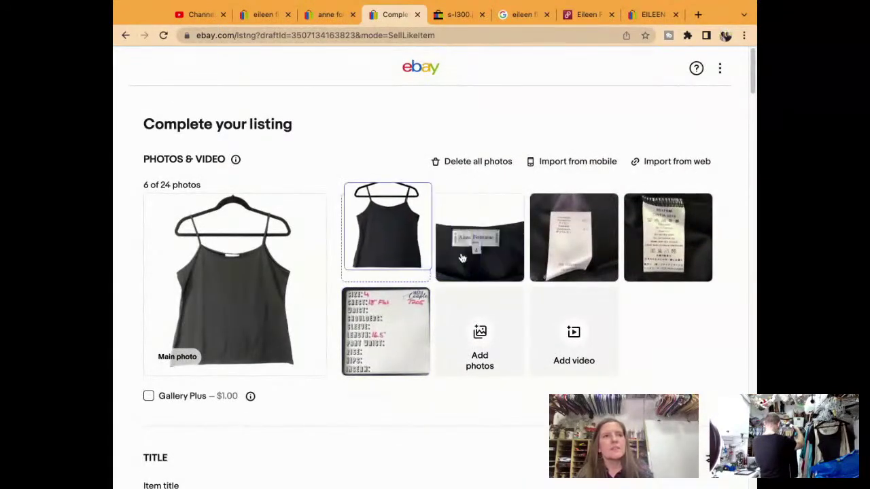
scroll(359, 241, "down", 8)
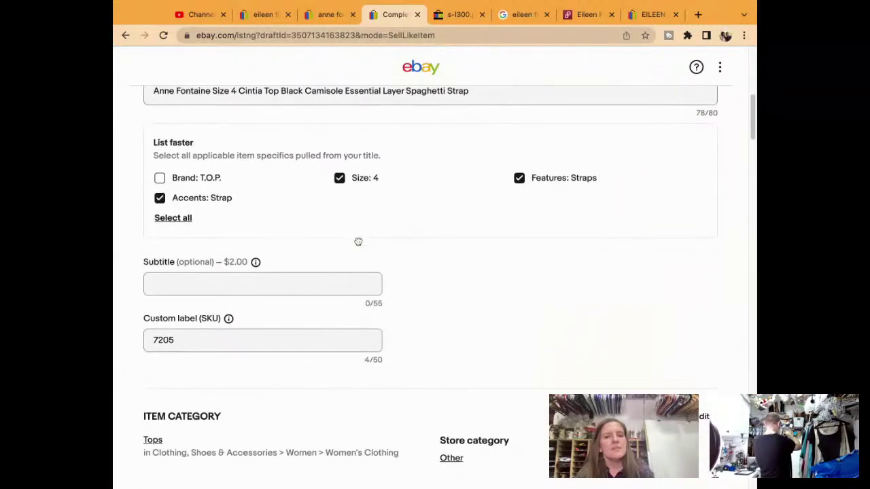
scroll(360, 245, "down", 15)
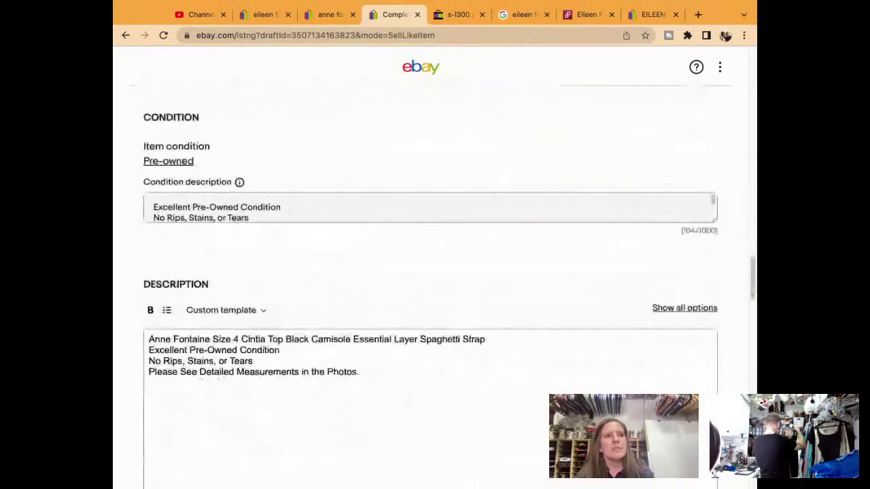
scroll(428, 286, "down", 10)
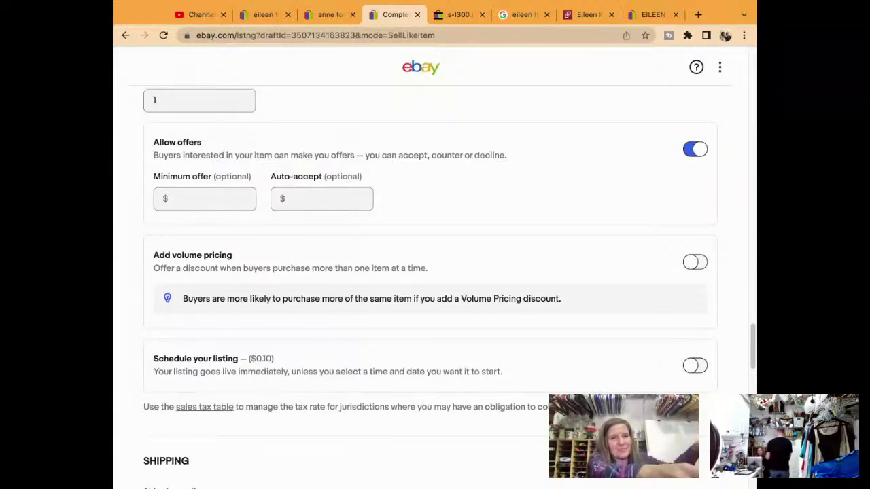
Publish the Anne Fontaine Cintia camisole listing and close the confirmation dialog
scroll(430, 272, "down", 15)
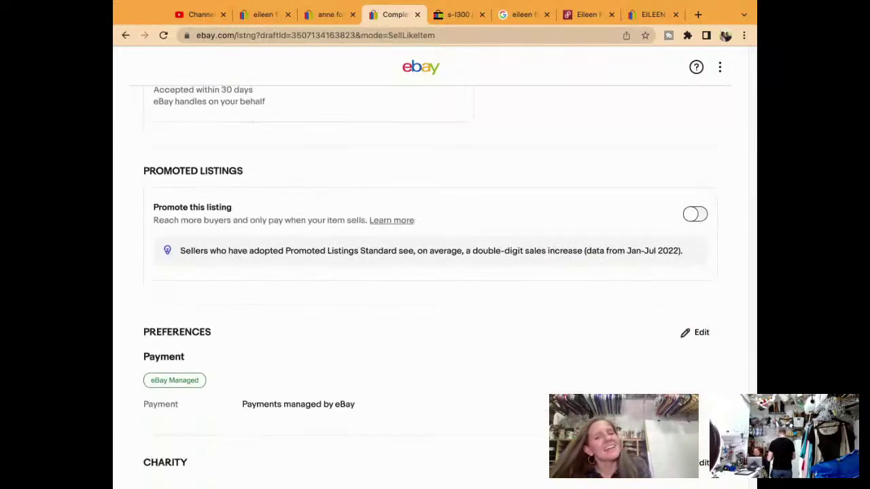
scroll(431, 285, "down", 2)
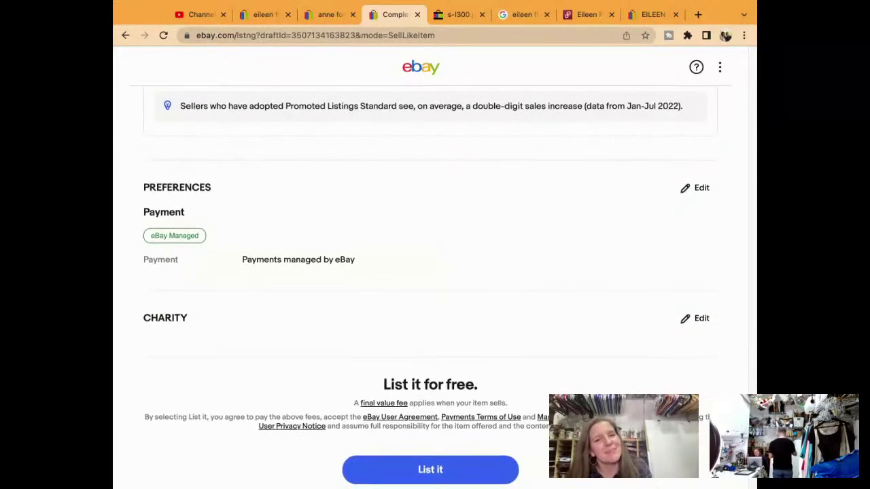
scroll(430, 285, "down", 3)
scroll(463, 292, "down", 2)
left_click(462, 293)
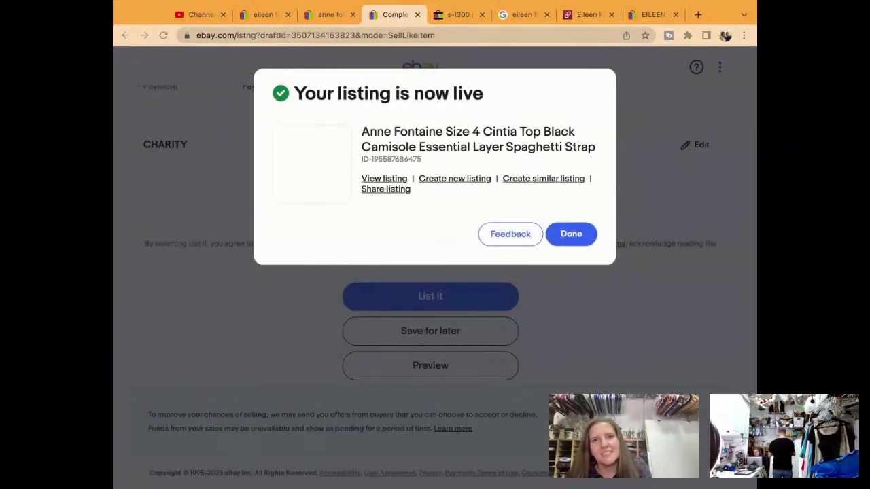
left_click(586, 236)
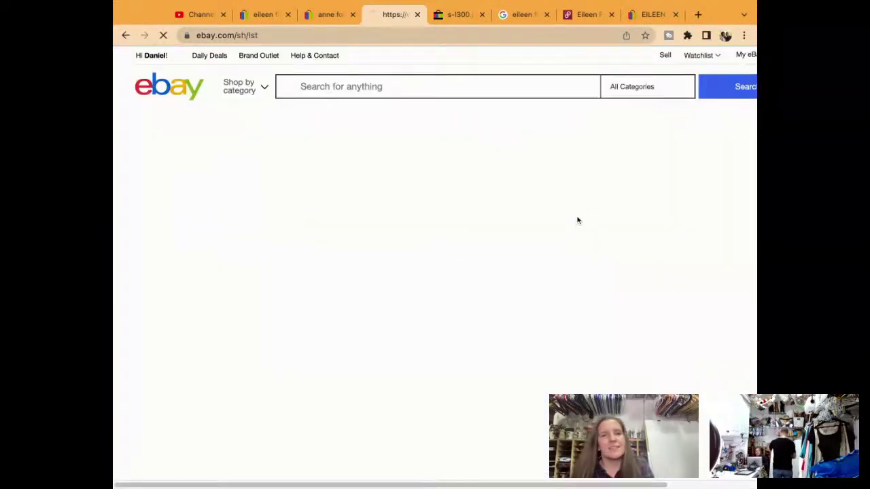
Enter "eileen fisher" as the start of a new eBay site search
left_click(506, 91)
type("eile")
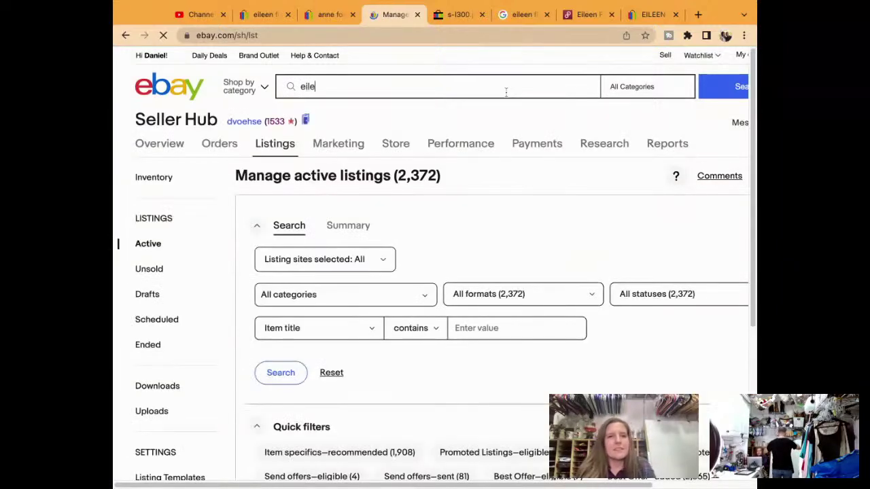
type("en fisher")
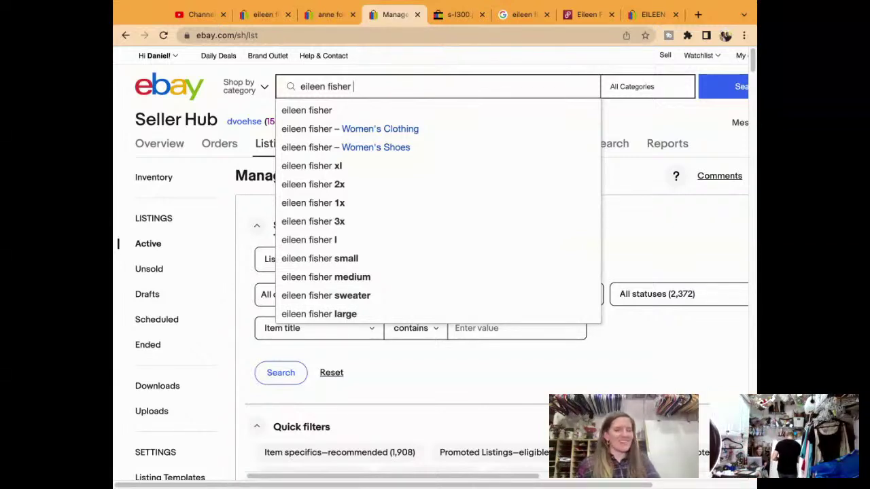
key("Tab")
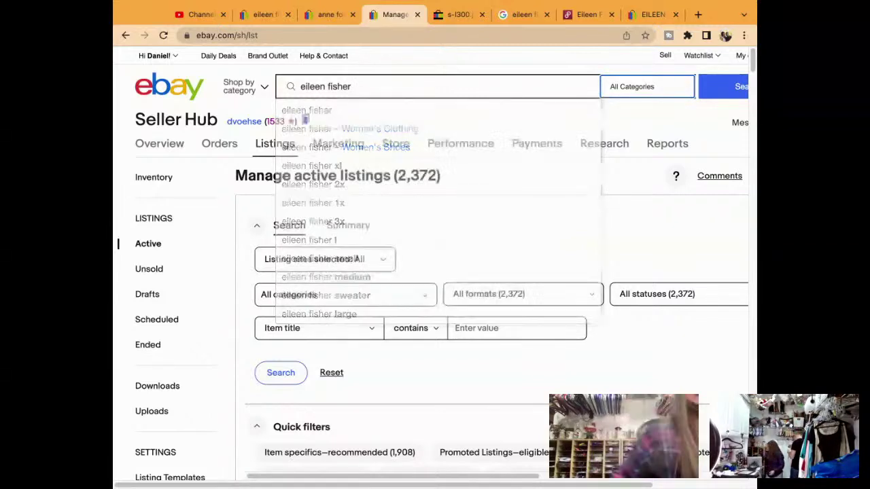
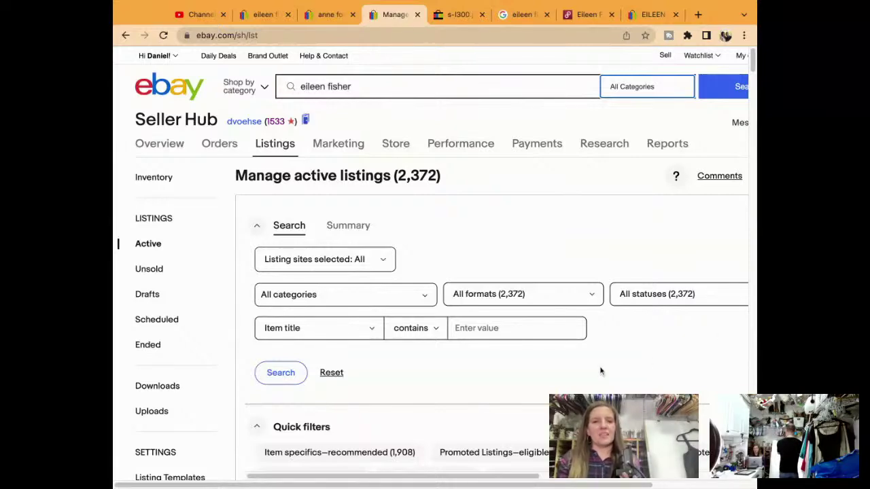
scroll(601, 371, "down", 5)
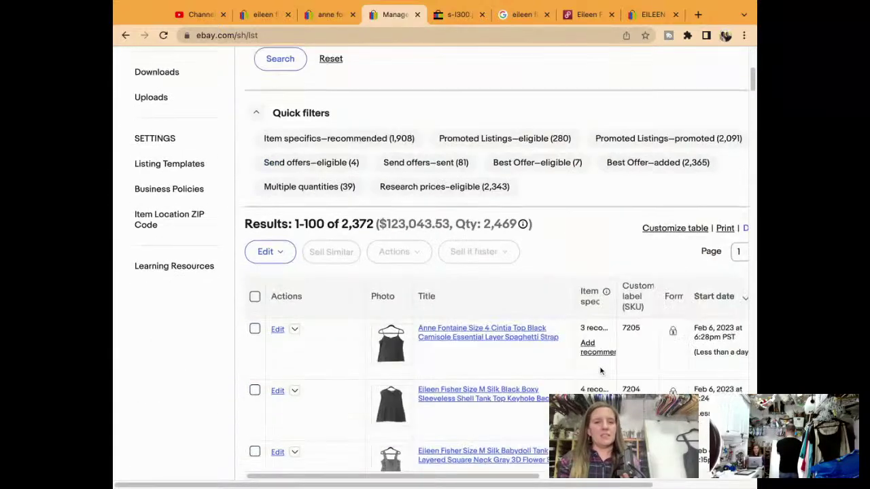
scroll(601, 371, "down", 2)
scroll(601, 371, "up", 7)
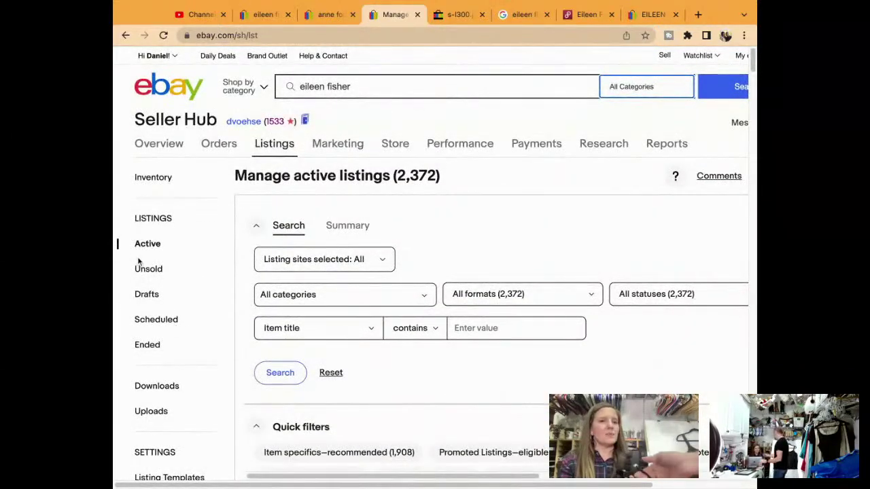
left_click(403, 91)
type("size")
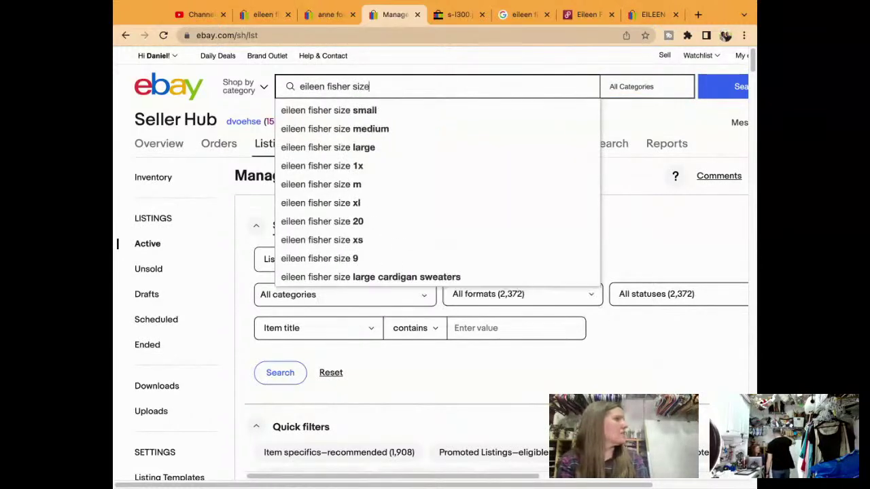
key("BackSpace")
key("BackSpace")
key("BackSpace")
key("BackSpace")
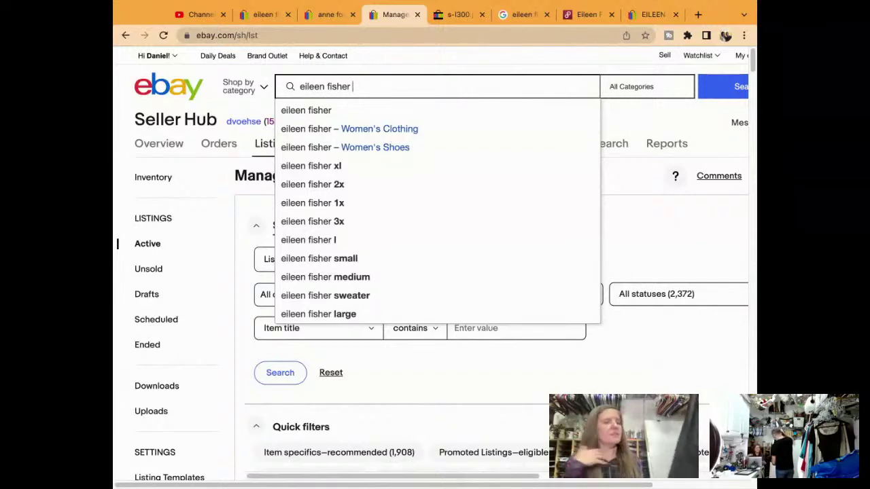
Extend the search term to "eileen fisher taffeta tank embroidery layered" and run the eBay search
type("taf")
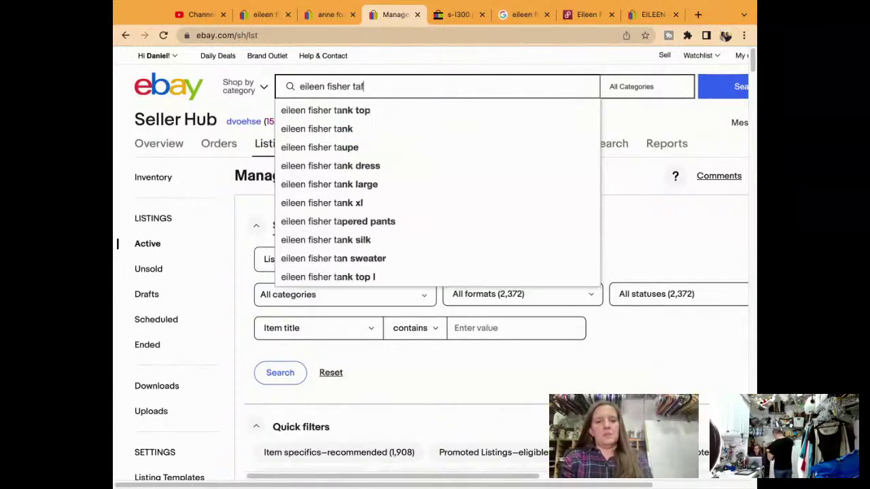
type("feta tank ")
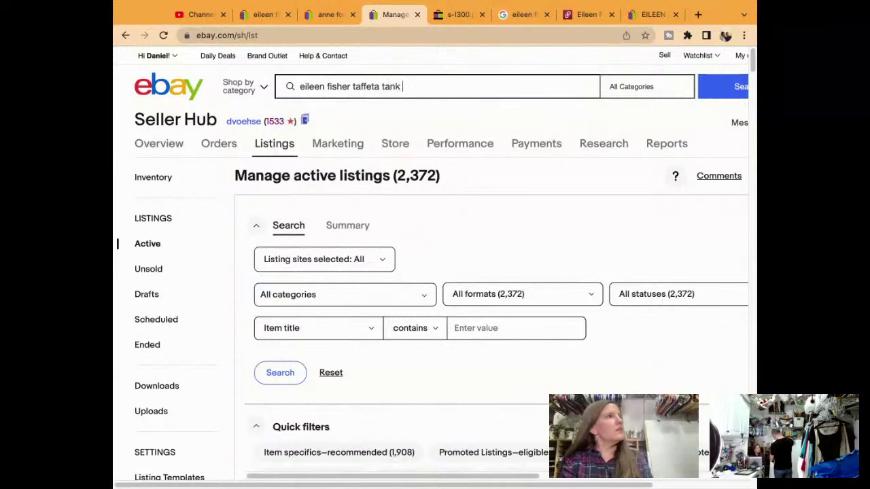
type("em")
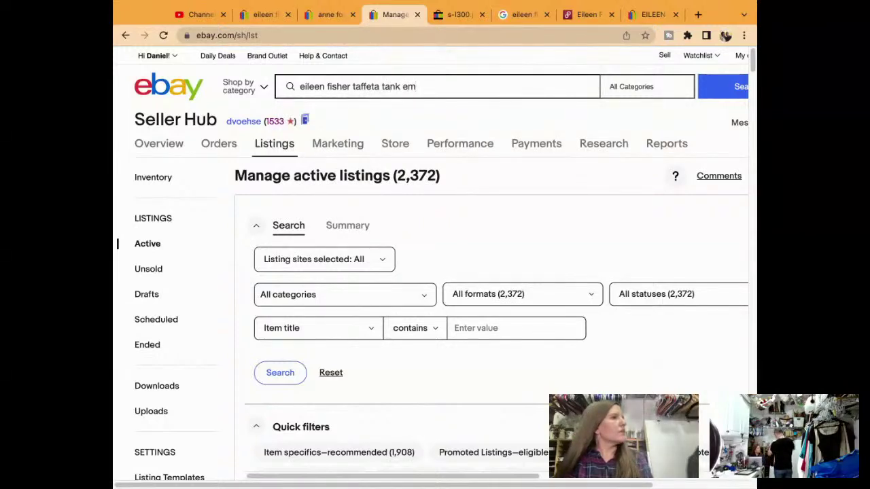
type("broider")
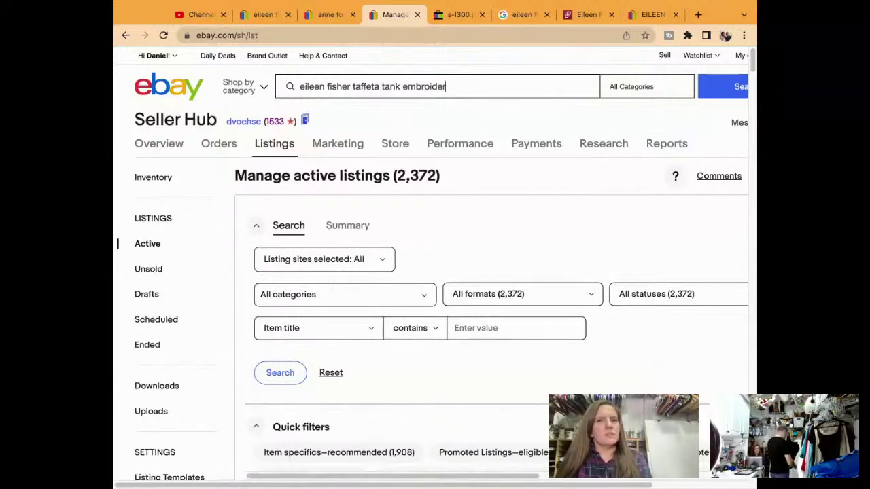
type("y layered")
key("Return")
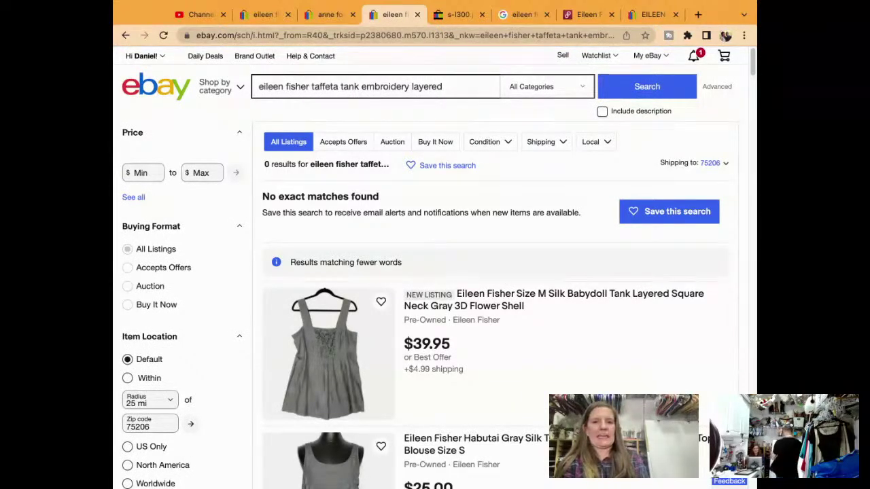
Examine the eBay results for Eileen Fisher tanks comparable to the layered embroidered taffeta one, checking styles and prices
scroll(429, 267, "down", 2)
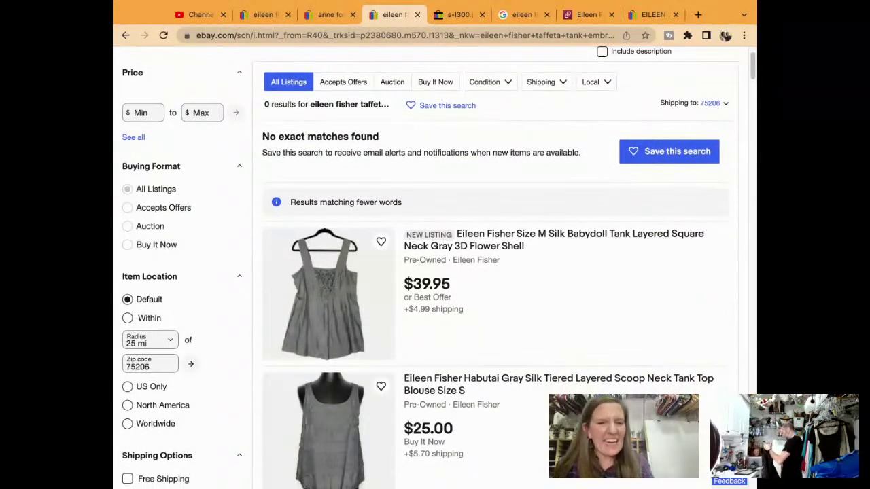
scroll(435, 272, "down", 5)
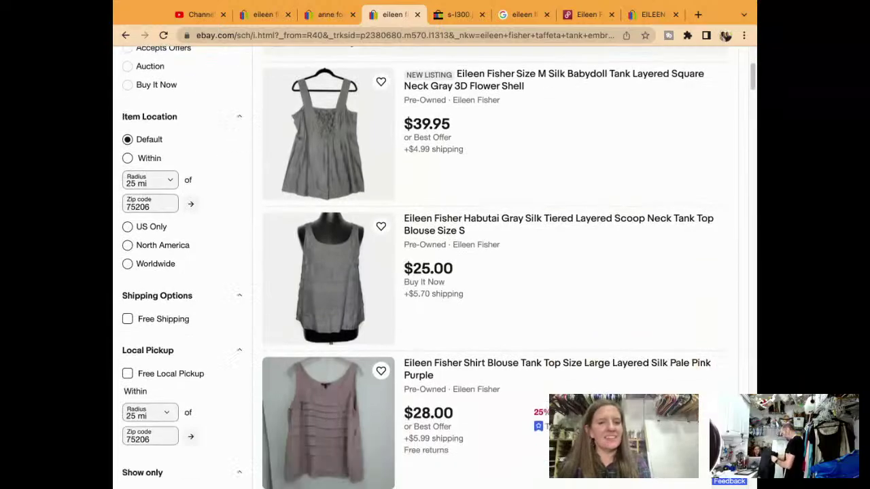
scroll(435, 272, "down", 19)
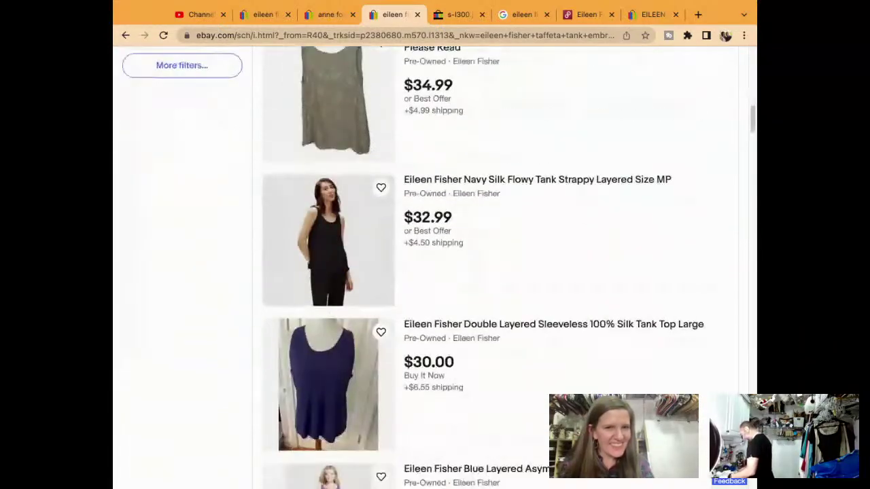
scroll(435, 272, "down", 20)
scroll(435, 272, "down", 10)
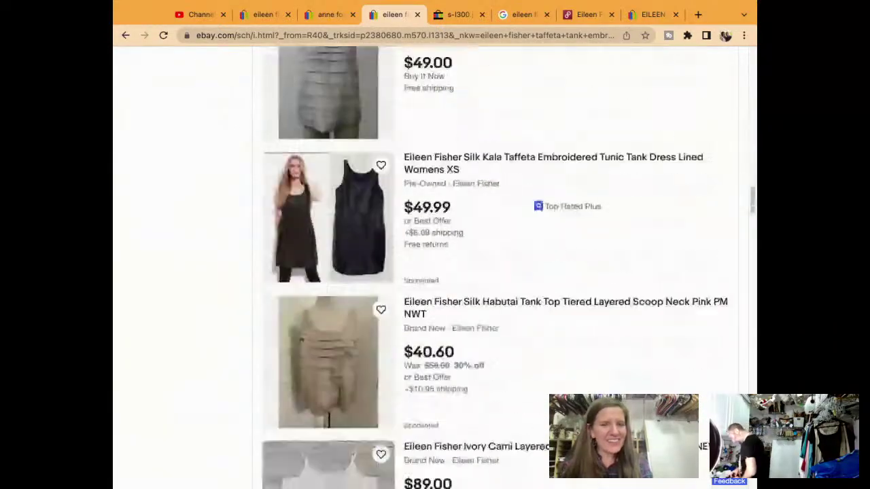
scroll(435, 271, "down", 2)
scroll(436, 272, "up", 10)
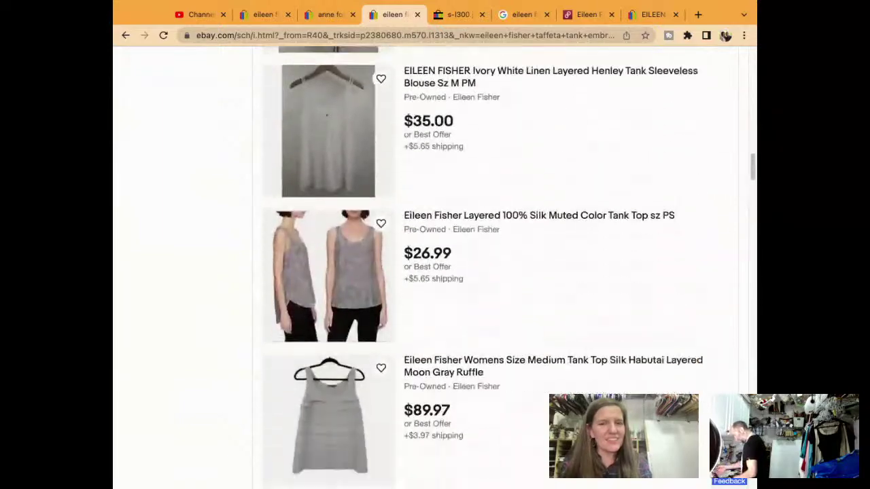
scroll(436, 272, "down", 8)
scroll(435, 272, "up", 2)
scroll(435, 272, "down", 1)
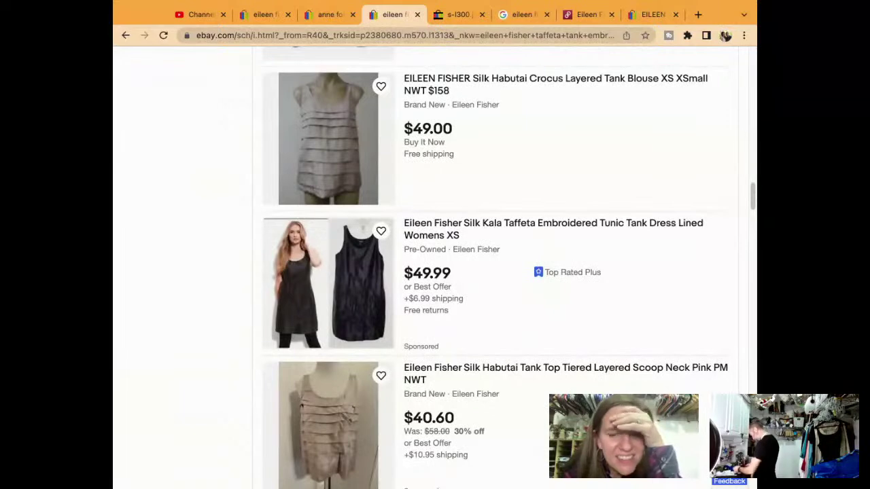
scroll(435, 272, "down", 7)
scroll(435, 272, "down", 10)
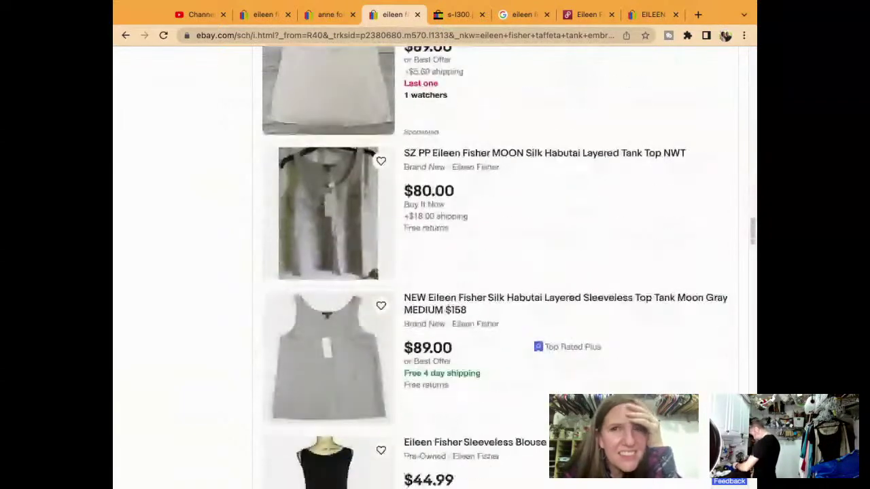
scroll(435, 272, "up", 20)
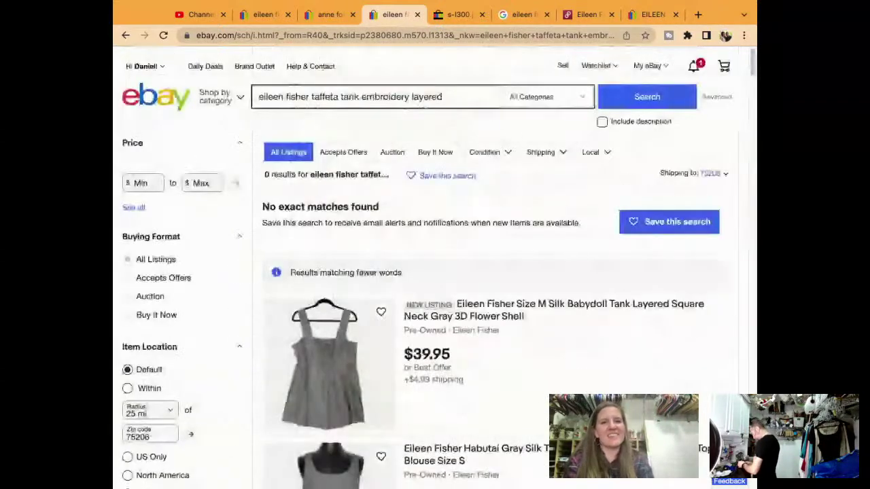
Insert the style code "r0bmt-2" after "eileen fisher" in the search term and rerun the eBay search
left_click(311, 89)
type("r0bm ")
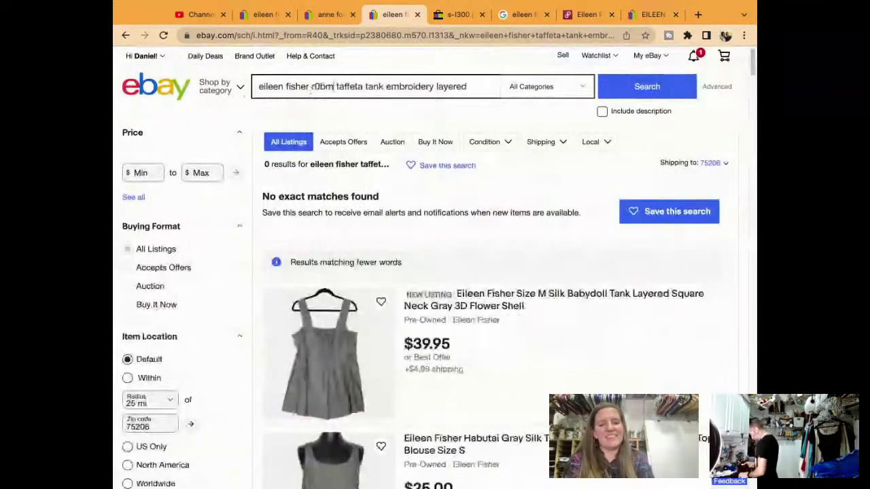
type("t-2")
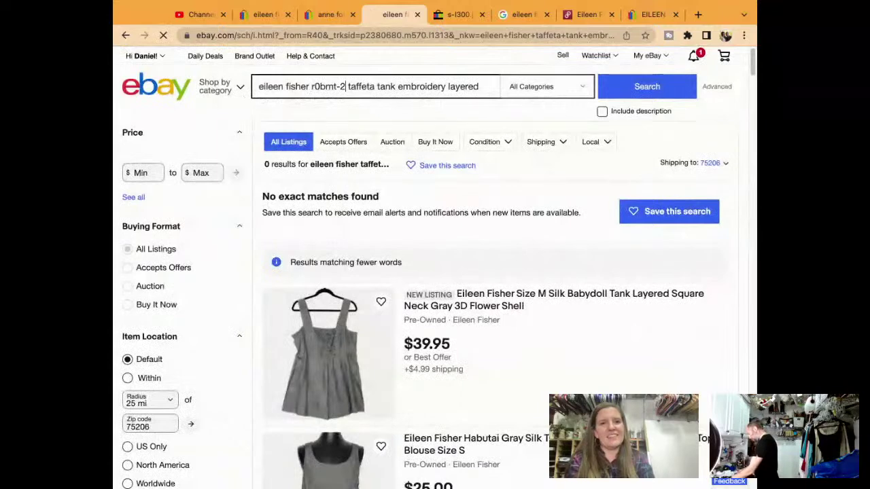
Copy the full search term and run it on Google in the tab holding the earlier Eileen Fisher image search
triple_click(351, 84)
key("ctrl+c")
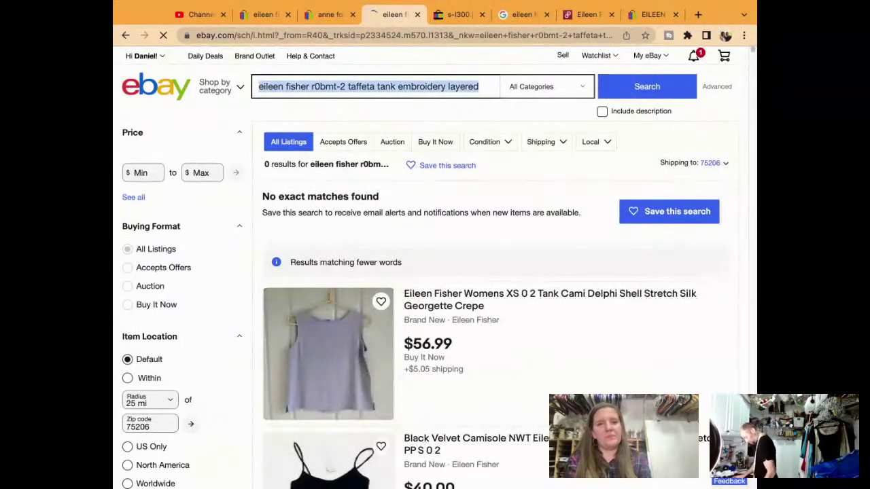
left_click(524, 14)
left_click(421, 36)
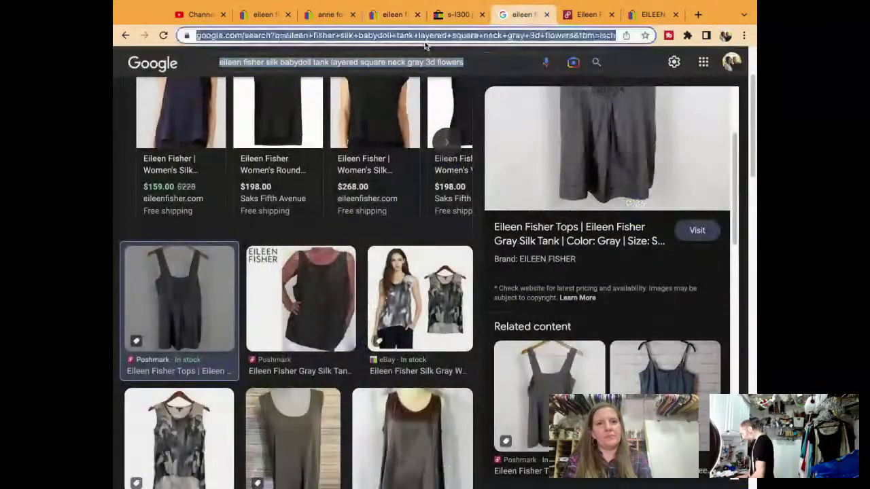
key("ctrl+v")
key("Return")
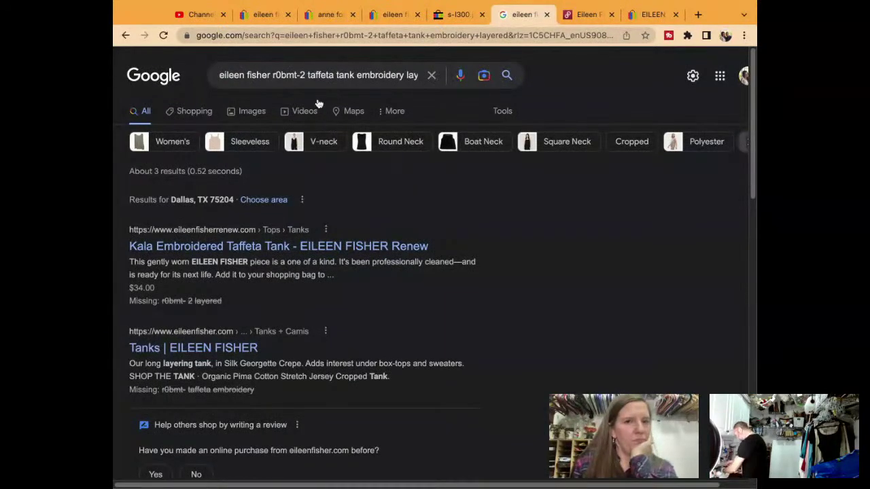
Open the Eileen Fisher Renew page for the used Kala embroidered taffeta tank from Google's image results and read its materials
left_click(252, 111)
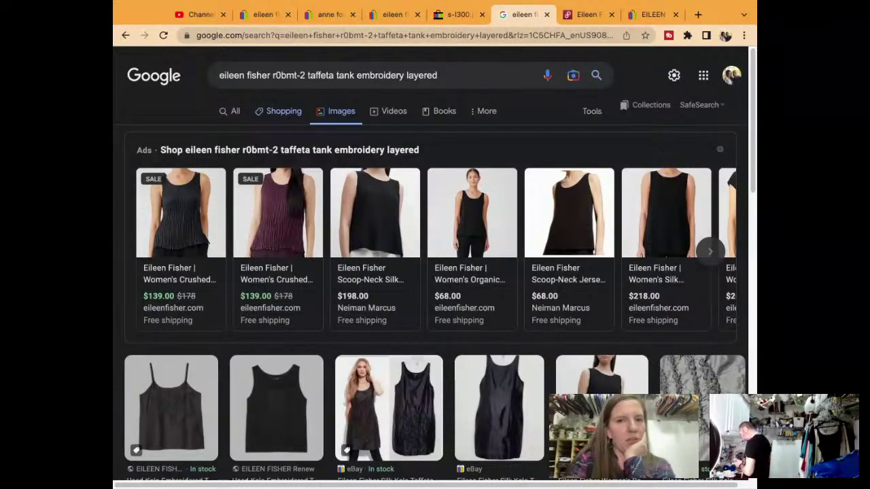
scroll(183, 175, "down", 3)
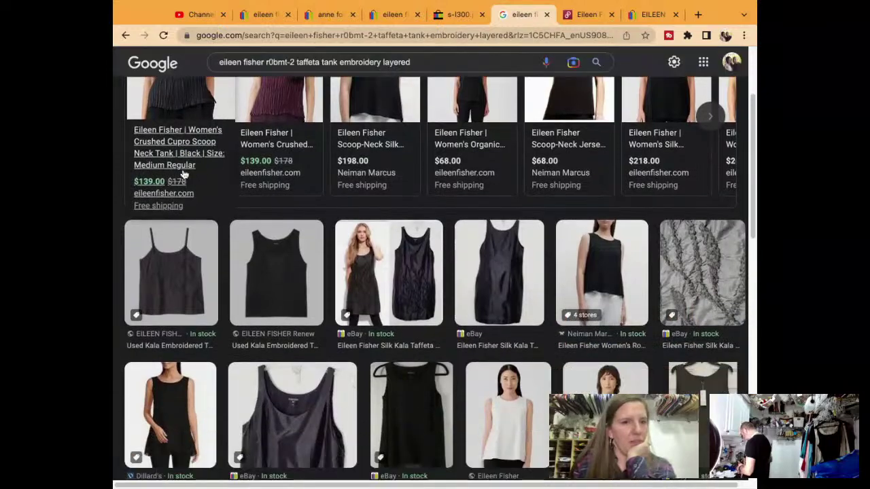
left_click(188, 266)
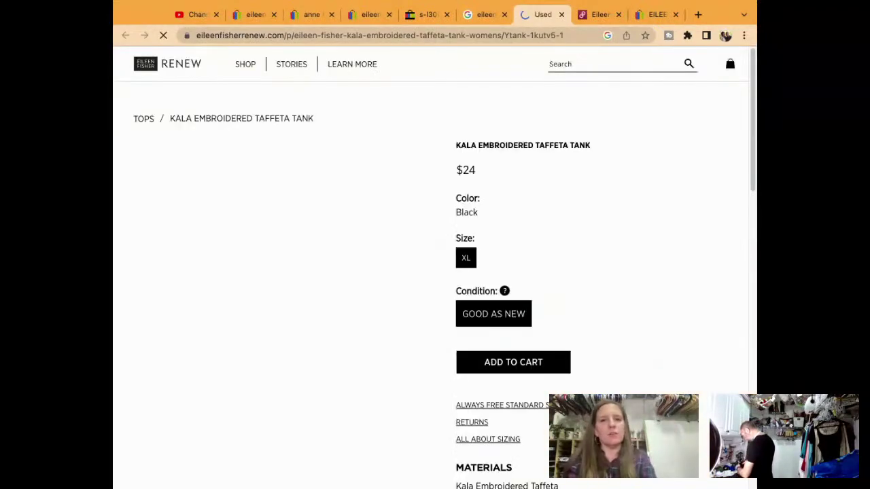
scroll(435, 286, "down", 3)
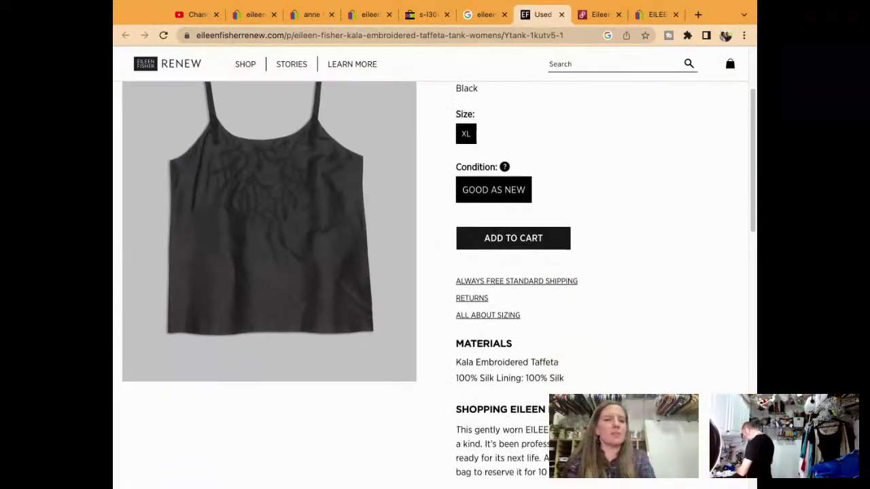
scroll(435, 285, "down", 1)
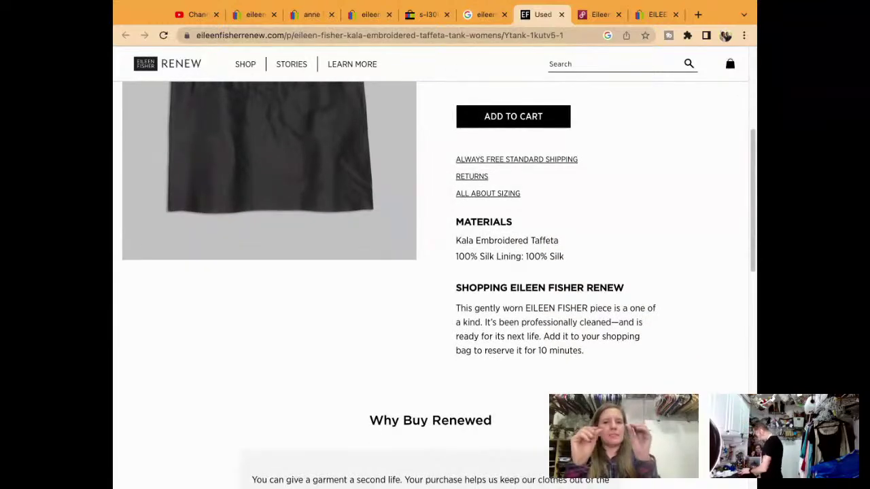
Dismiss the newsletter sign-up offer and copy the product name "KALA EMBROIDERED TAFFETA TANK" from the Renew page
scroll(639, 219, "up", 3)
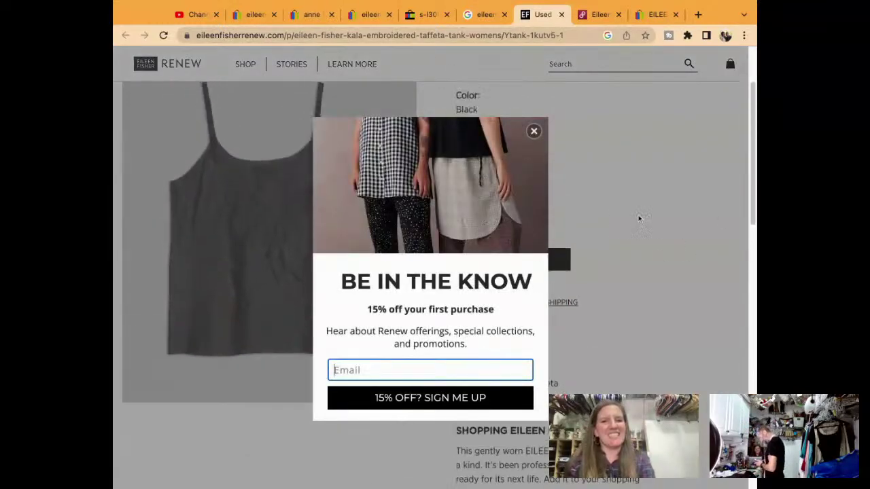
left_click(533, 131)
scroll(521, 188, "up", 2)
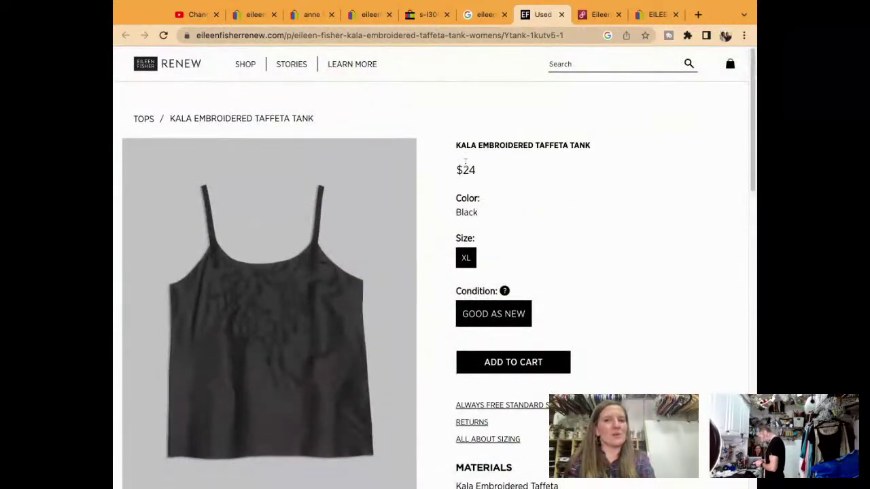
triple_click(457, 147)
key("ctrl+c")
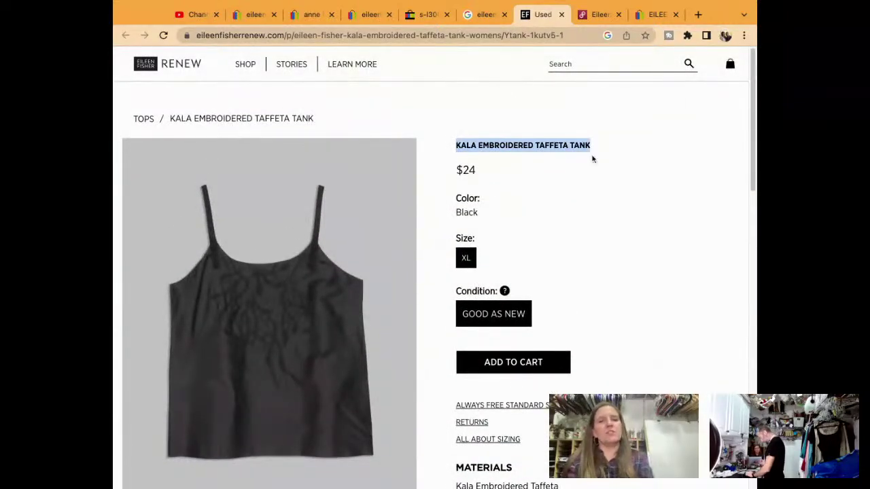
In the first eBay search tab, replace the words after "eileen fisher" with the copied product name and run the search
left_click(255, 14)
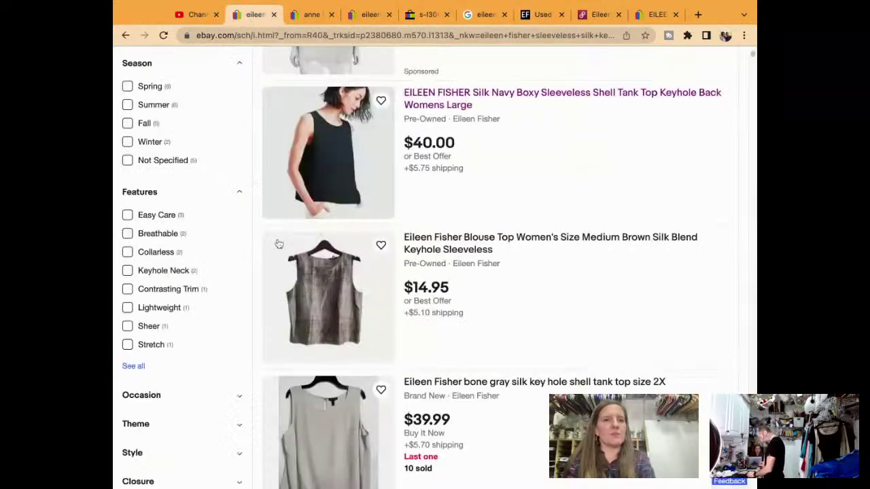
scroll(278, 243, "up", 10)
scroll(279, 243, "down", 1)
left_click(313, 86)
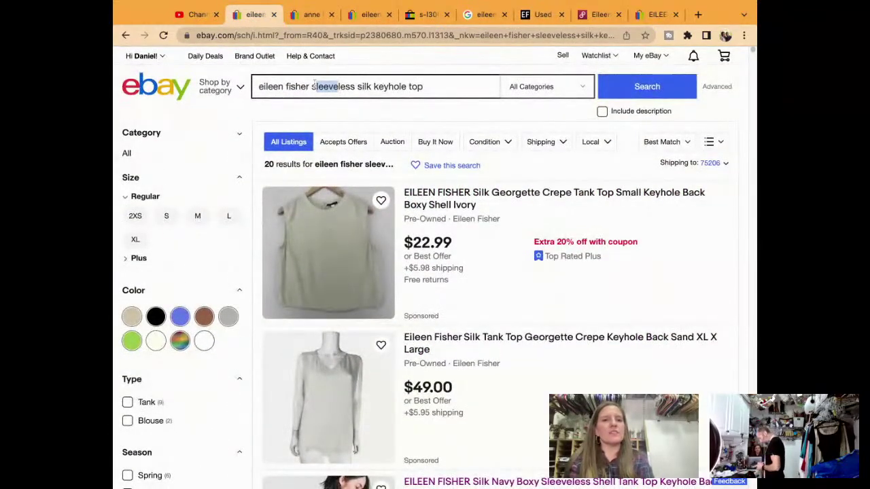
key("shift+End")
key("BackSpace")
key("ctrl+v")
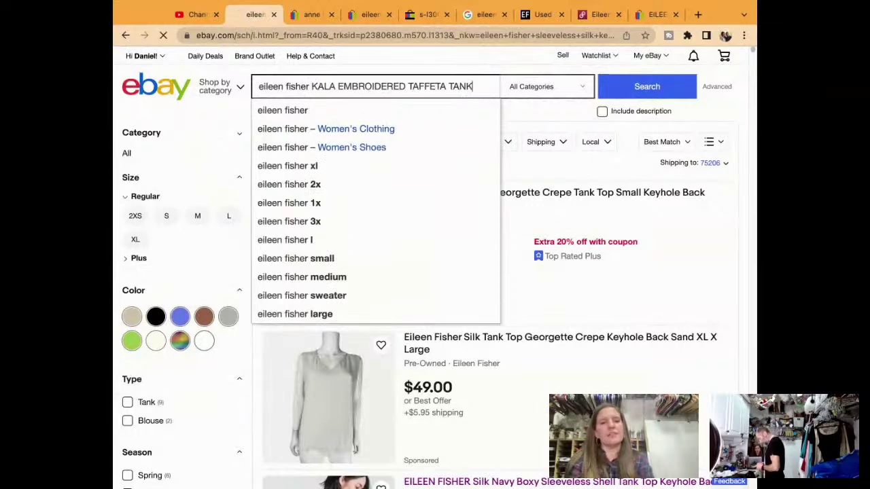
key("Return")
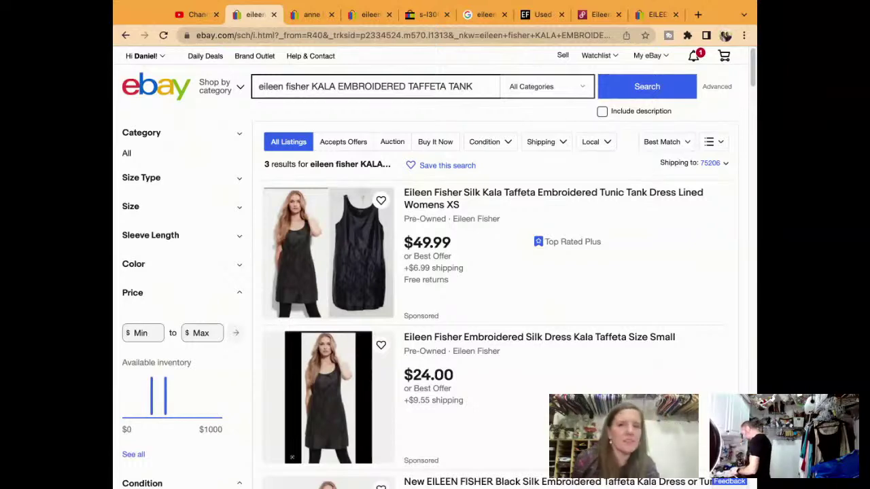
Examine the active eBay results for Kala embroidered taffeta pieces, comparing styles and prices
scroll(575, 305, "down", 6)
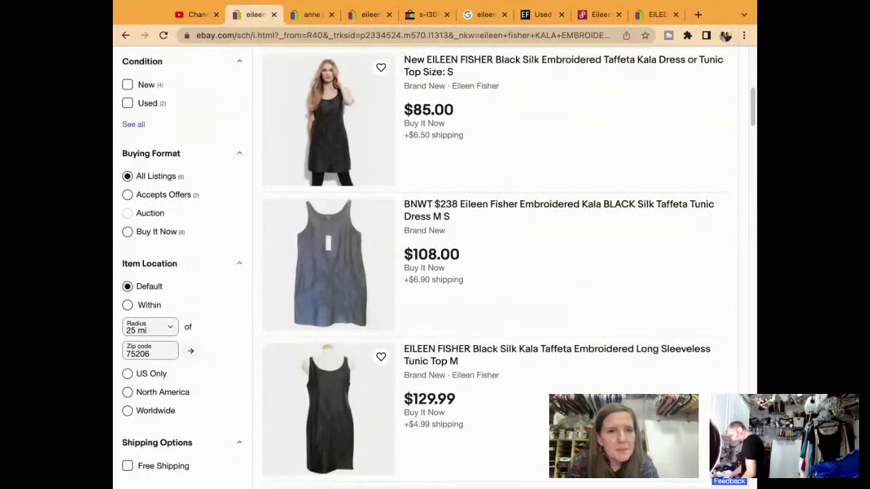
scroll(438, 266, "down", 1)
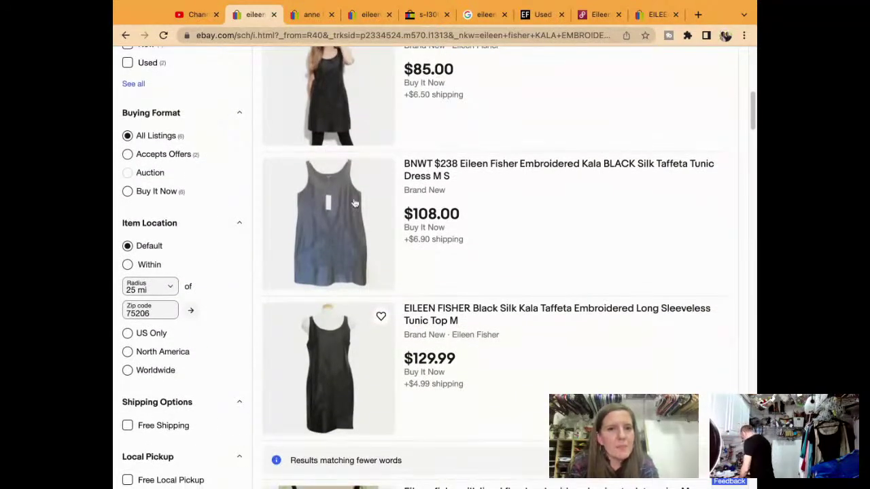
scroll(382, 257, "down", 5)
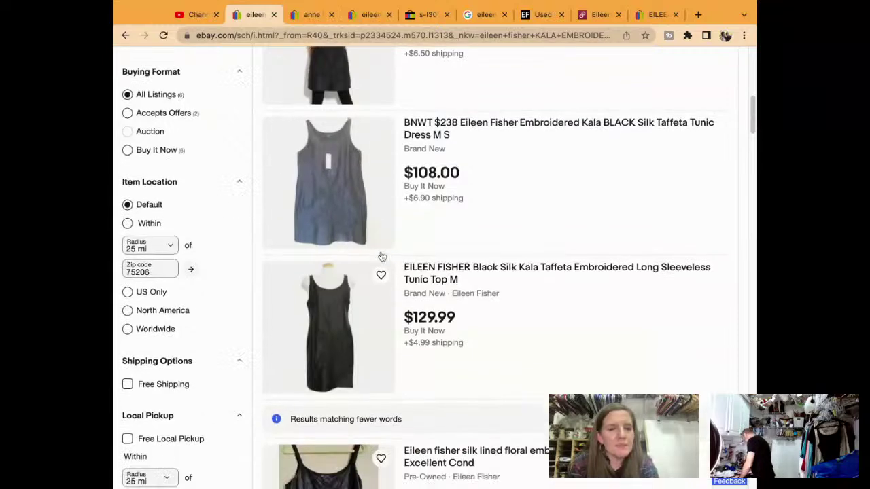
scroll(136, 308, "down", 6)
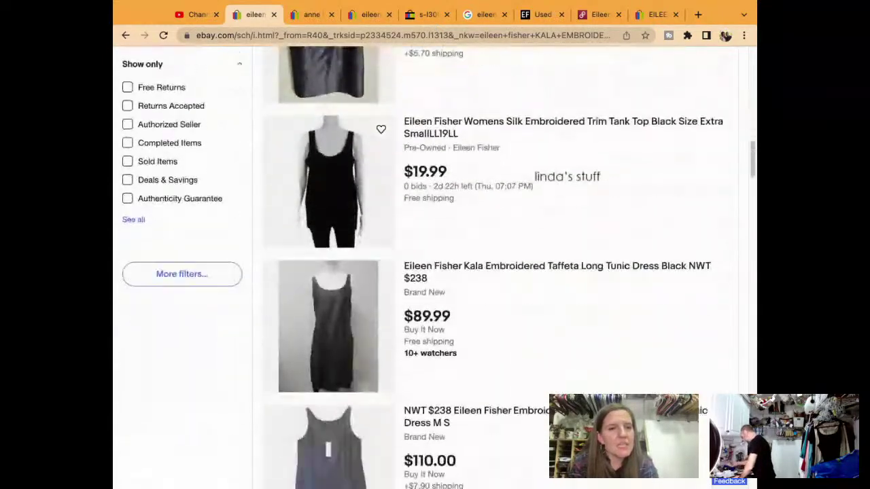
Filter the results to sold items to check comparable sales, and remove the filter again
left_click(141, 168)
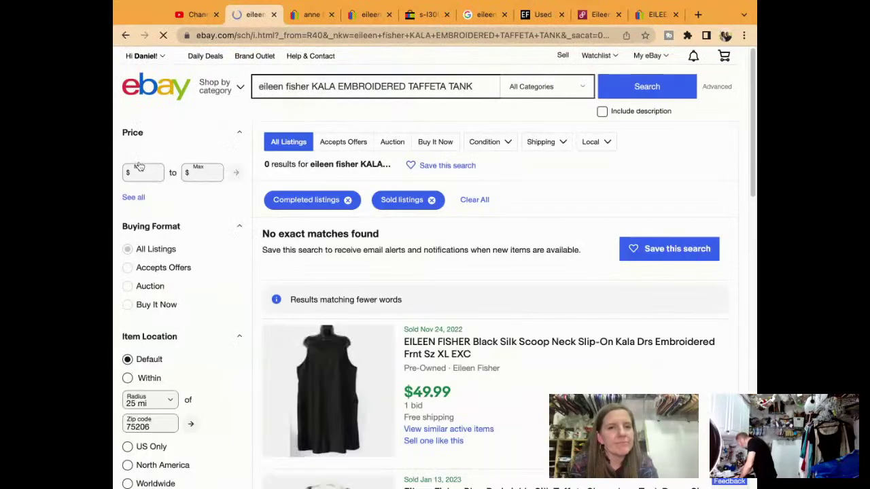
scroll(468, 365, "down", 9)
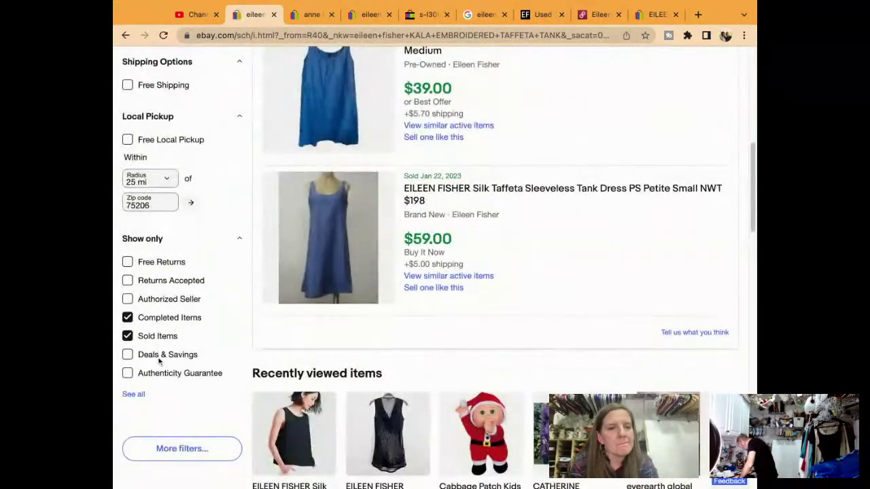
left_click(136, 336)
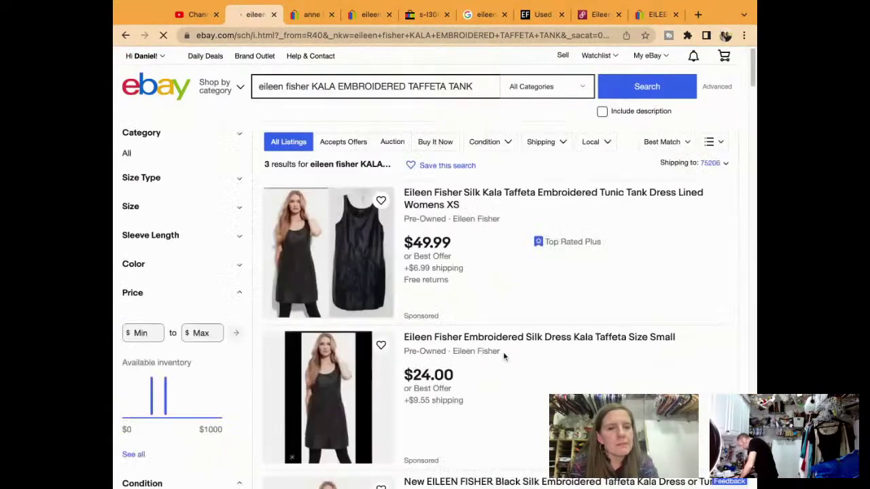
Open the "BNWT $238" Kala black silk taffeta tunic dress listing, read its item specifics and start a similar listing from it
scroll(503, 353, "down", 8)
left_click(523, 215)
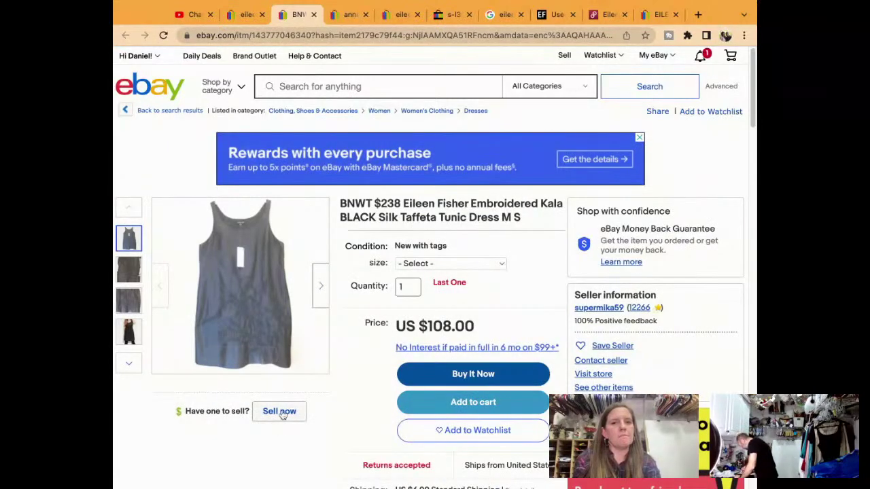
scroll(285, 415, "down", 15)
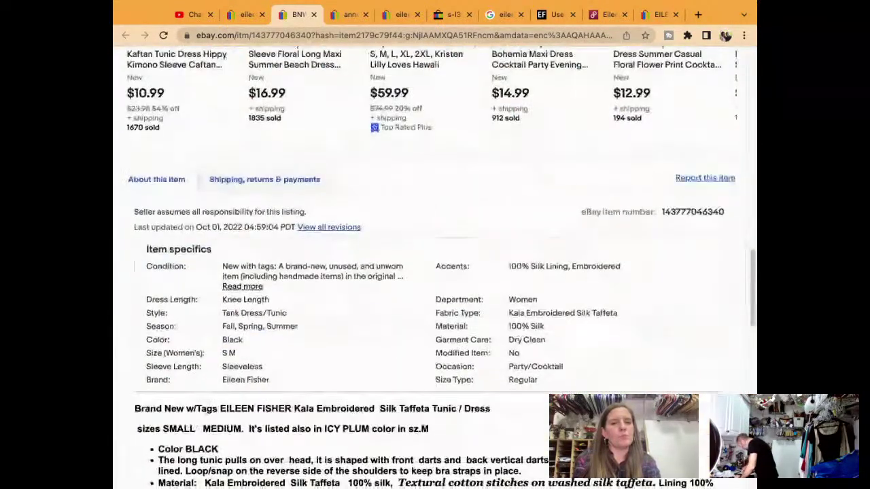
scroll(435, 272, "down", 2)
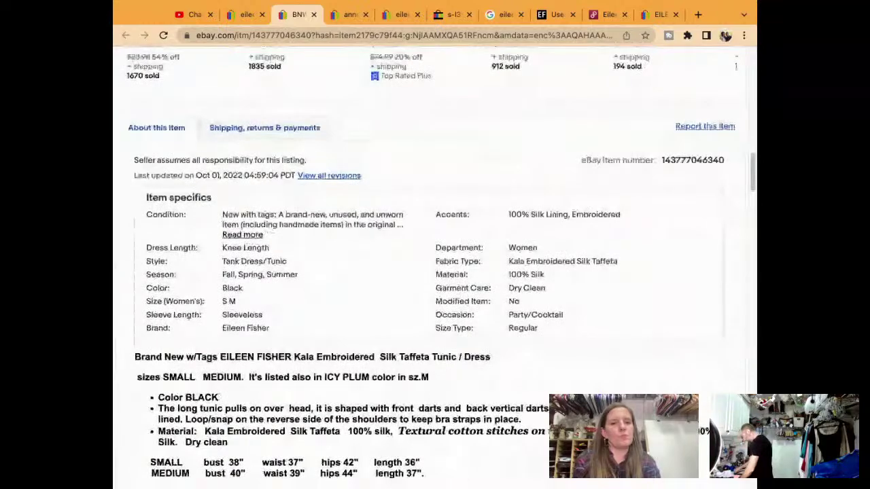
scroll(435, 272, "up", 15)
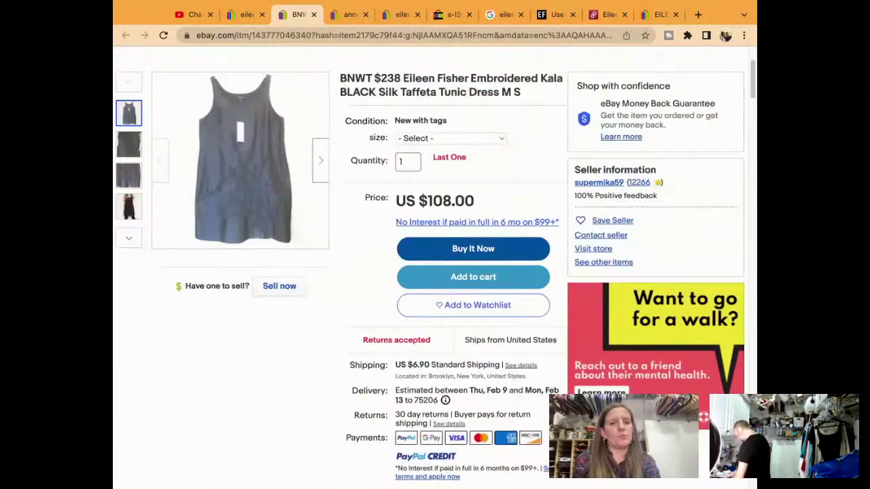
scroll(286, 414, "up", 2)
left_click(286, 413)
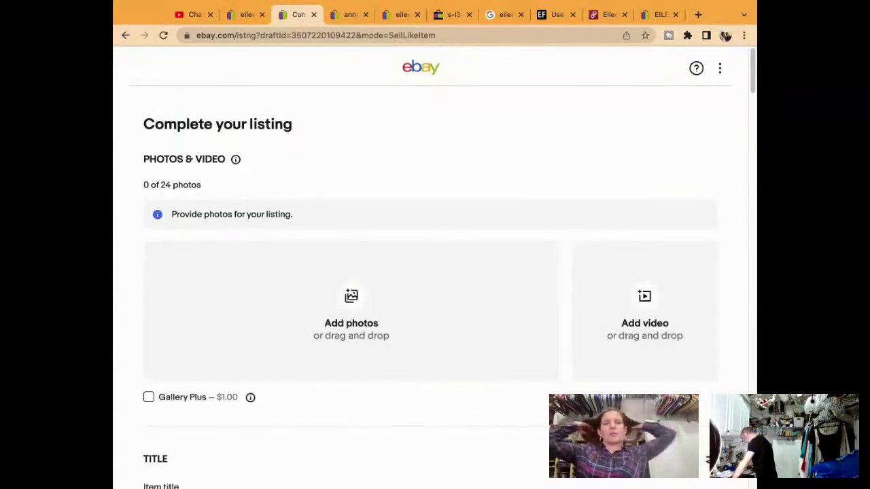
Remove "BNWT $238" from the start of the item title and "Dress M S" from its end
scroll(246, 244, "down", 4)
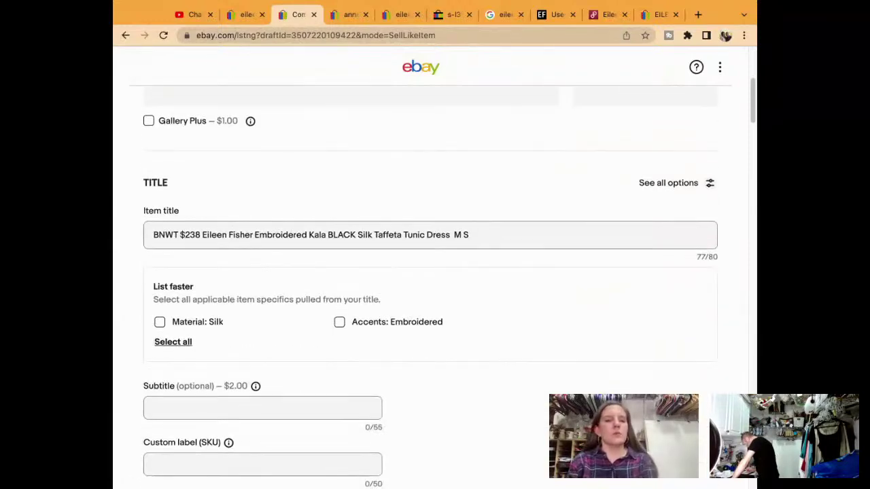
left_click(199, 234)
key("shift+super+Left")
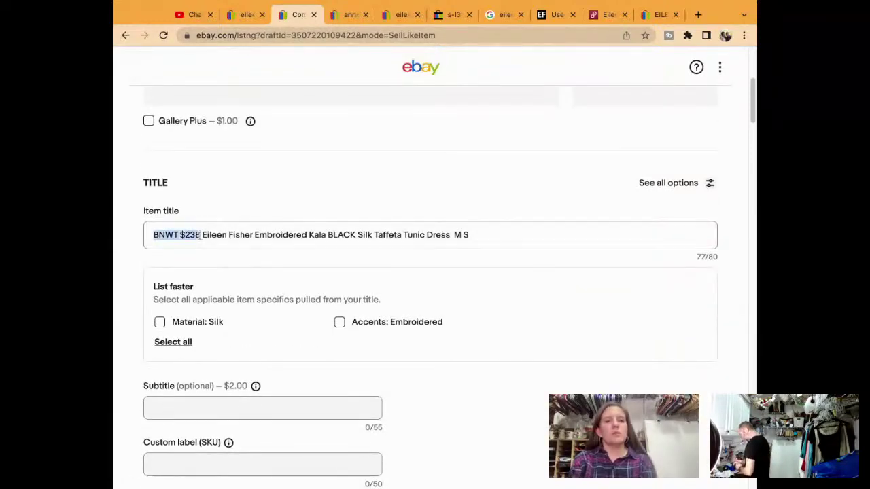
key("BackSpace")
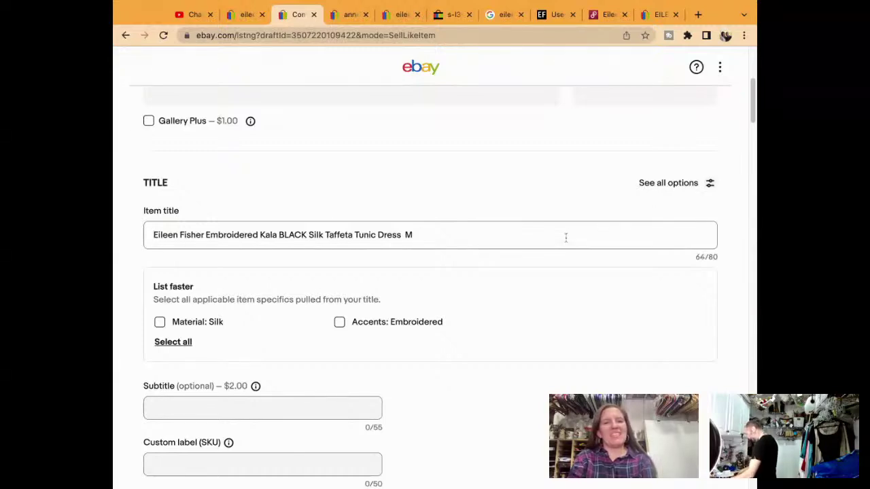
key("BackSpace")
key("BackSpace")
key("BackSpace")
key("BackSpace")
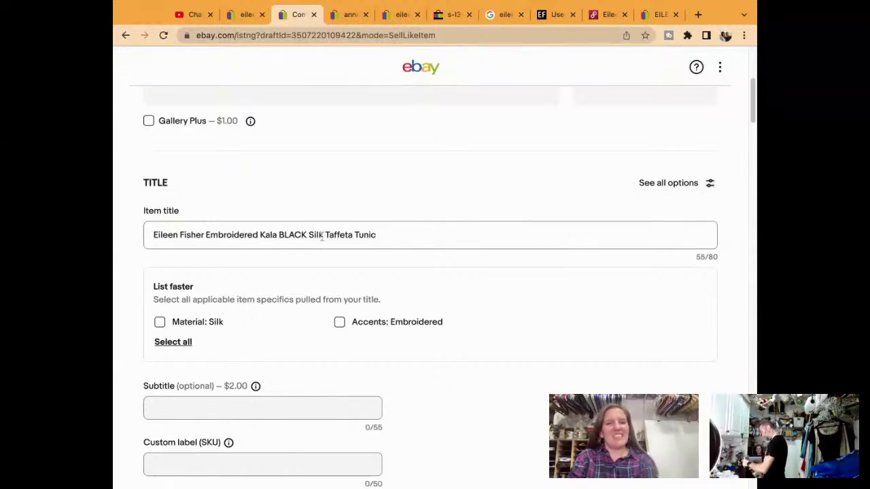
Insert "Size M" after "Eileen Fisher" in the item title and change "BLACK" to "Black"
left_click(206, 231)
type("Size ")
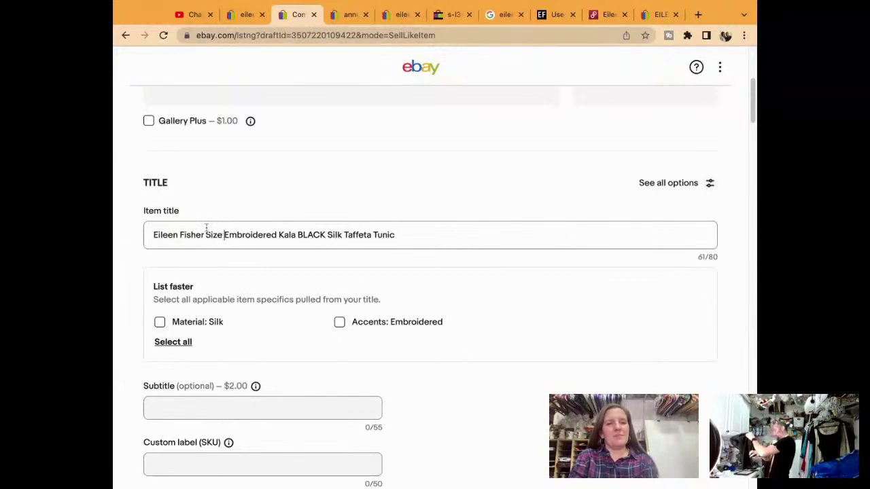
type("M")
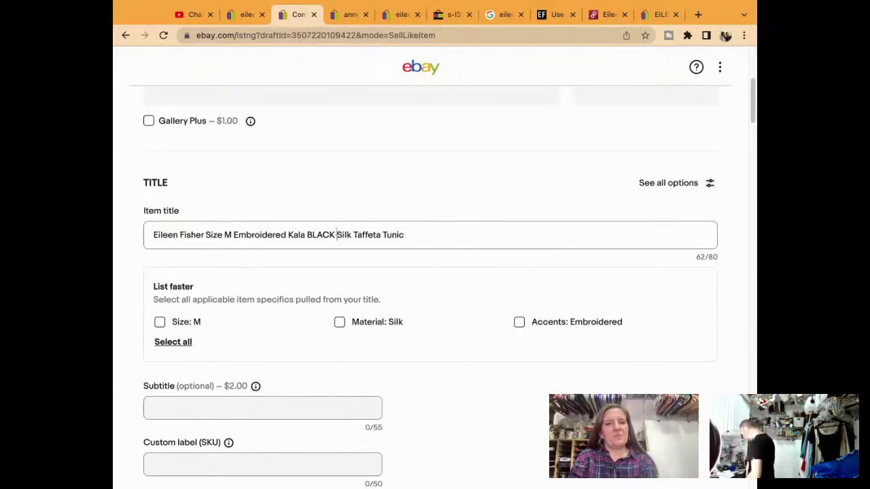
key("BackSpace")
key("BackSpace")
key("BackSpace")
key("BackSpace")
key("BackSpace")
type("lack")
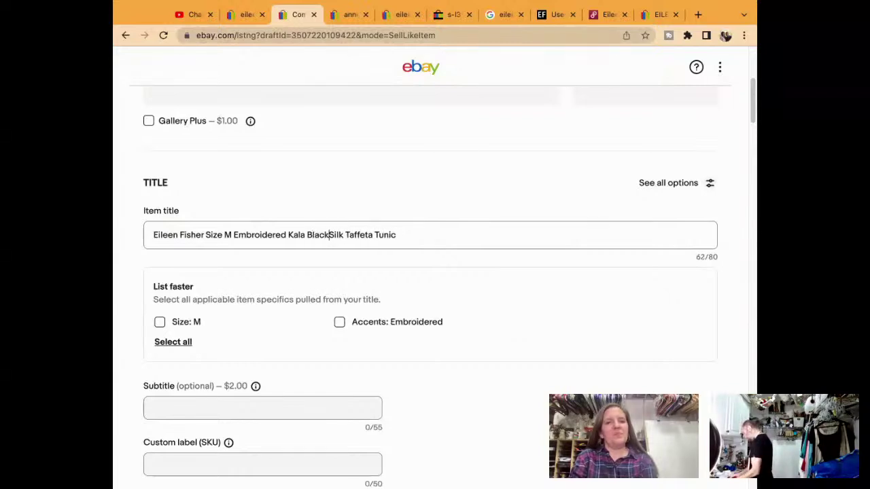
Append "Top Shell Tank" to the end of the item title
left_click(446, 238)
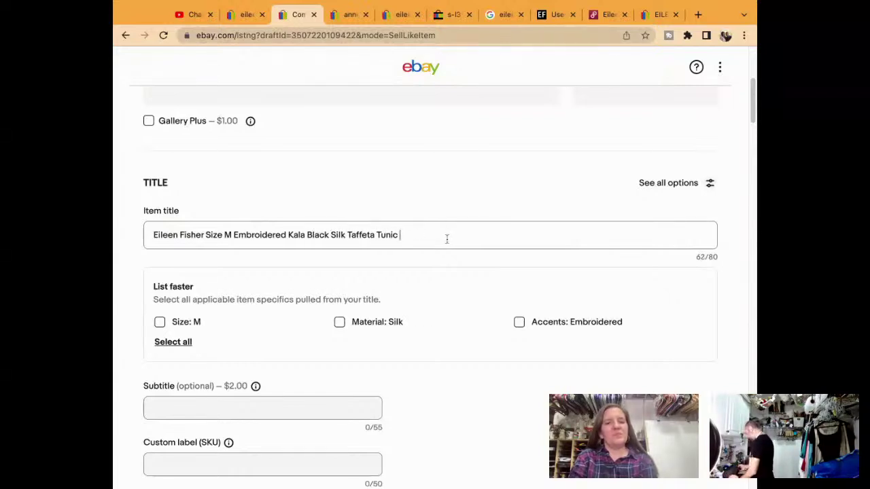
type("Top Shell ")
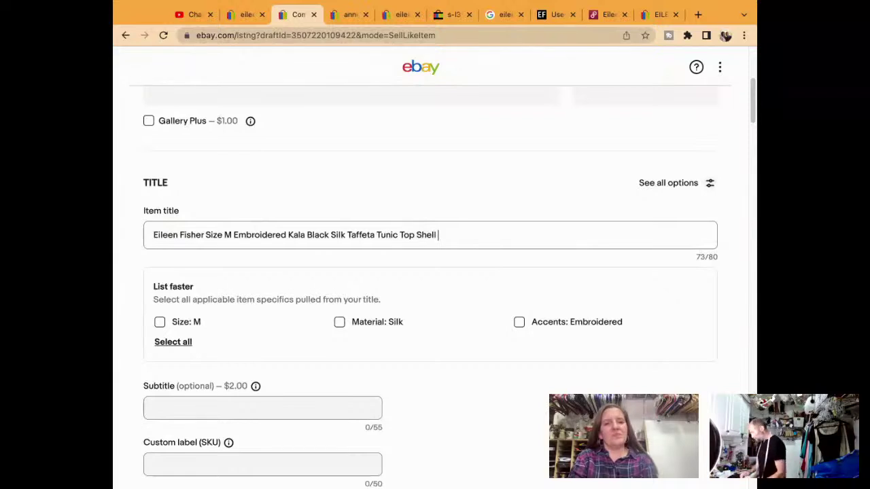
type("Tank")
Apply the suggested item specifics Material: Silk and Accents: Embroidered
scroll(439, 352, "down", 2)
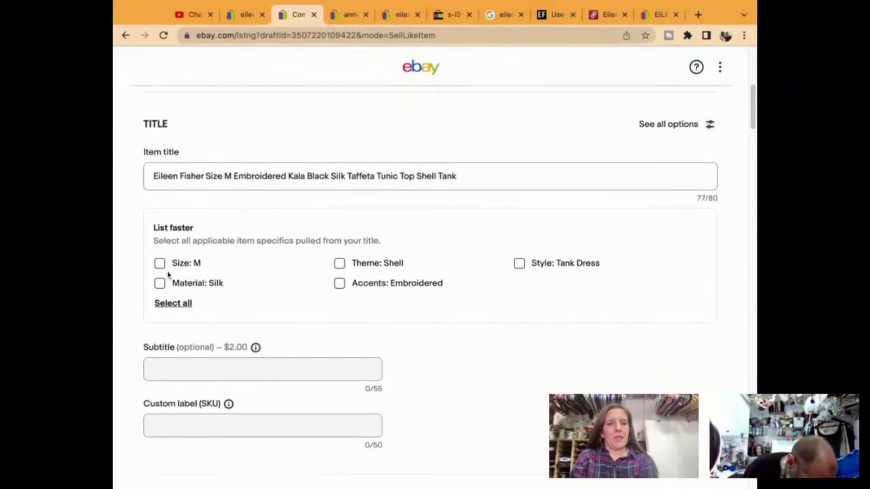
left_click(159, 283)
left_click(339, 283)
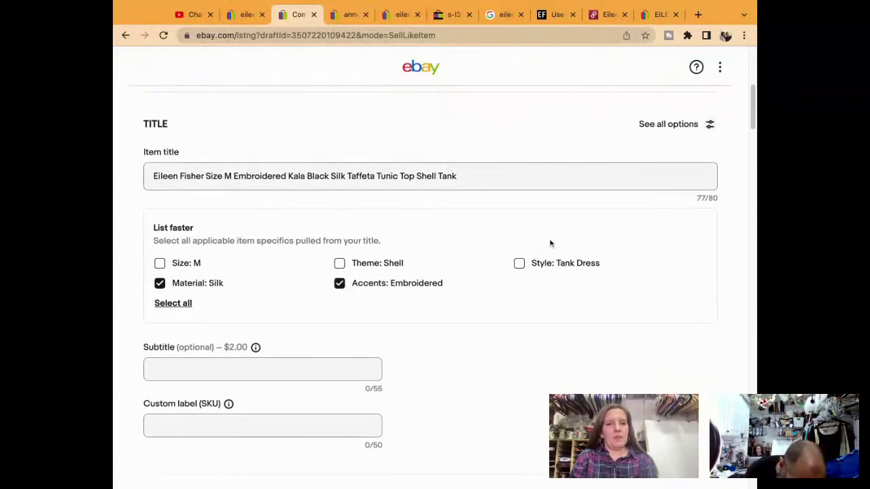
Review the draft's item category, required item specifics and available Style options, leaving the style selection as it is
scroll(523, 264, "down", 3)
scroll(307, 229, "down", 2)
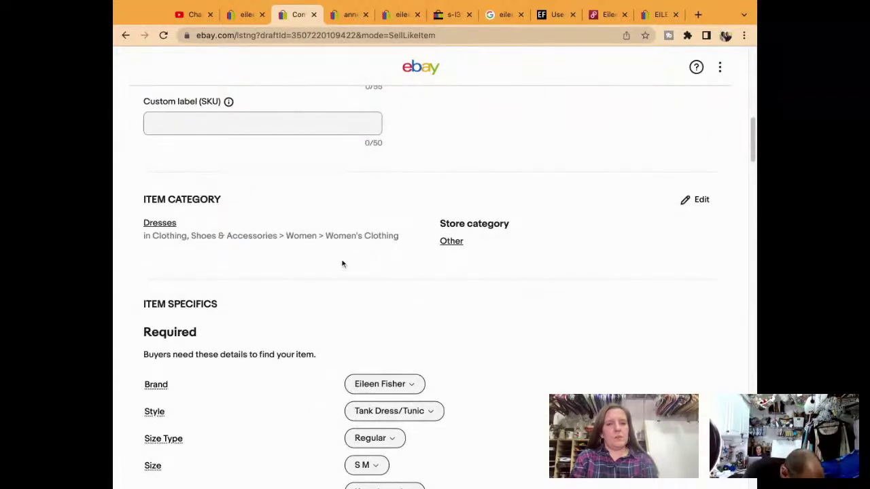
scroll(343, 264, "down", 2)
left_click(386, 277)
scroll(385, 282, "down", 1)
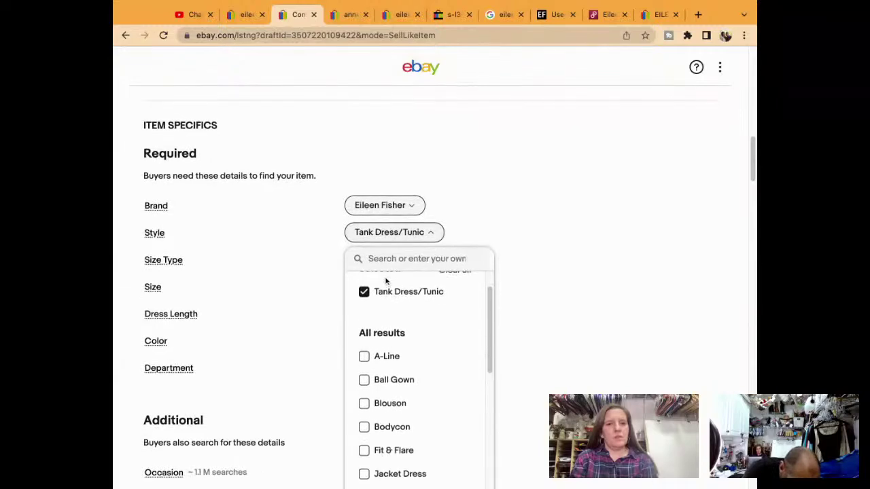
left_click(476, 201)
scroll(476, 202, "up", 5)
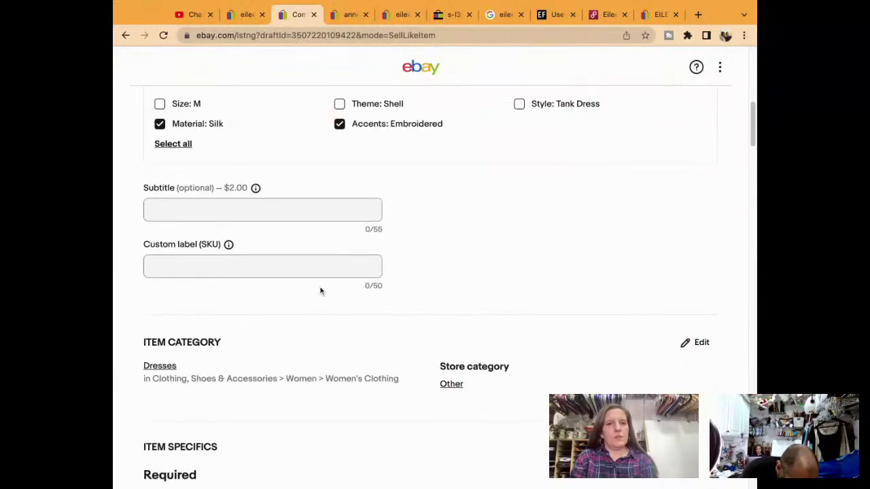
scroll(320, 291, "up", 3)
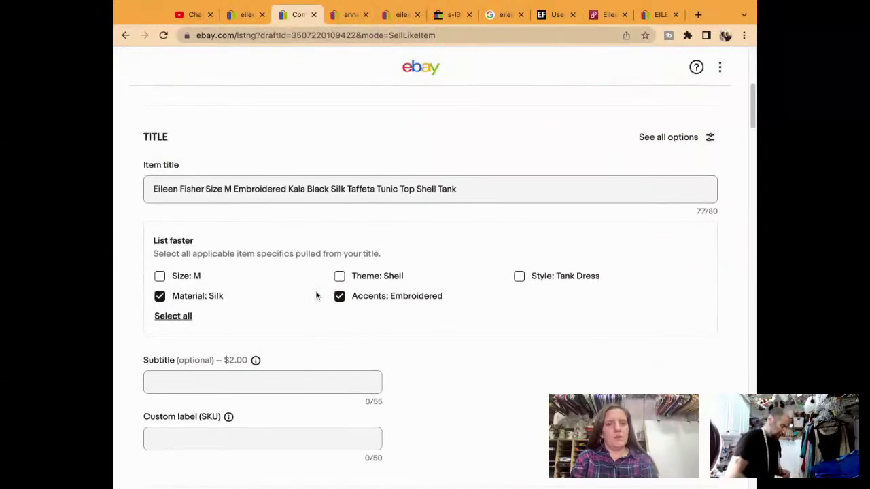
Change the item category from Dresses to Women's Clothing > Tops
scroll(339, 379, "down", 3)
left_click(151, 371)
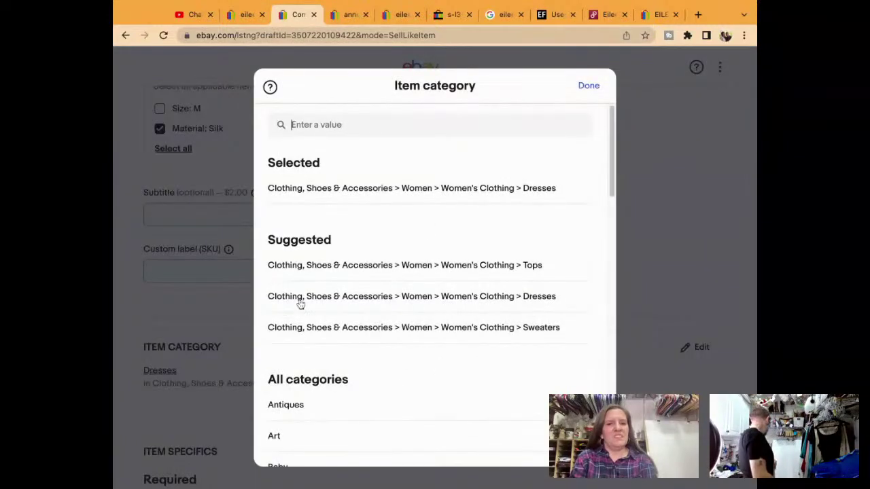
left_click(389, 264)
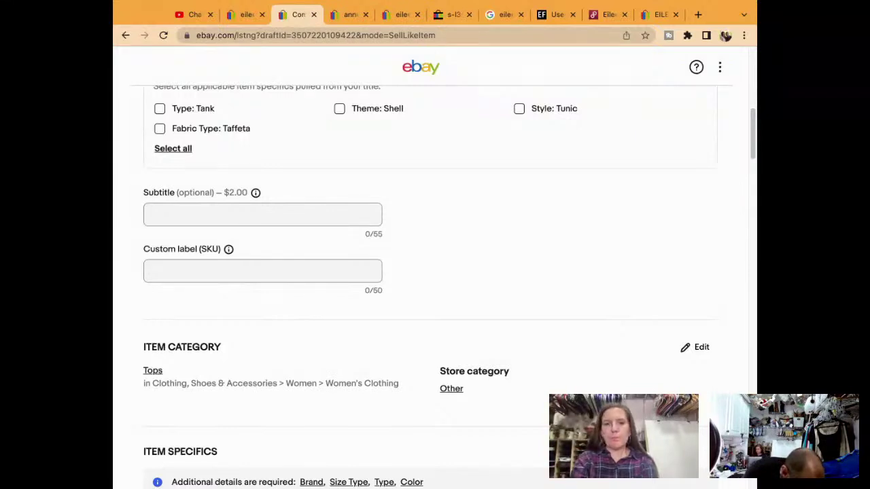
Apply the suggested item specifics Style: Tunic, Fabric Type: Taffeta and Type: Tank
scroll(436, 272, "up", 2)
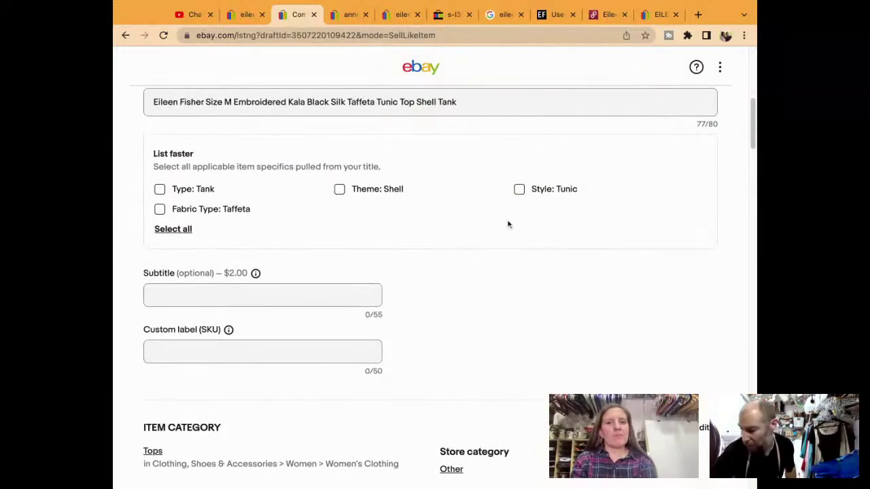
left_click(520, 190)
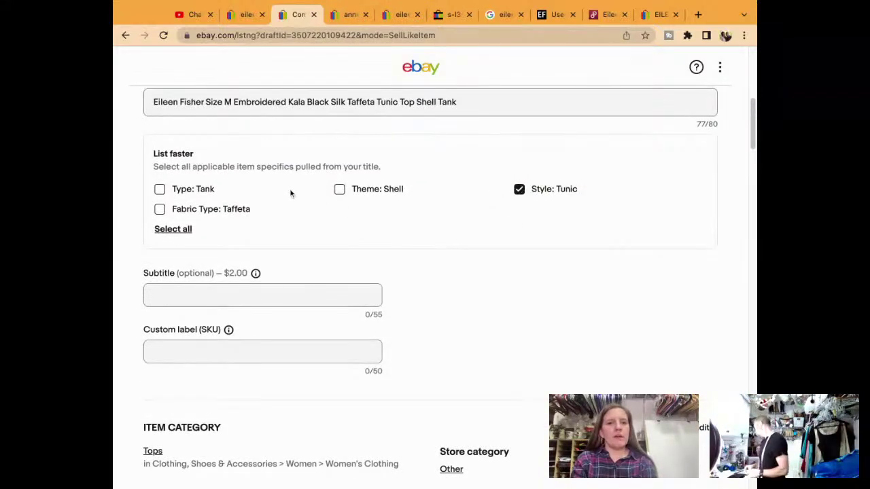
left_click(203, 210)
left_click(175, 191)
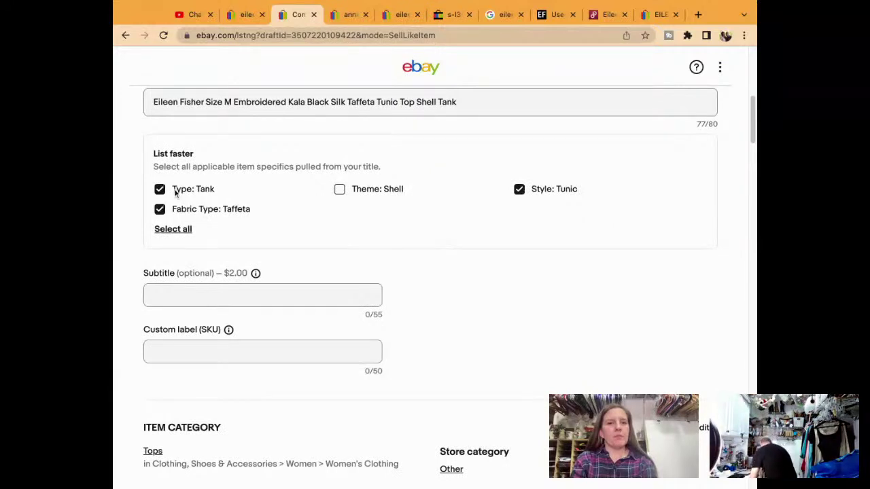
Set the custom label (SKU) to 7206 and select the entire item title text
left_click(243, 351)
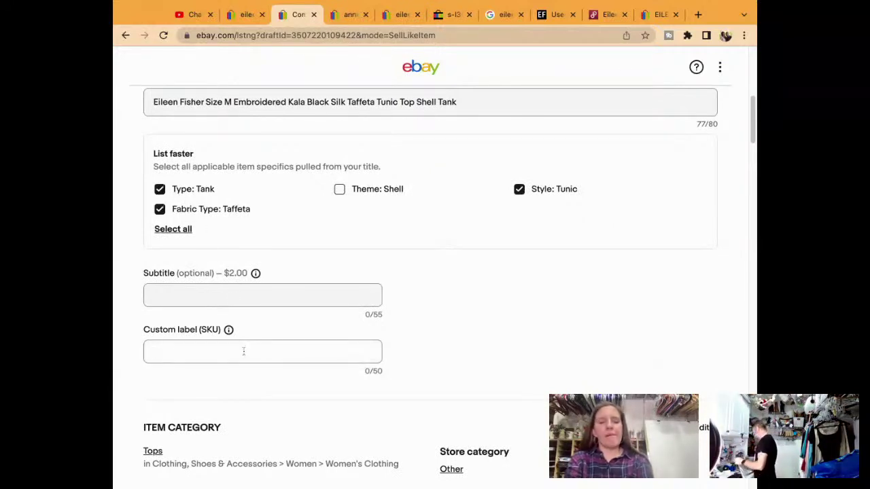
type("7206")
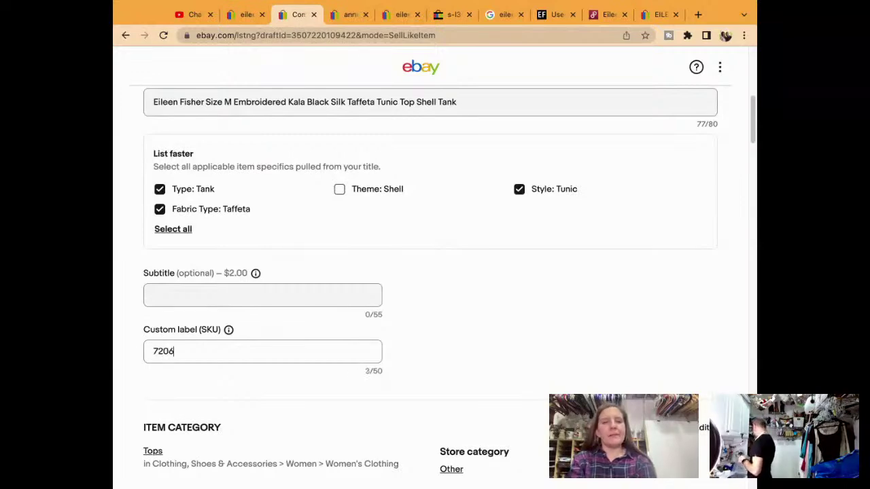
triple_click(477, 100)
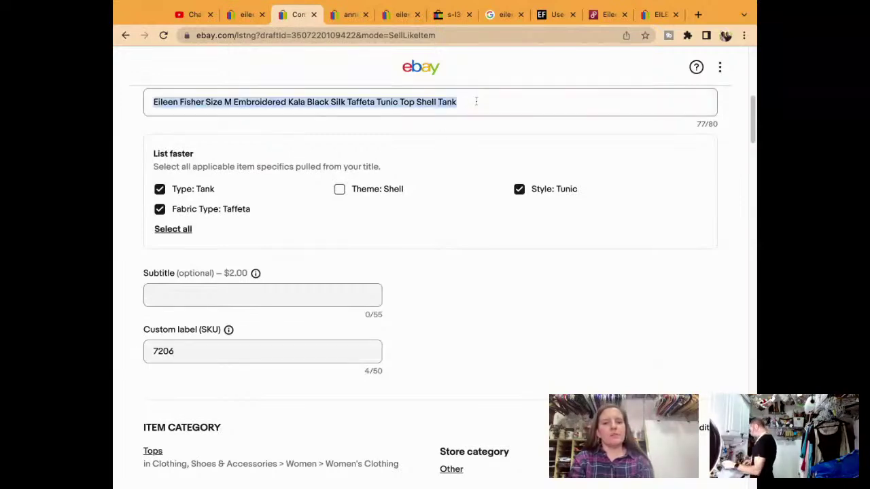
Fill in the required item specifics: Size Type Regular, Brand Eileen Fisher and Color Black
scroll(476, 100, "down", 5)
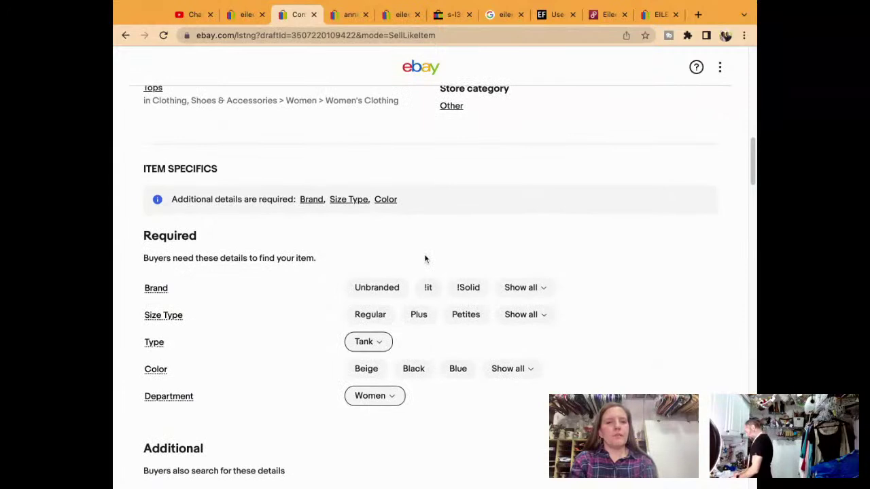
left_click(370, 315)
left_click(544, 291)
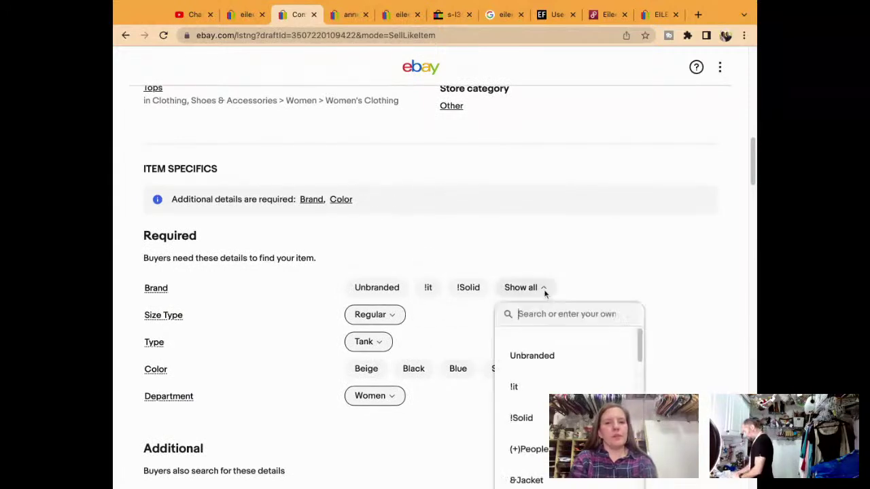
type("Eileen Fis")
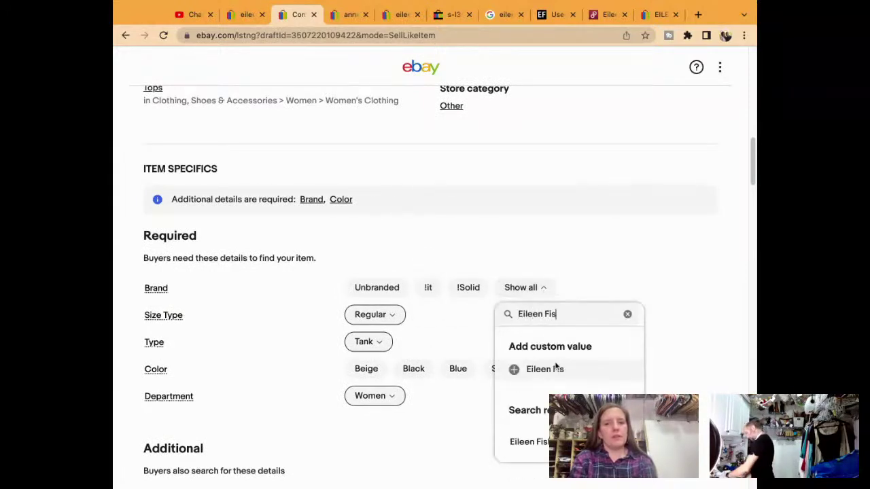
left_click(529, 442)
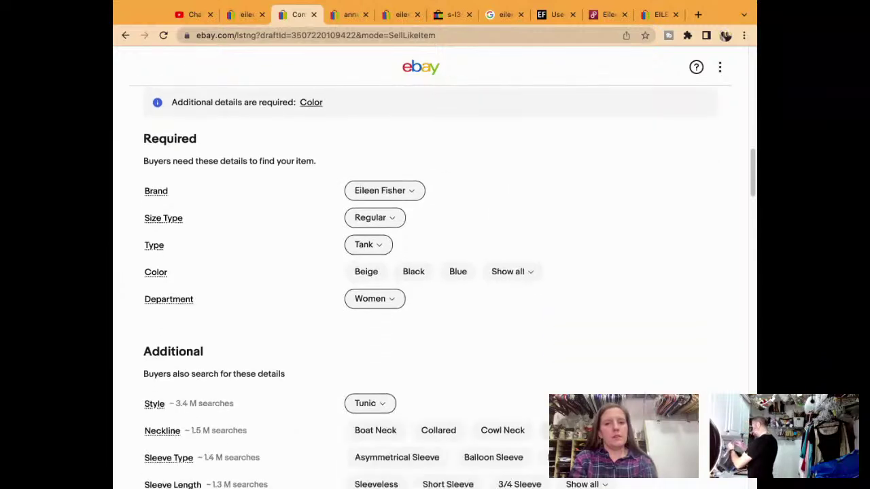
left_click(413, 271)
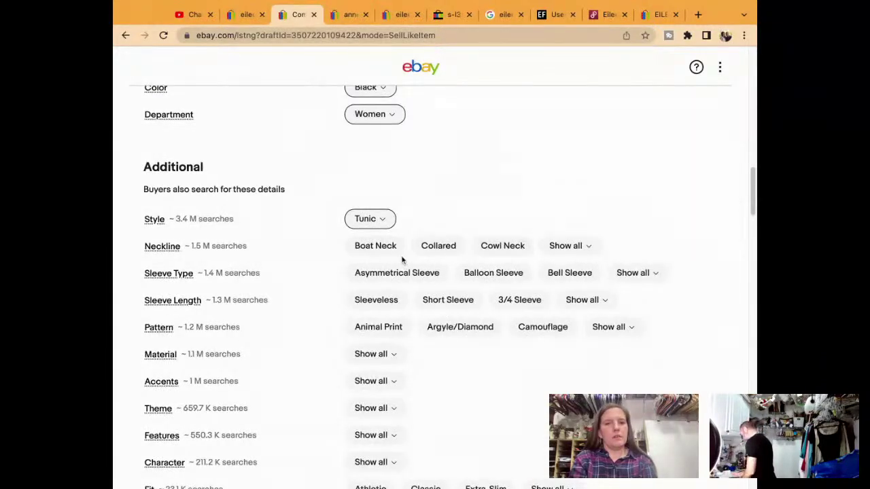
Set the additional specifics Neckline to Crew Neck, Sleeve Length to Sleeveless and Pattern to Solid
scroll(567, 262, "down", 3)
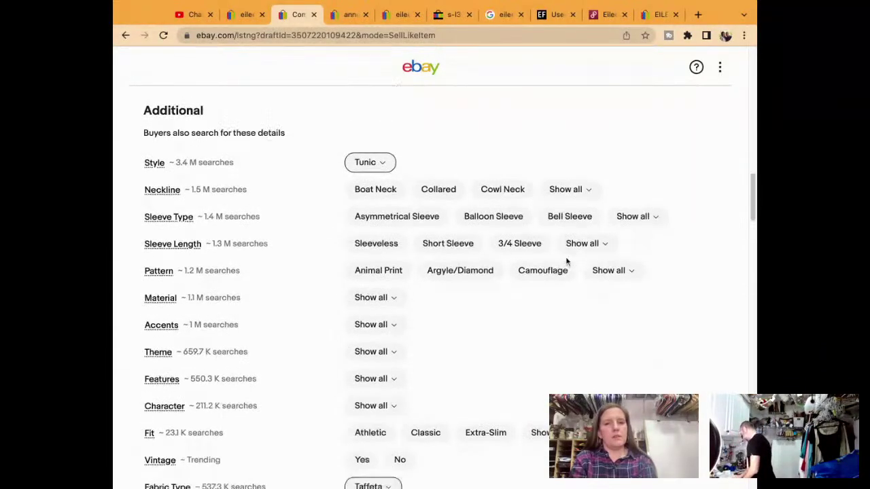
left_click(567, 152)
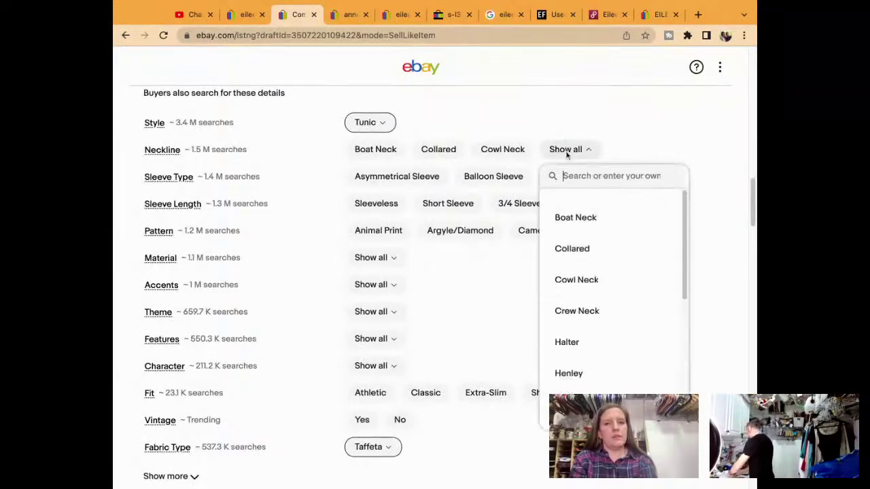
left_click(577, 311)
left_click(396, 206)
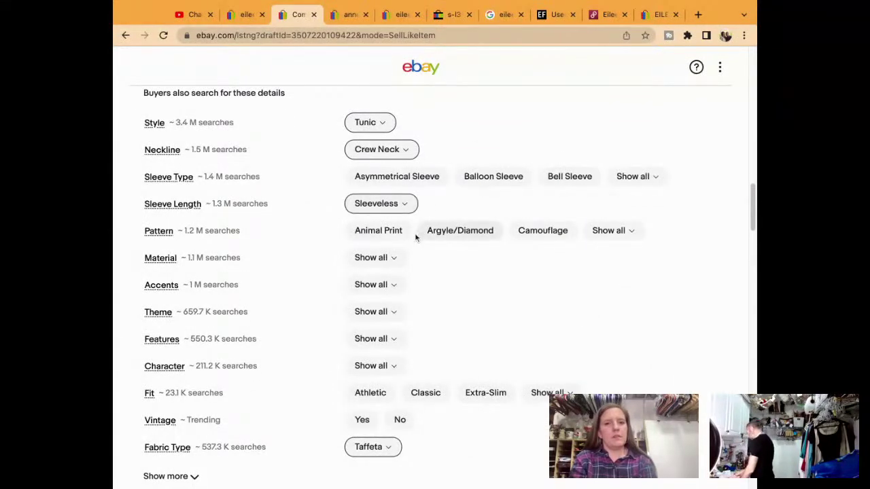
left_click(615, 232)
type("solid")
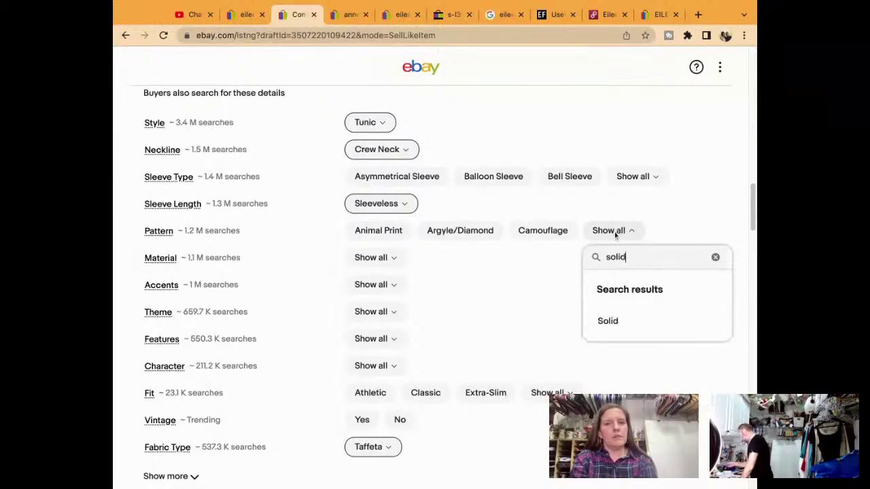
left_click(634, 322)
Set the Material item specific to Silk
left_click(381, 260)
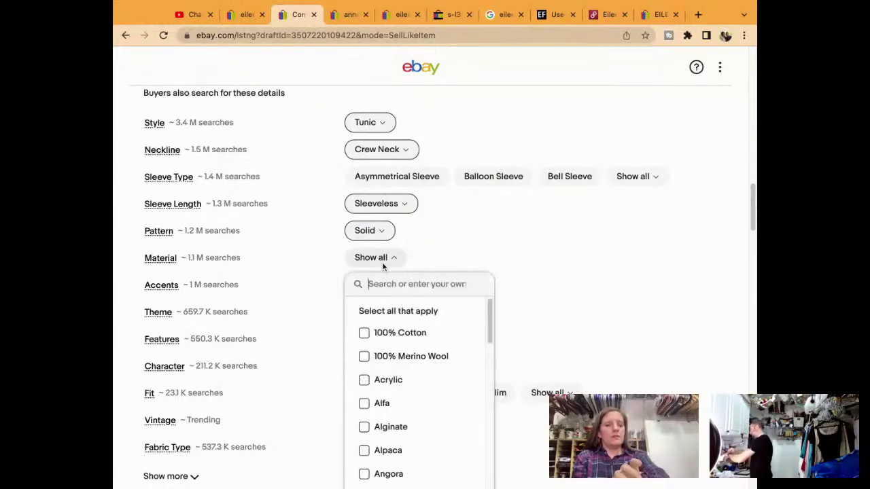
type("silk")
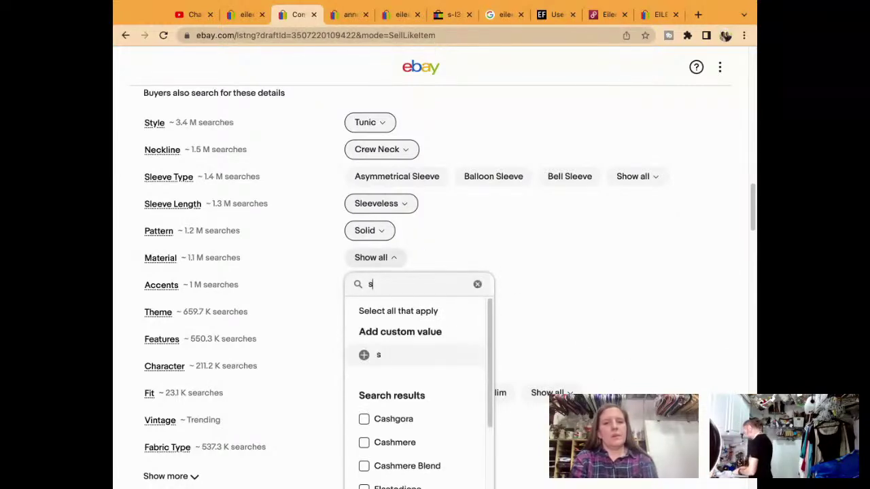
left_click(379, 358)
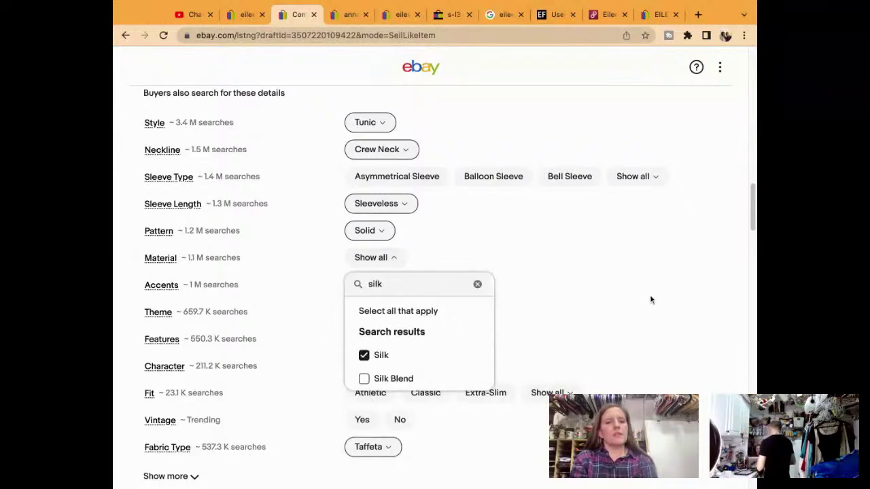
left_click(649, 302)
Set the item specifics Theme to Classic, Fit to Classic and Vintage to No
left_click(390, 313)
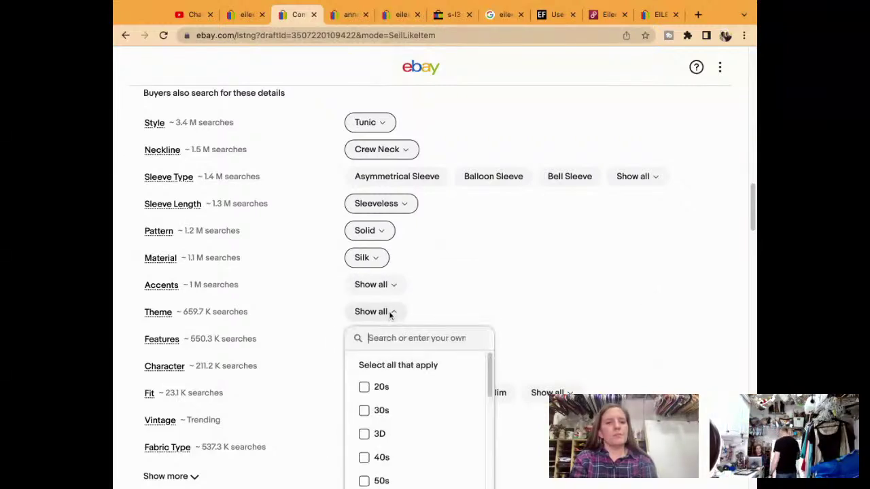
scroll(391, 315, "down", 5)
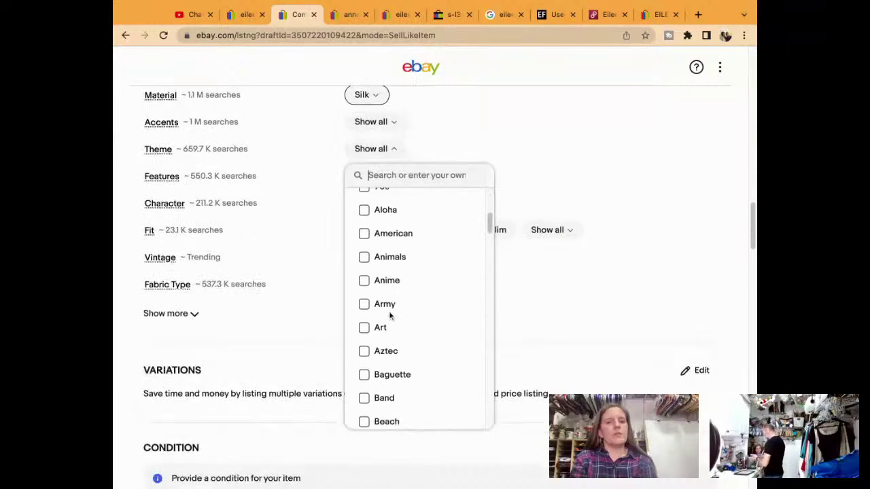
type("classic")
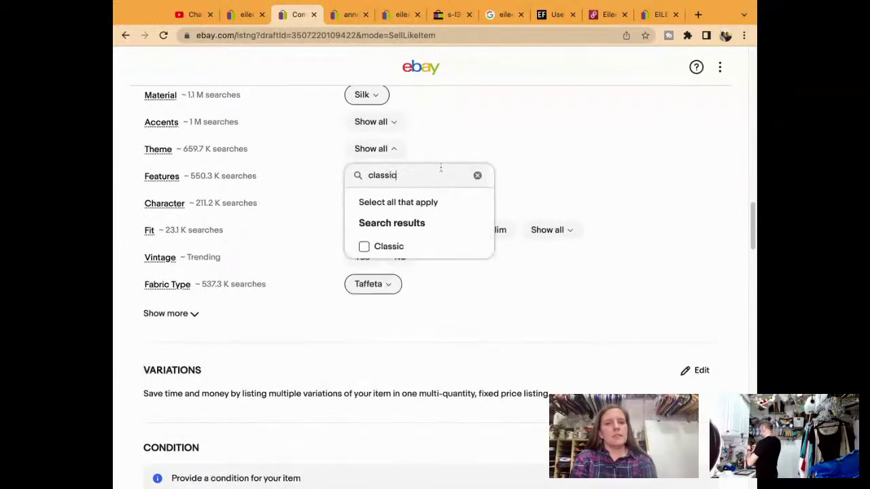
left_click(367, 247)
left_click(618, 168)
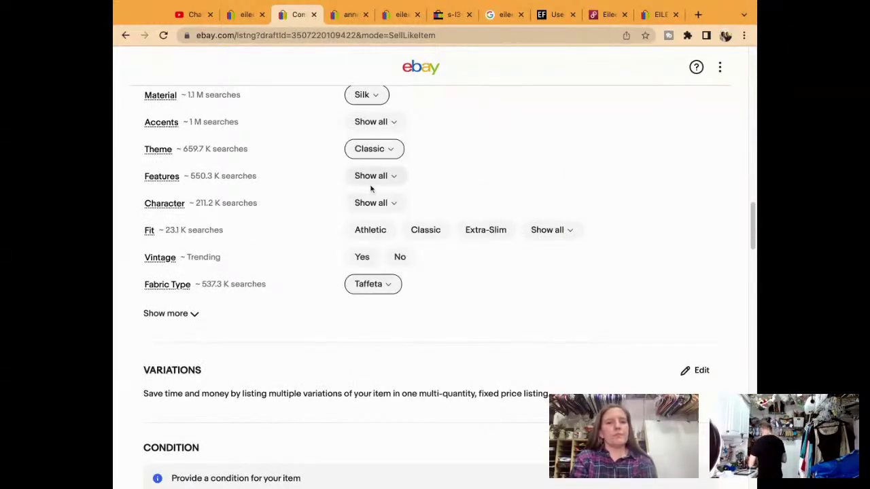
left_click(435, 230)
left_click(399, 258)
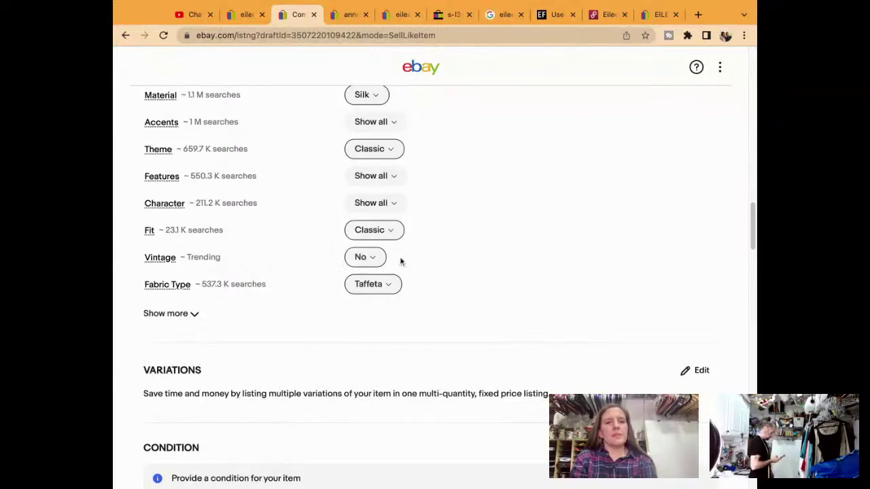
Expand the additional specifics and set Closure to Pullover, Personalize and Handmade to No, and Garment Care to Dry Clean Only
left_click(189, 319)
scroll(278, 334, "down", 1)
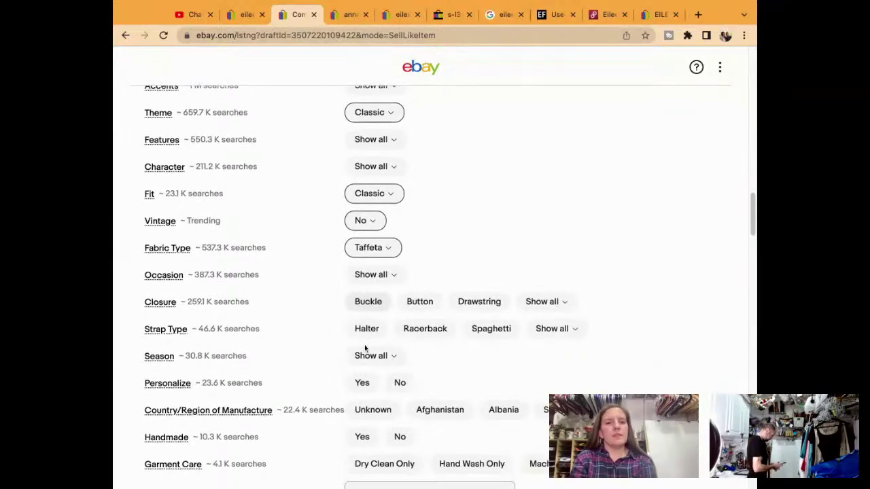
scroll(365, 349, "down", 3)
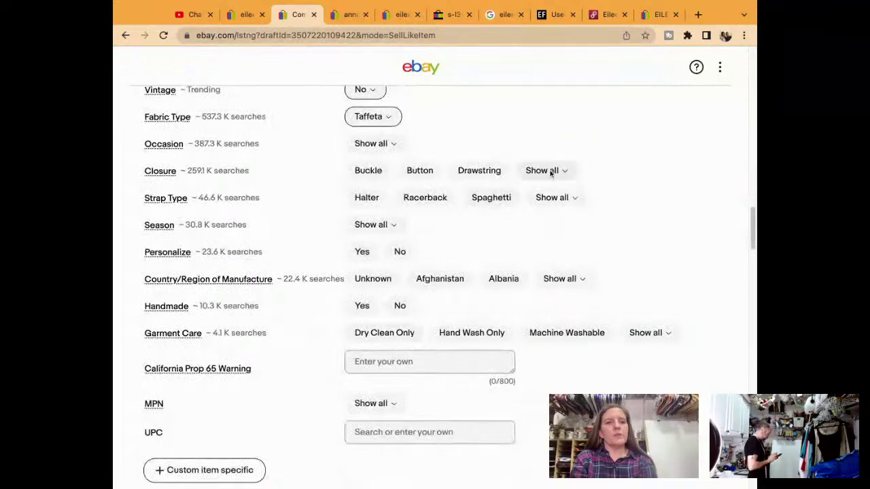
left_click(551, 172)
type("pullover")
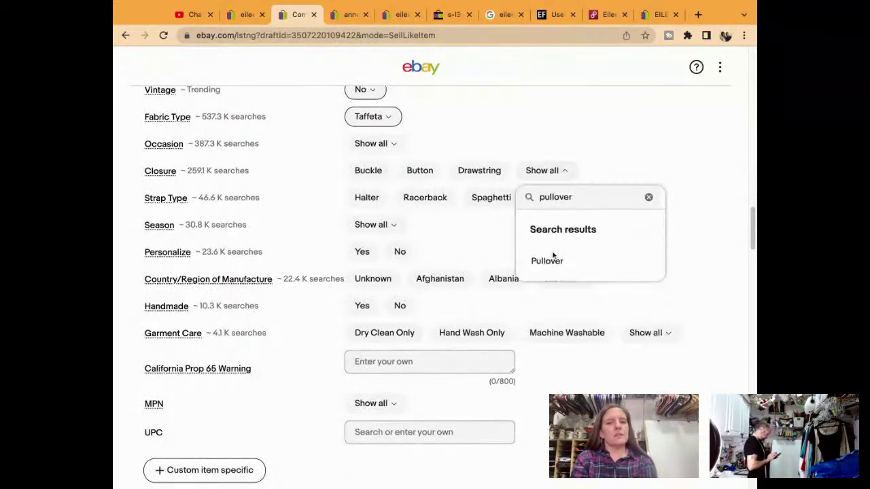
left_click(552, 259)
scroll(548, 261, "down", 1)
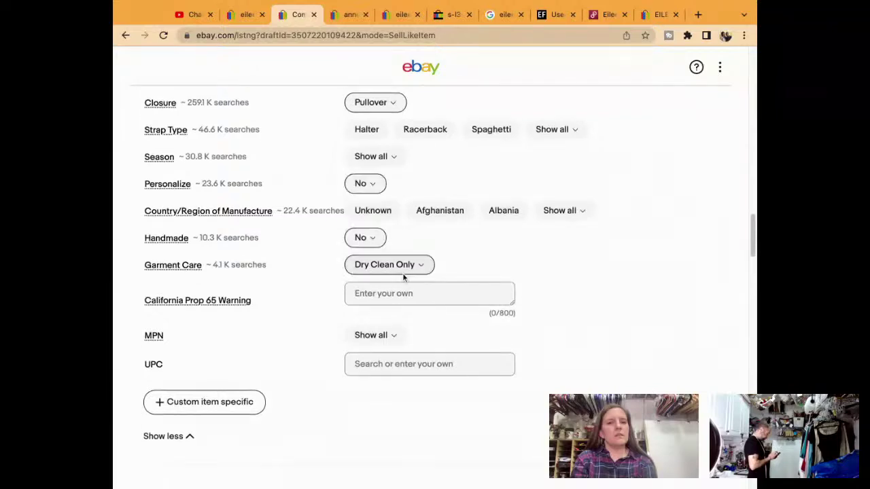
Set the item condition to Pre-owned and fill in the condition description
scroll(403, 277, "down", 5)
left_click(566, 287)
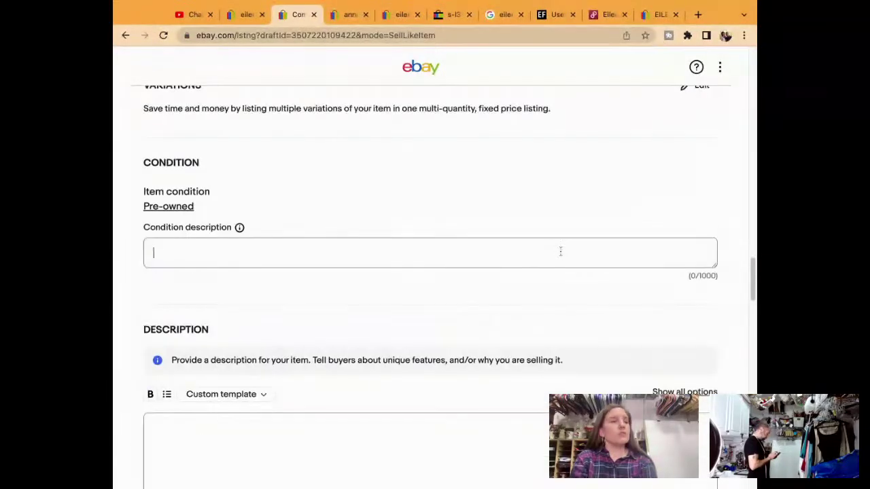
type("E$")
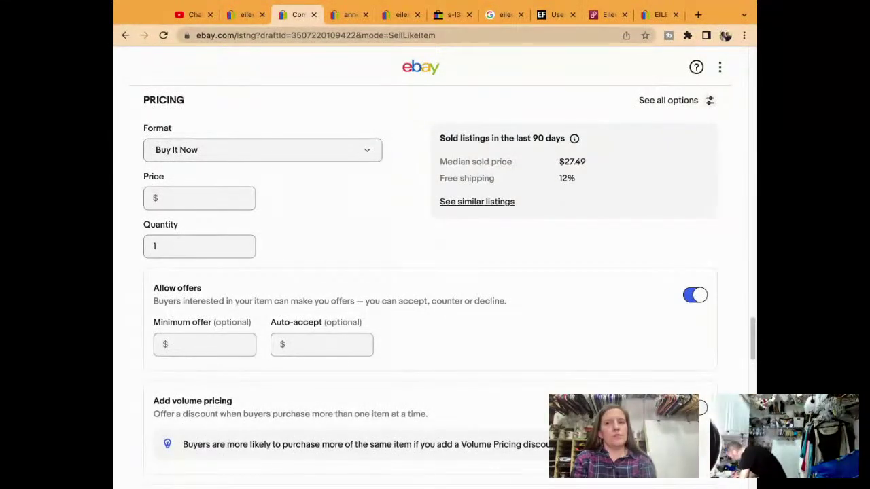
Set the listing's Buy It Now price to $49.95
left_click(199, 197)
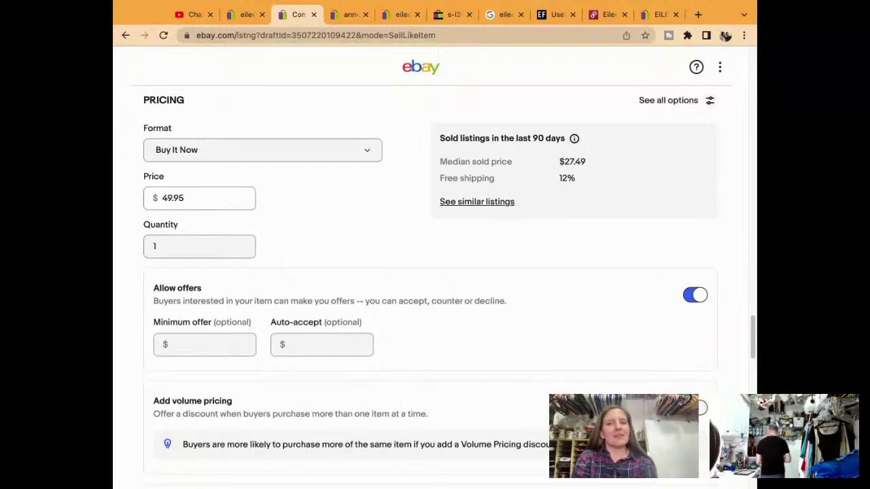
scroll(436, 272, "down", 1)
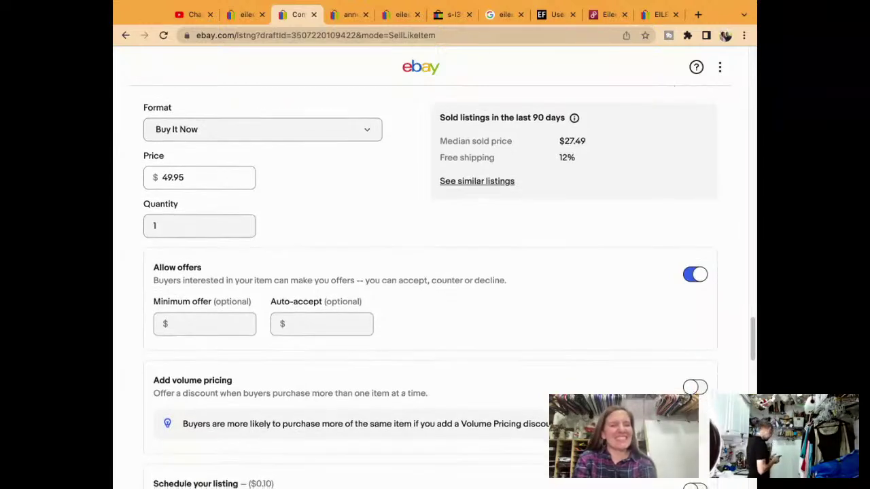